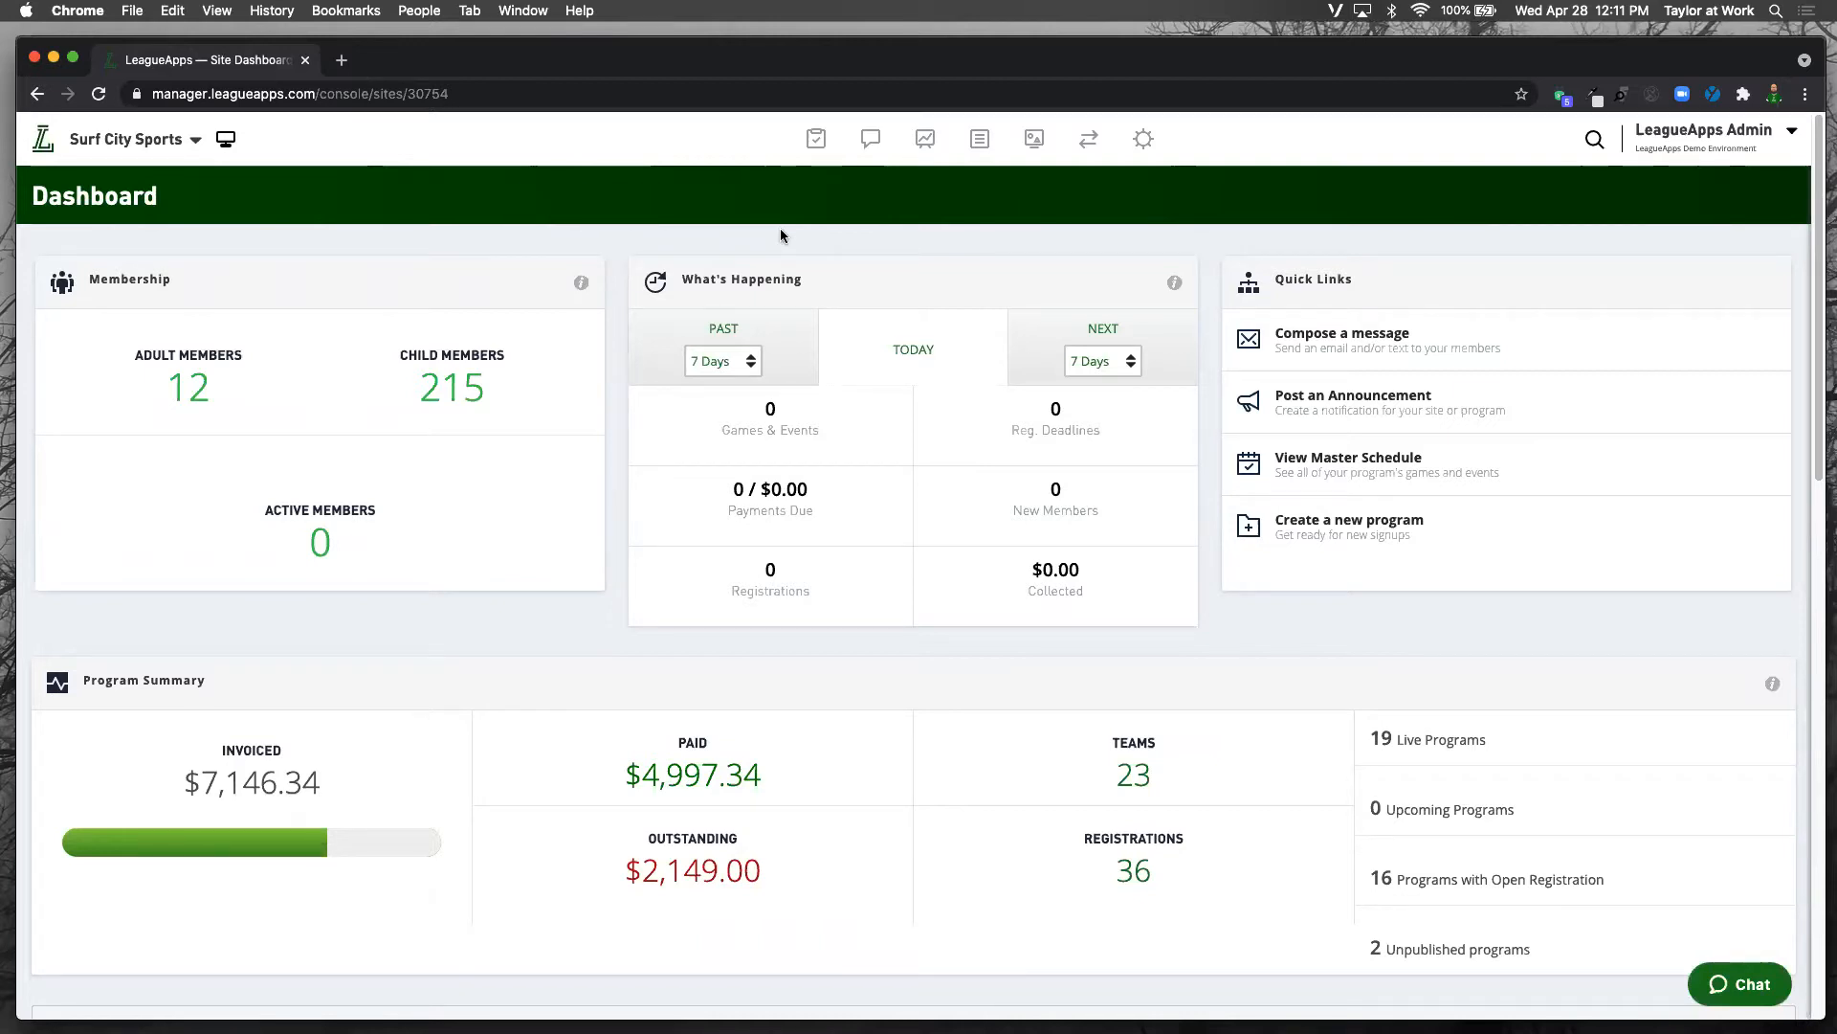
Step: Search the whole site for a member by first name, then close the search
click(1595, 141)
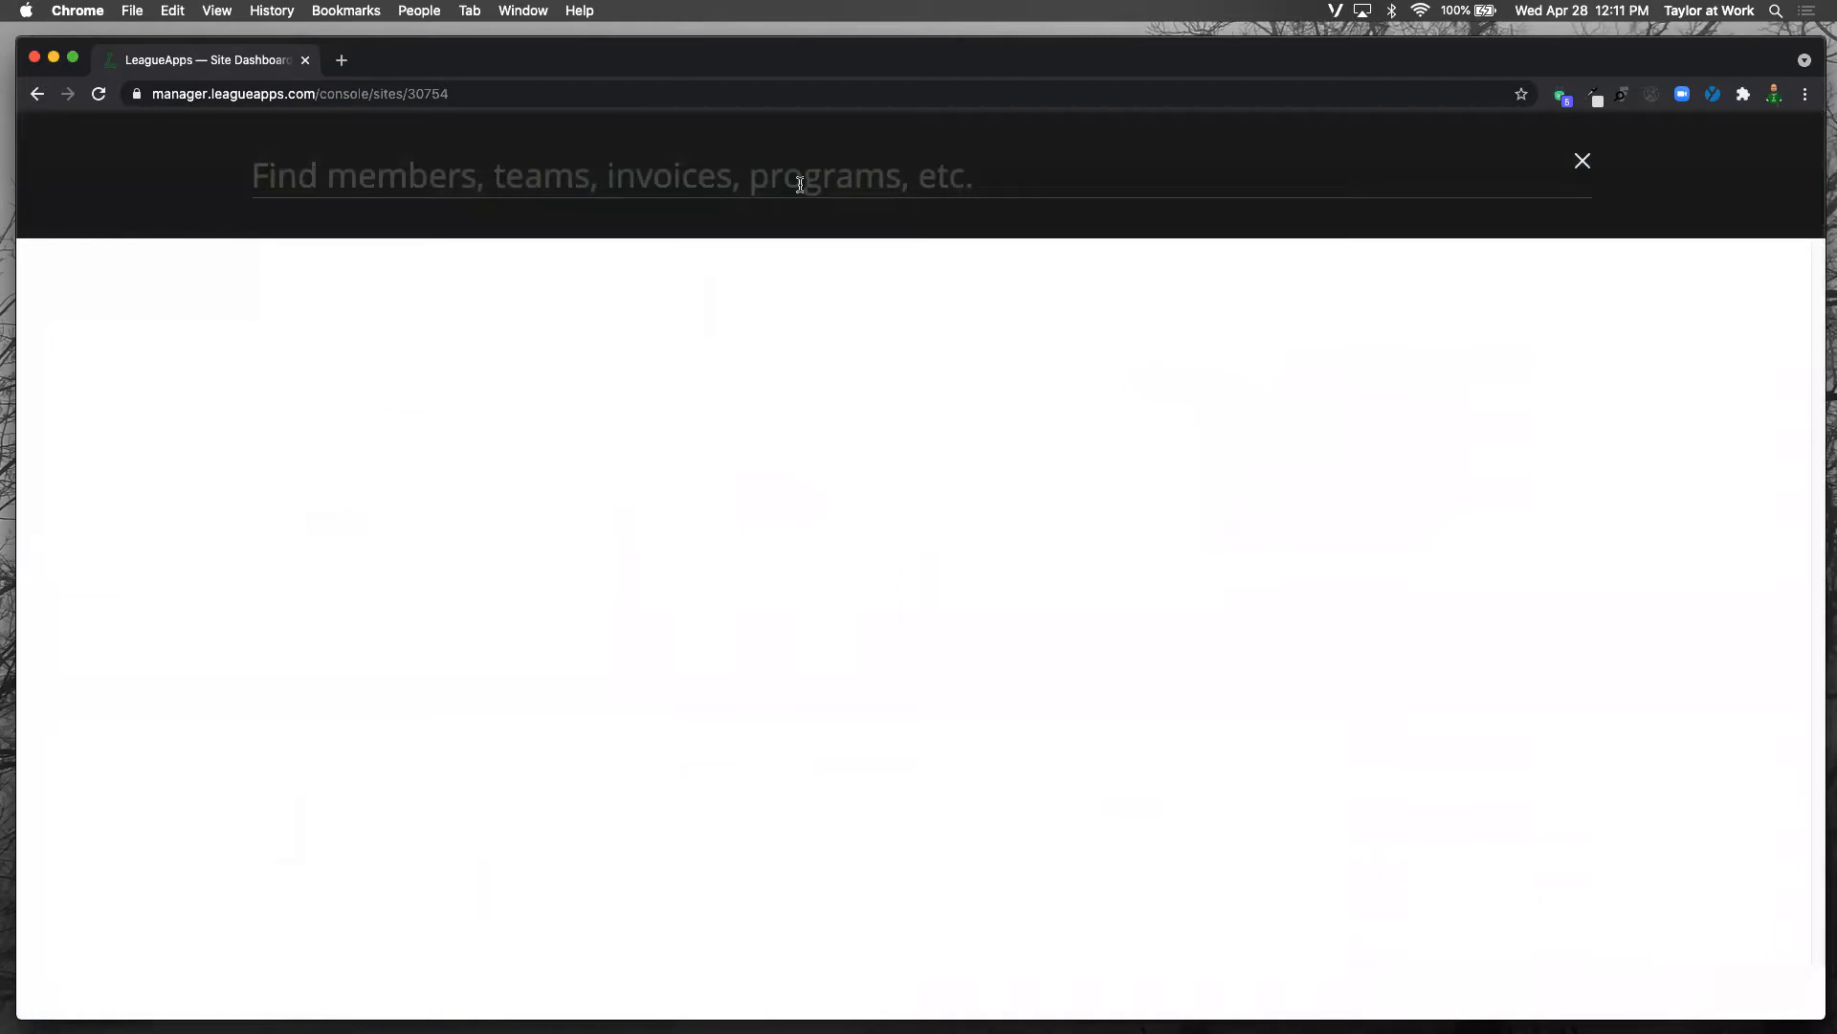
text(taylor)
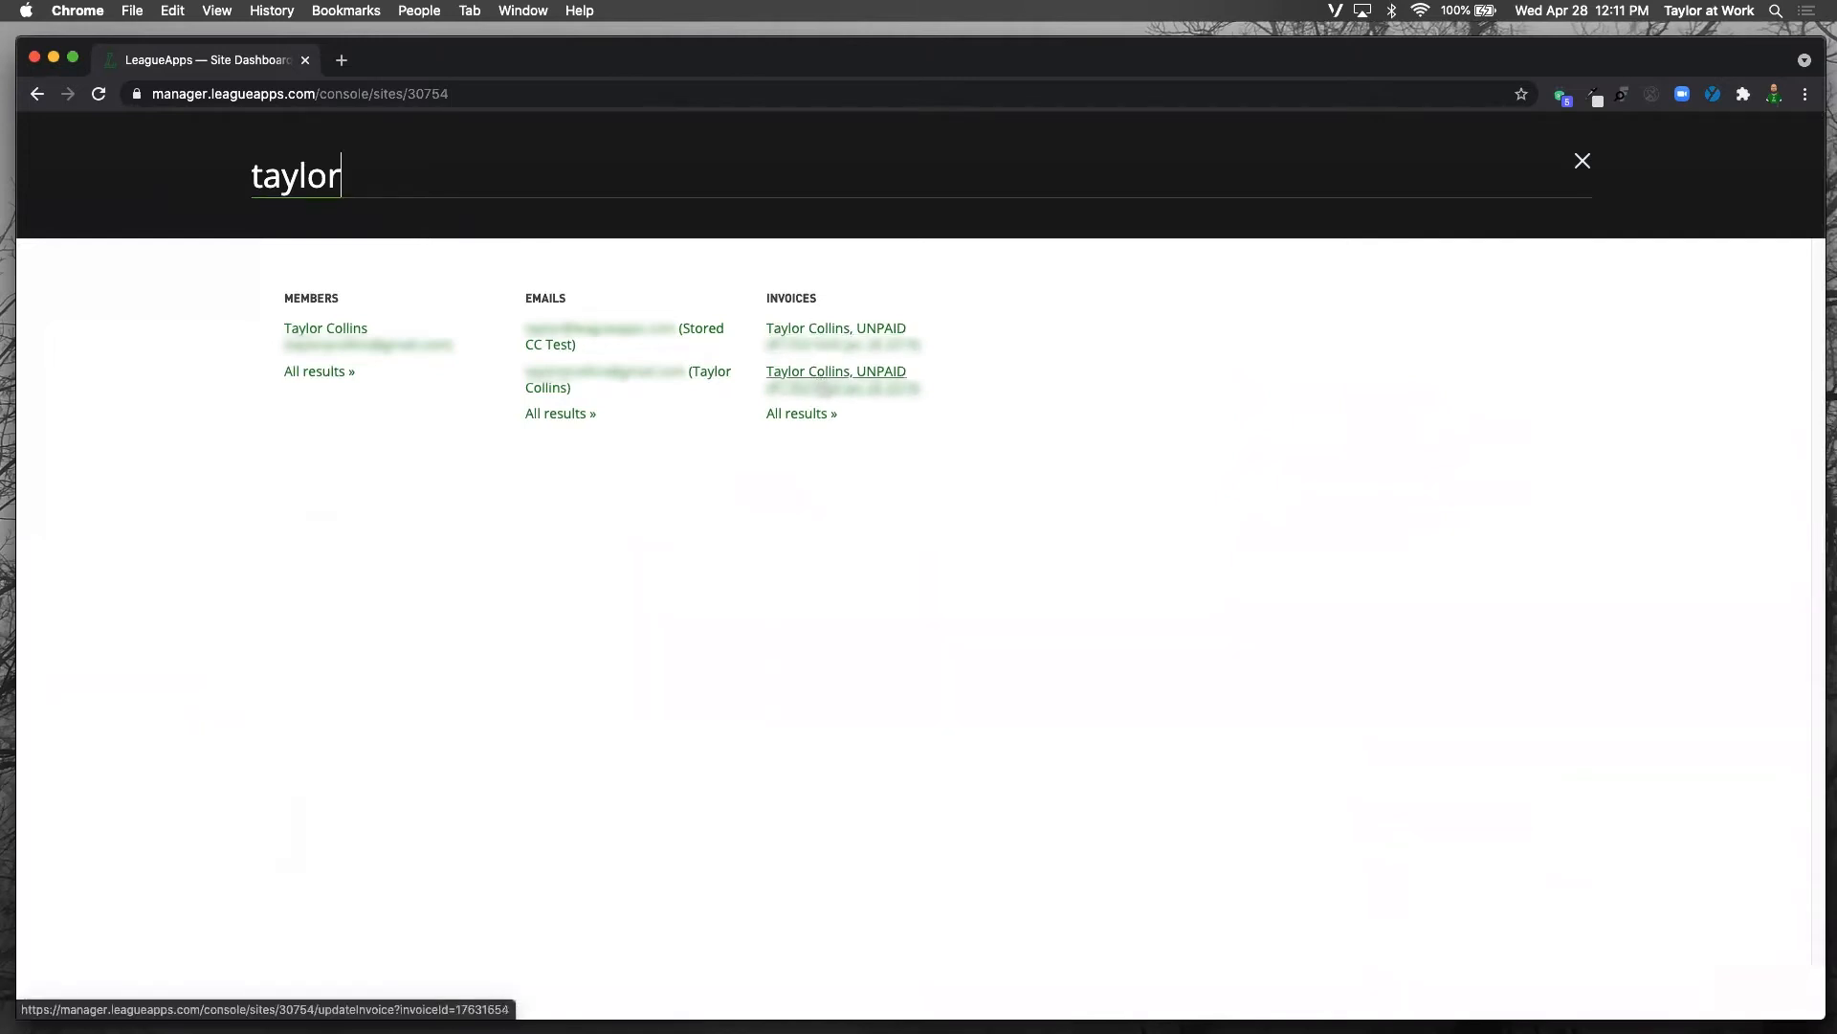
click(1579, 164)
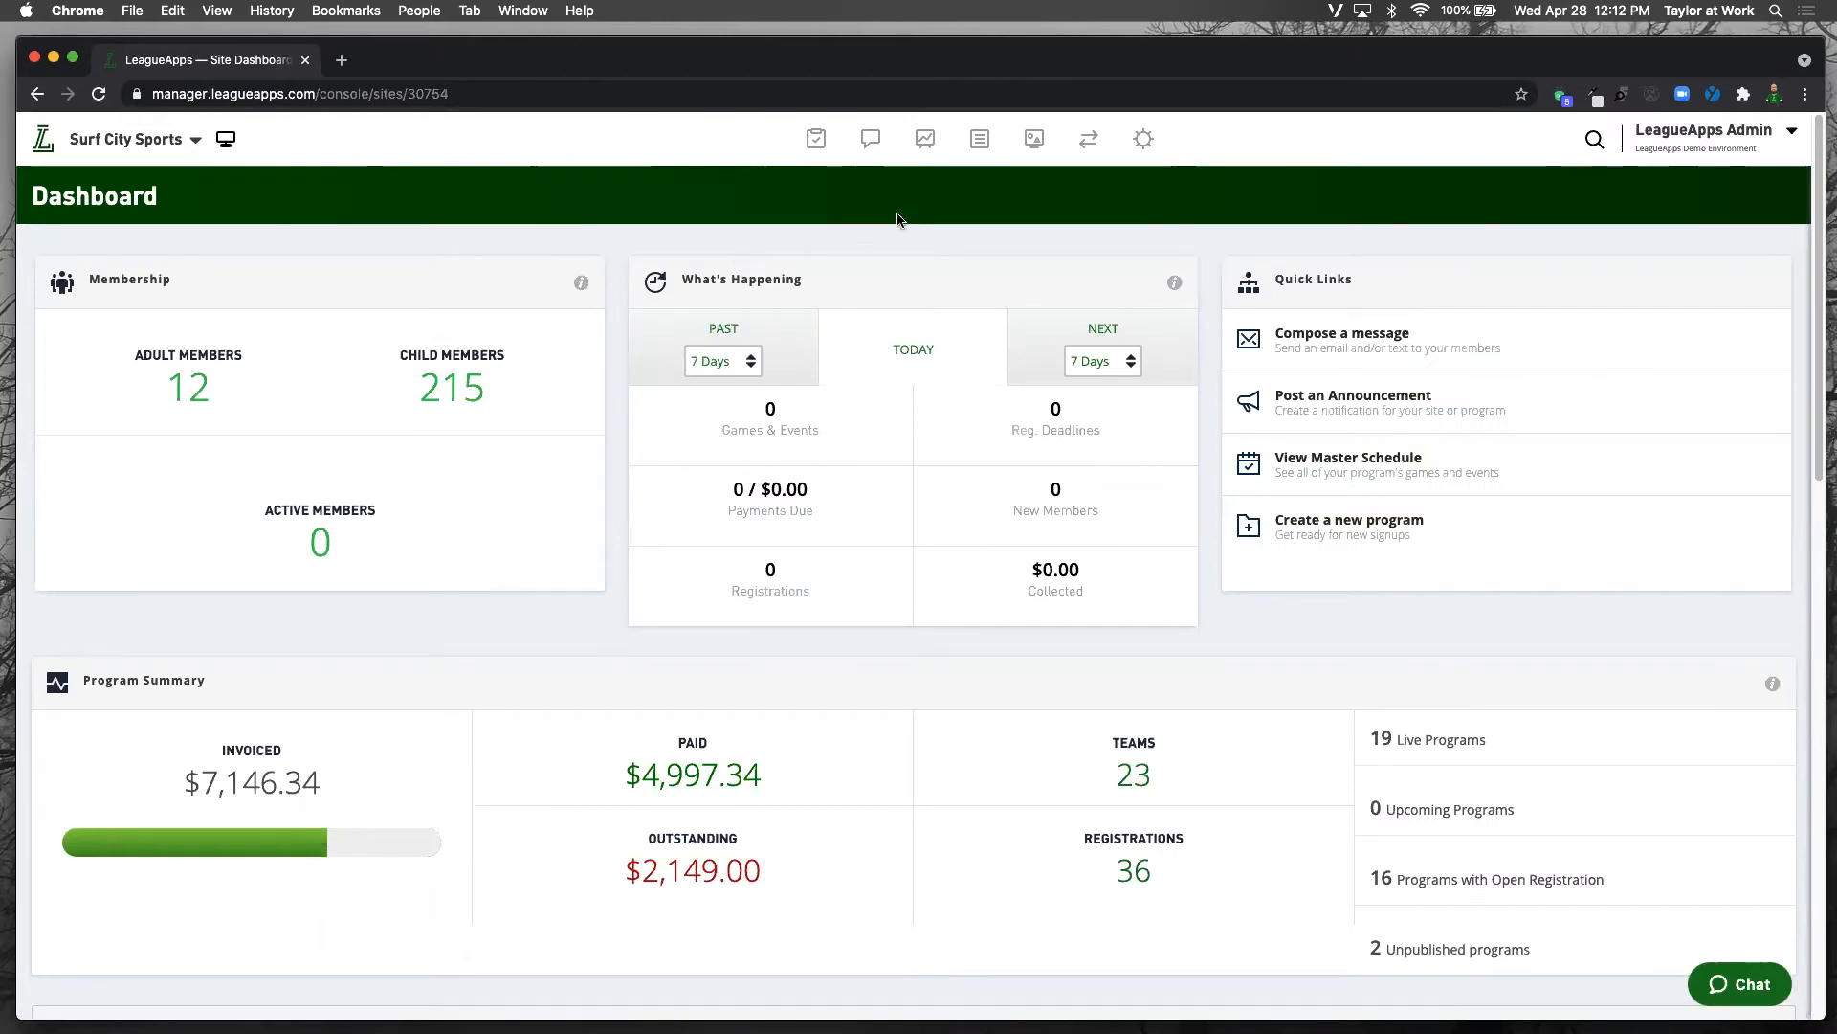
Step: Open the financial Invoices report from the site's reporting section
mouse_move(796, 149)
scroll(588, 234, down, 5)
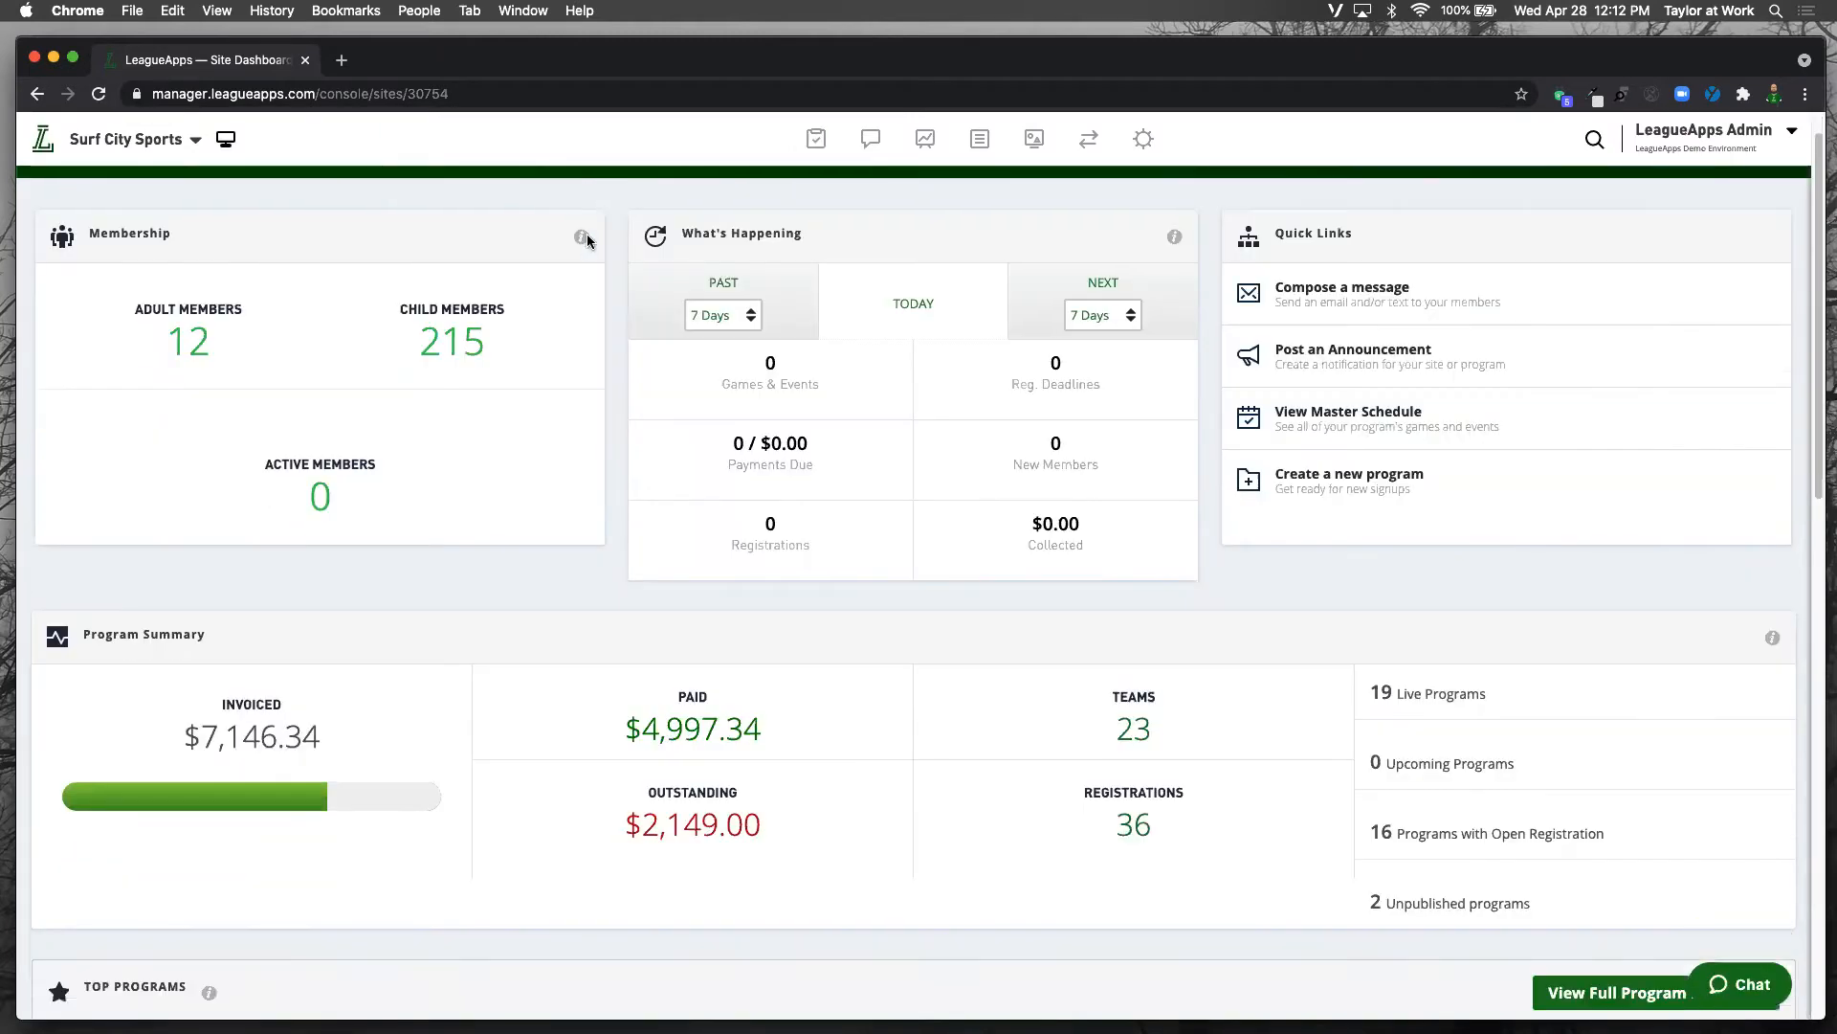
scroll(577, 330, up, 5)
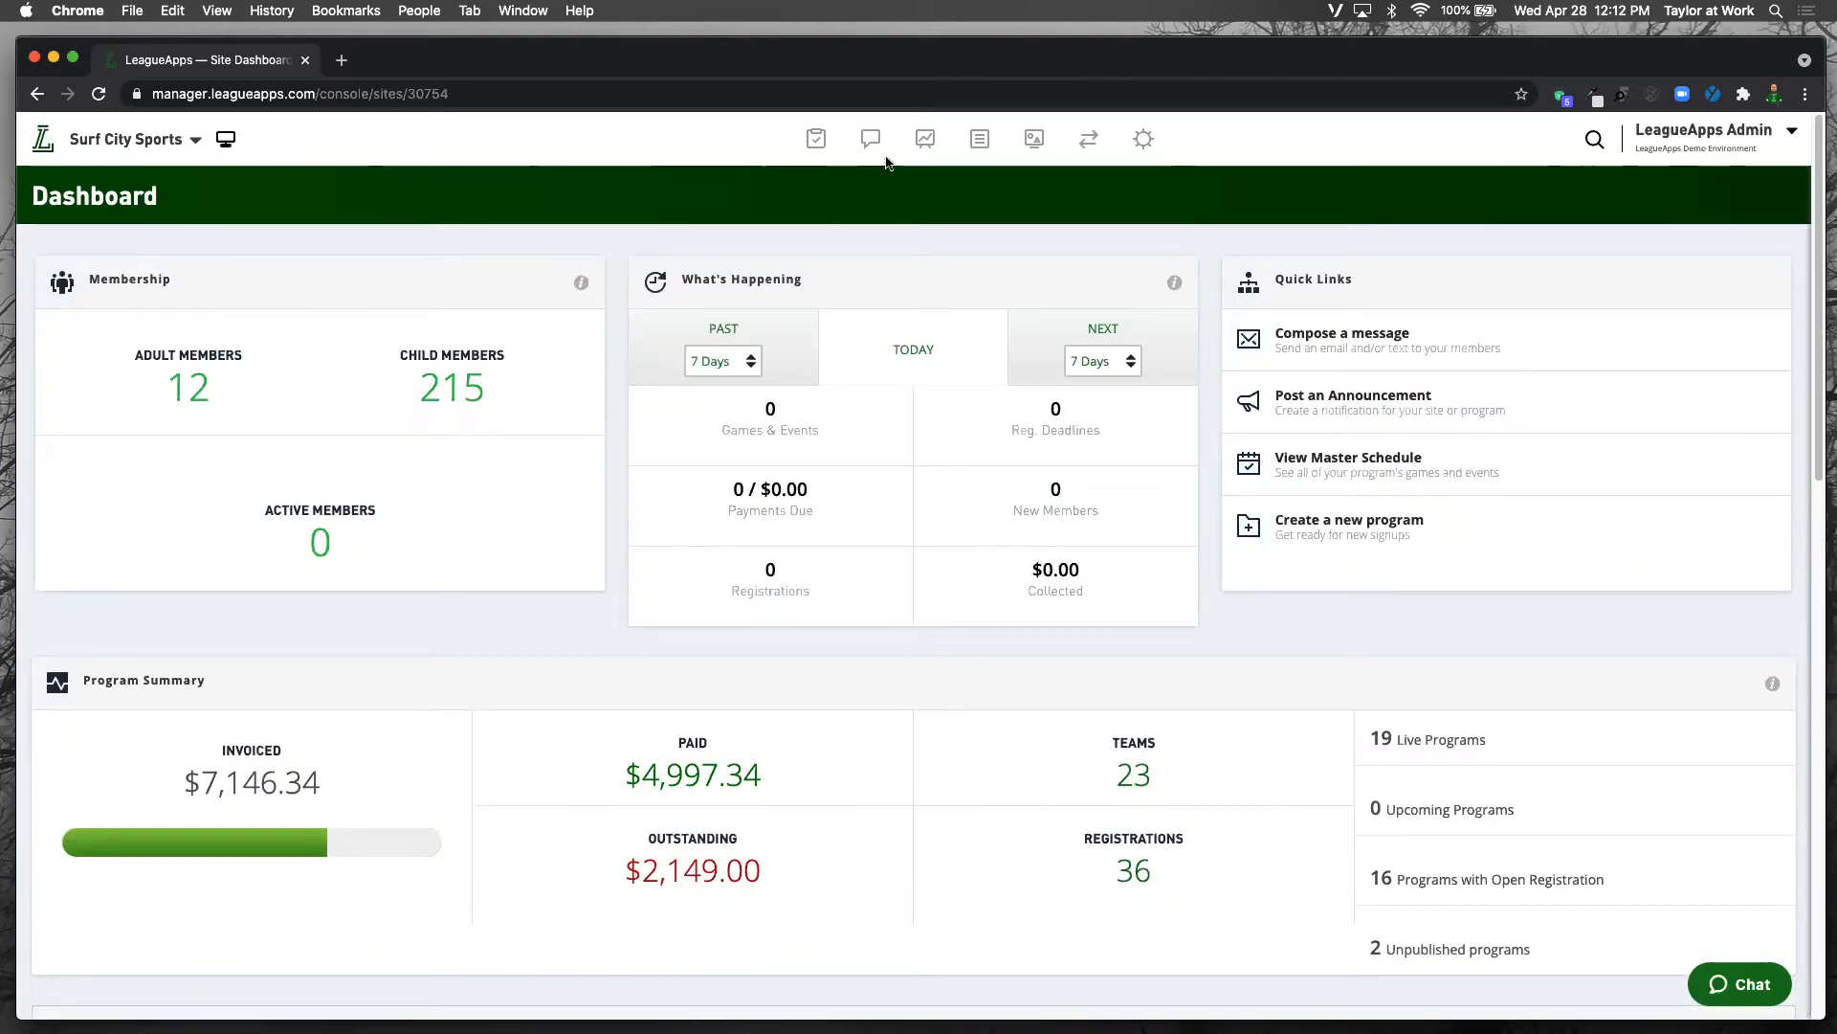
mouse_move(925, 142)
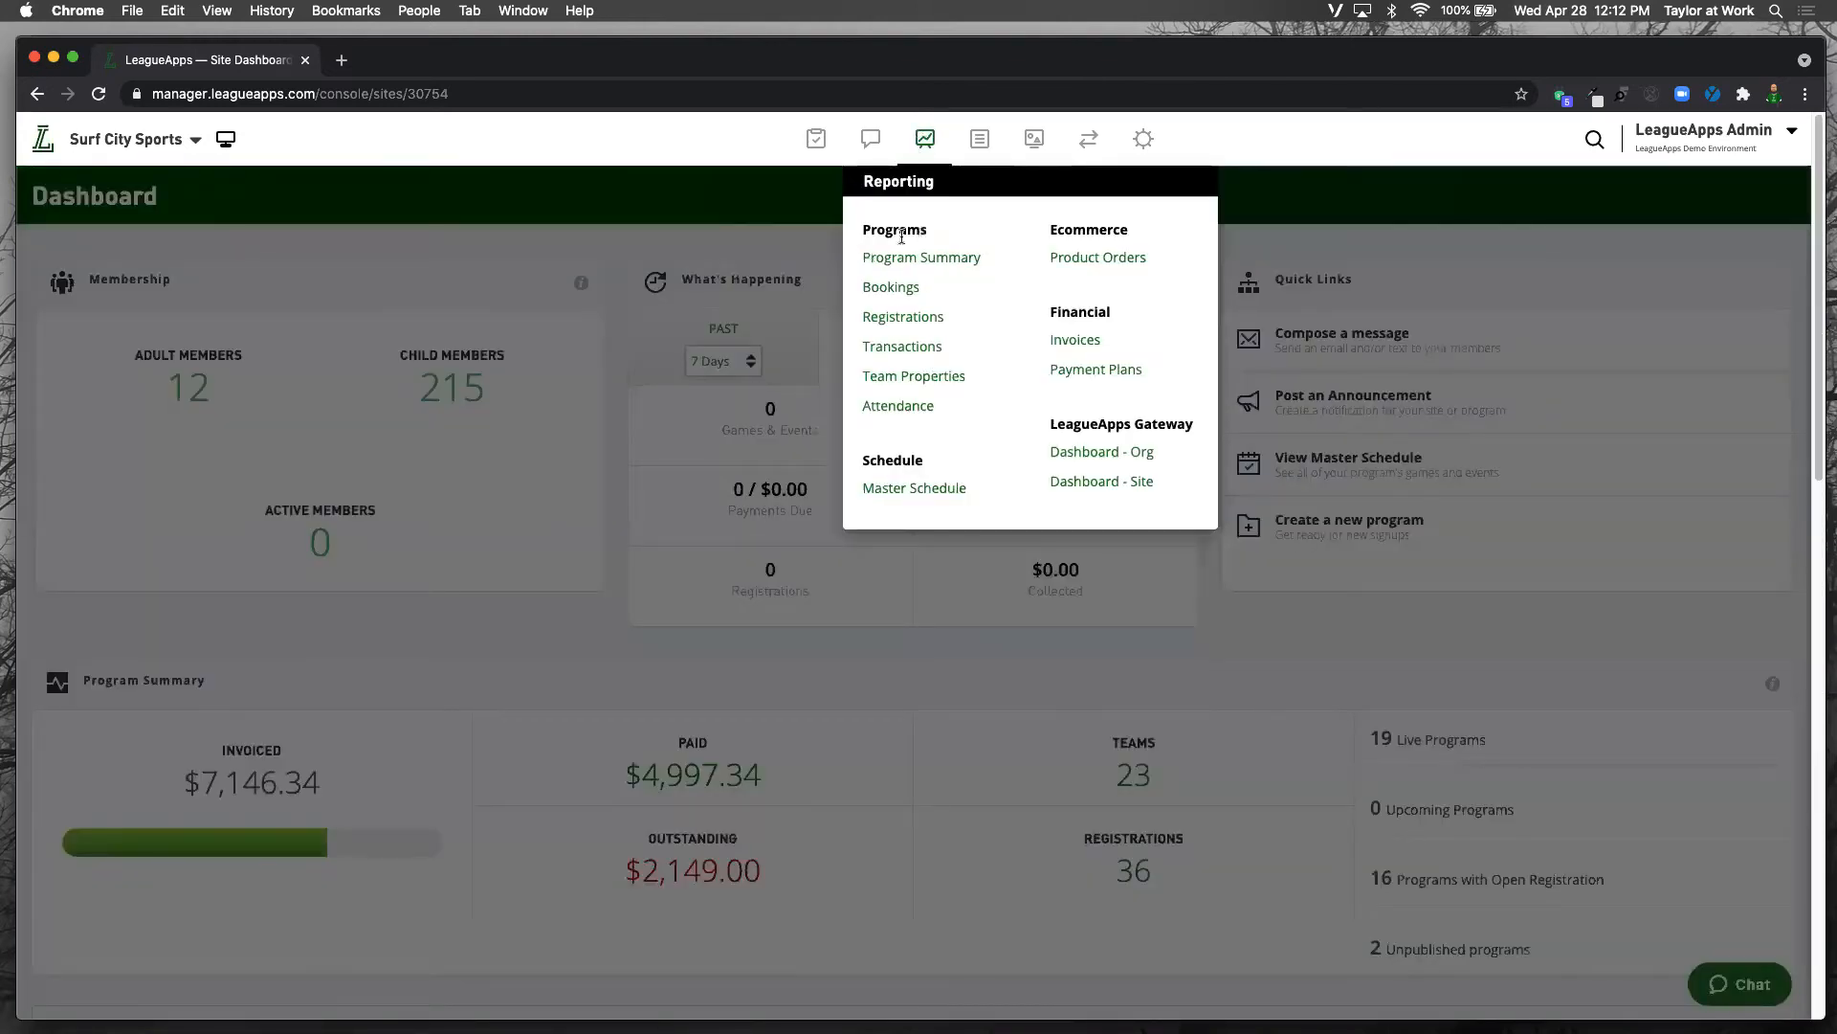
click(1098, 343)
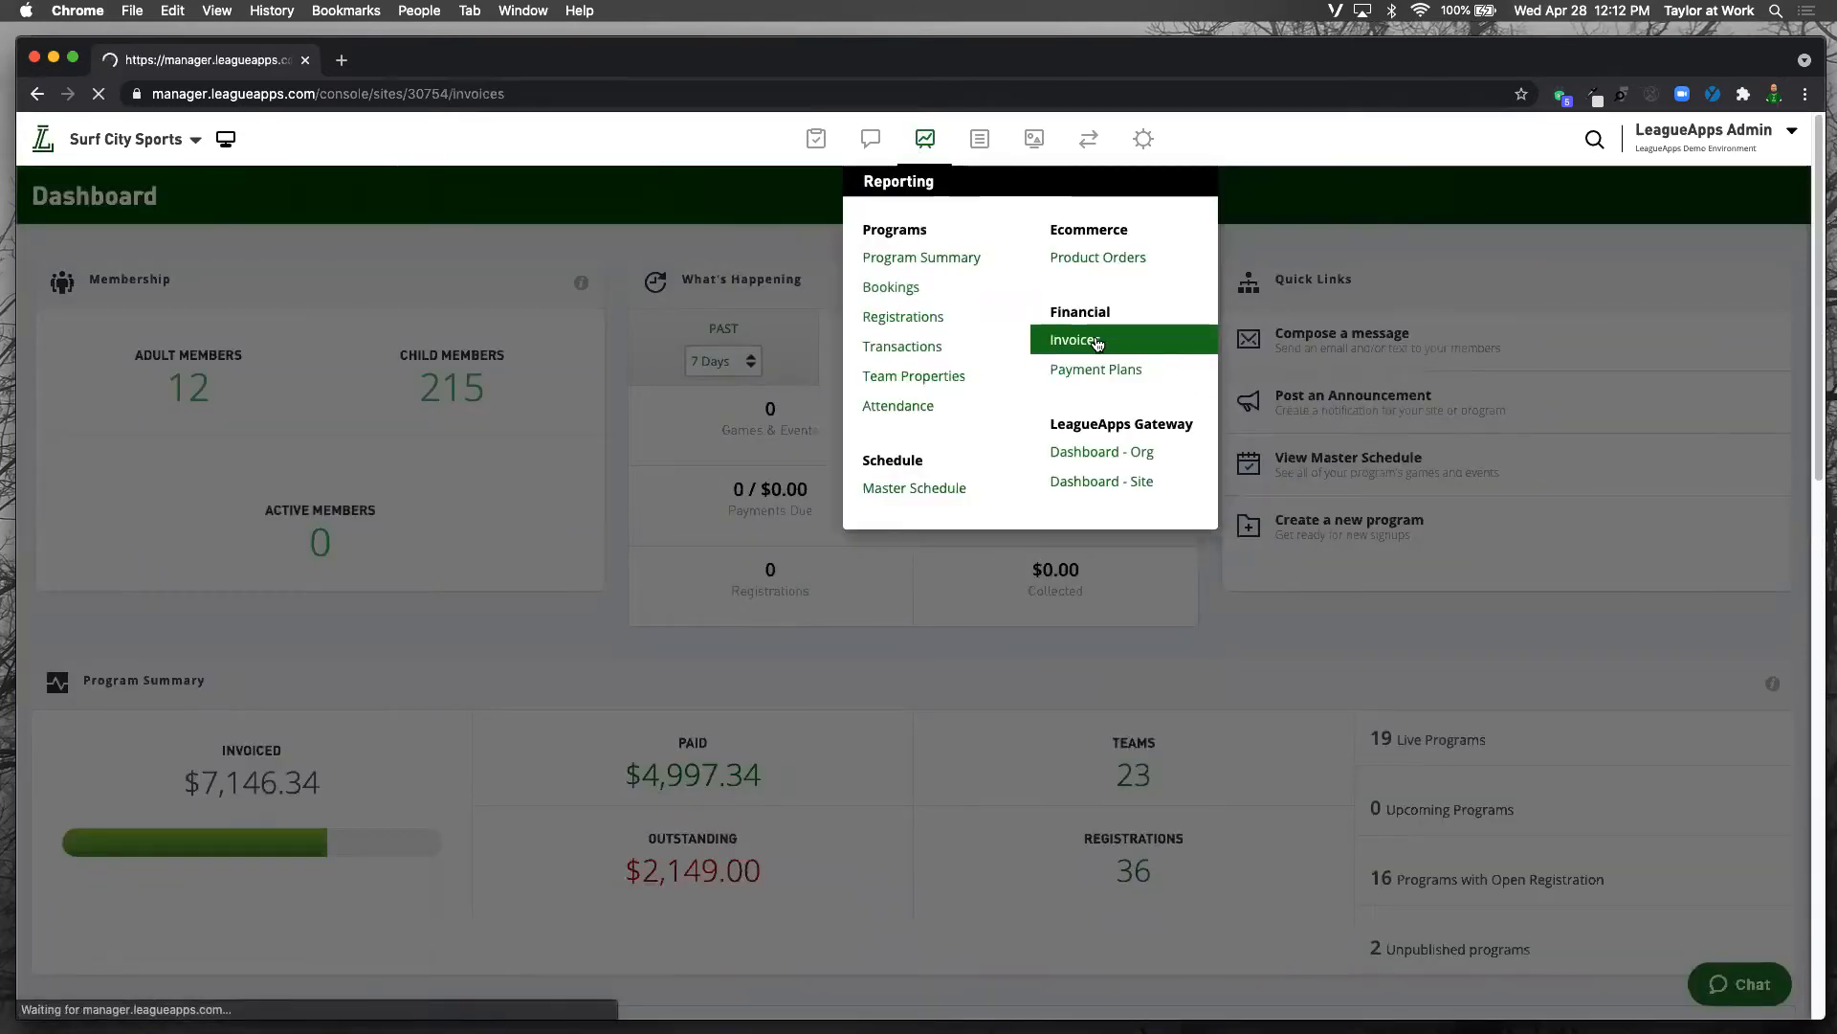
Step: Filter the invoice list by the member's first name
scroll(625, 509, down, 1)
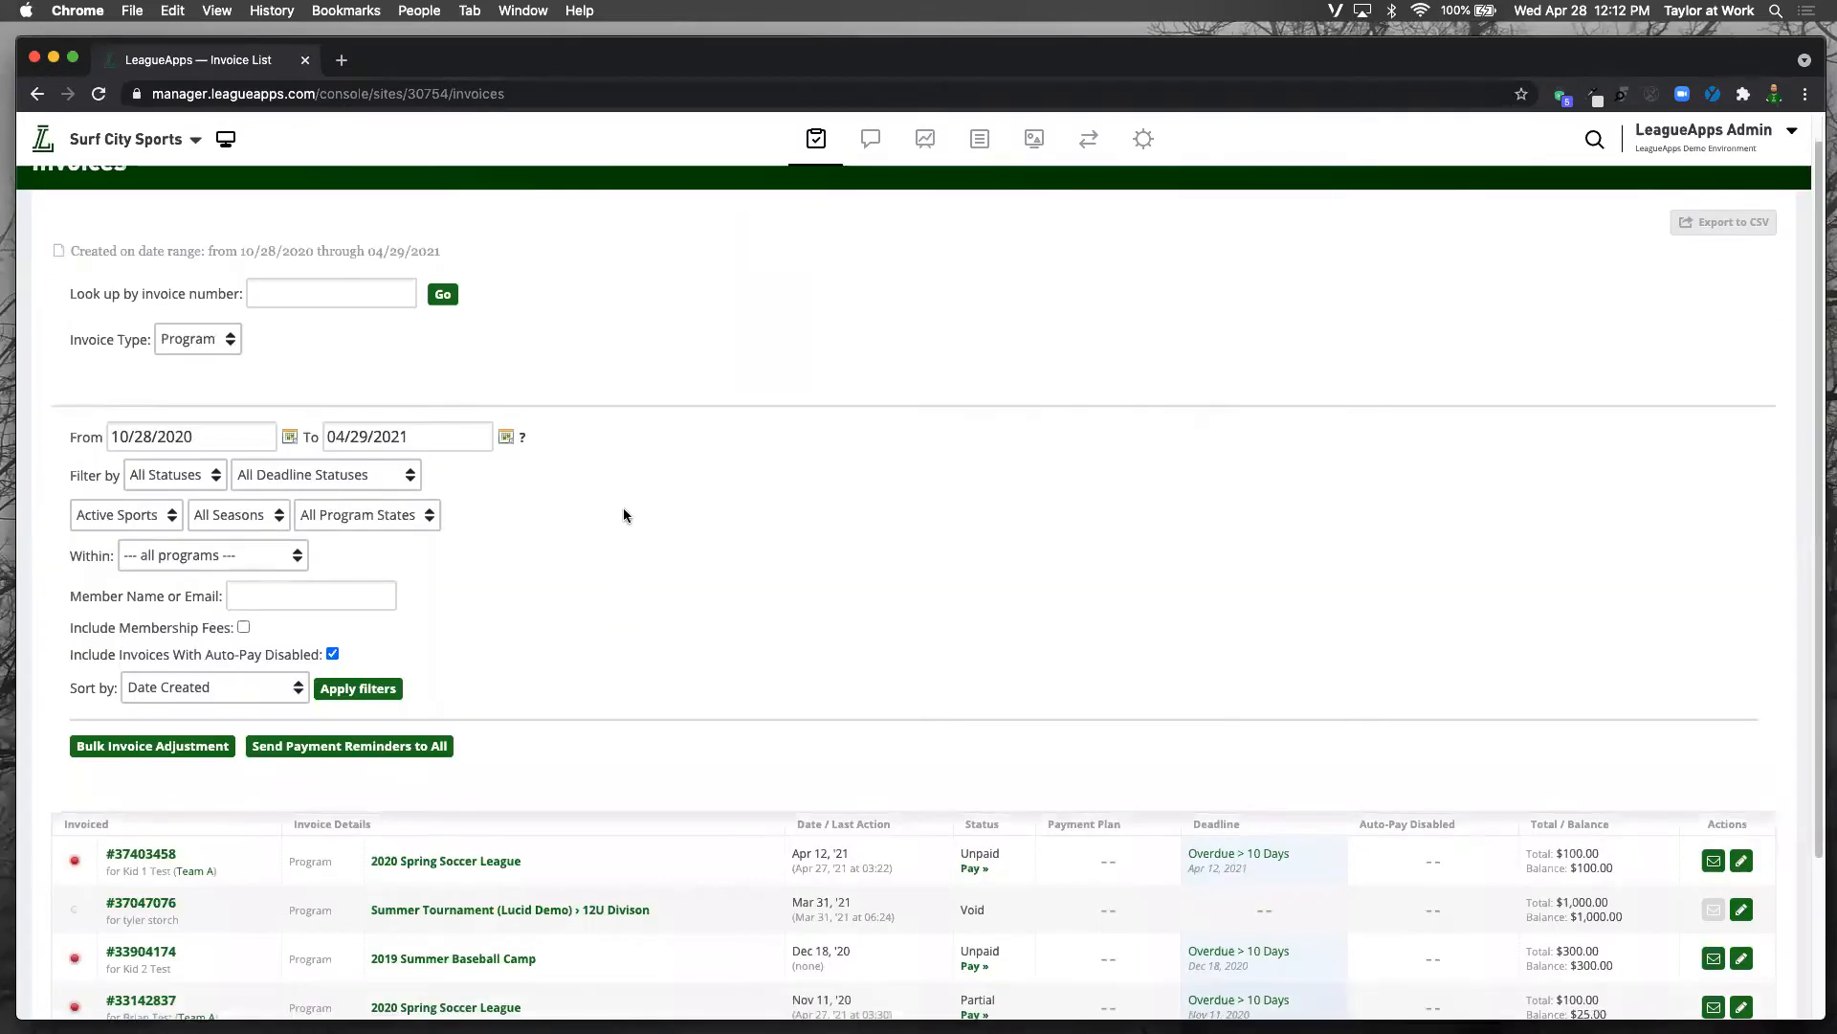
click(322, 595)
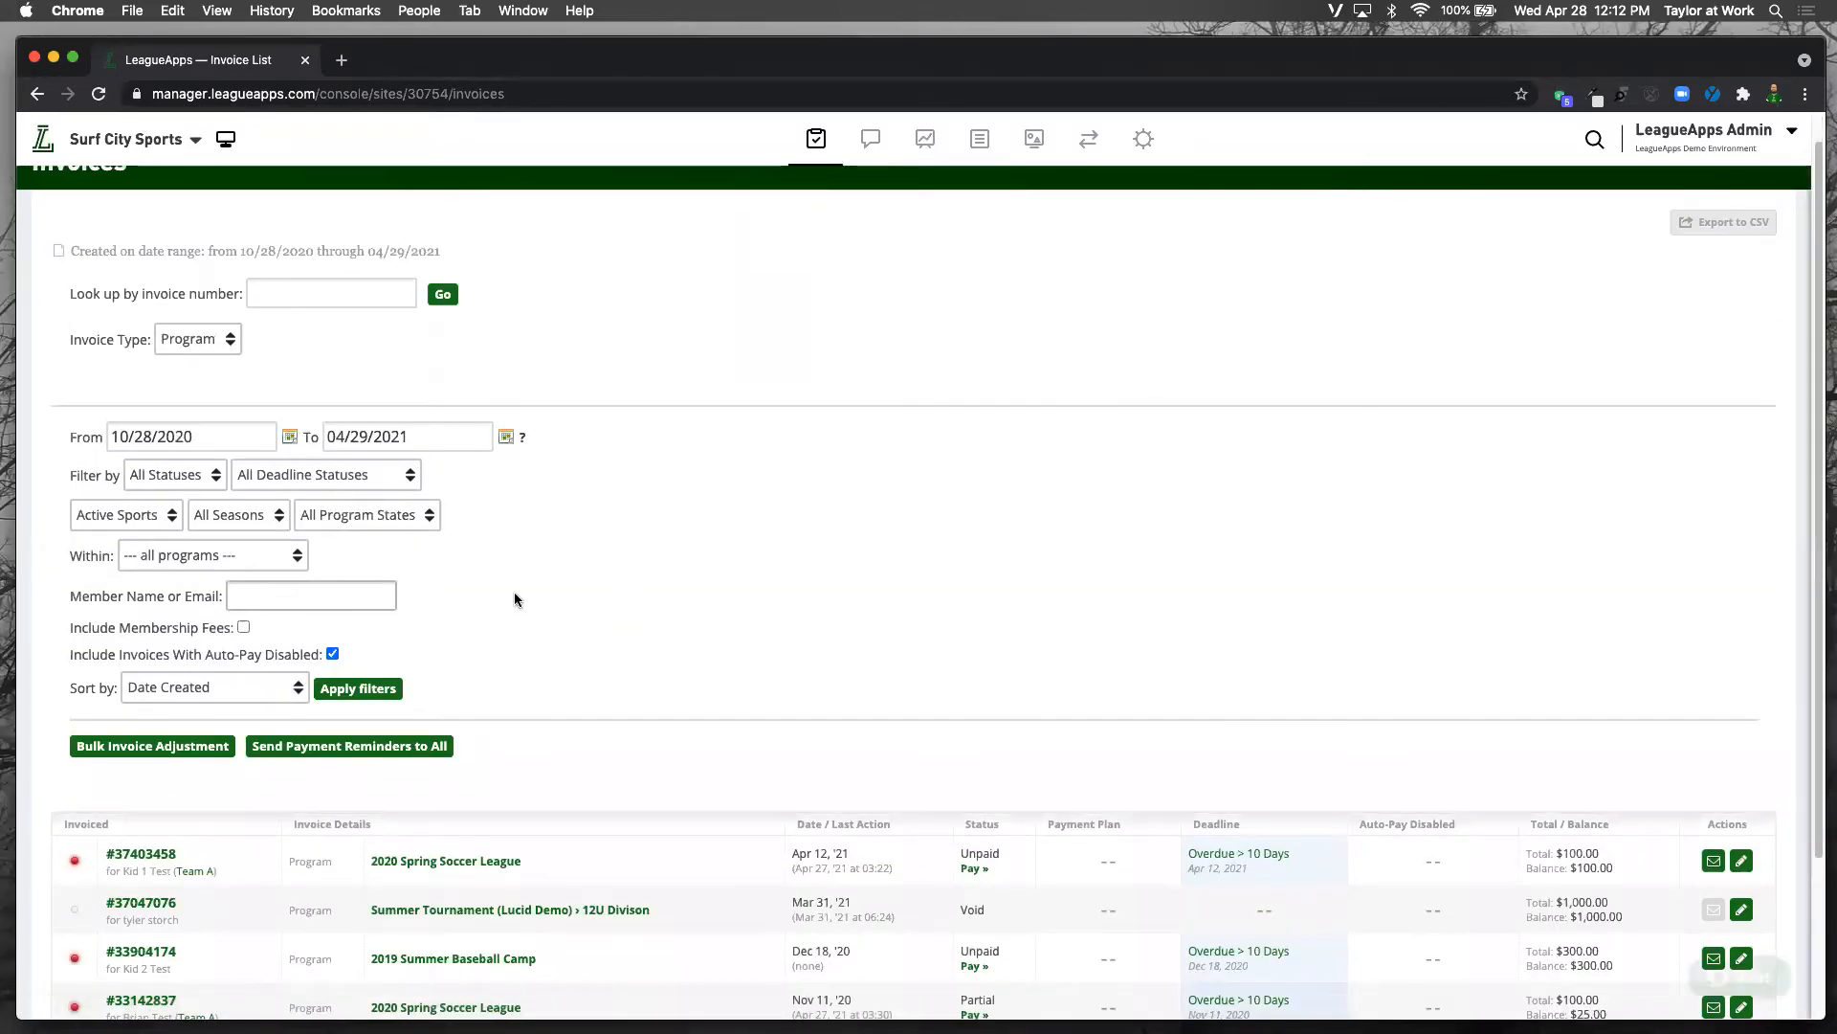
text(taylor)
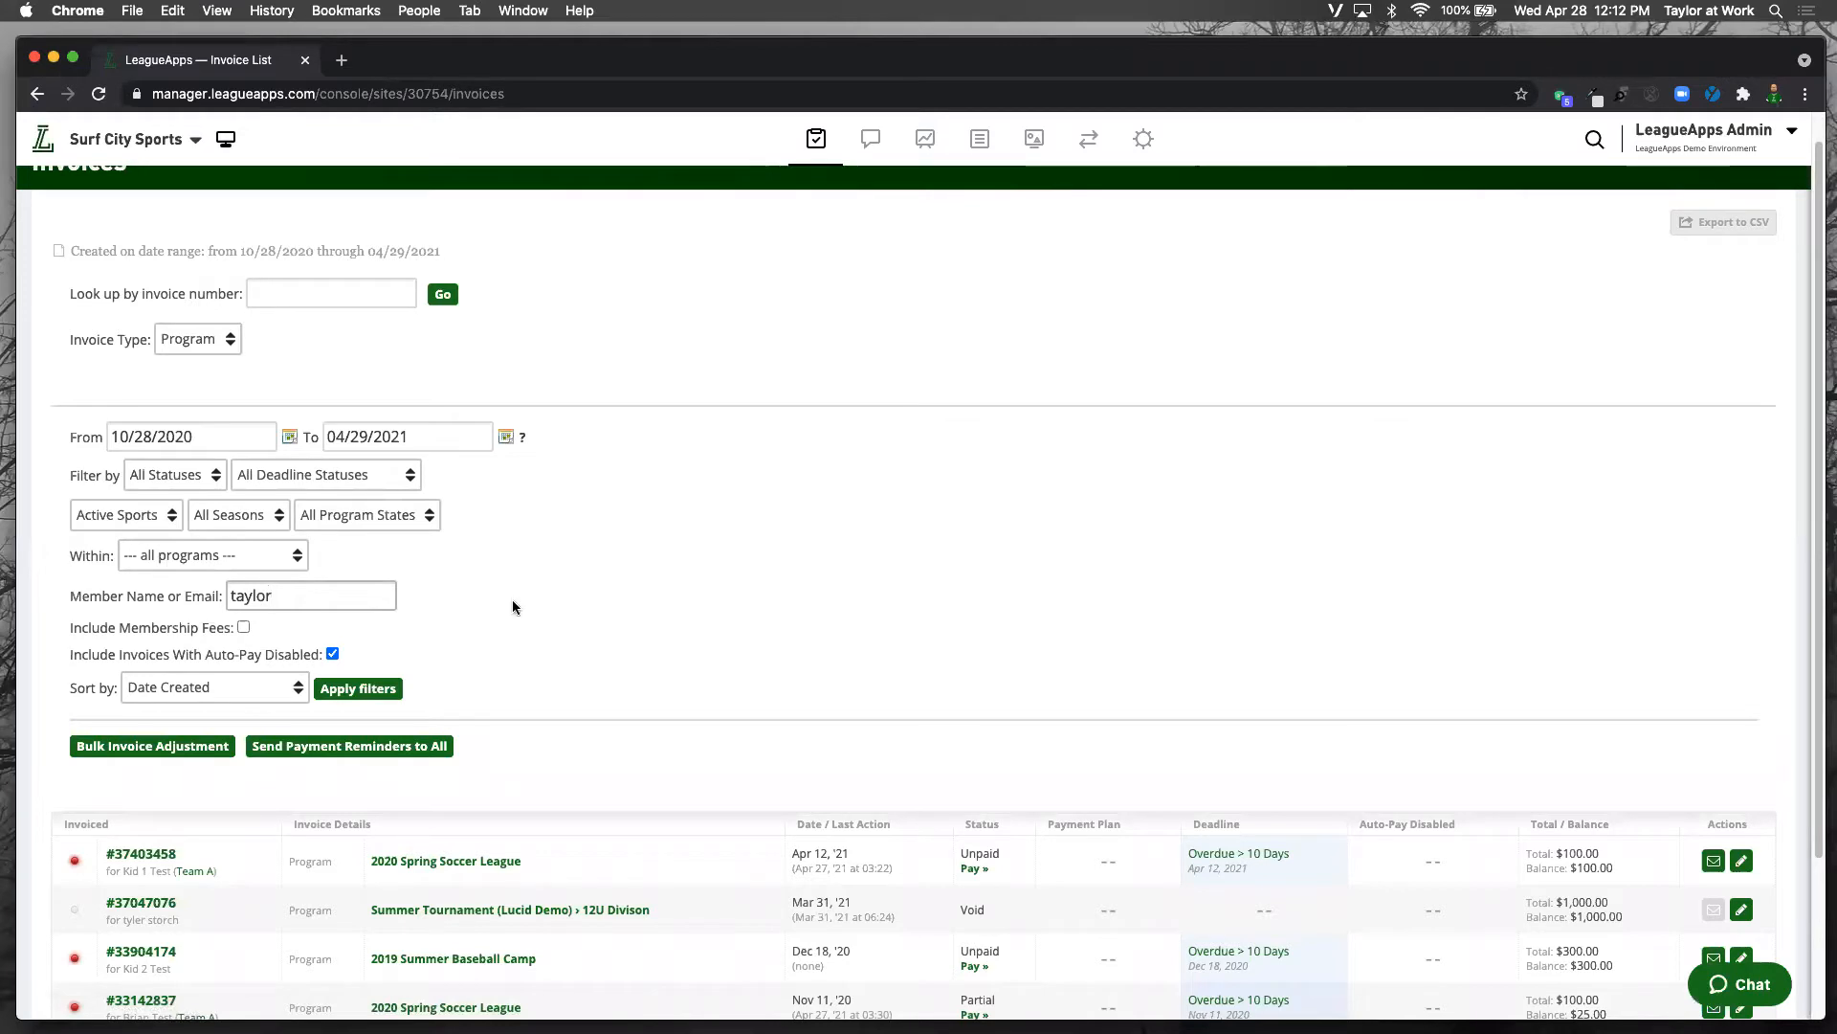
click(384, 690)
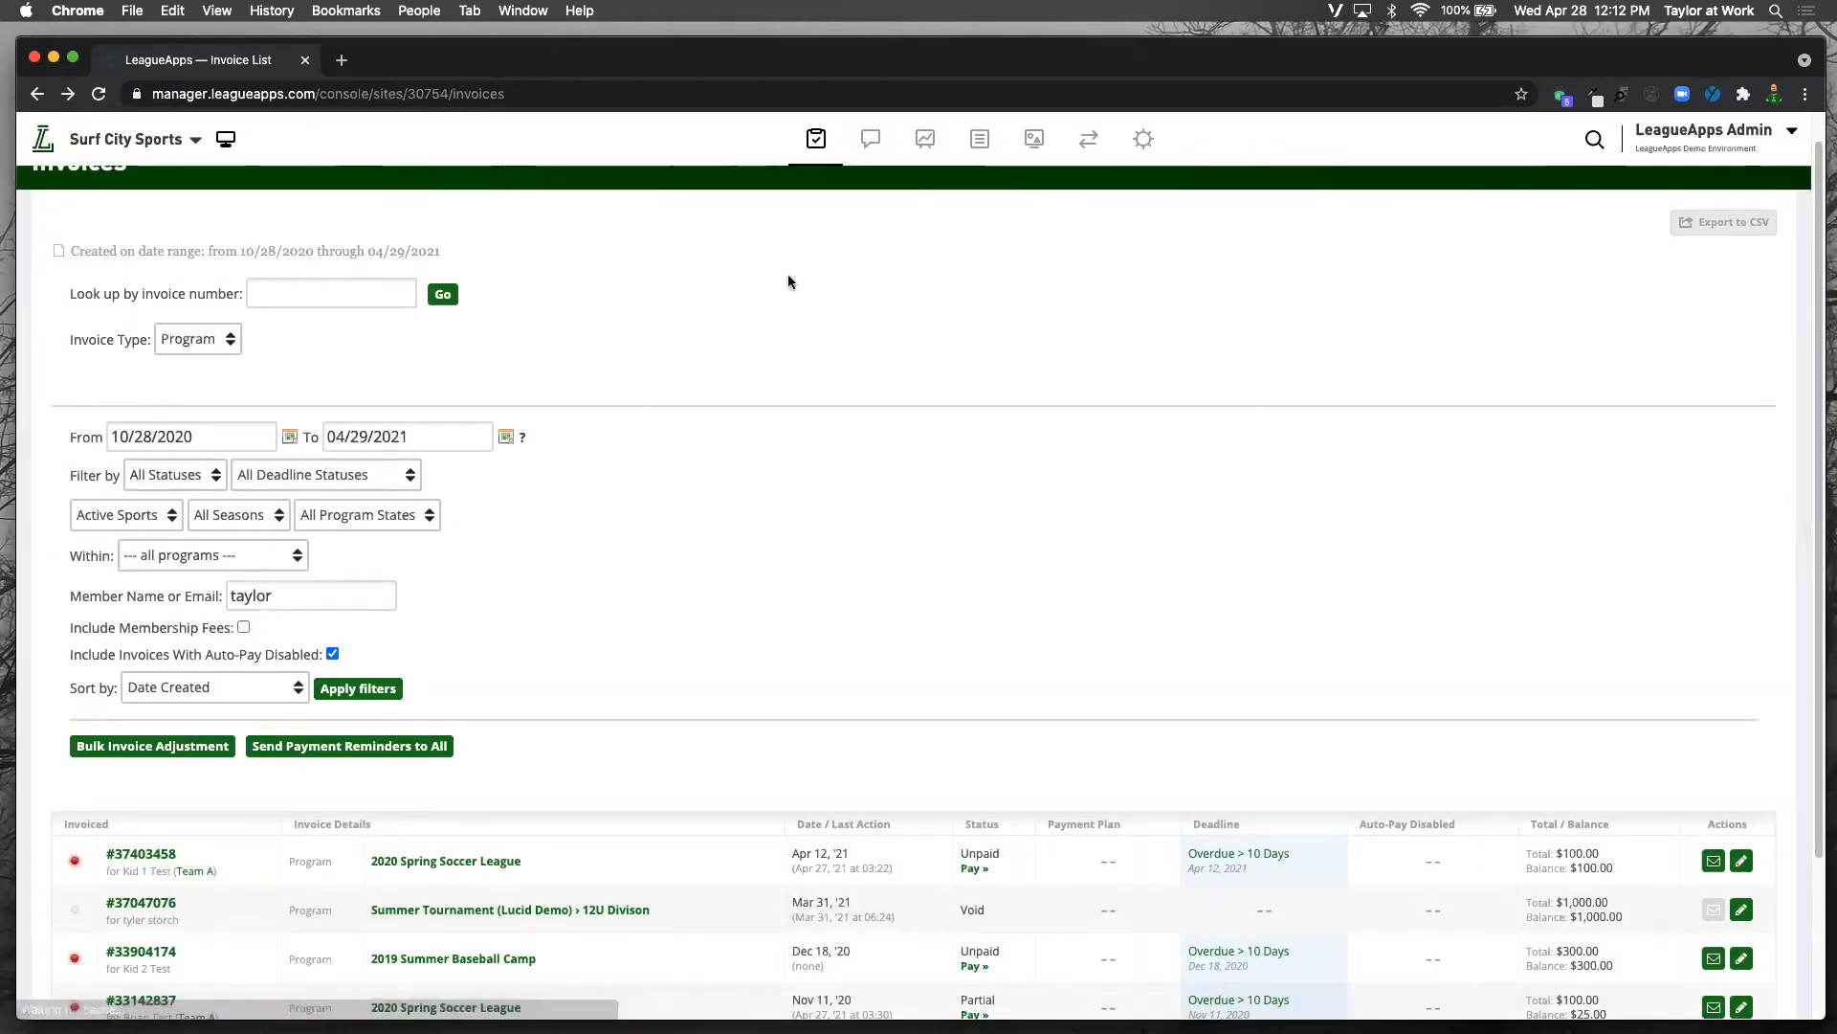
Step: Return to the dashboard and open the player list of the 2020 Spring Soccer League from Top Programs
click(45, 144)
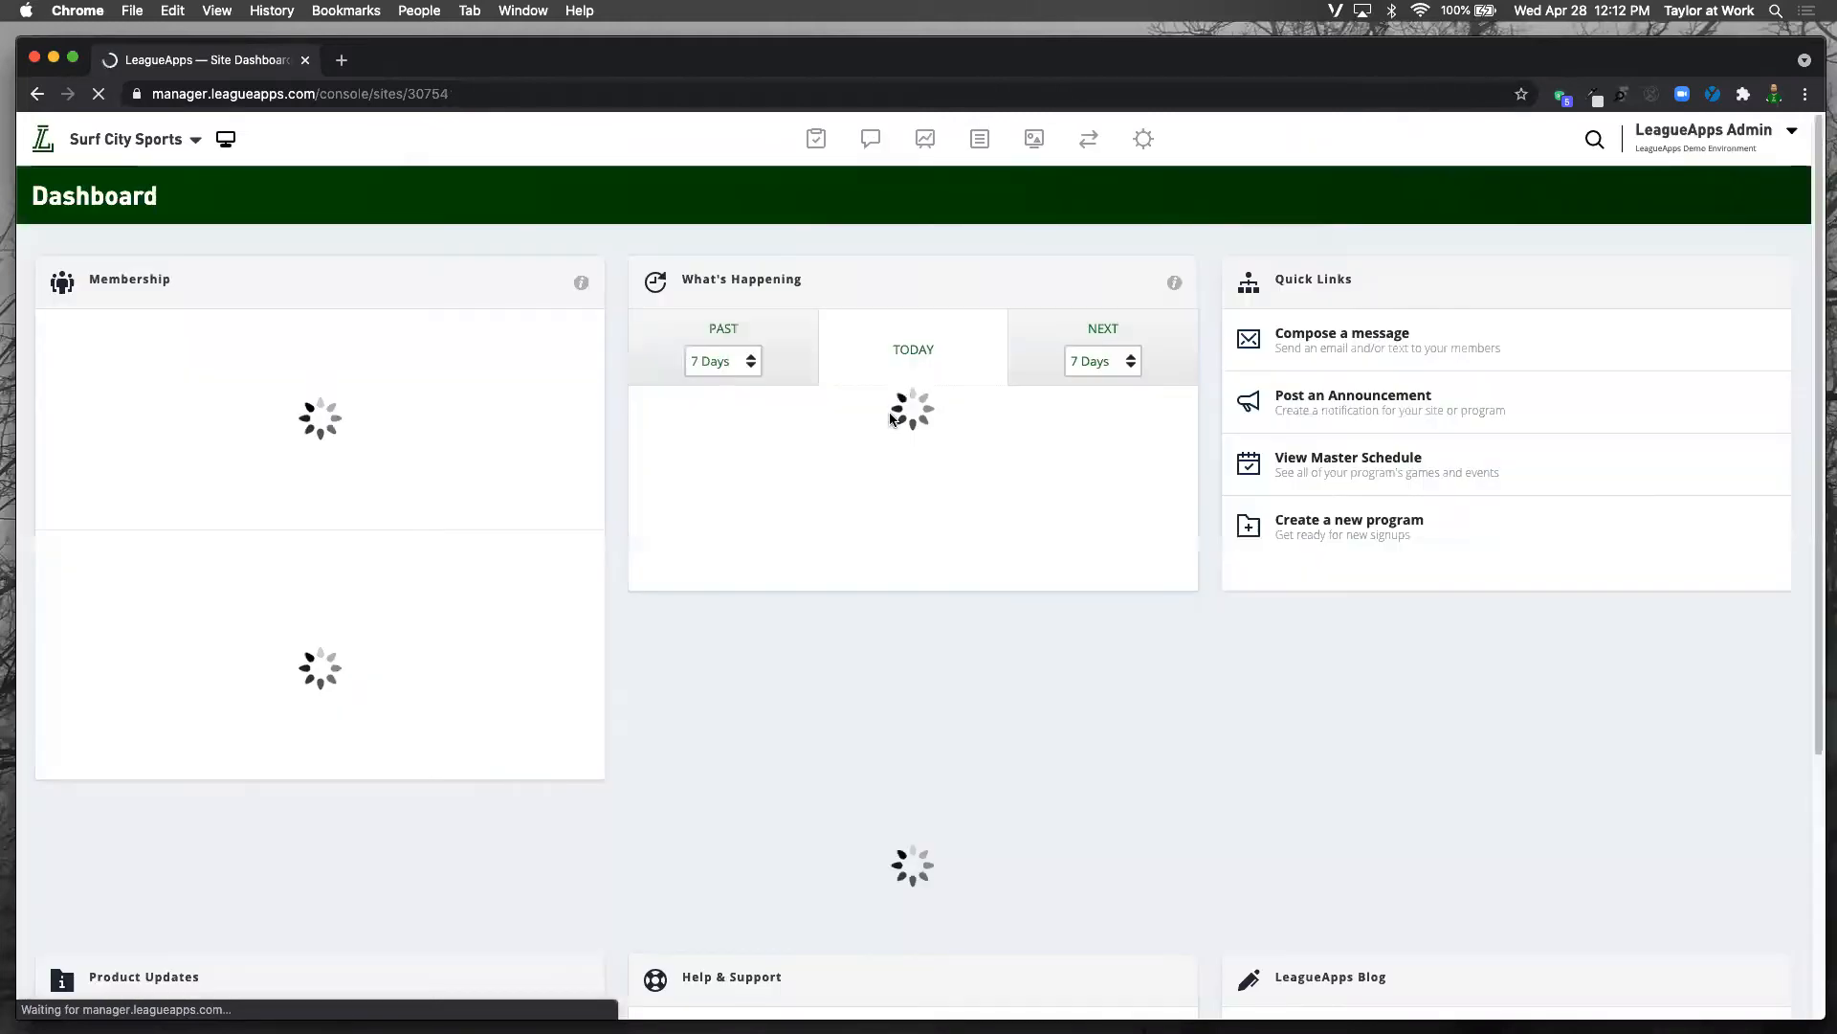
scroll(892, 414, down, 4)
scroll(891, 413, down, 2)
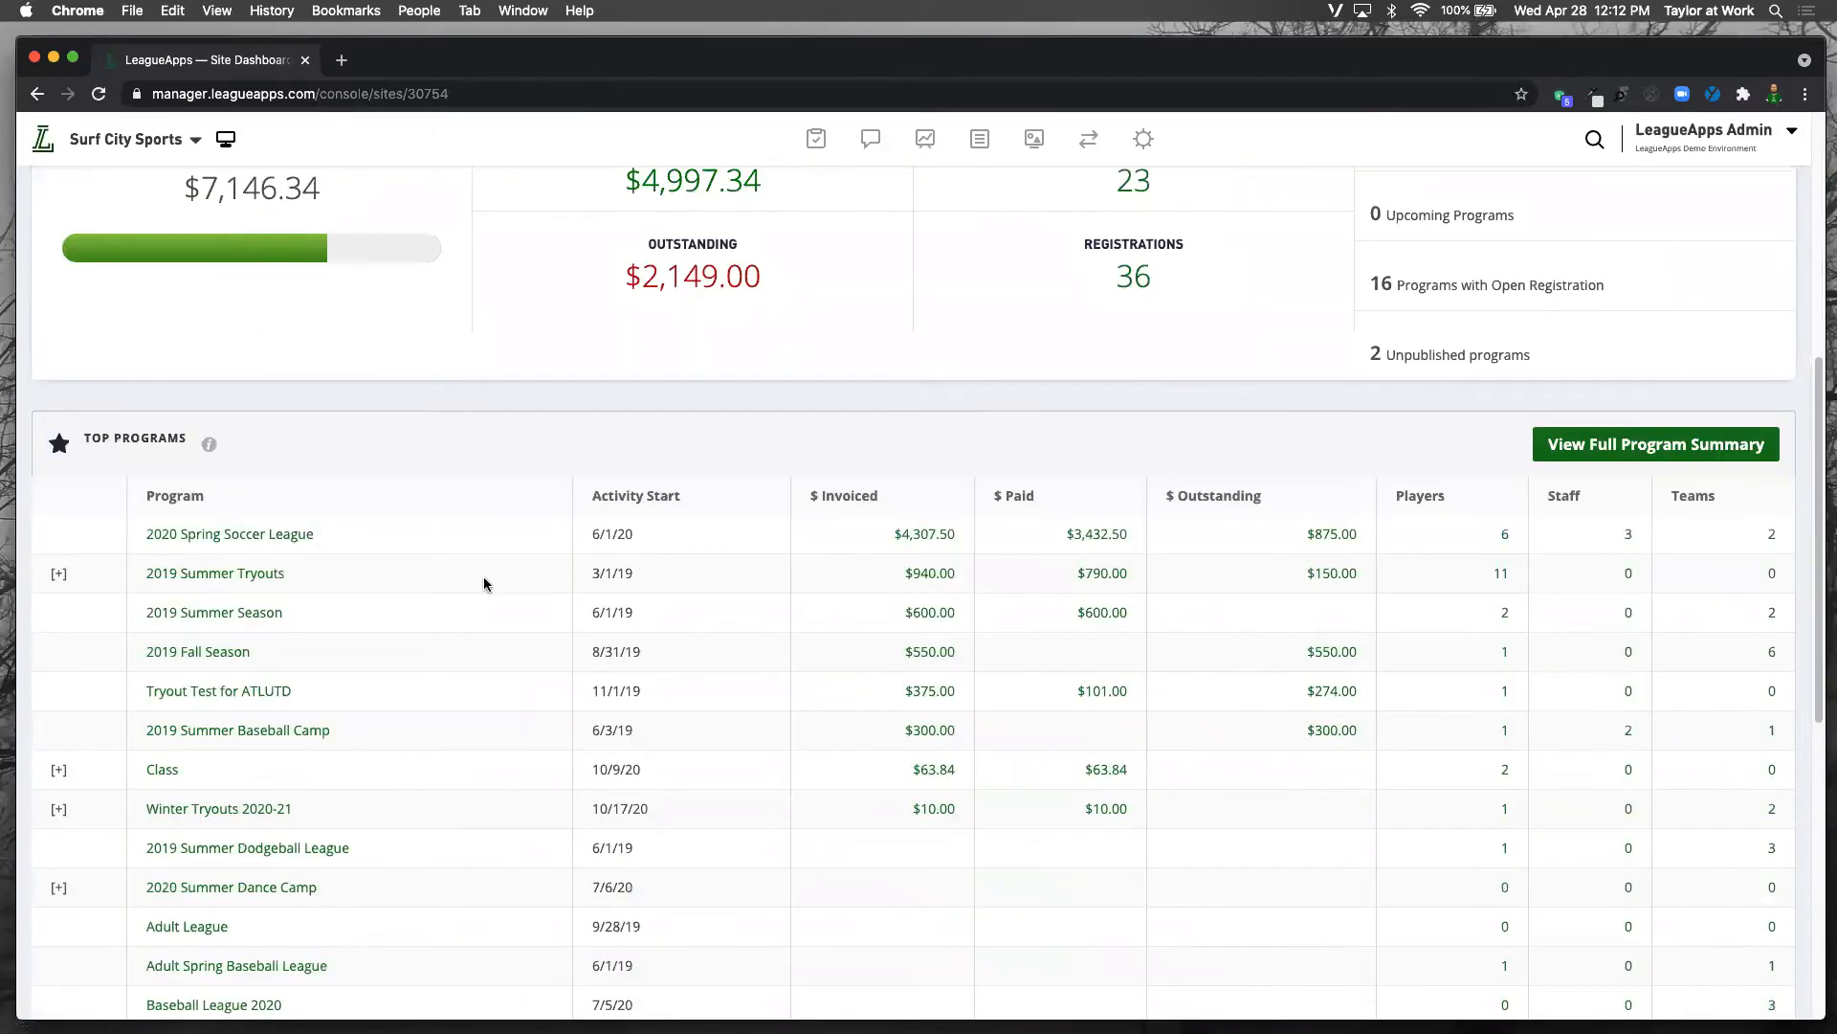
scroll(603, 525, down, 1)
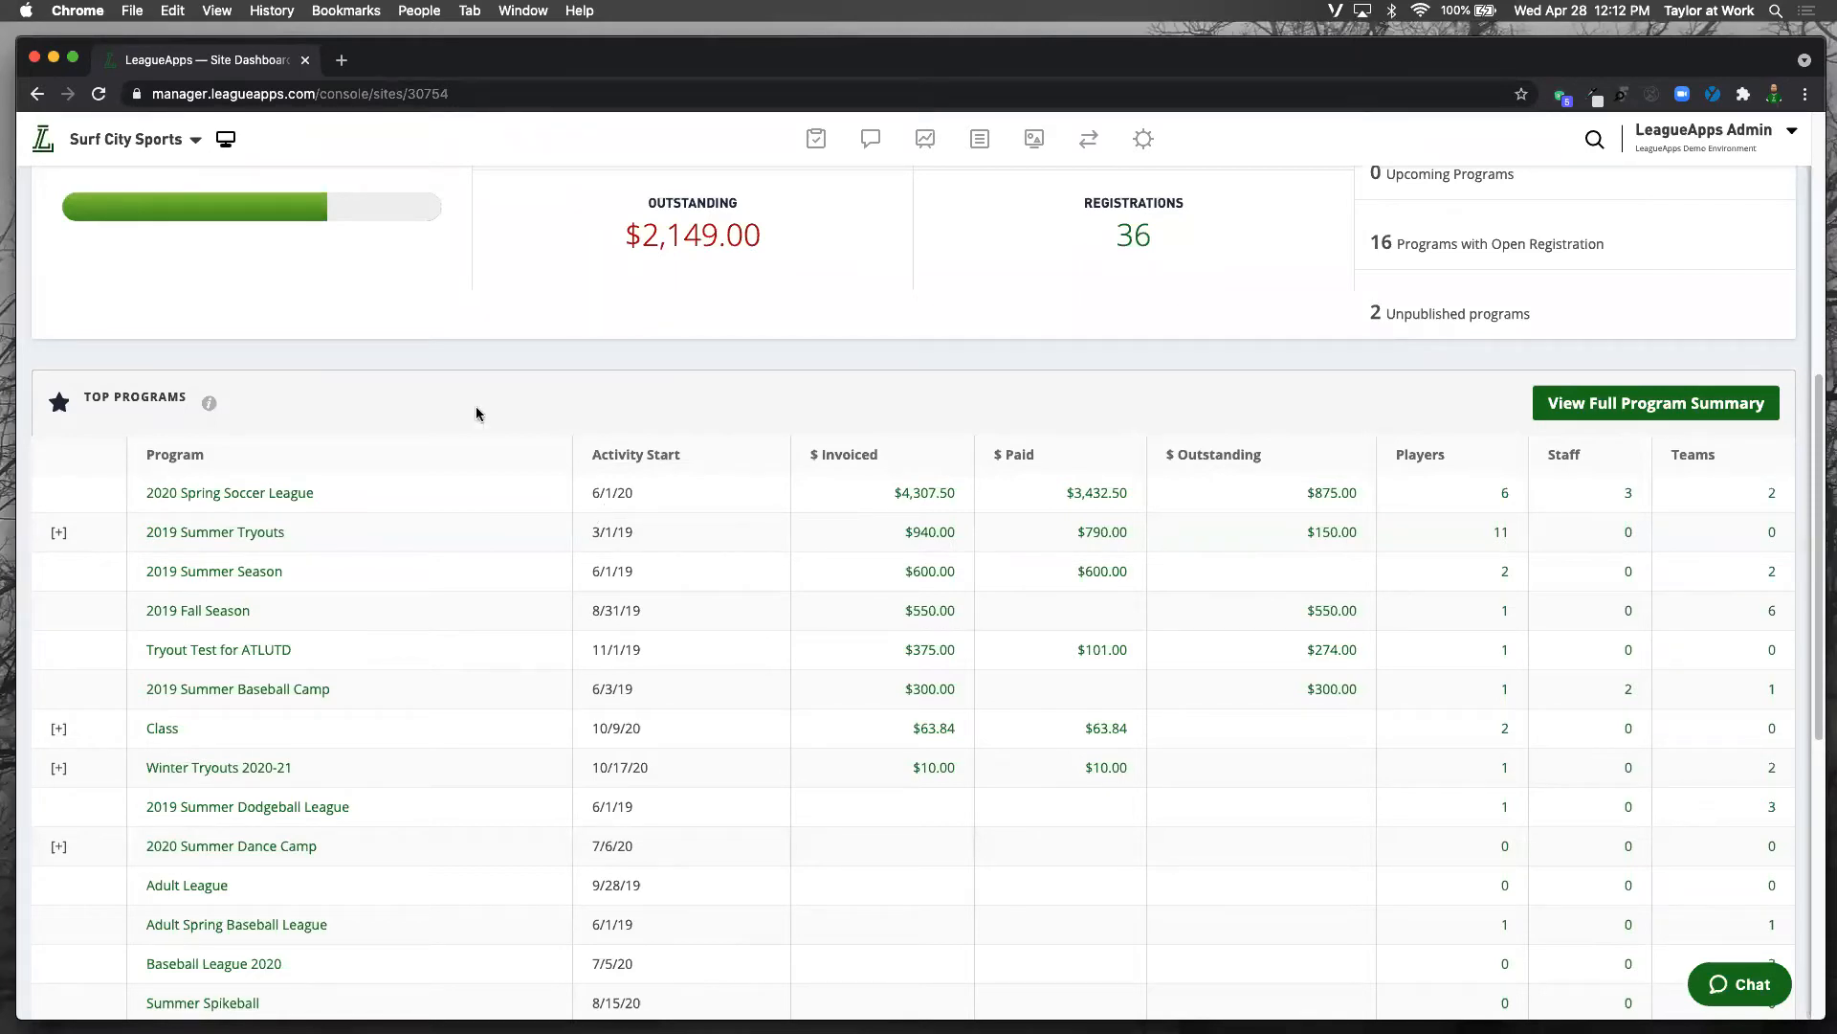
scroll(393, 445, down, 1)
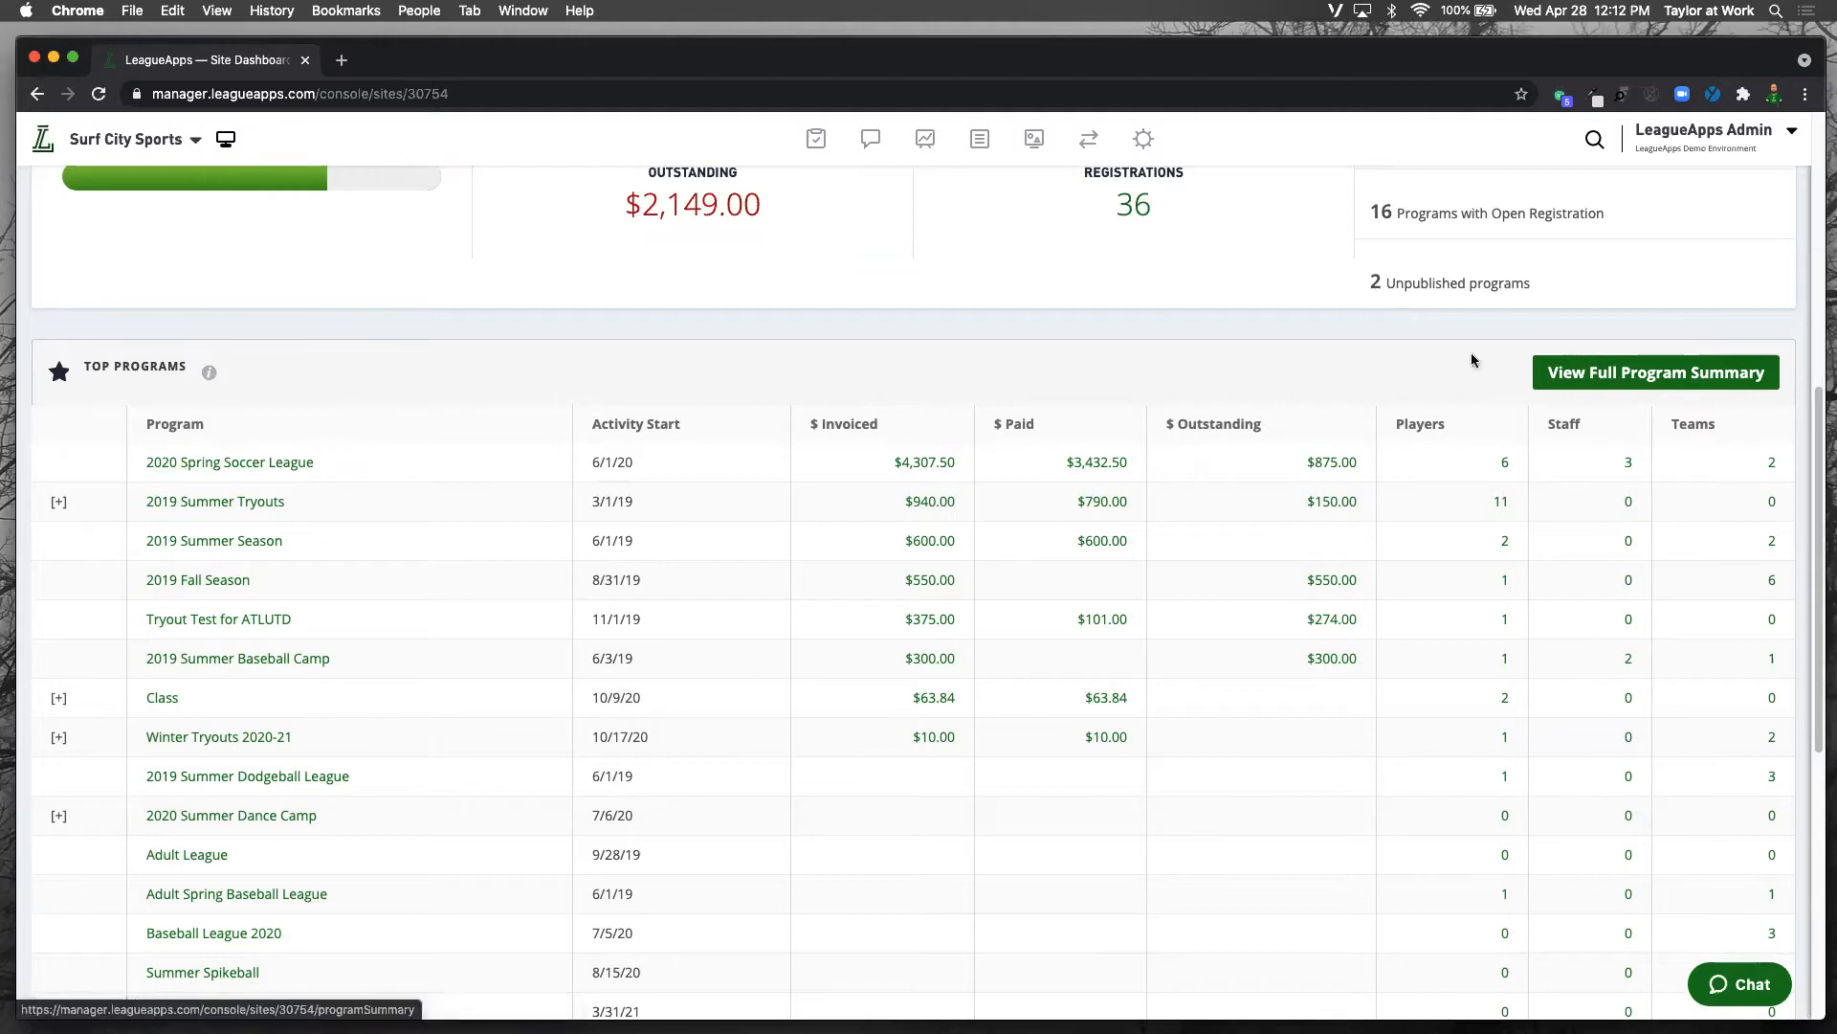
click(1505, 465)
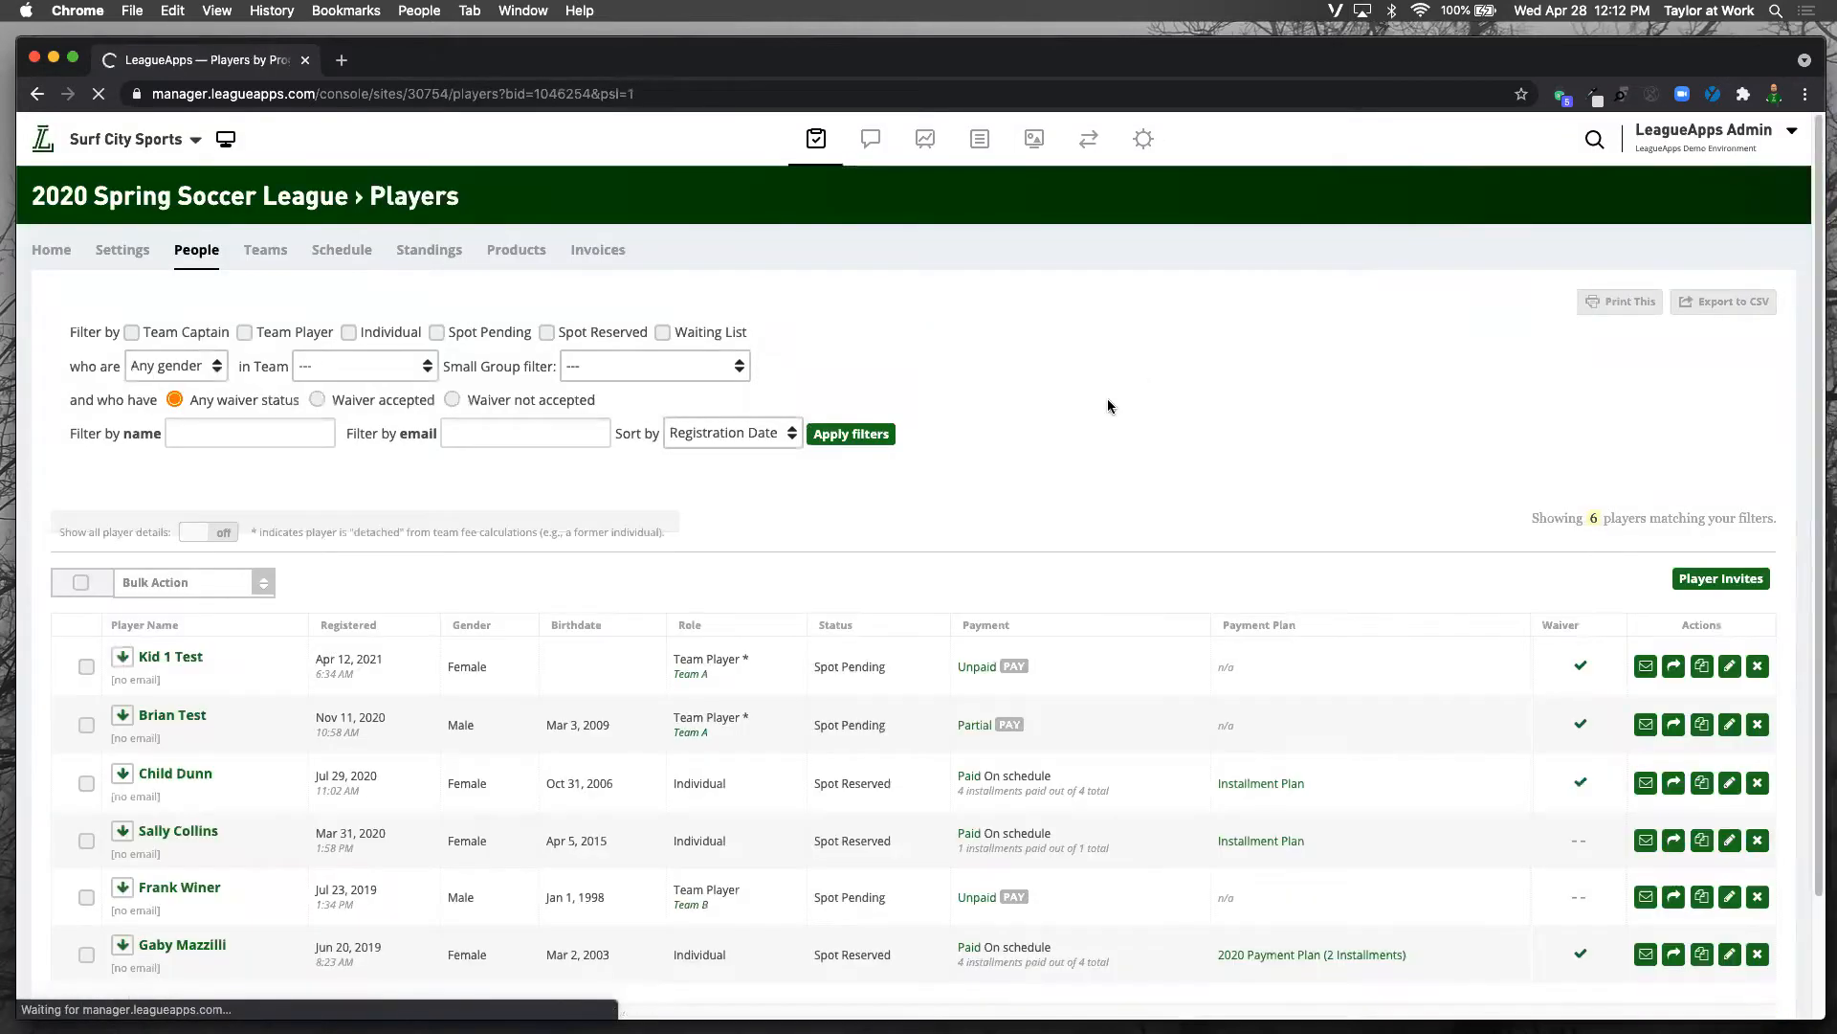
Step: Open the partially paid invoice of the Team A player and look over the actions available for it
scroll(964, 507, down, 3)
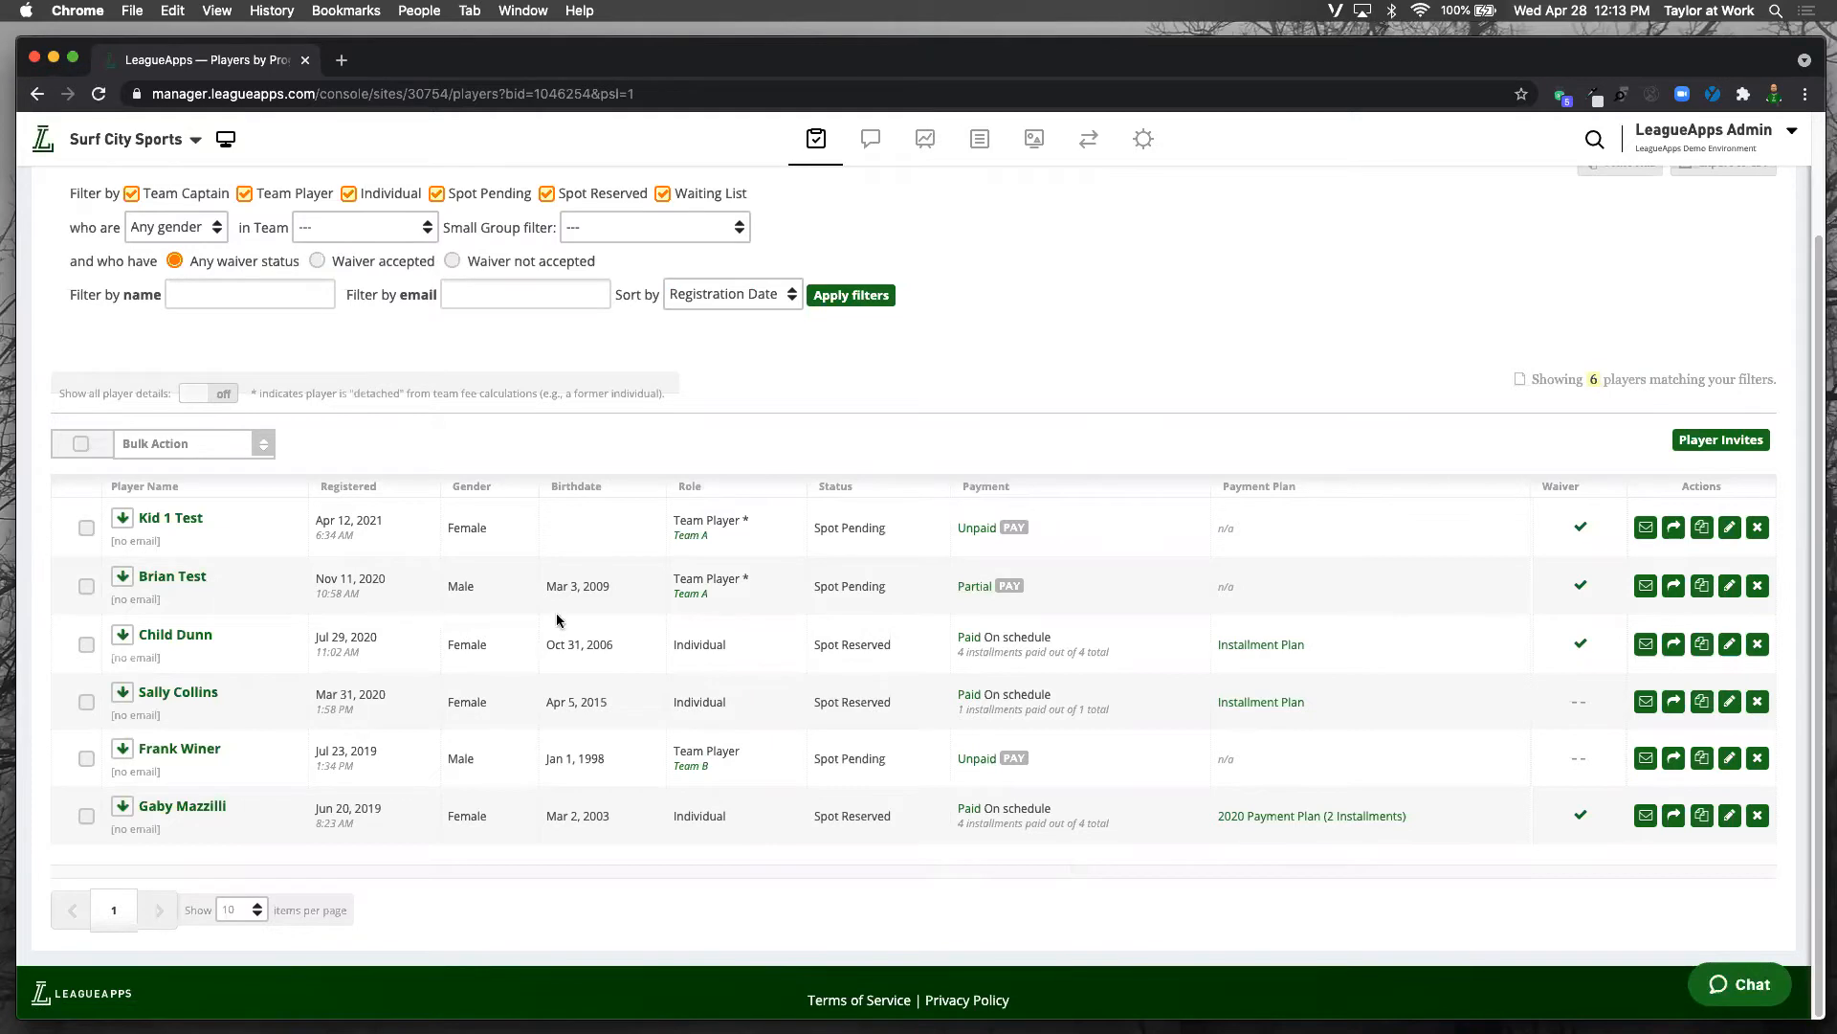
mouse_move(973, 587)
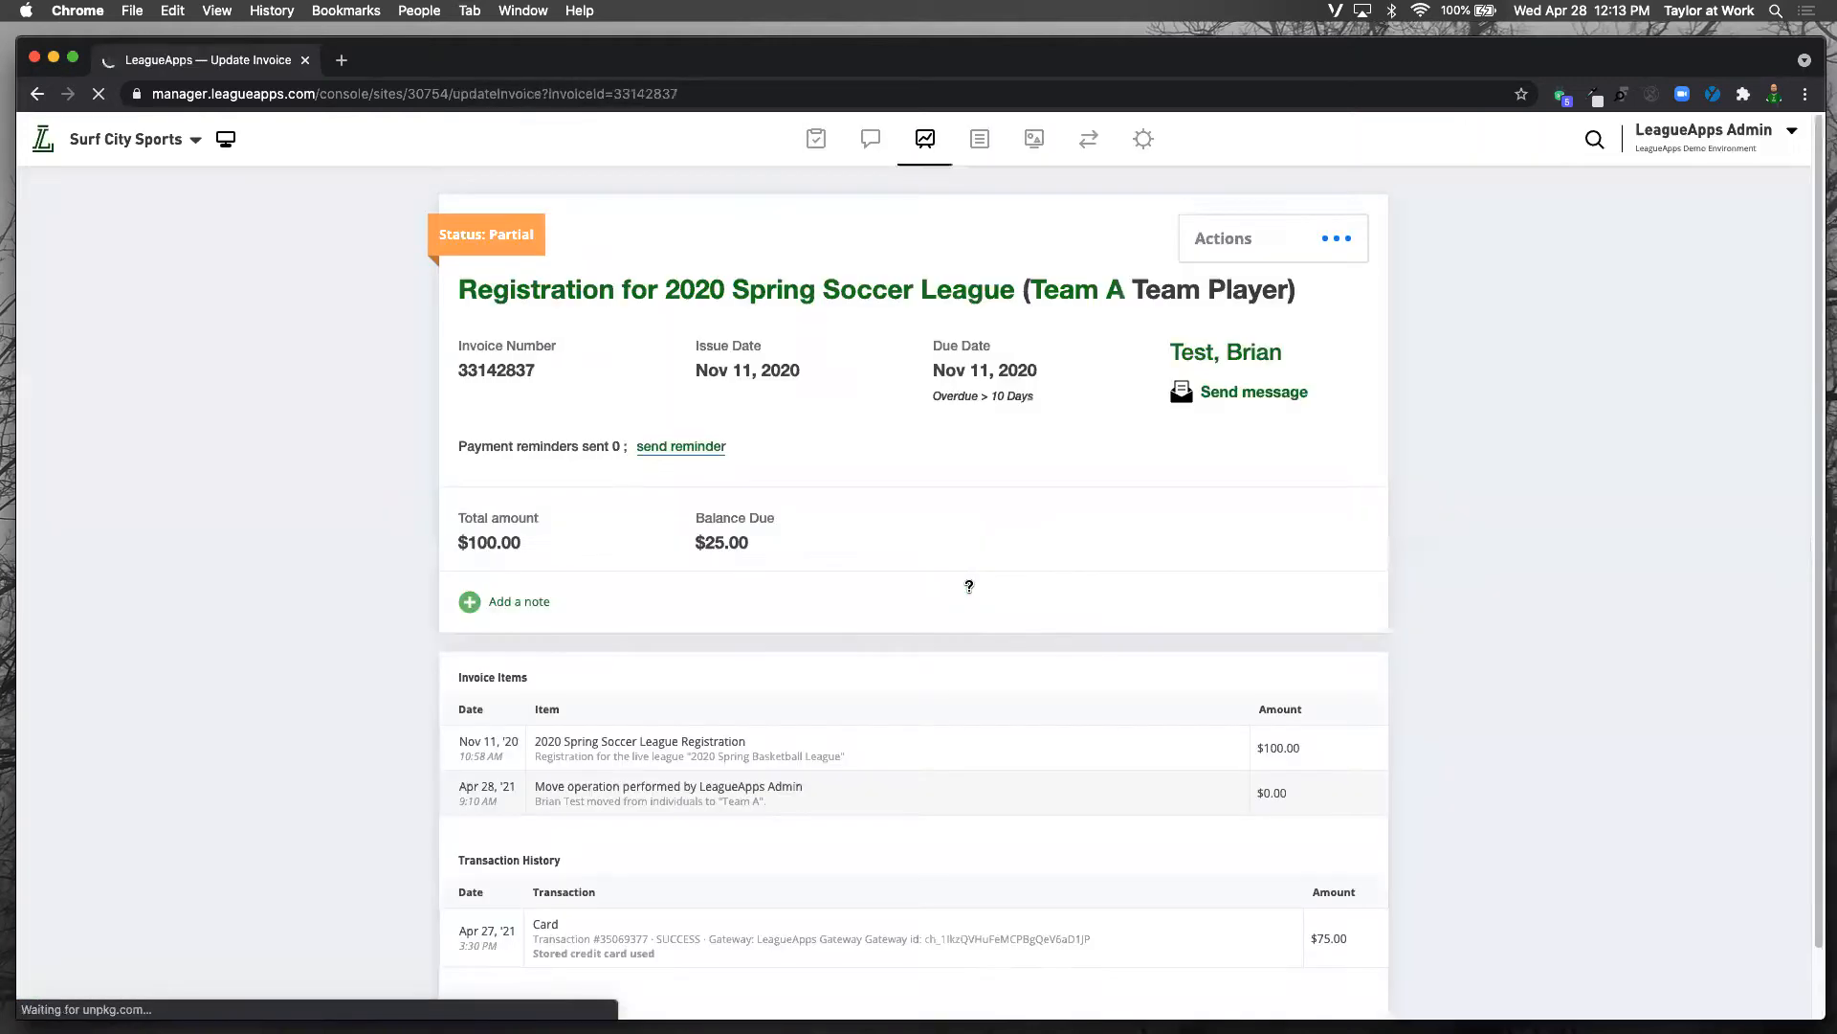
scroll(922, 498, down, 2)
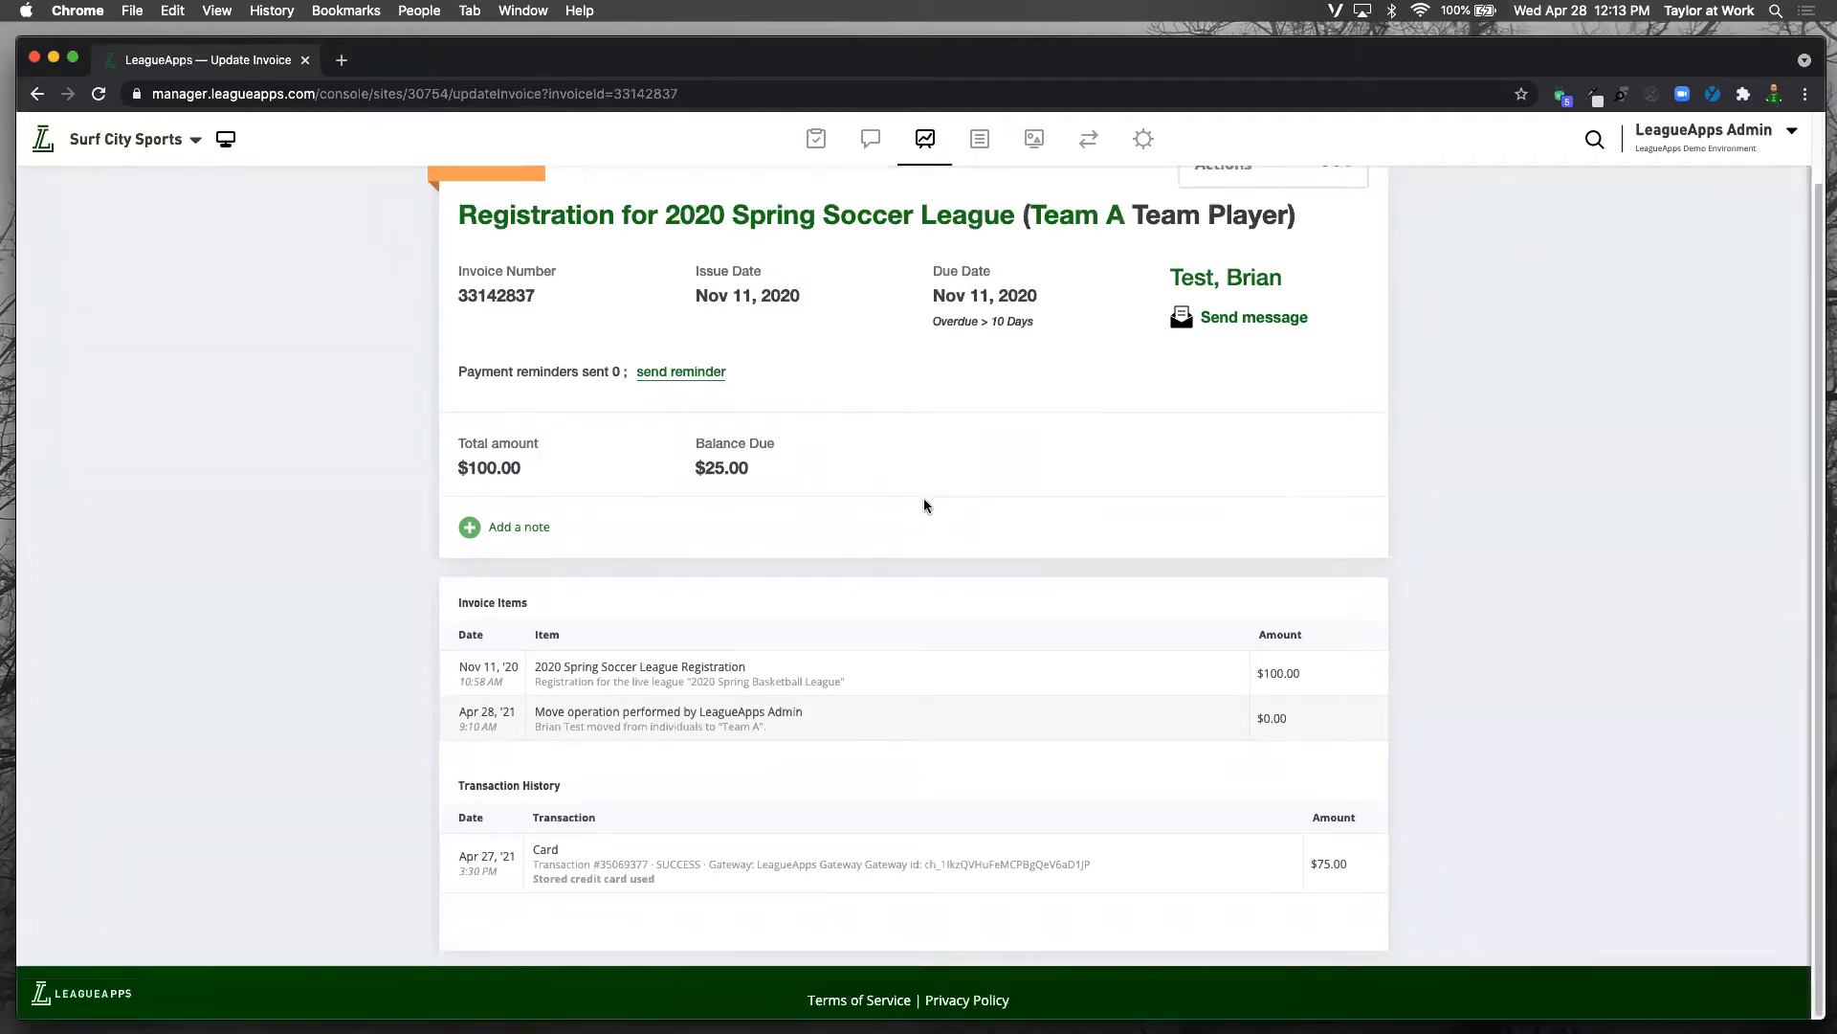
scroll(927, 499, up, 2)
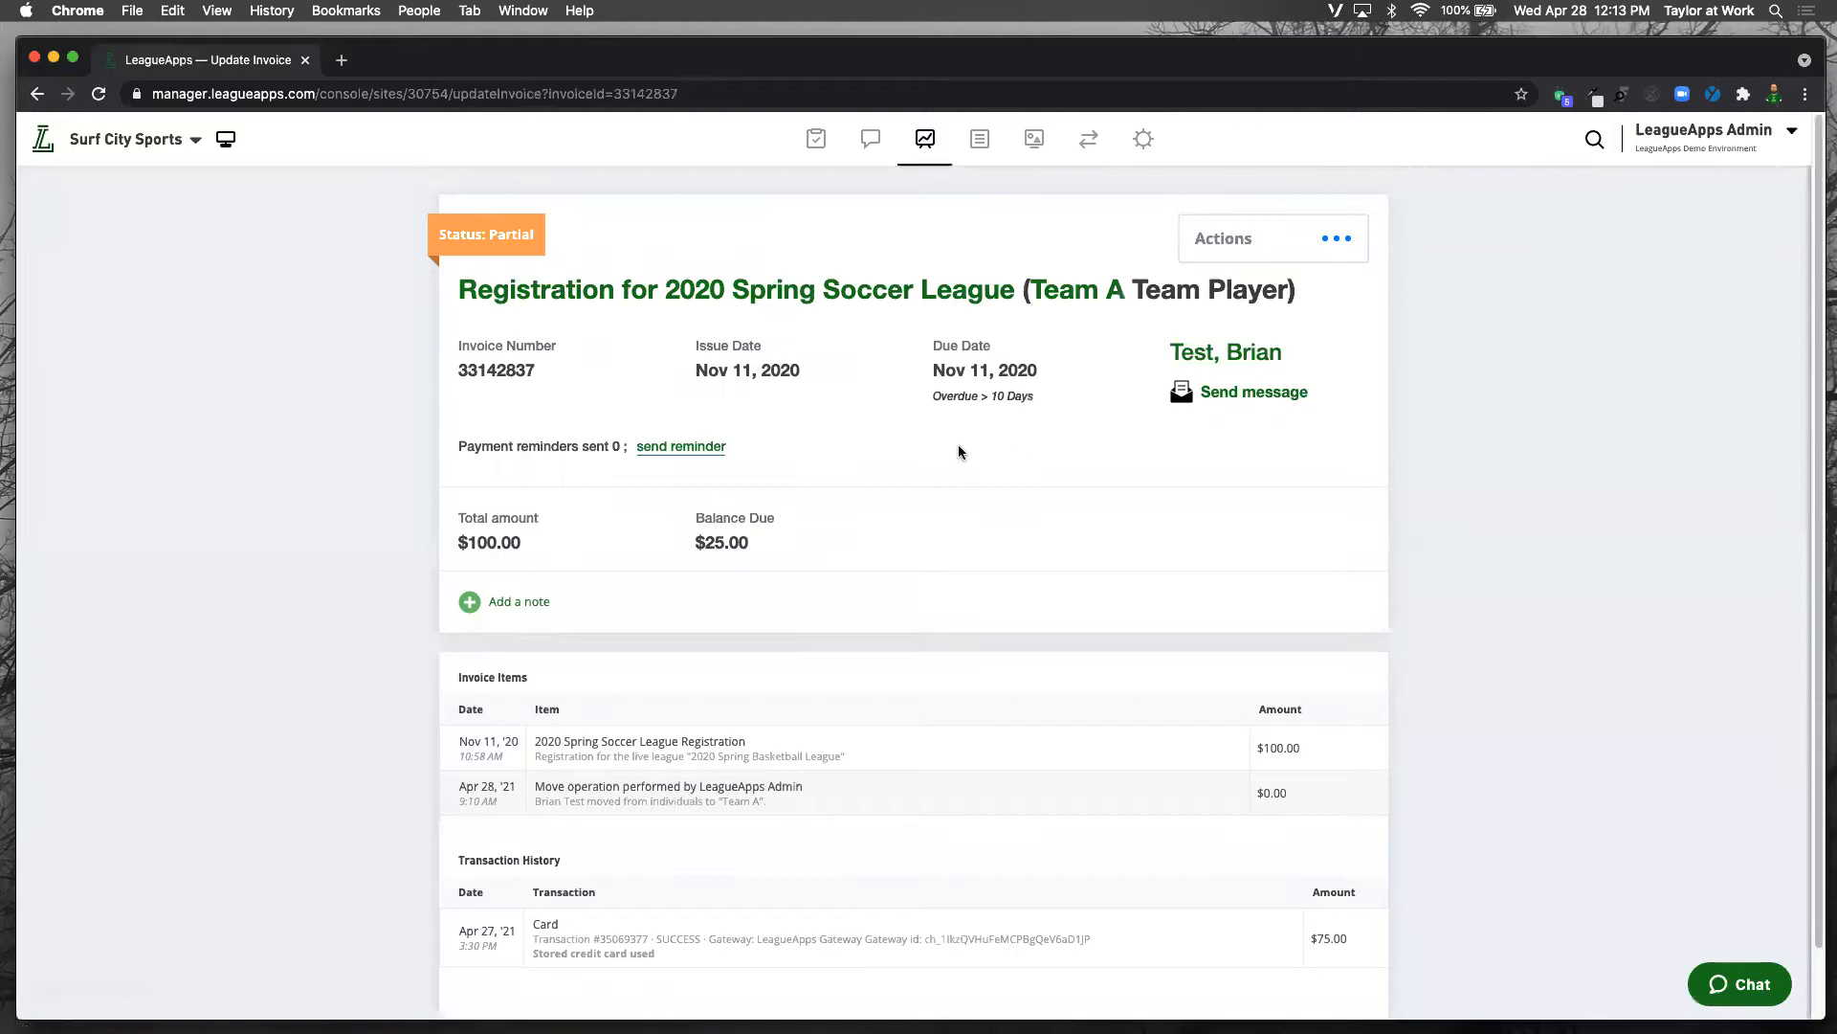
scroll(957, 448, down, 2)
scroll(852, 670, up, 1)
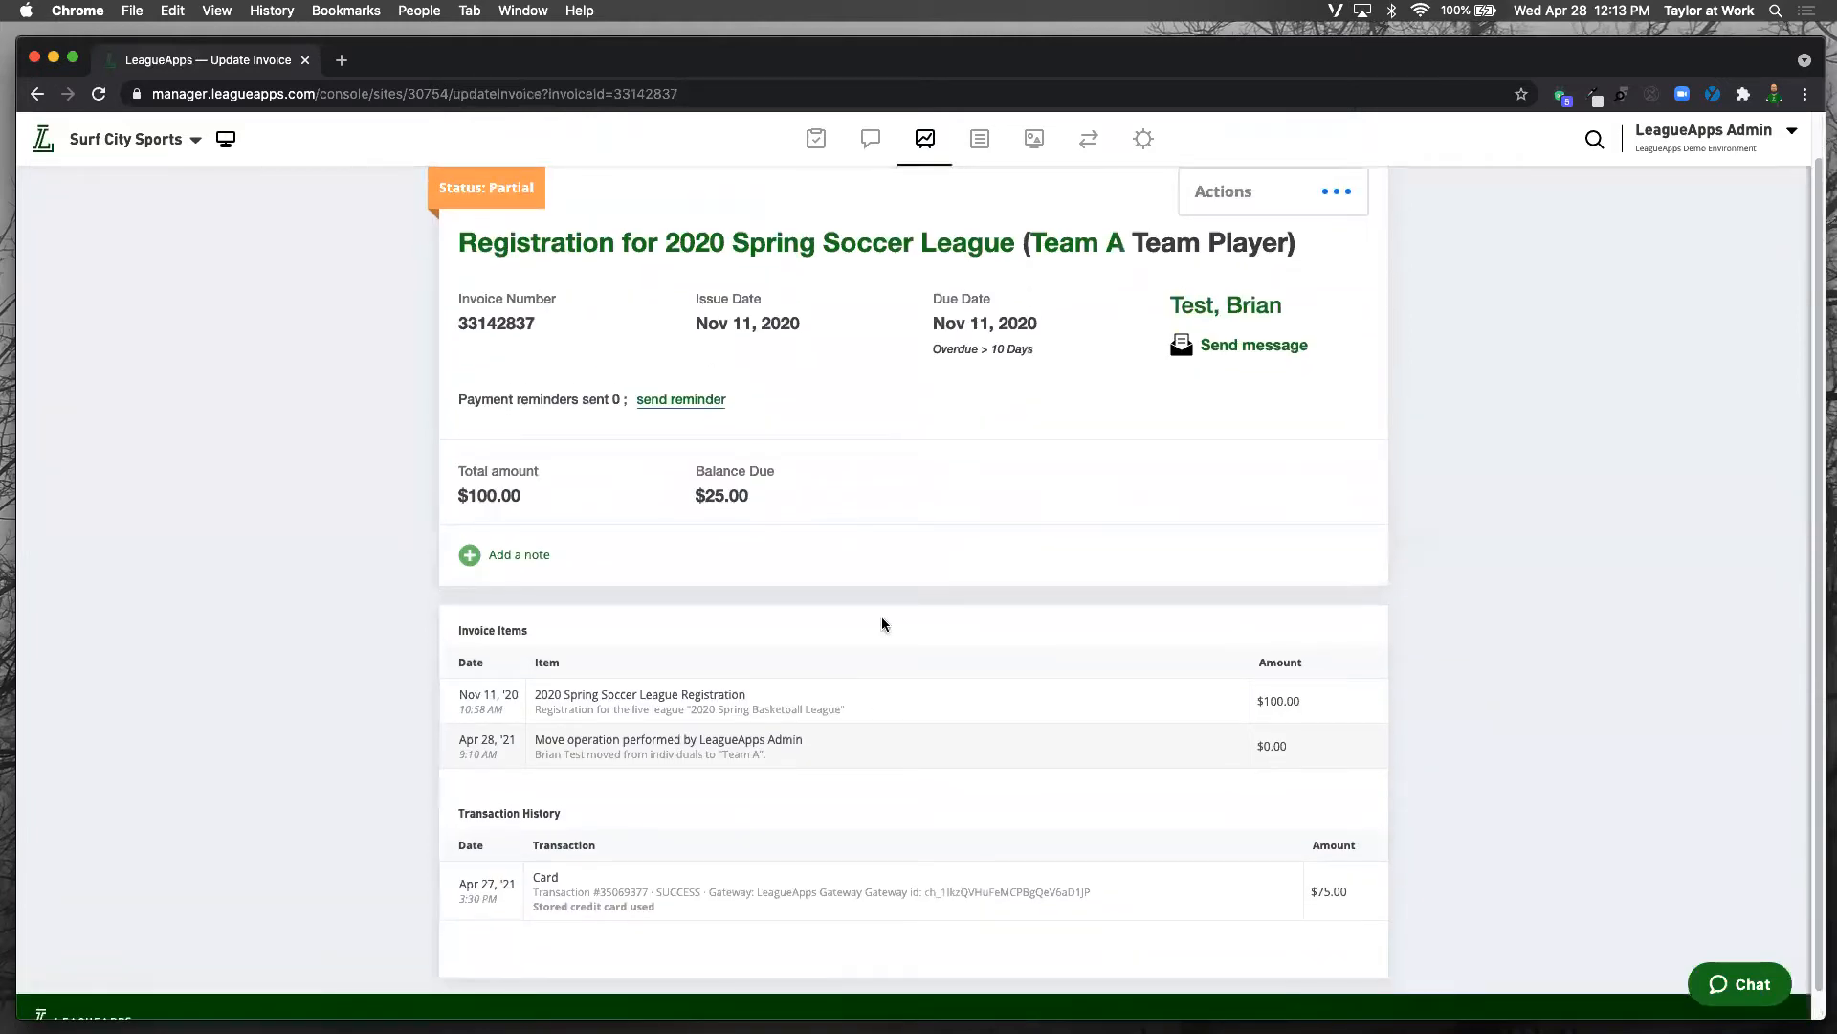
click(1338, 198)
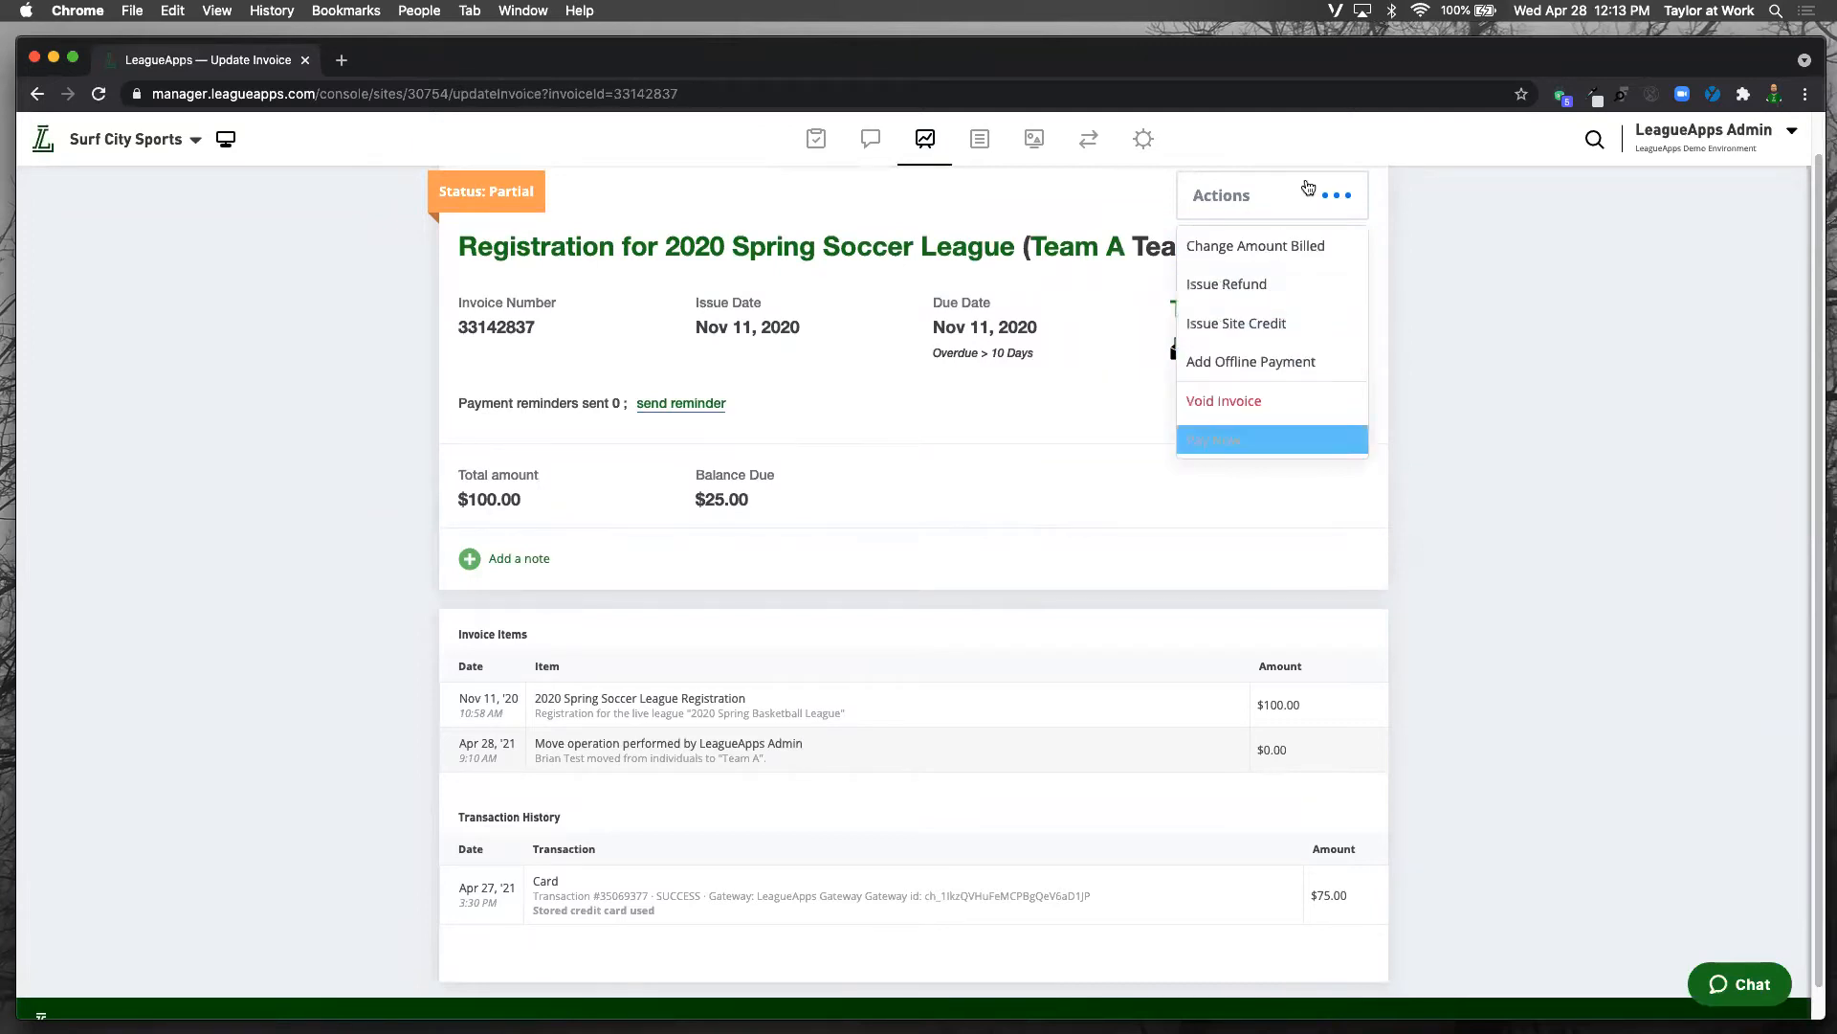
click(1537, 308)
Step: Examine the invoice items, checking the league registration charge and the move operation entry
scroll(1465, 406, down, 1)
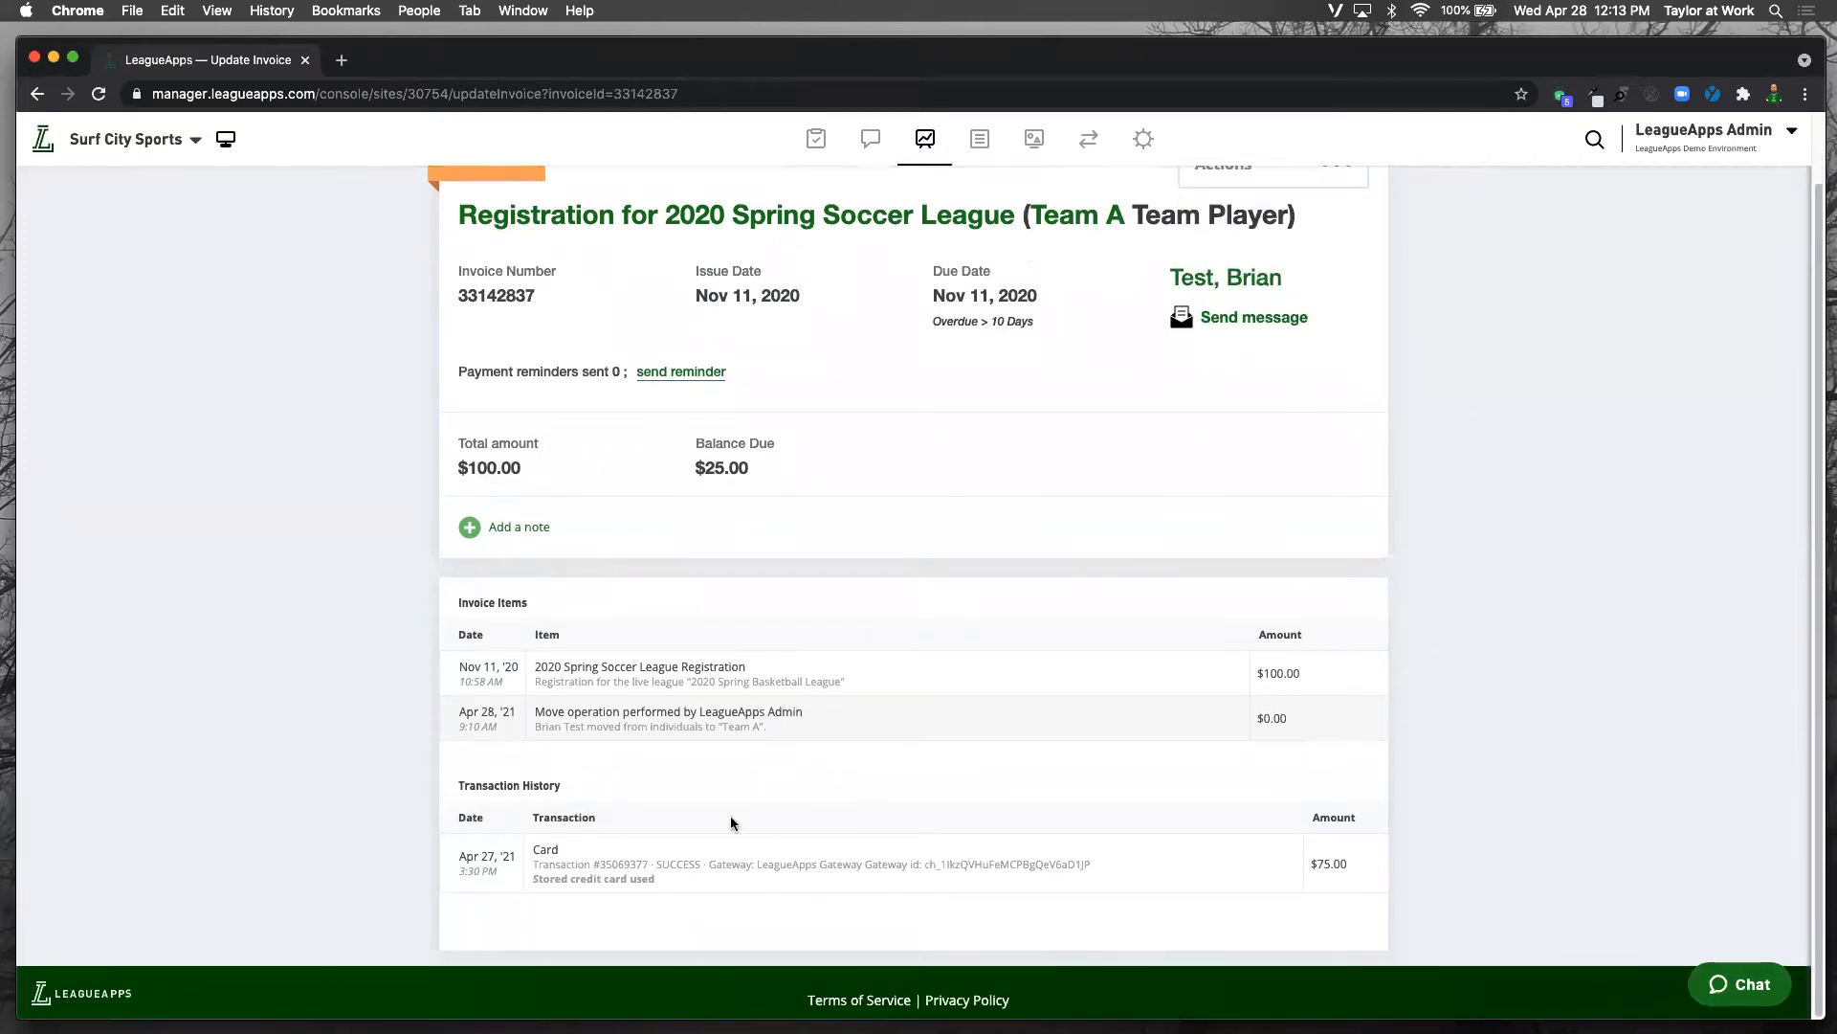
drag(601, 667, 1054, 670)
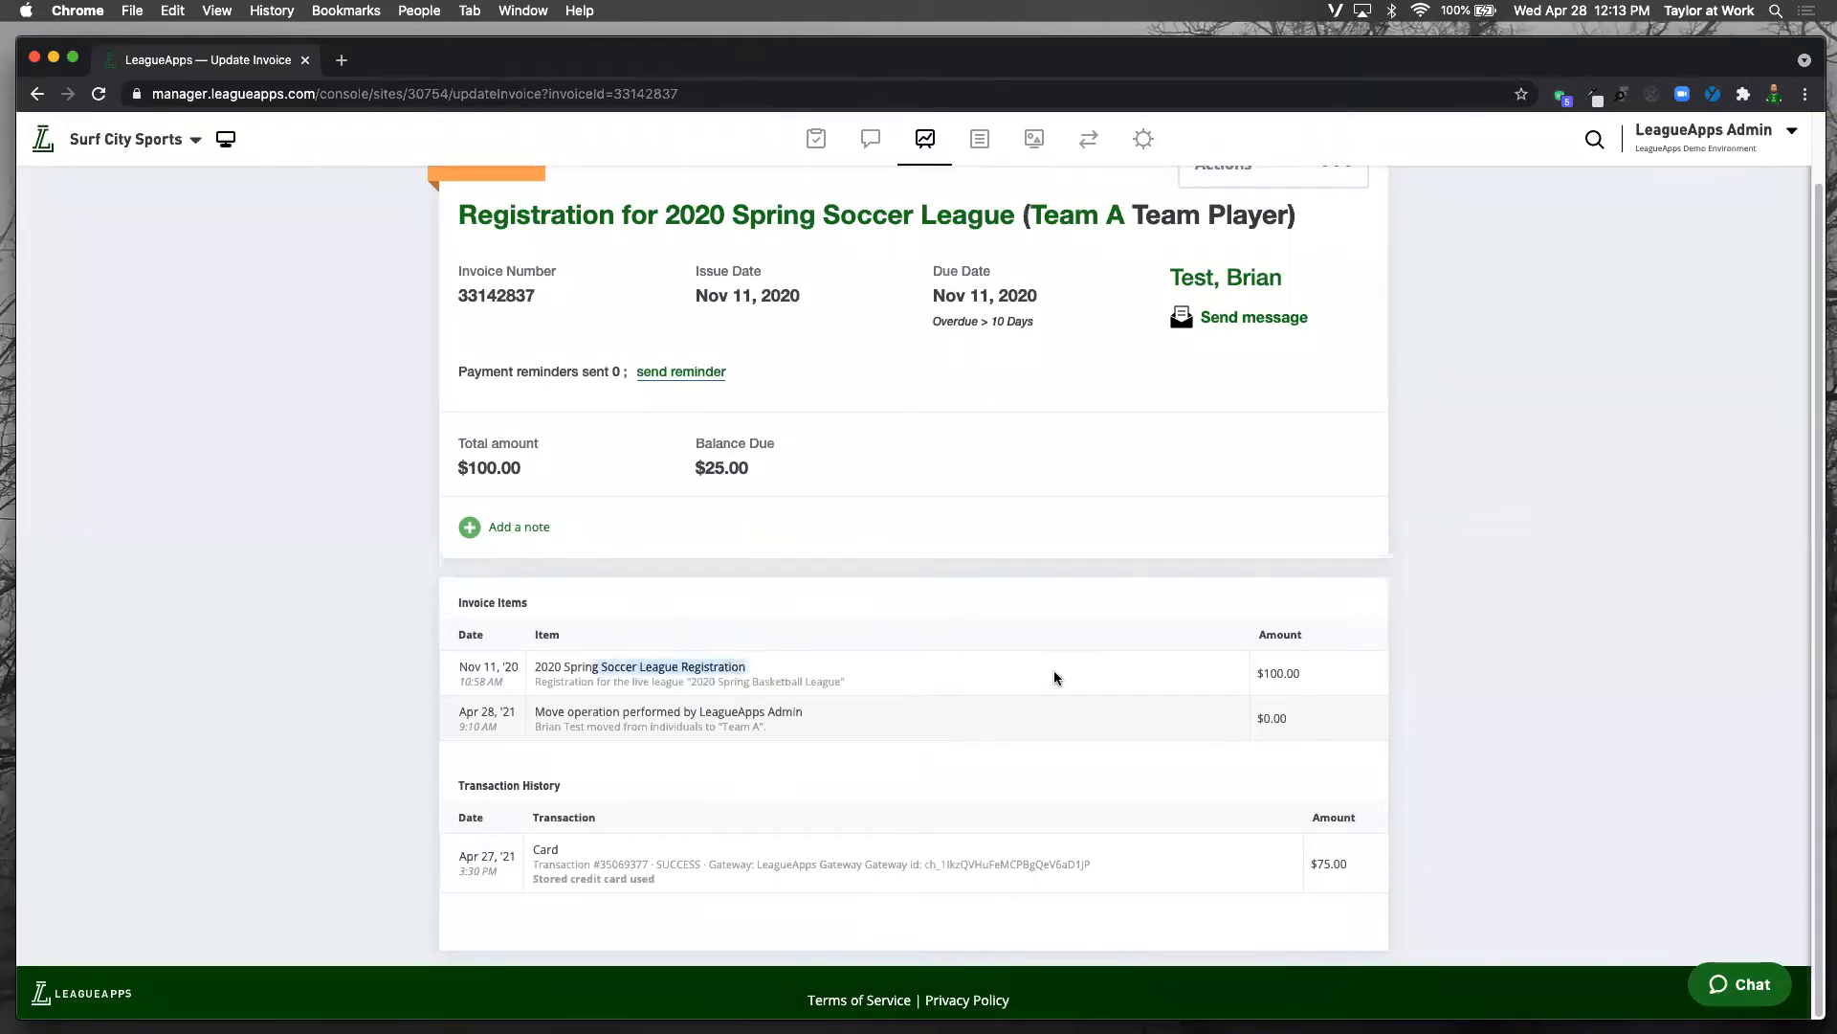
drag(683, 711, 797, 730)
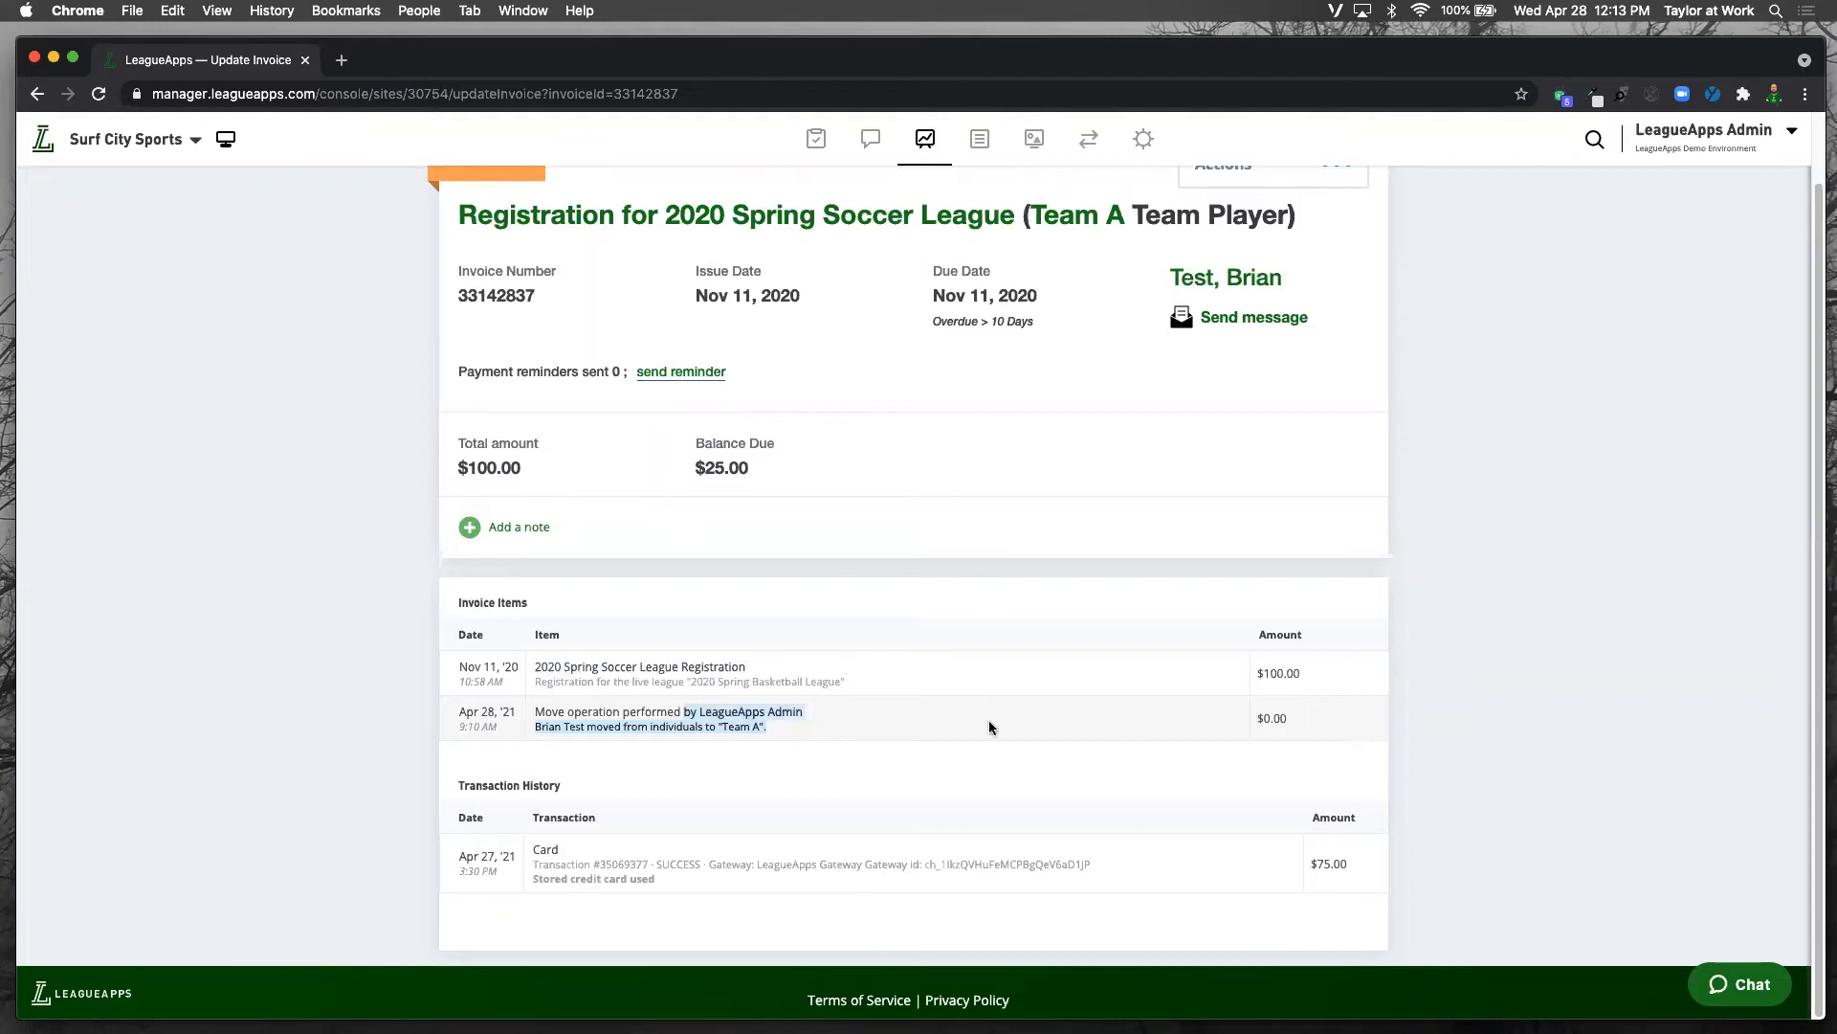
click(1246, 747)
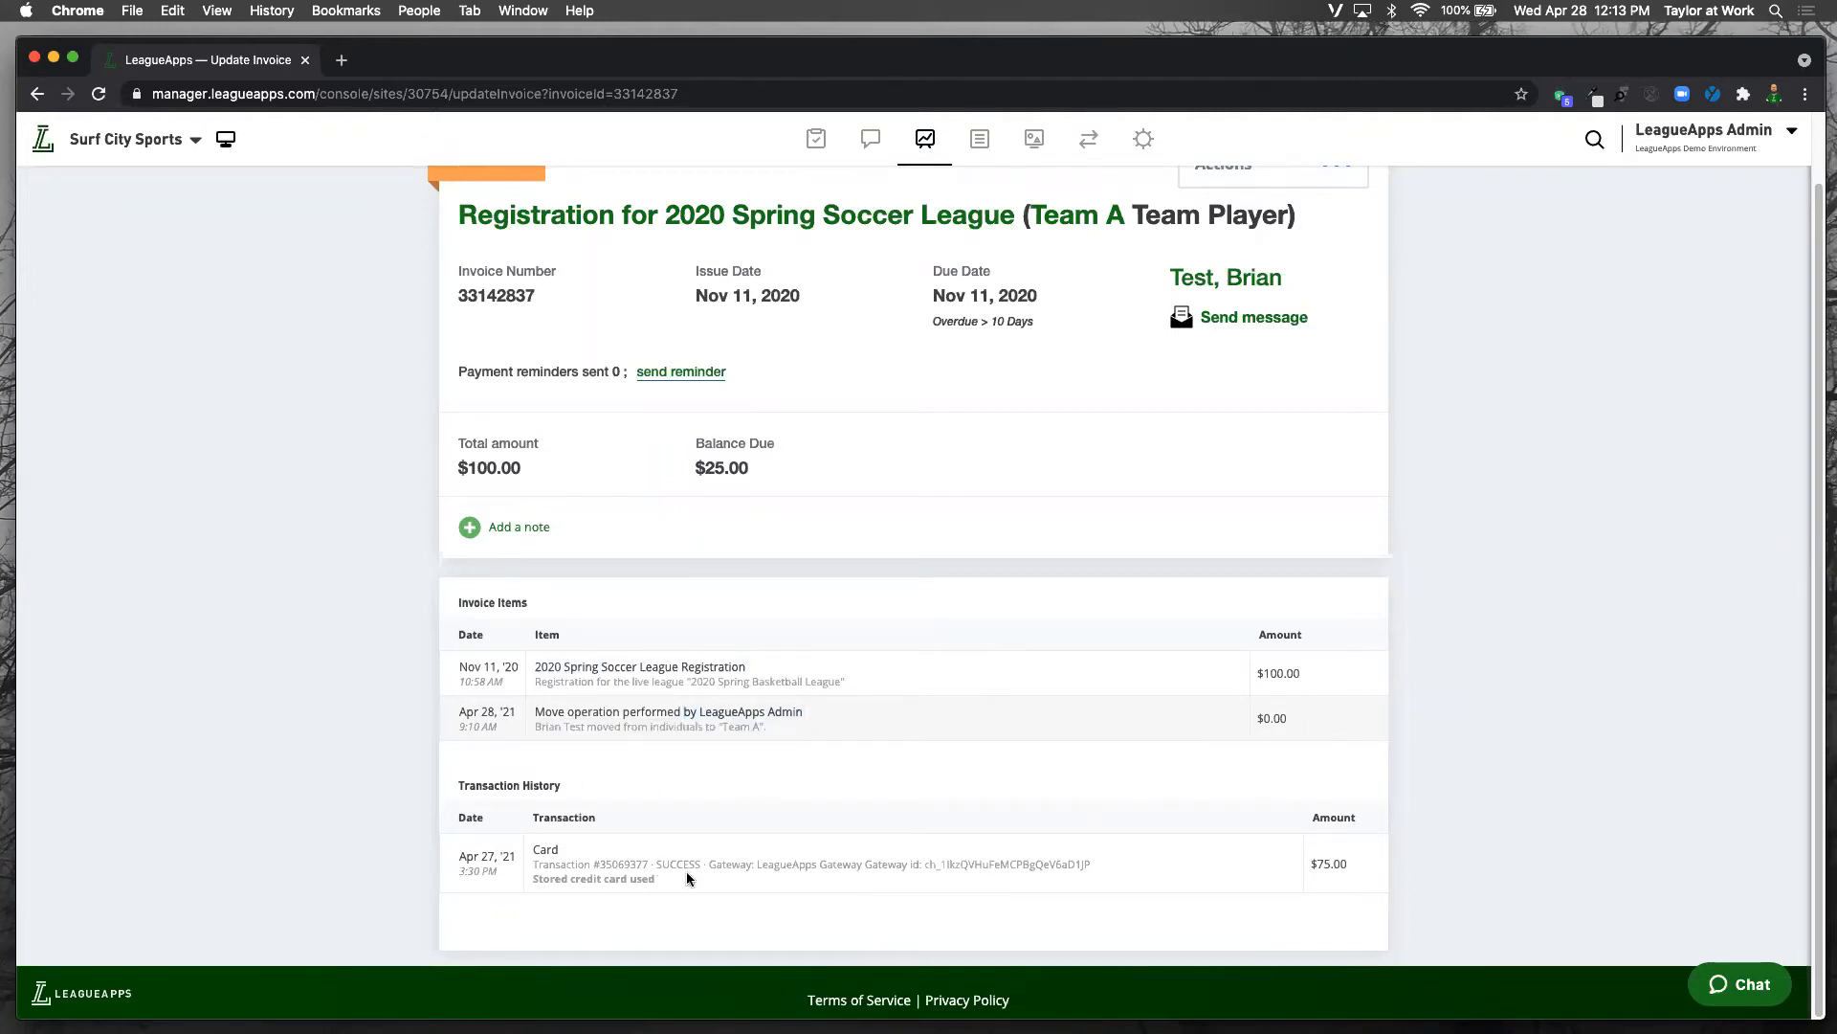
Step: Examine the card payment in the invoice's transaction history, including its success status and stored card note
drag(657, 863, 510, 886)
click(657, 880)
click(711, 883)
drag(659, 863, 697, 864)
click(664, 835)
scroll(991, 743, up, 1)
scroll(1062, 622, down, 1)
scroll(1100, 479, up, 1)
scroll(953, 722, down, 1)
scroll(1292, 654, up, 1)
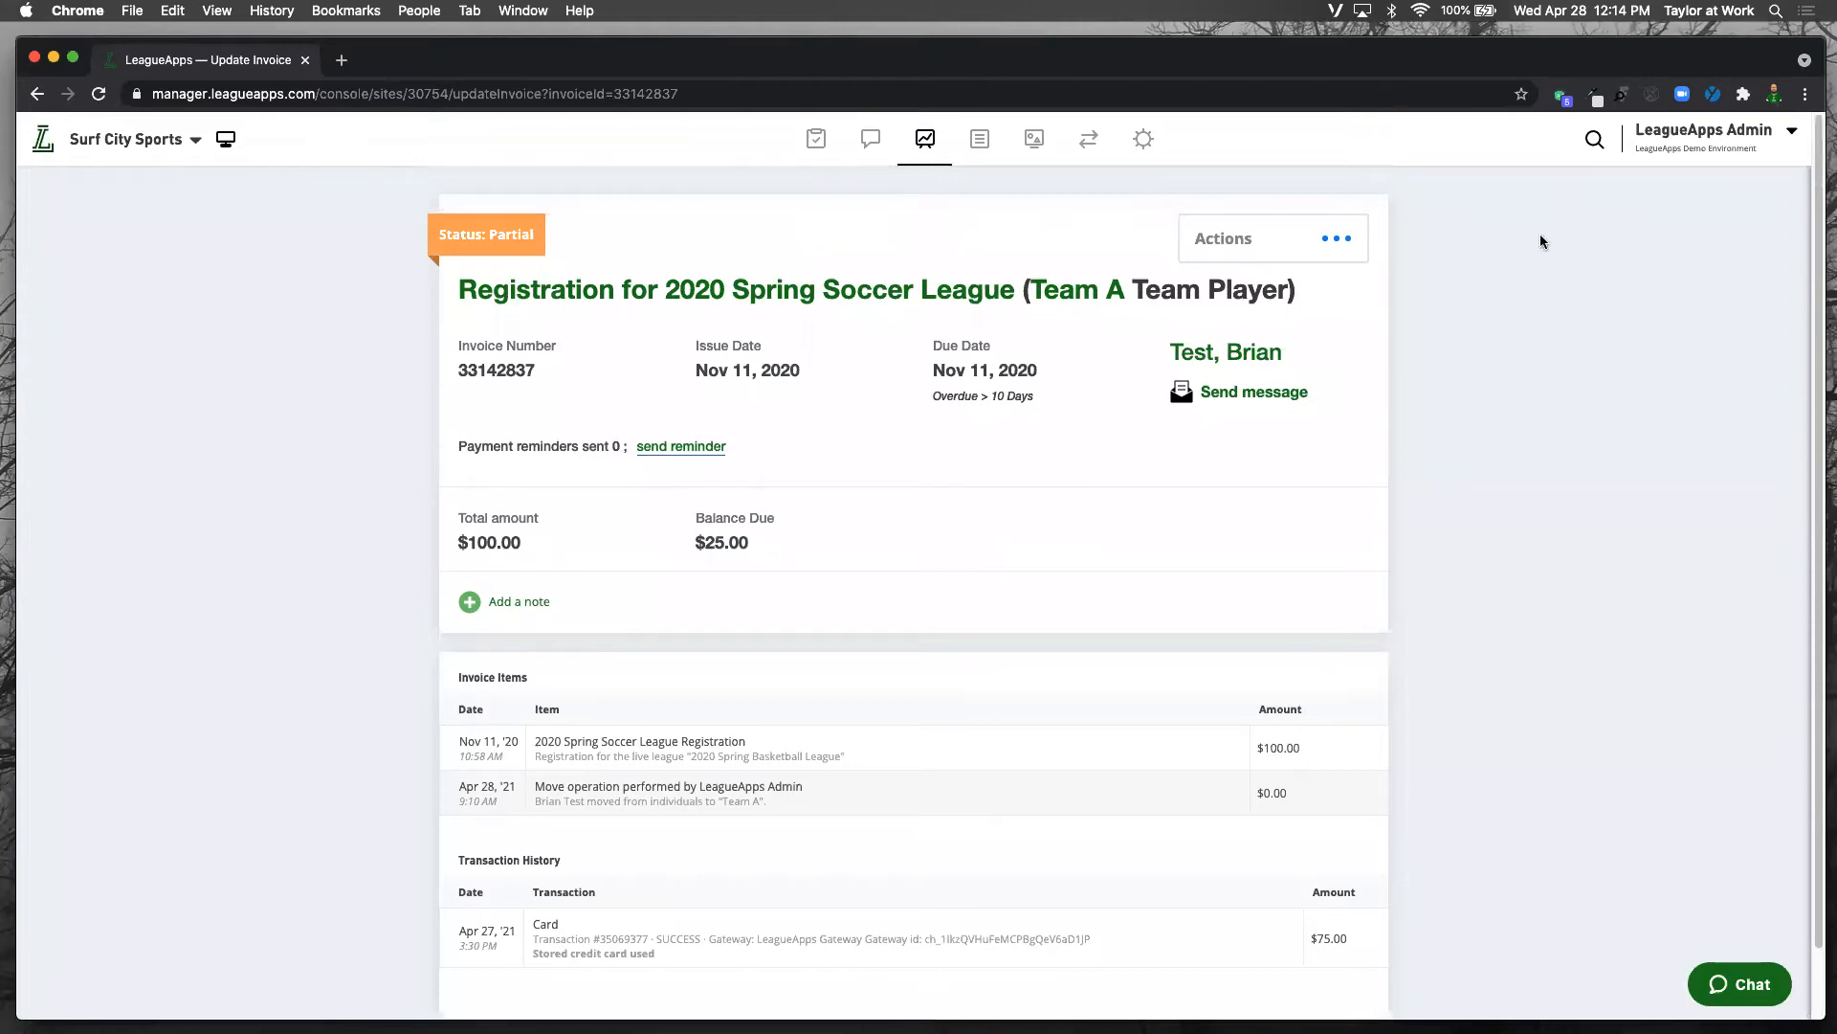
Step: Check the invoice's Issue Refund and other available actions, and compare its total, balance due and transaction amounts
click(1349, 247)
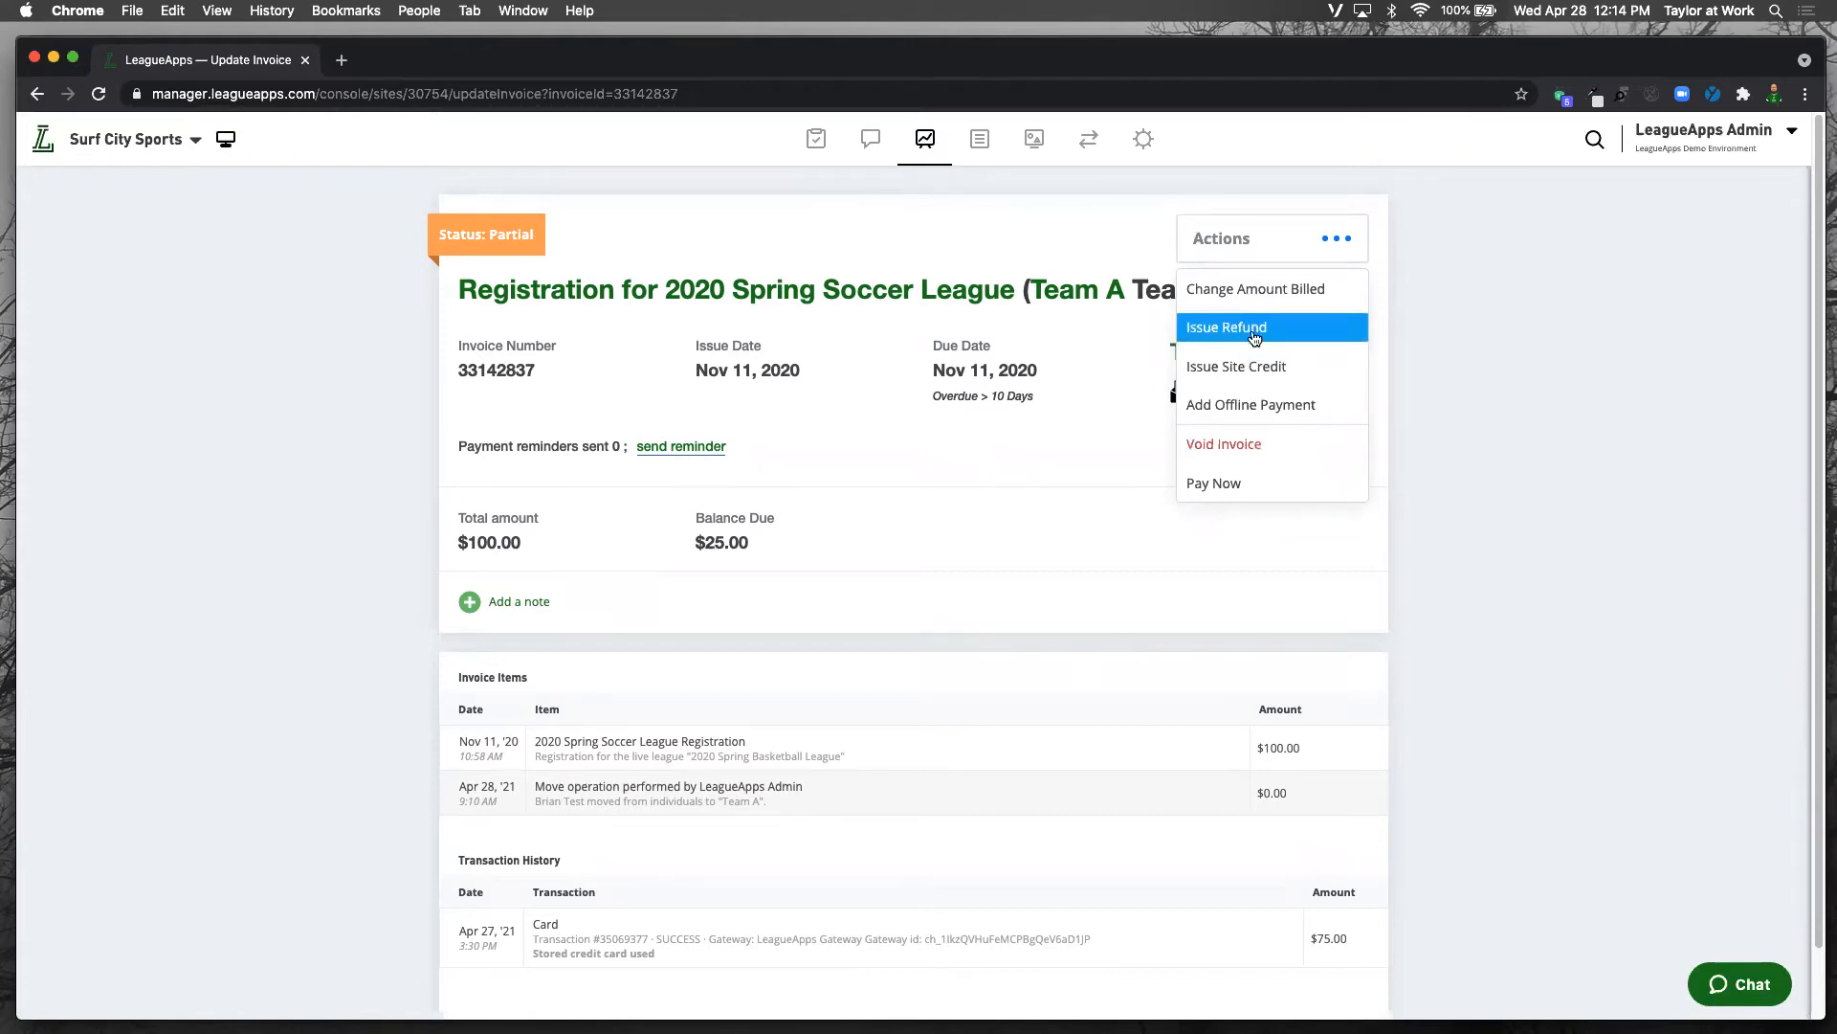
click(969, 491)
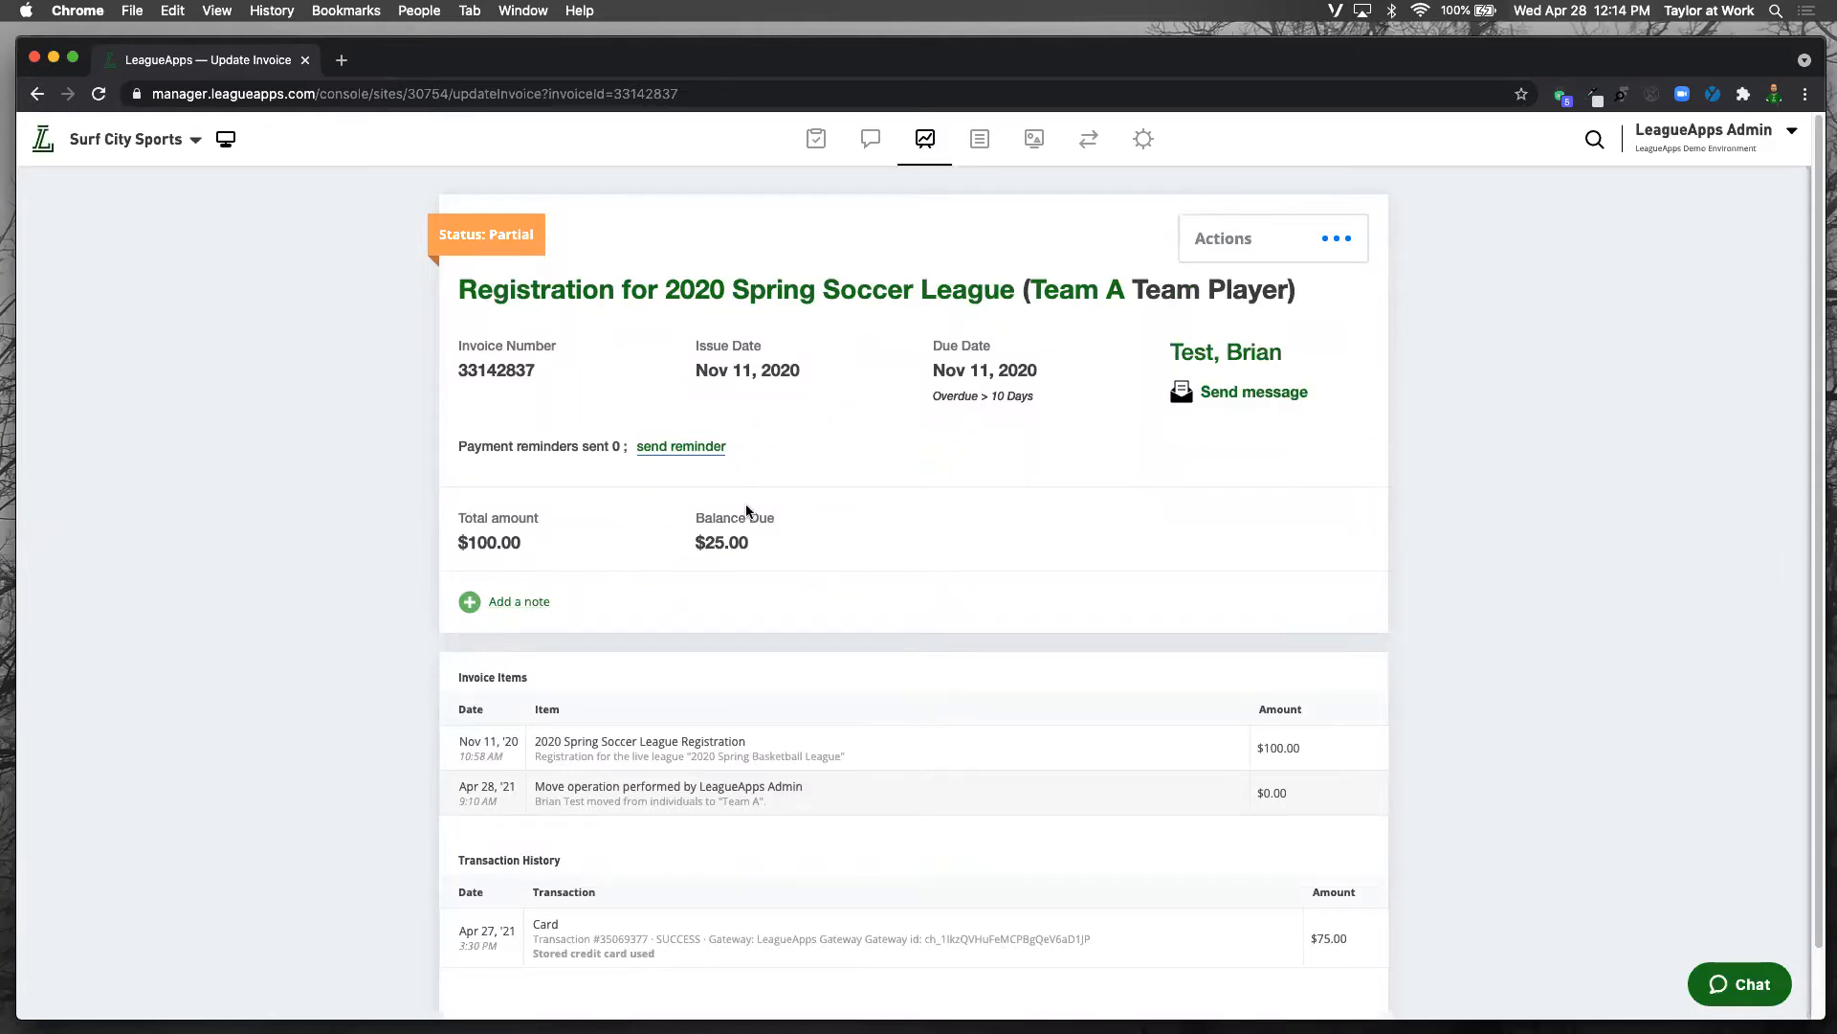
scroll(1215, 365, down, 2)
scroll(1243, 377, up, 2)
scroll(1066, 508, down, 1)
scroll(1017, 775, up, 1)
scroll(1255, 660, down, 1)
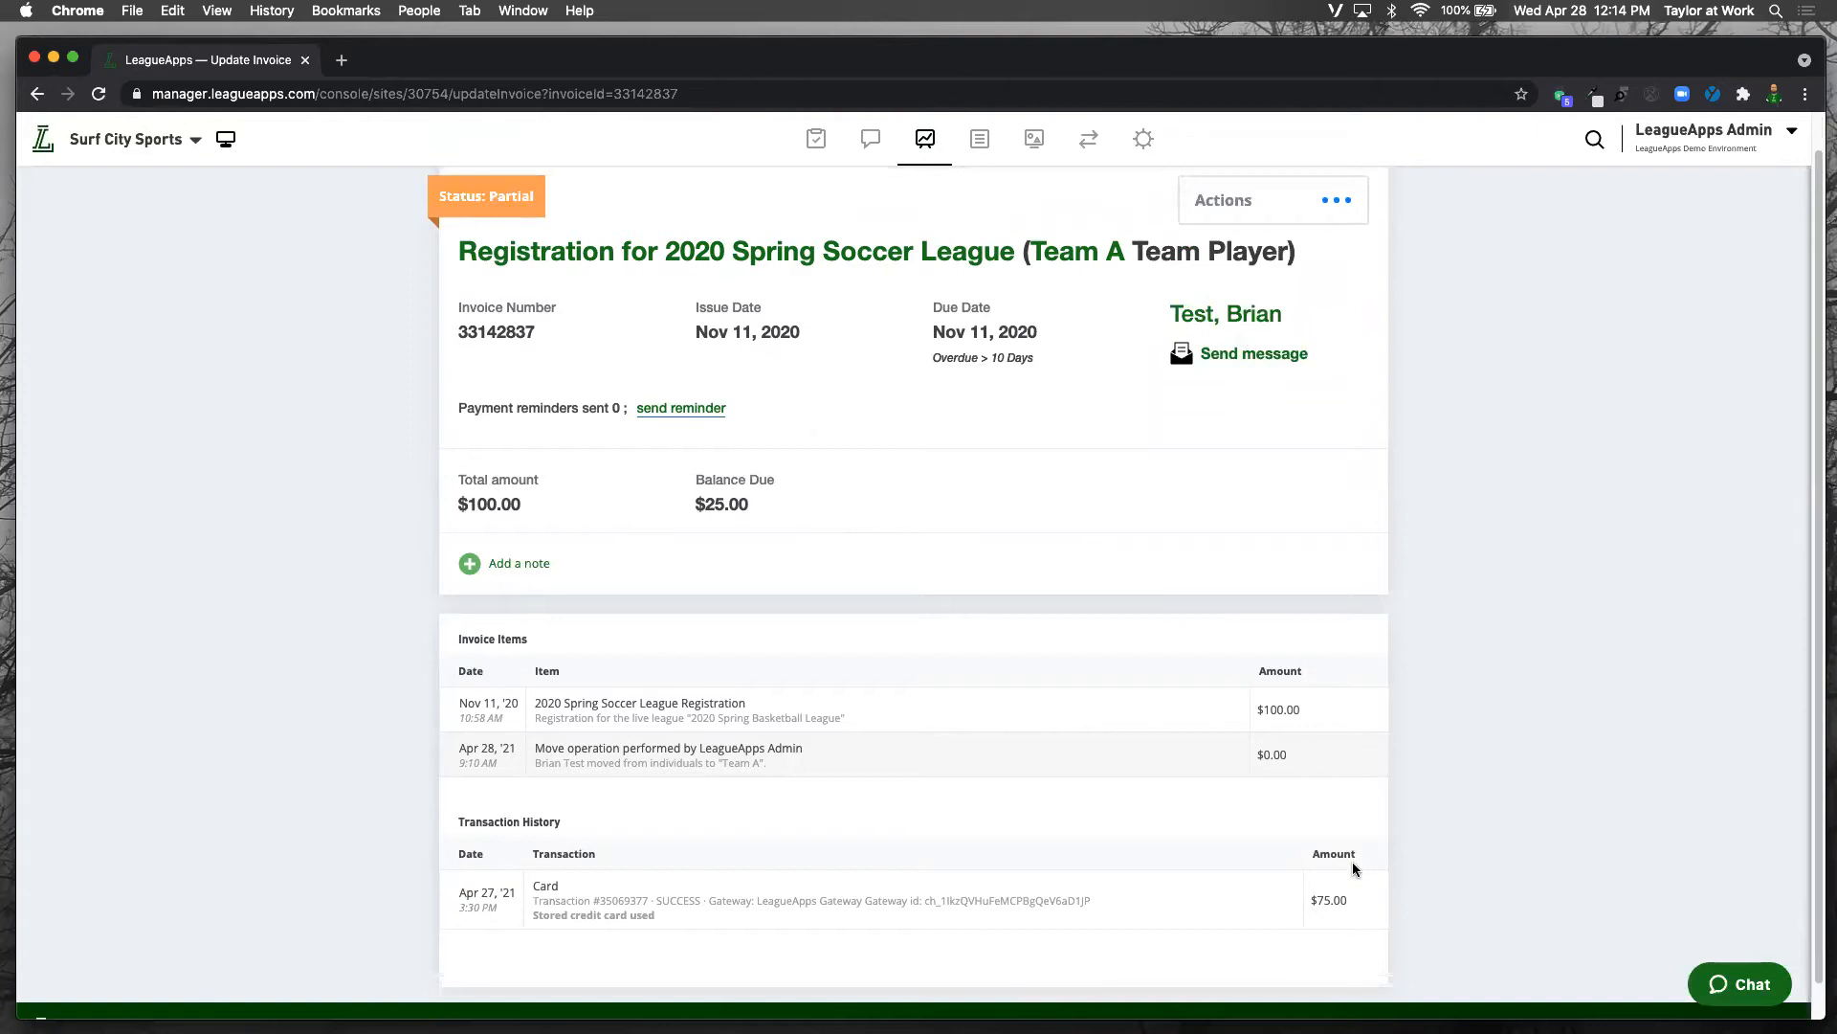
scroll(1374, 485, up, 1)
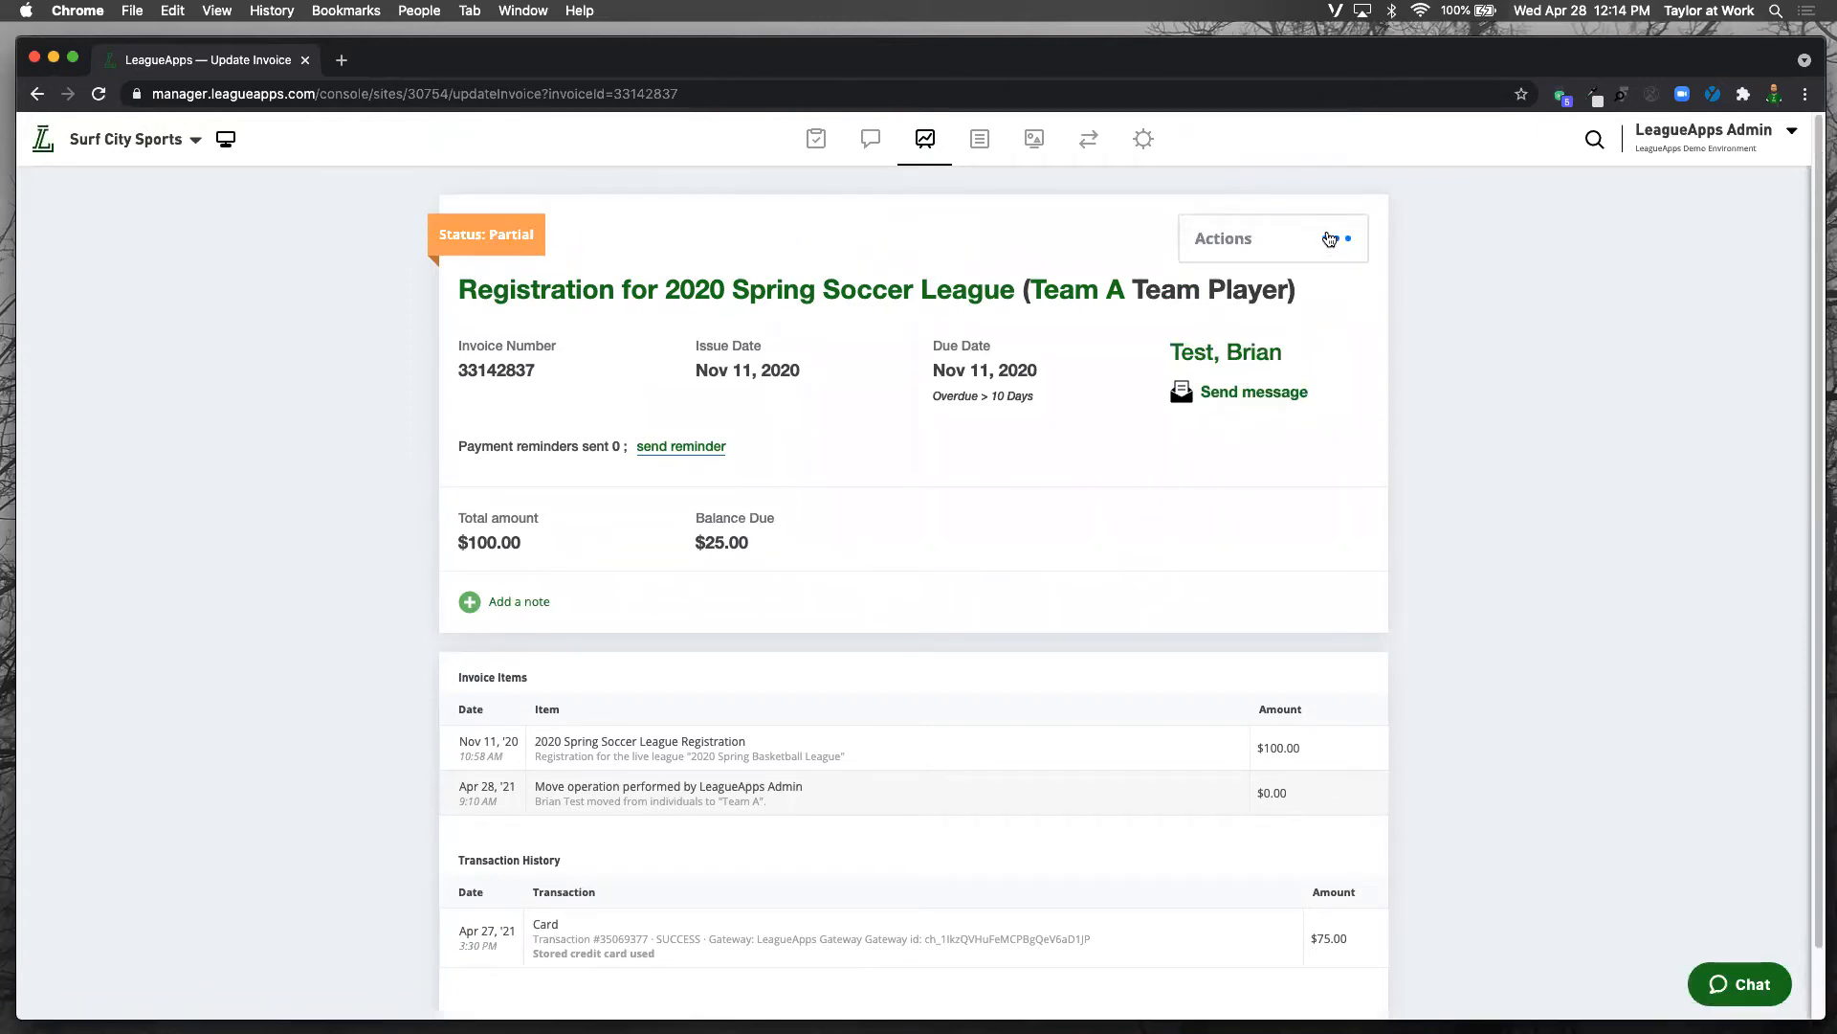
scroll(1103, 407, down, 2)
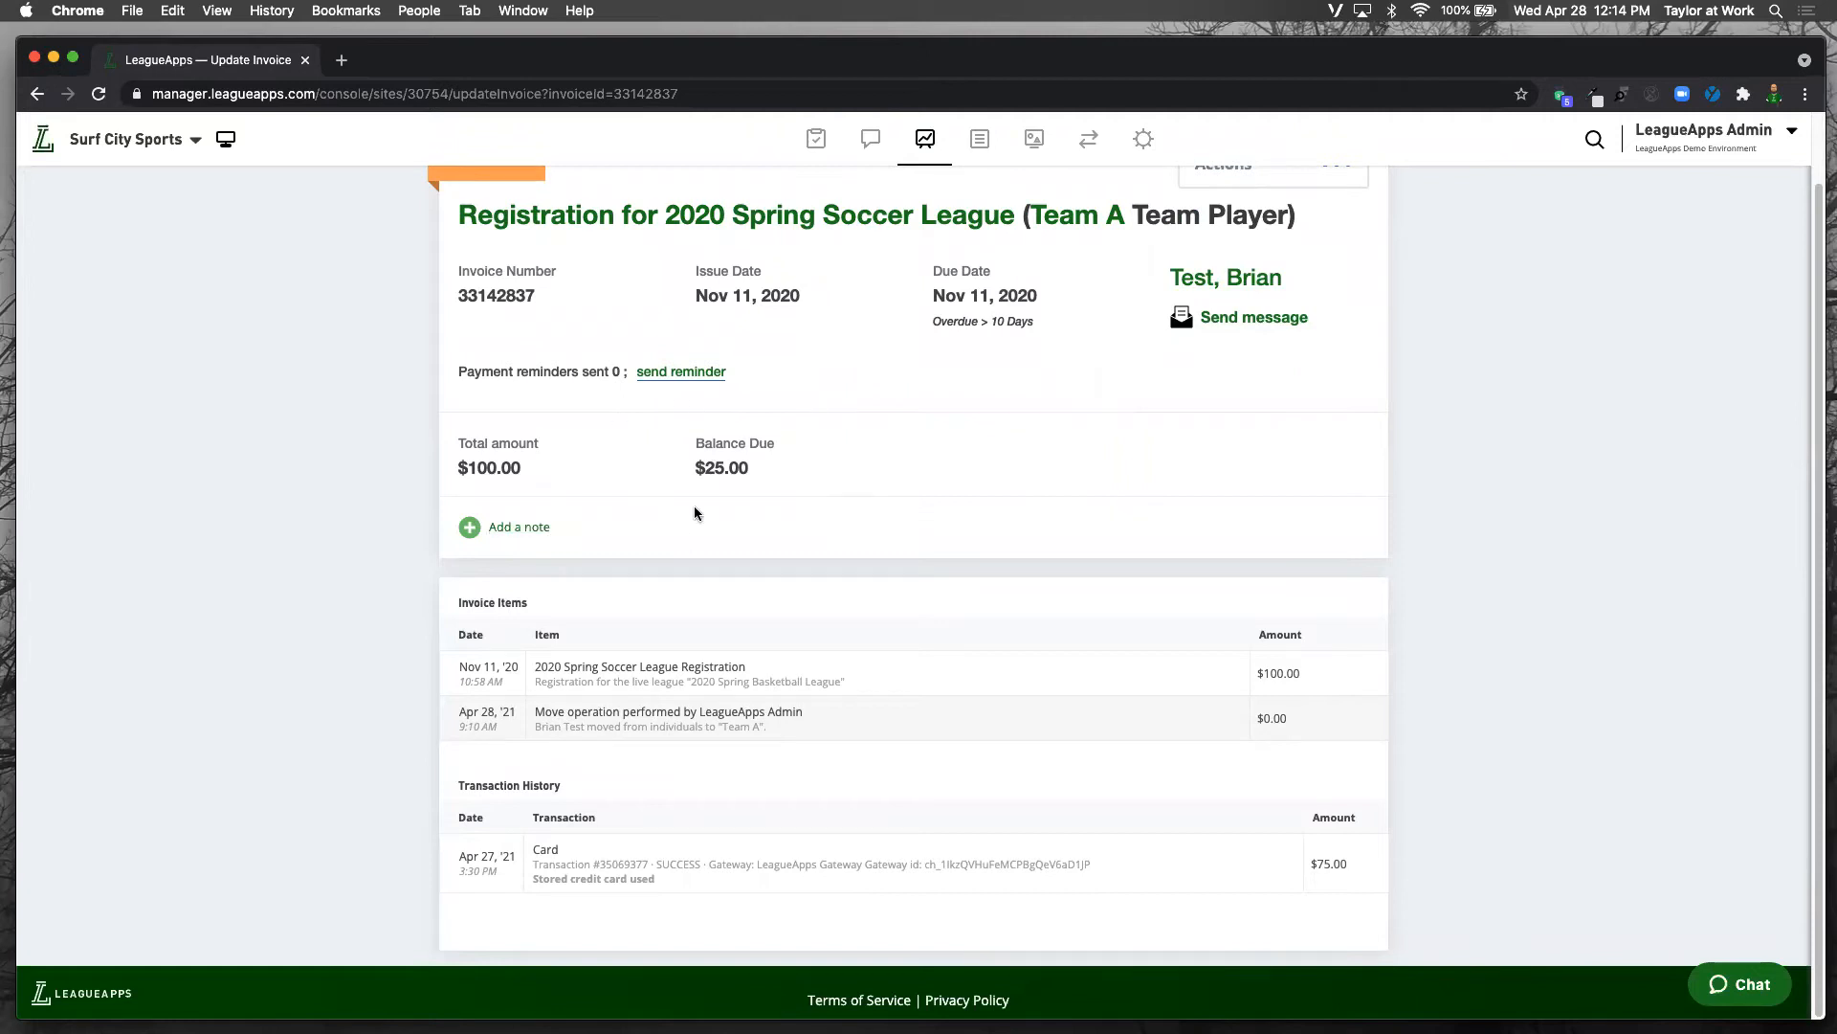
scroll(902, 542, up, 2)
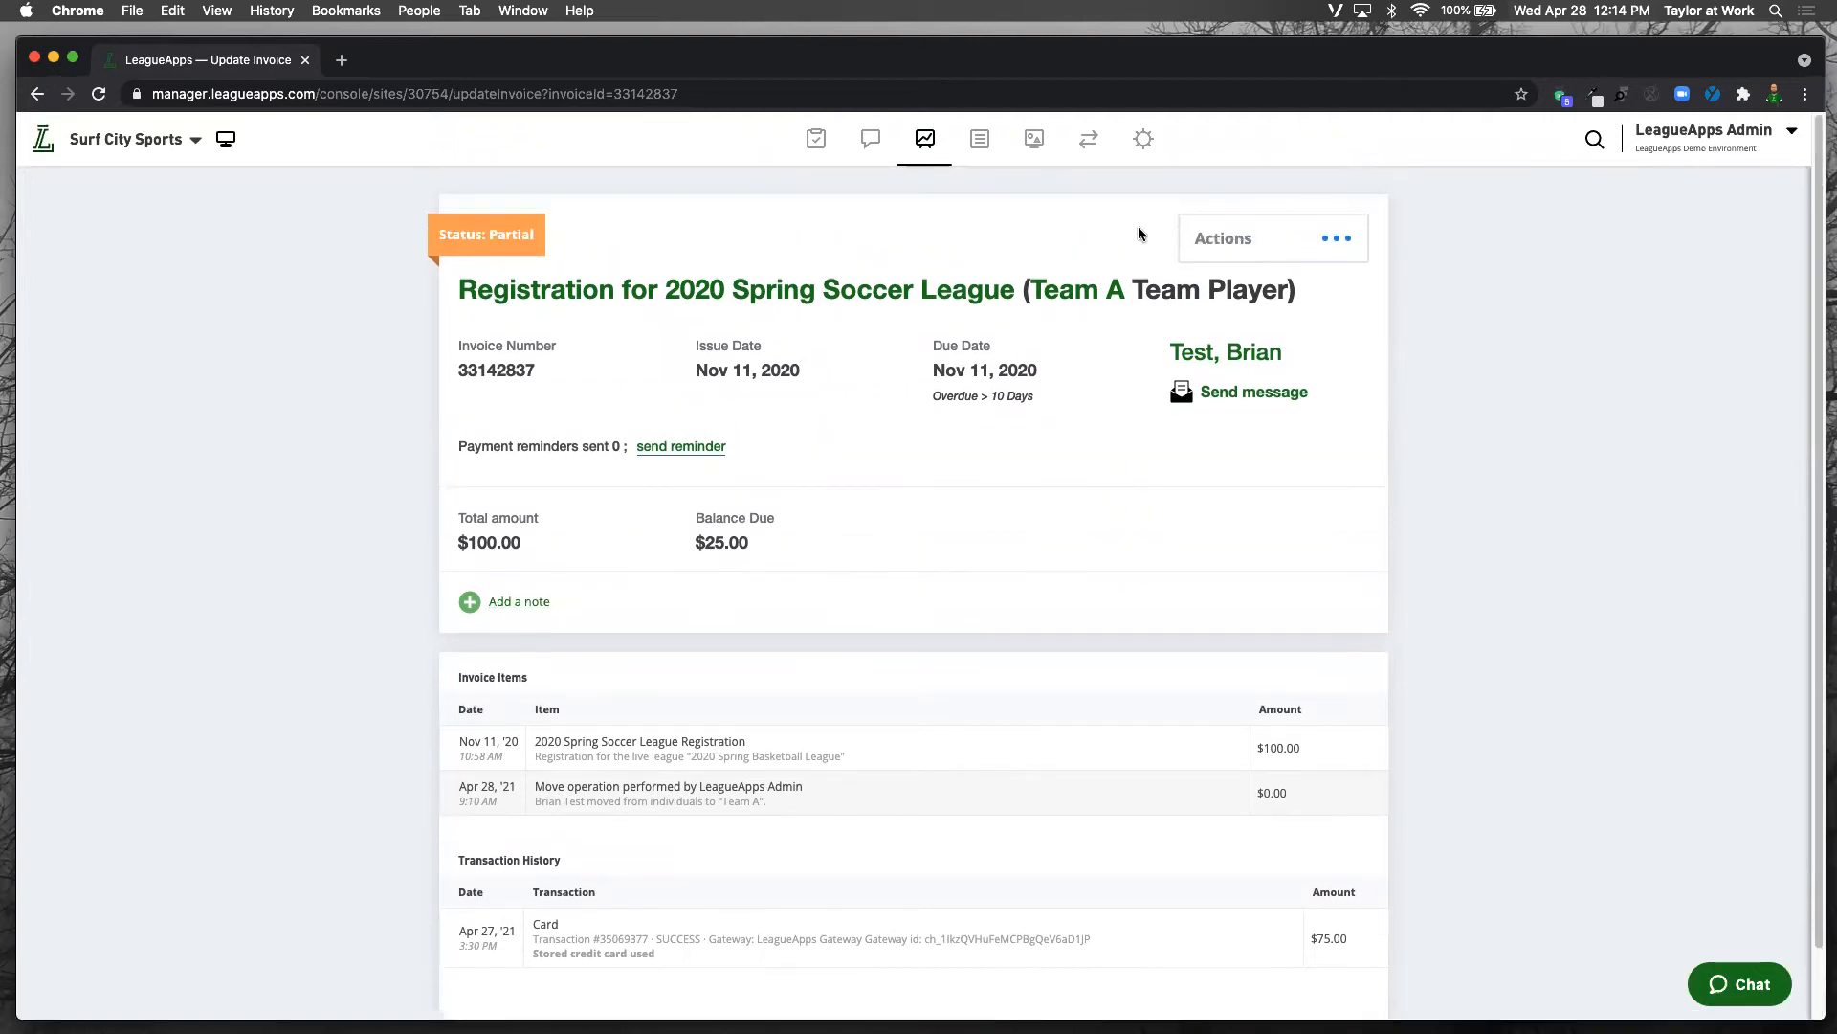
scroll(976, 474, down, 2)
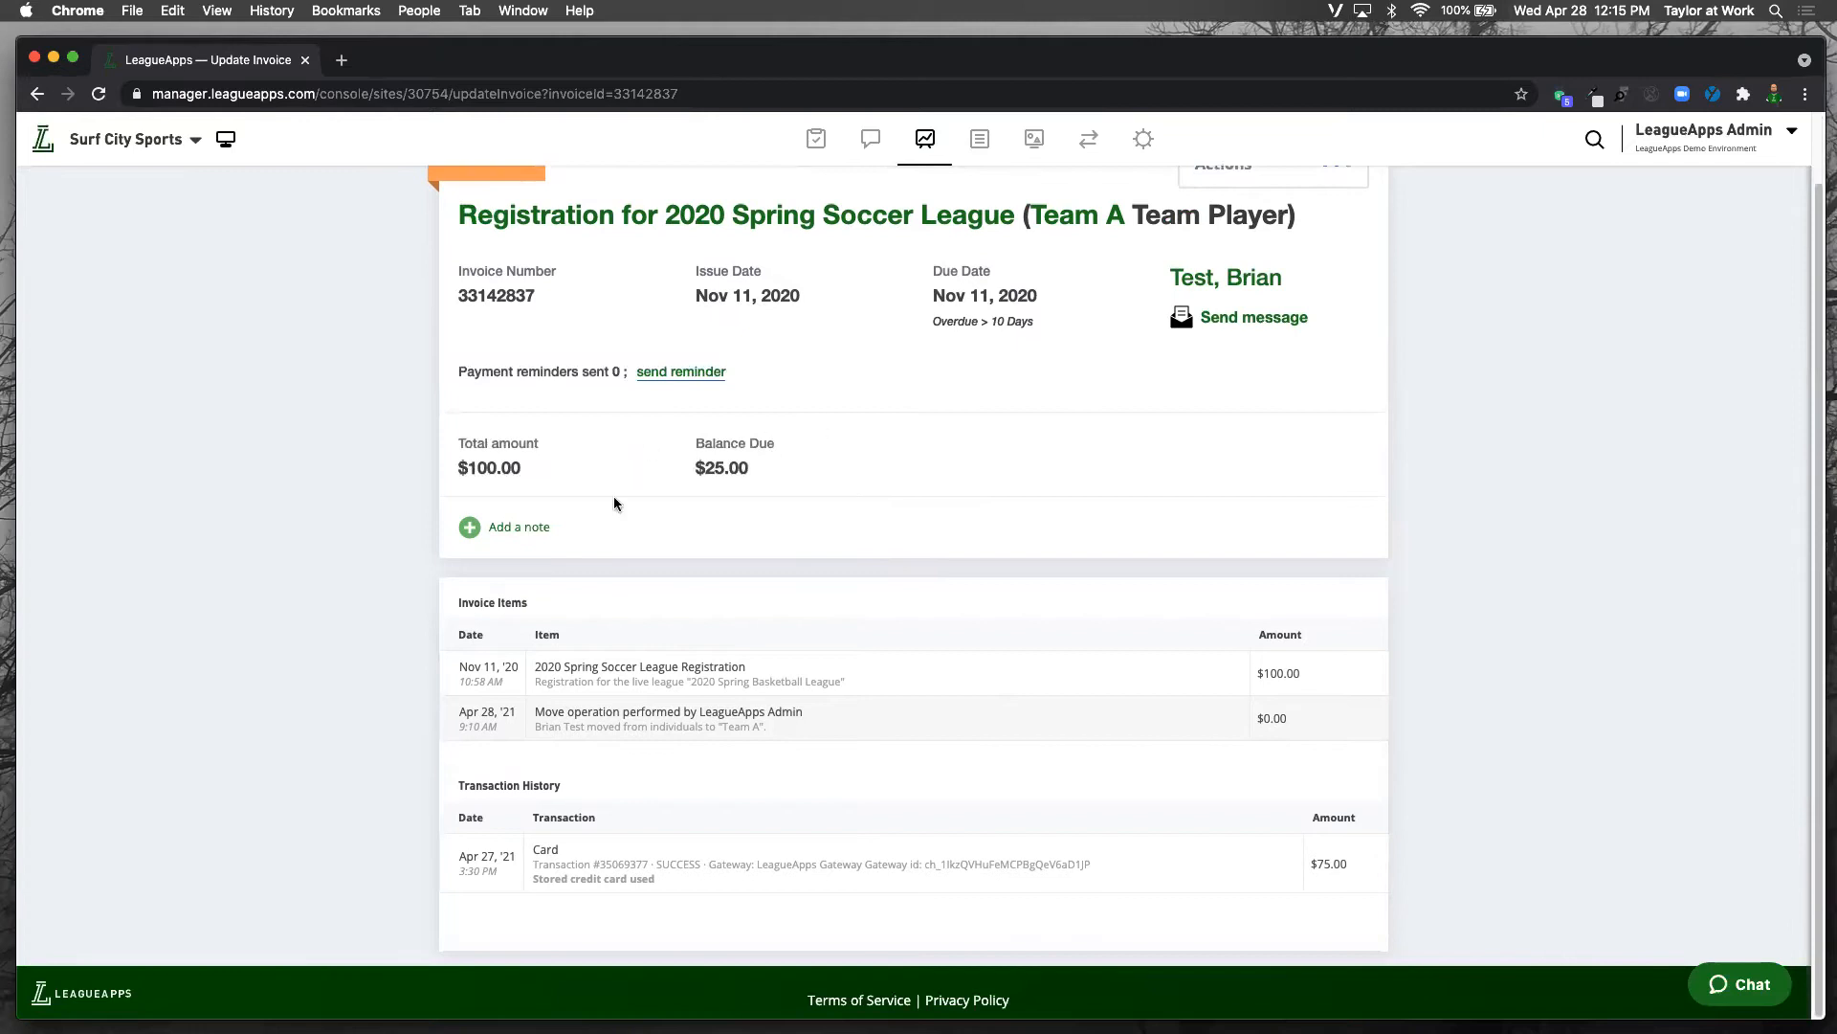
scroll(1244, 728, up, 2)
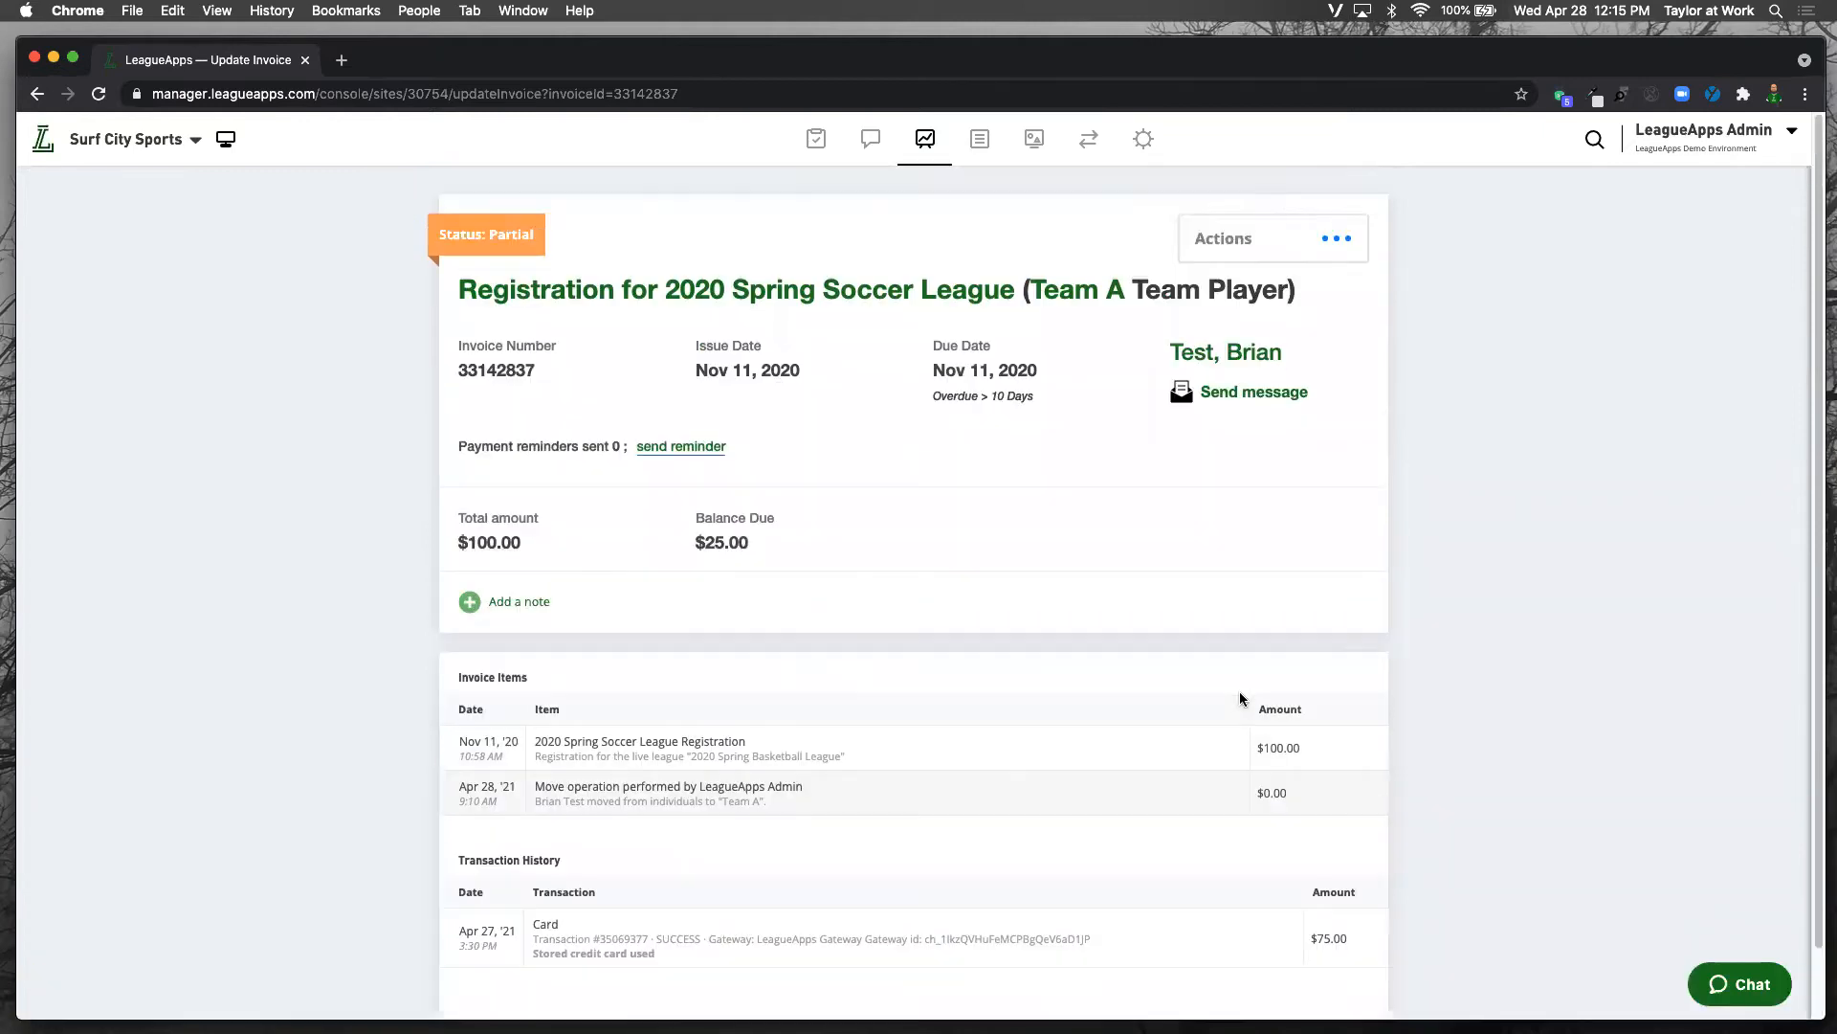
Step: Start a refund on the partially paid invoice and enter 25 as the refund amount
click(1302, 236)
click(1233, 331)
scroll(716, 509, down, 3)
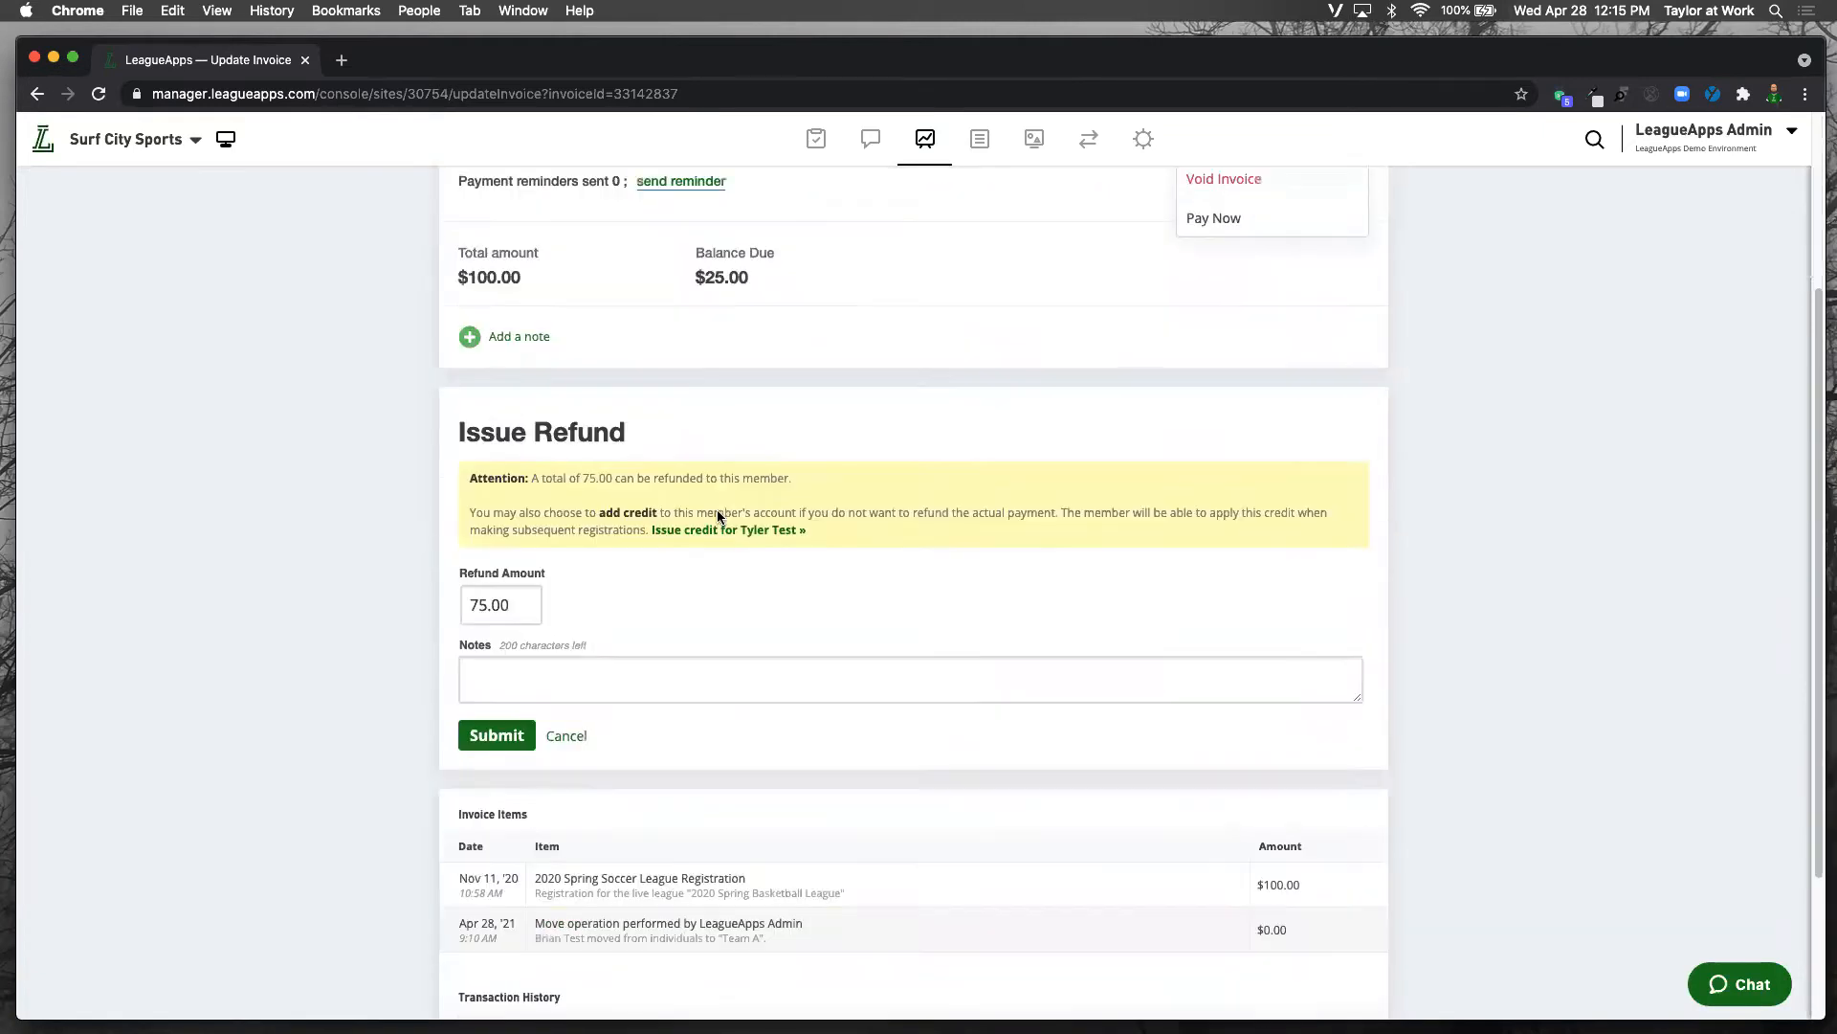
scroll(715, 509, down, 3)
double_click(507, 390)
text(25)
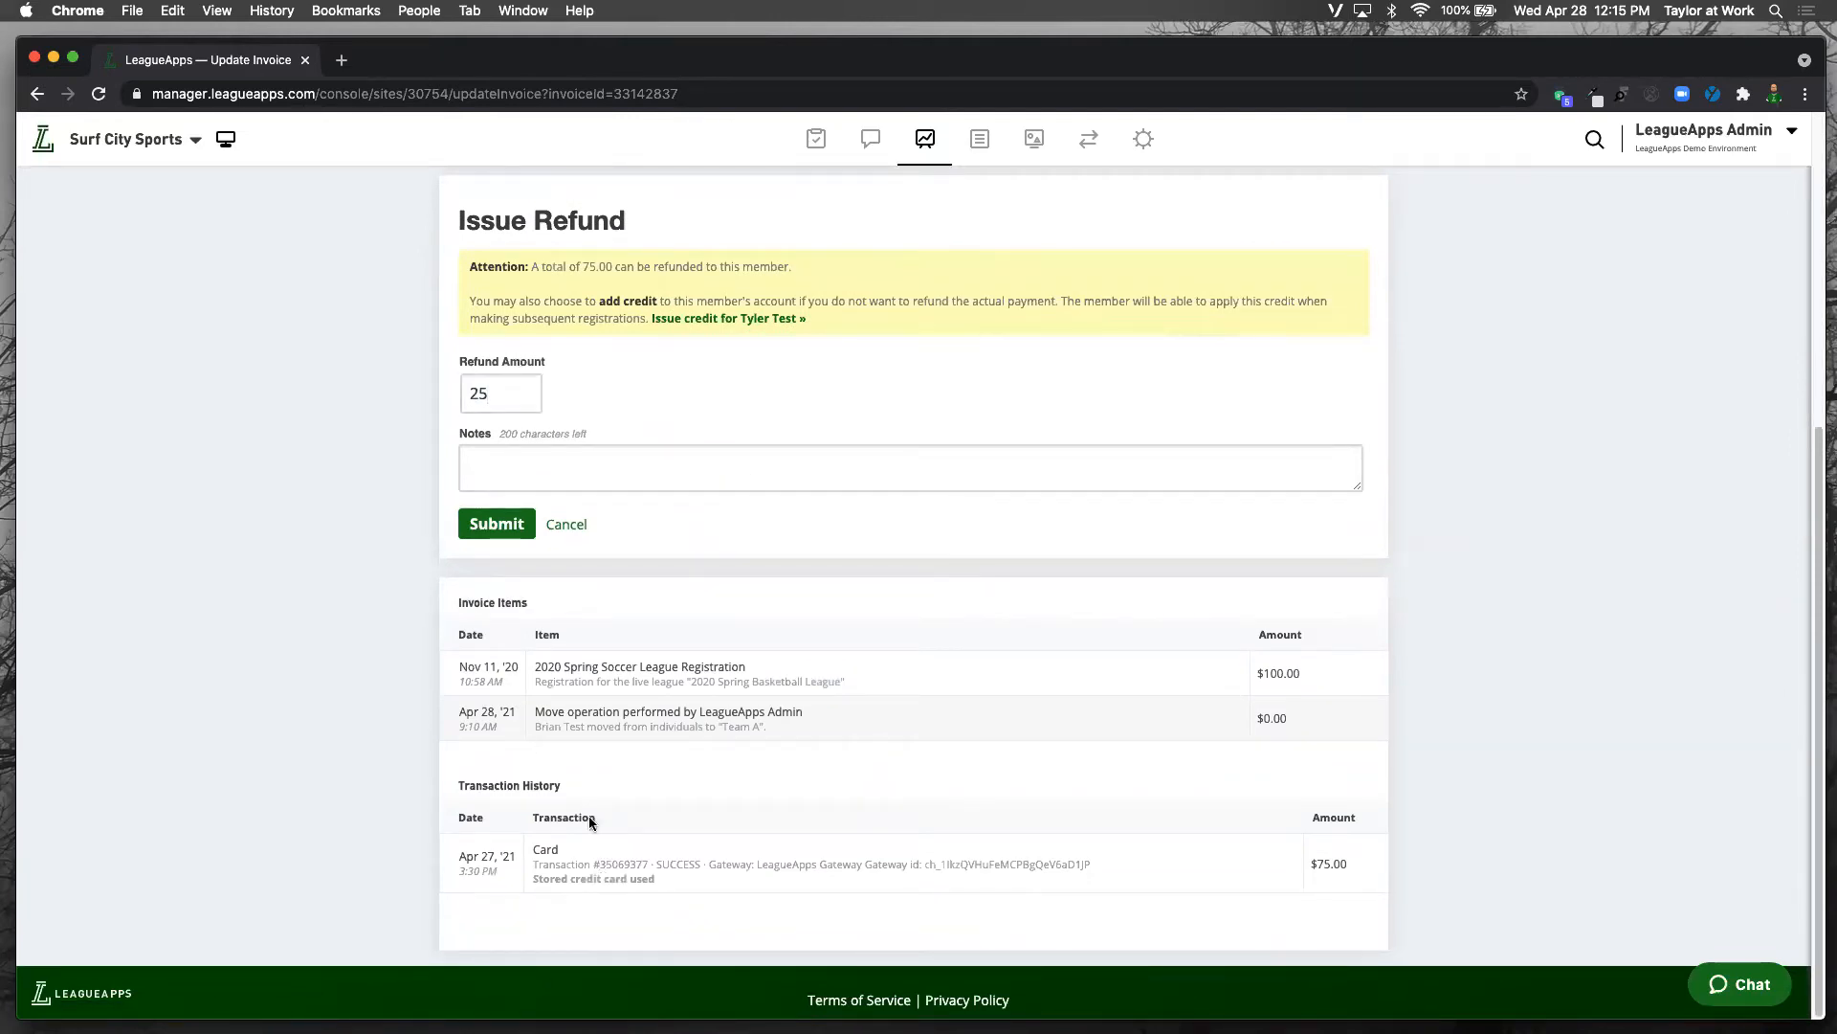
Step: Compare the drafted refund amount with the invoice's total, balance due, invoice items and card transaction
scroll(675, 743, up, 5)
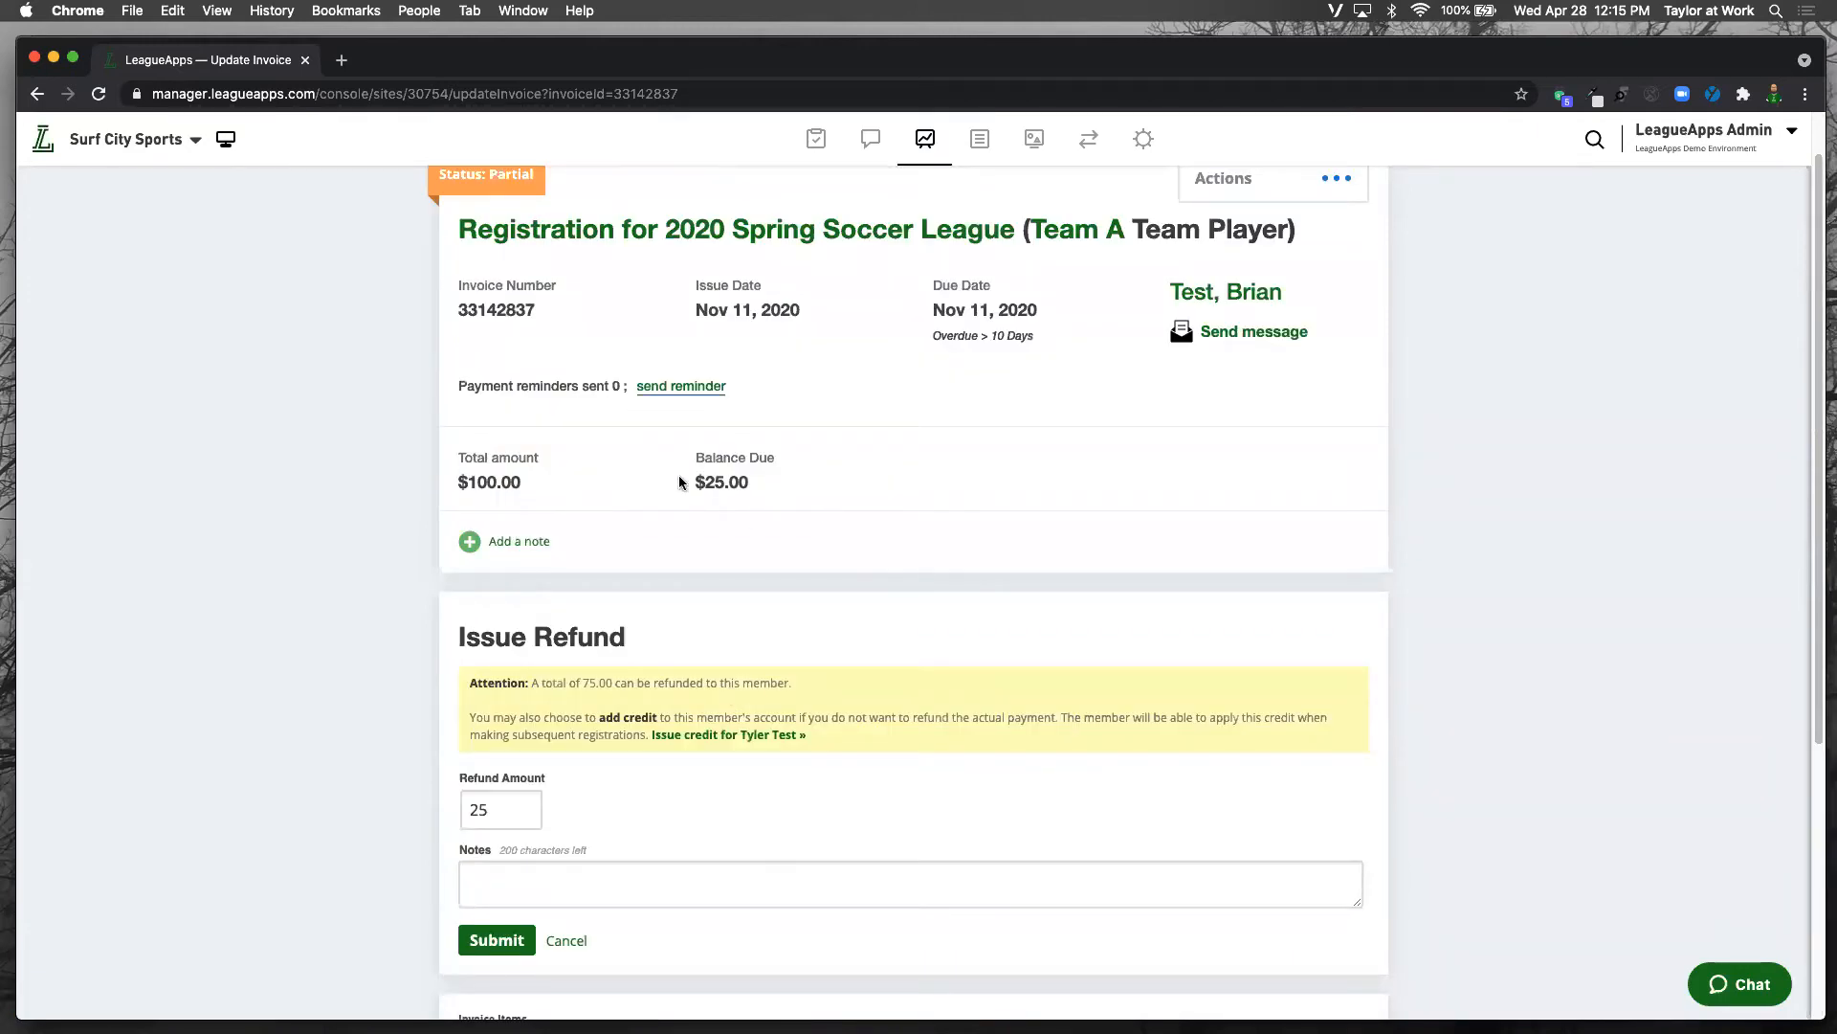
scroll(681, 480, down, 1)
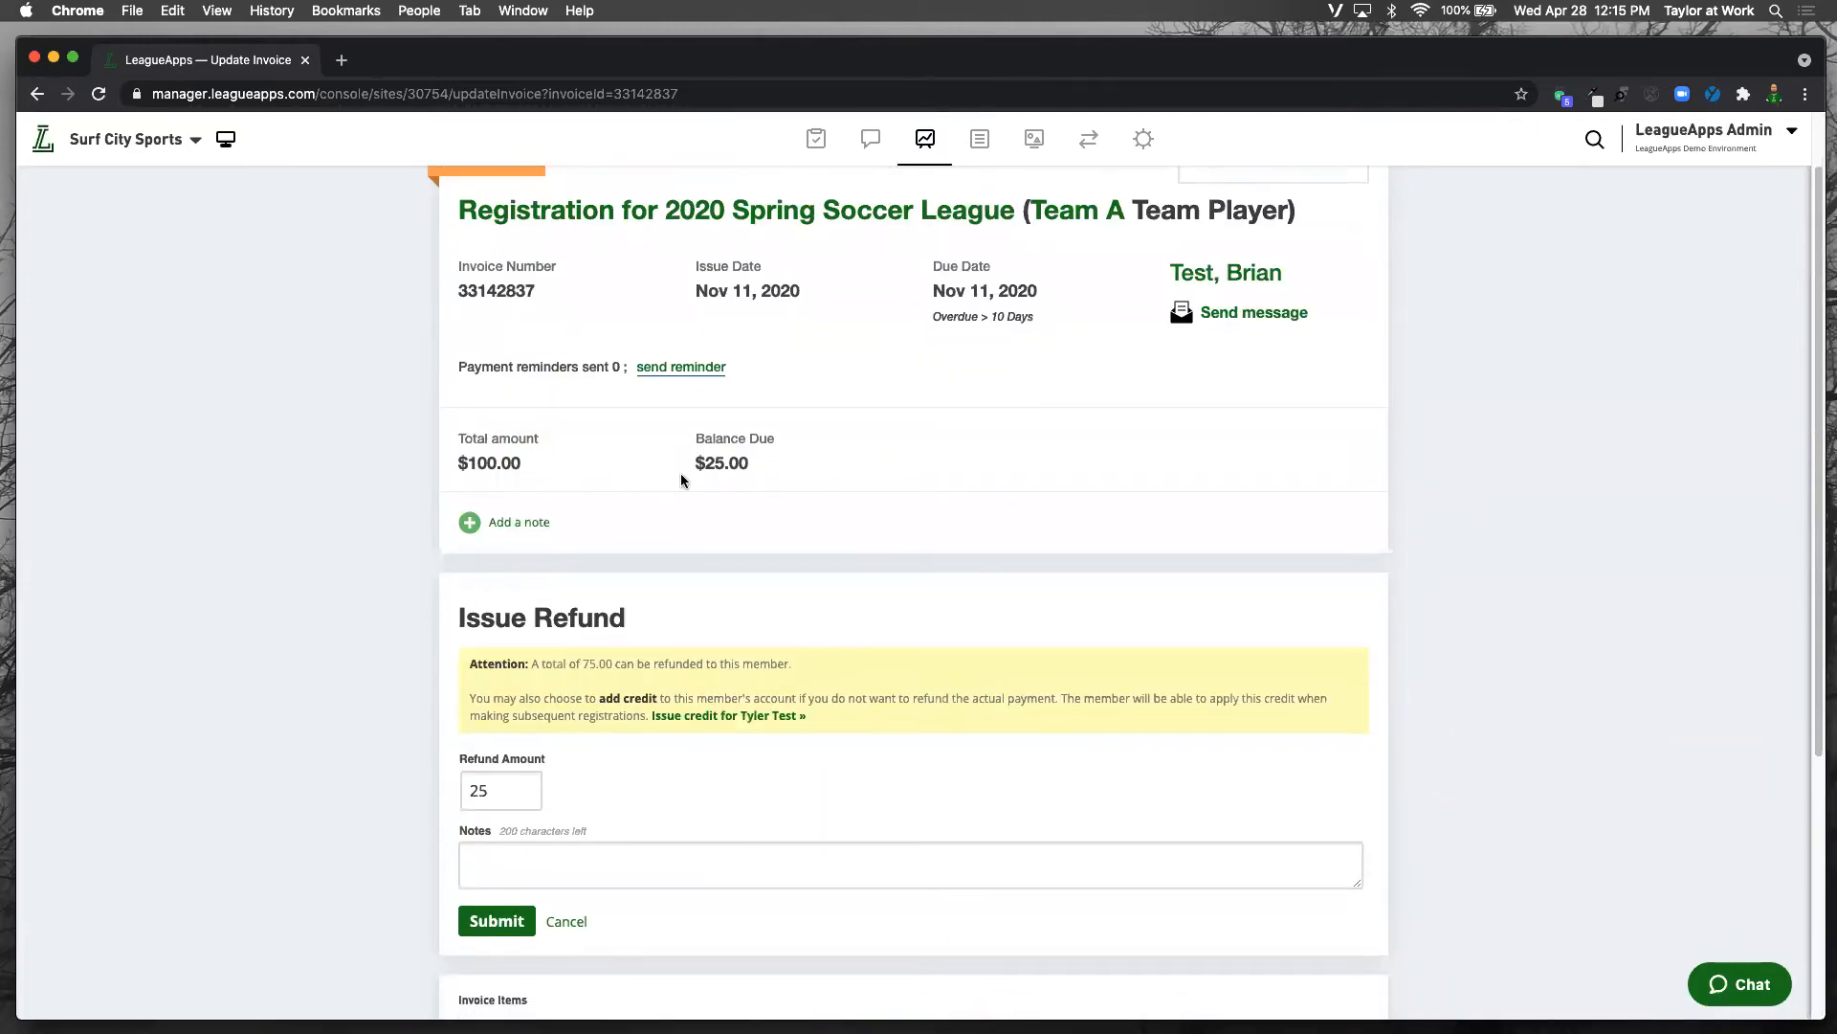
scroll(682, 480, down, 3)
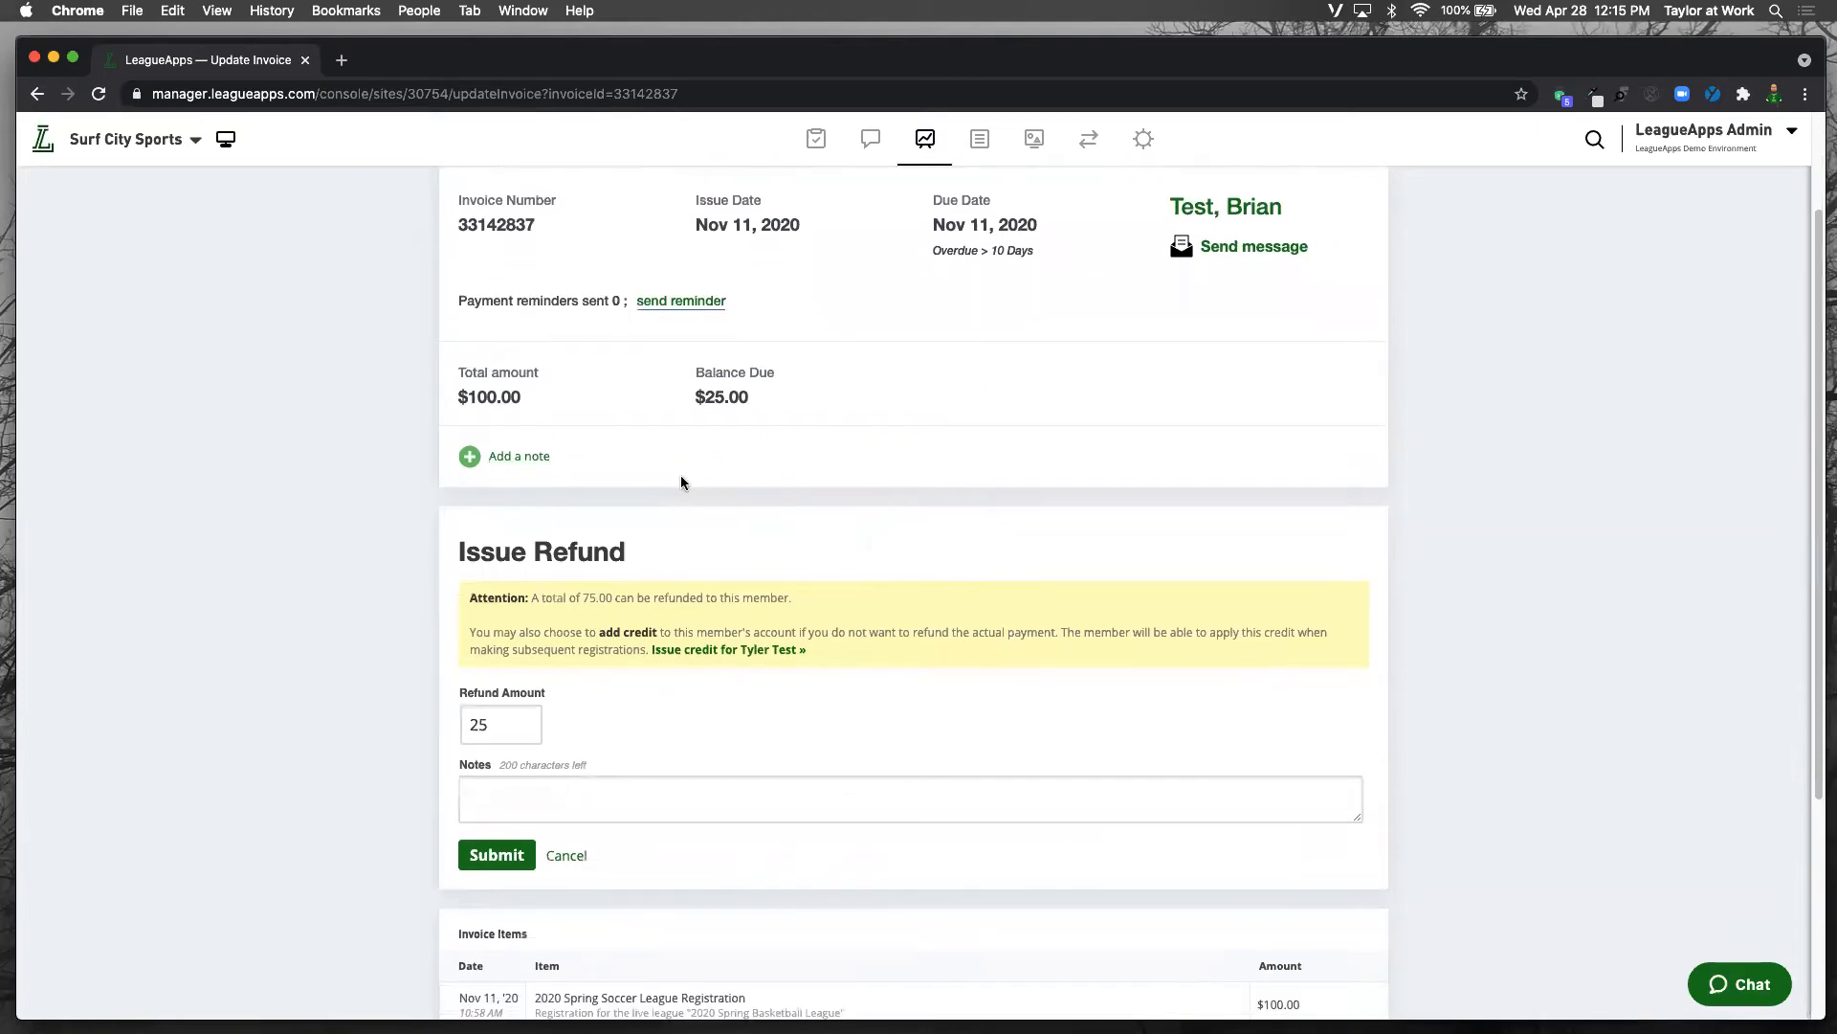
scroll(681, 482, down, 1)
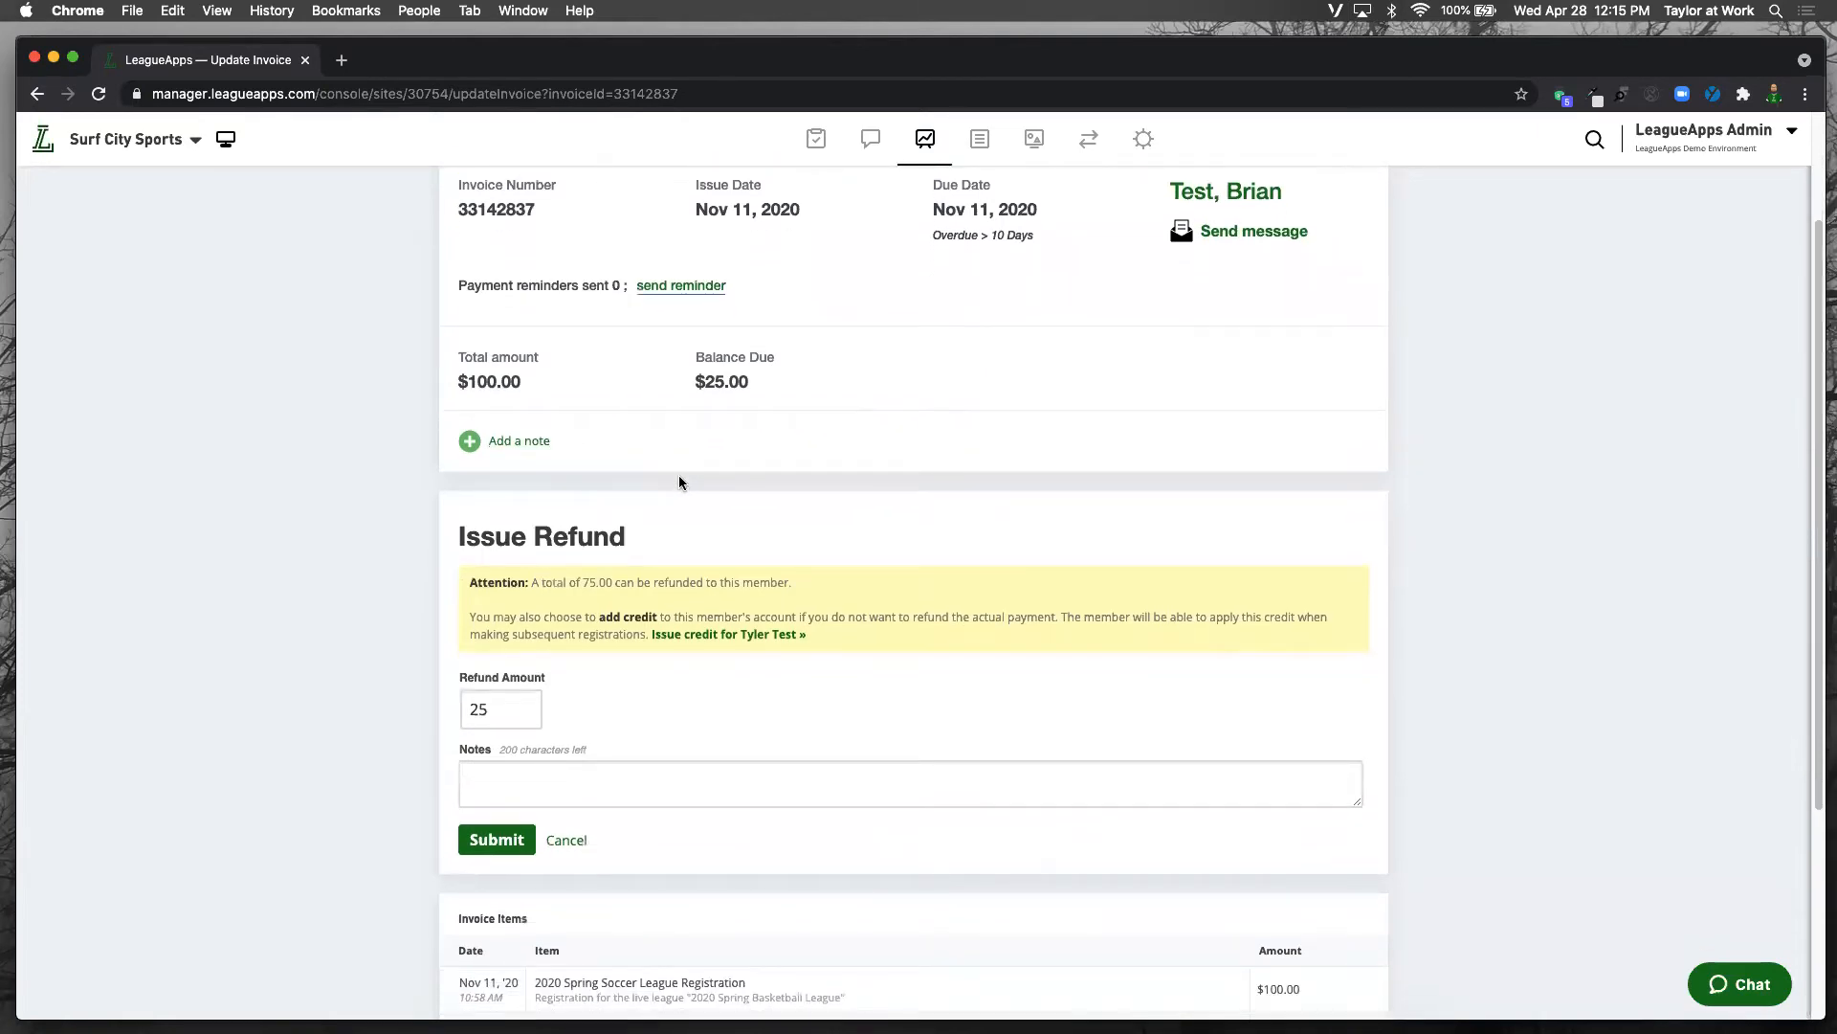
scroll(680, 481, down, 3)
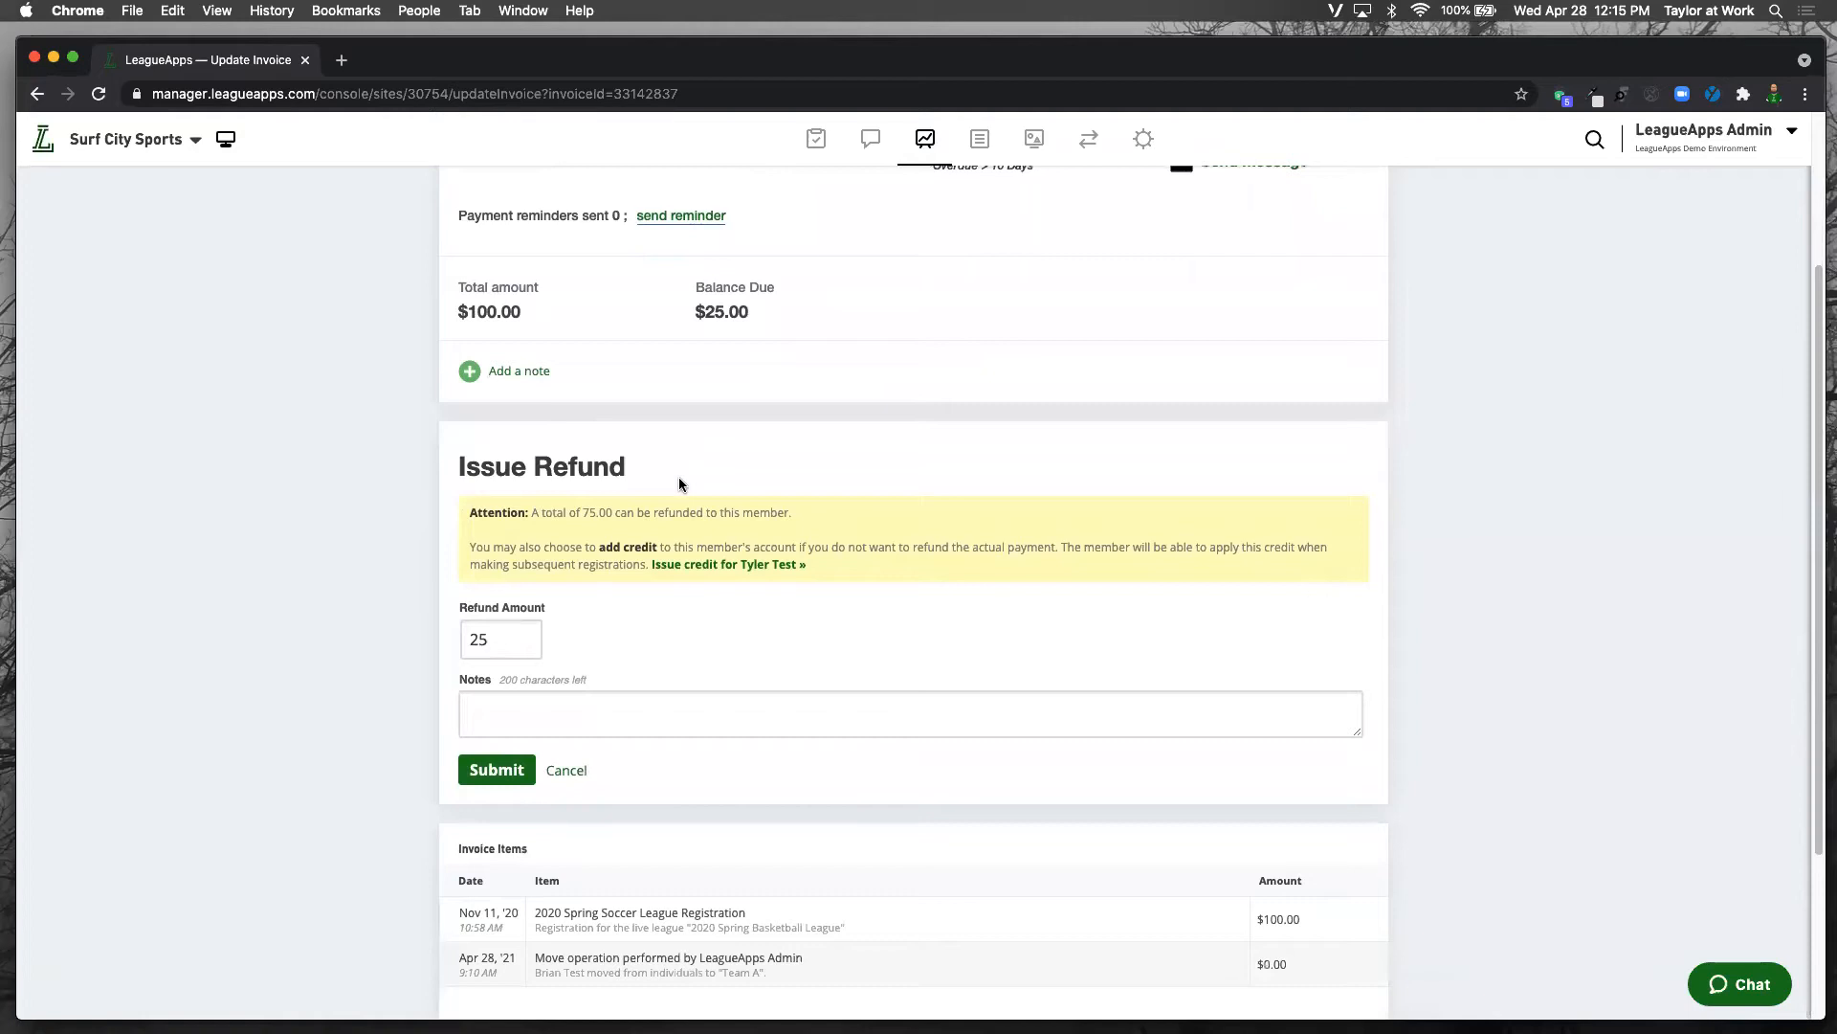
scroll(680, 483, down, 3)
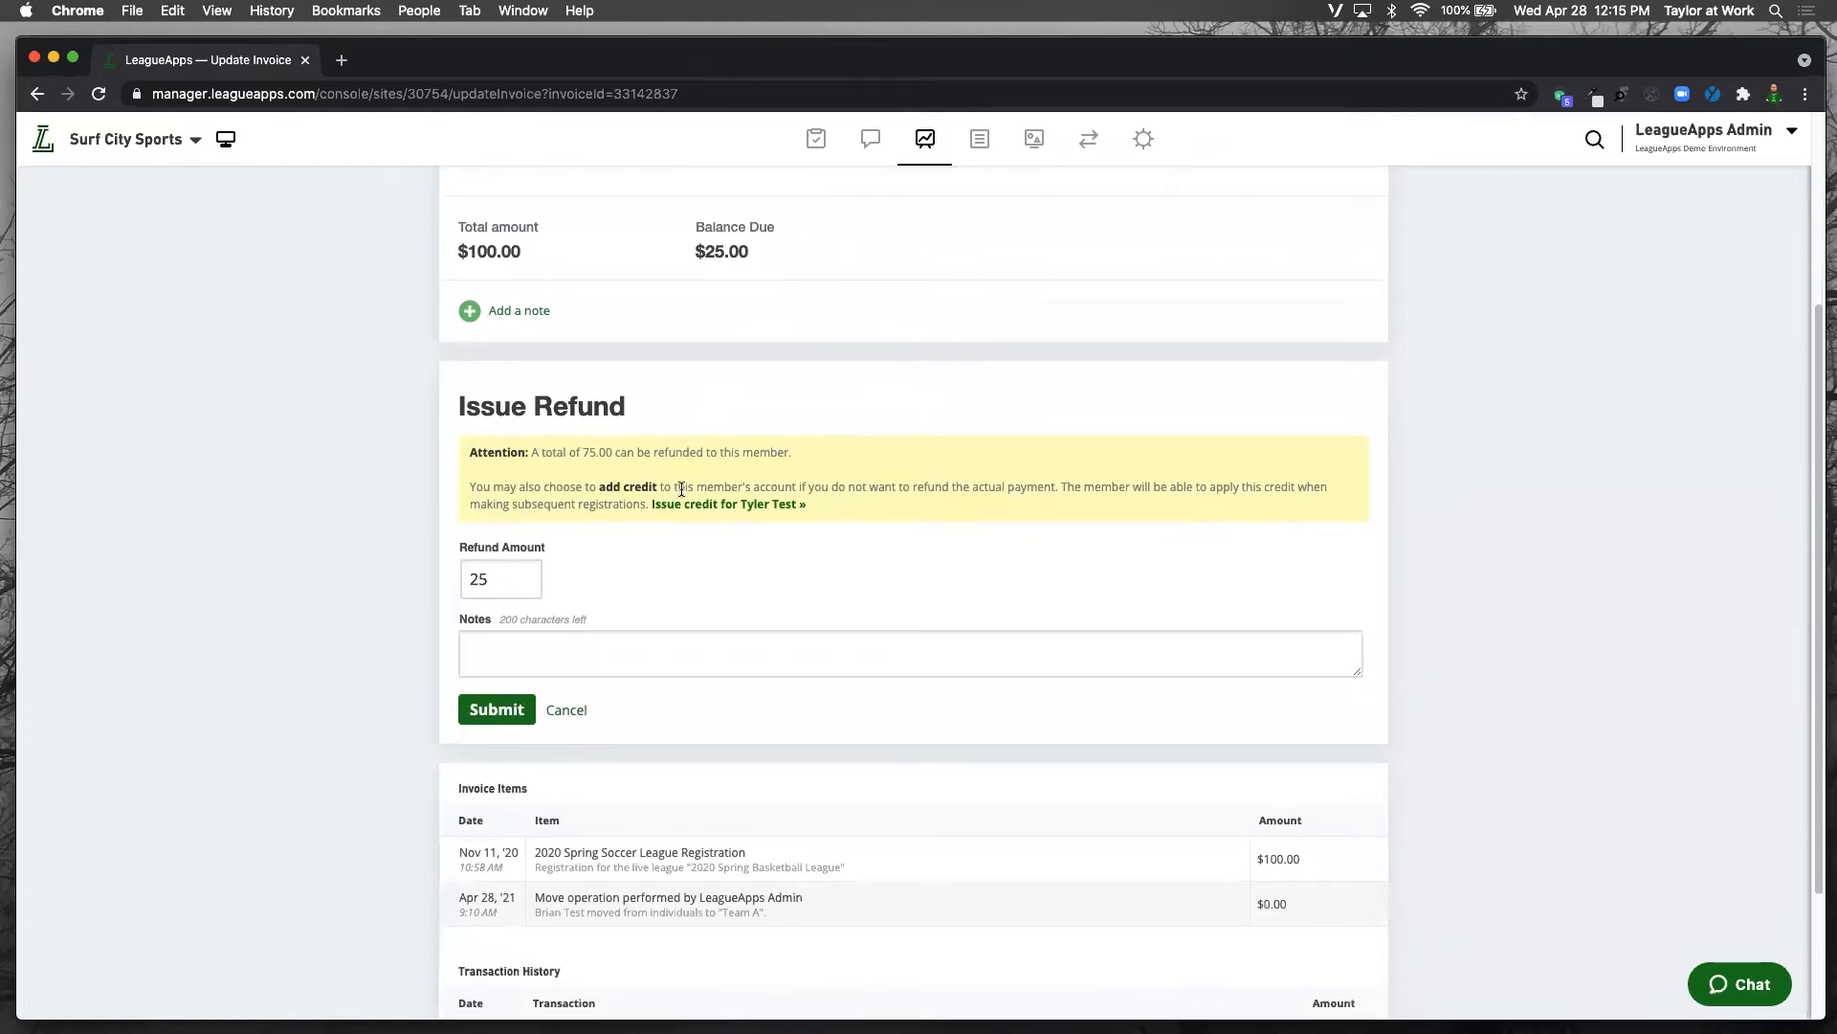
scroll(689, 489, up, 5)
scroll(757, 476, down, 3)
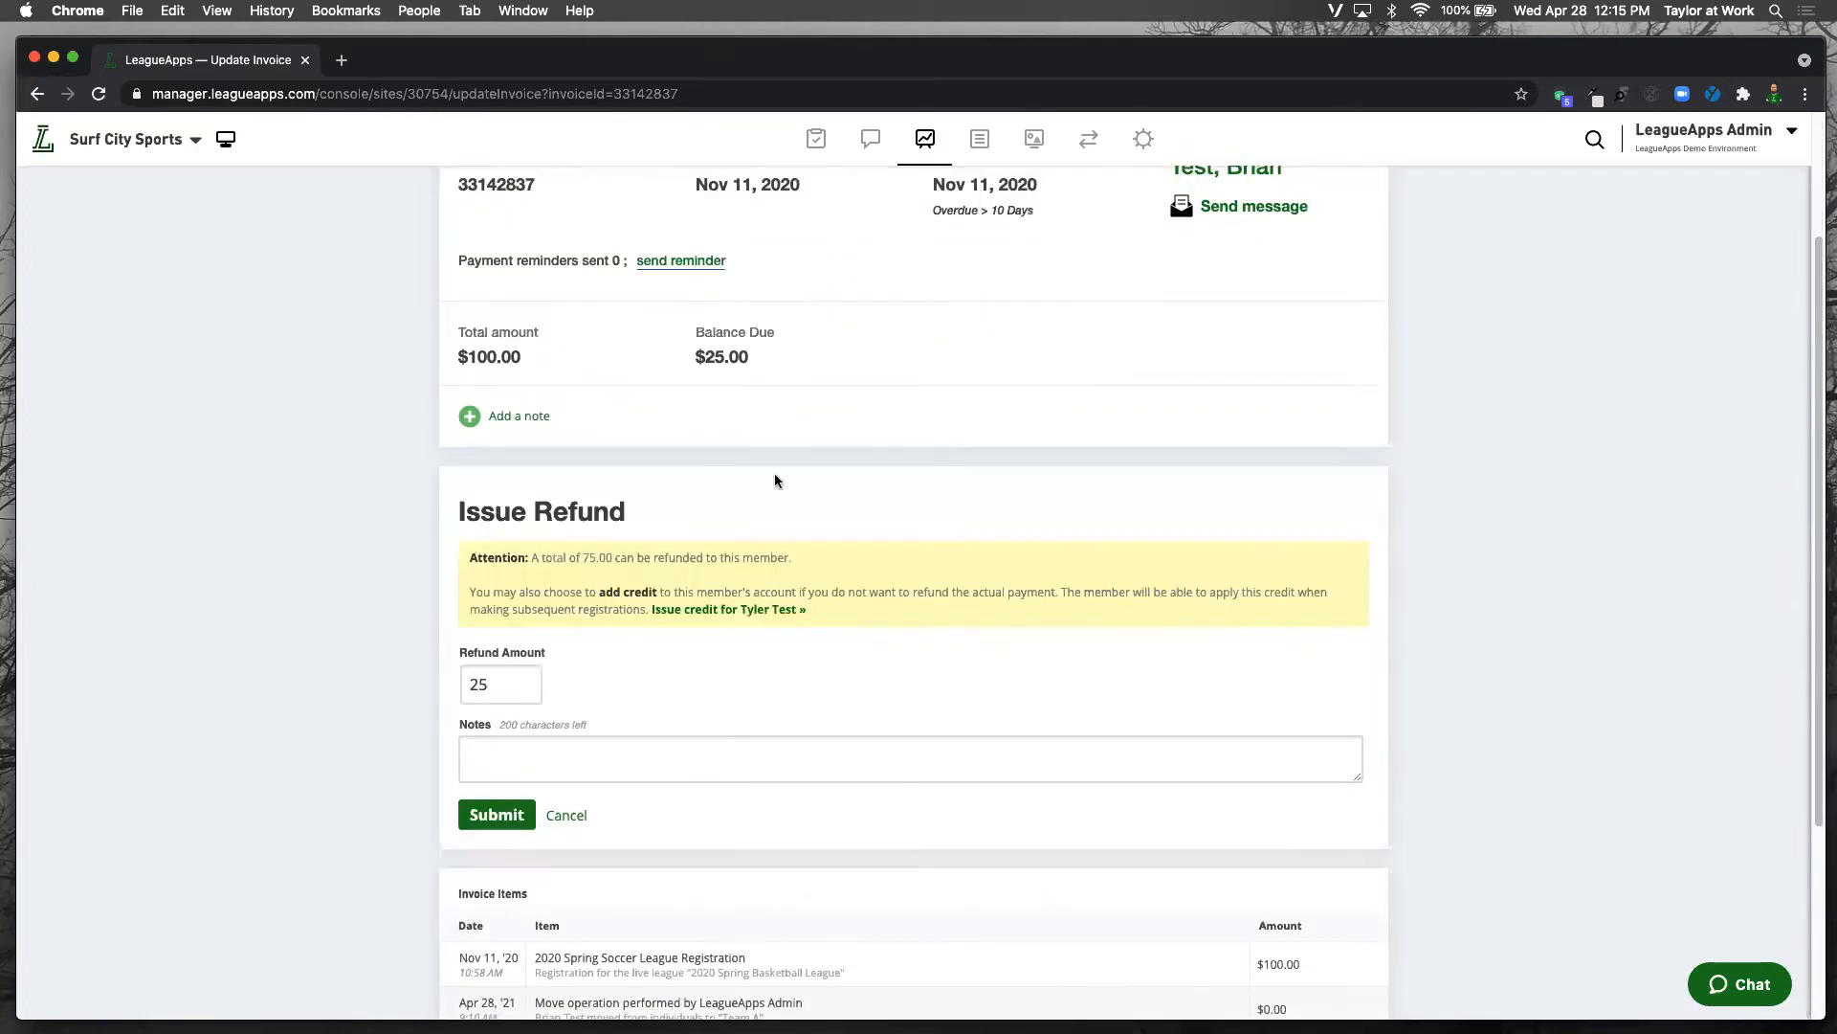
scroll(696, 373, down, 6)
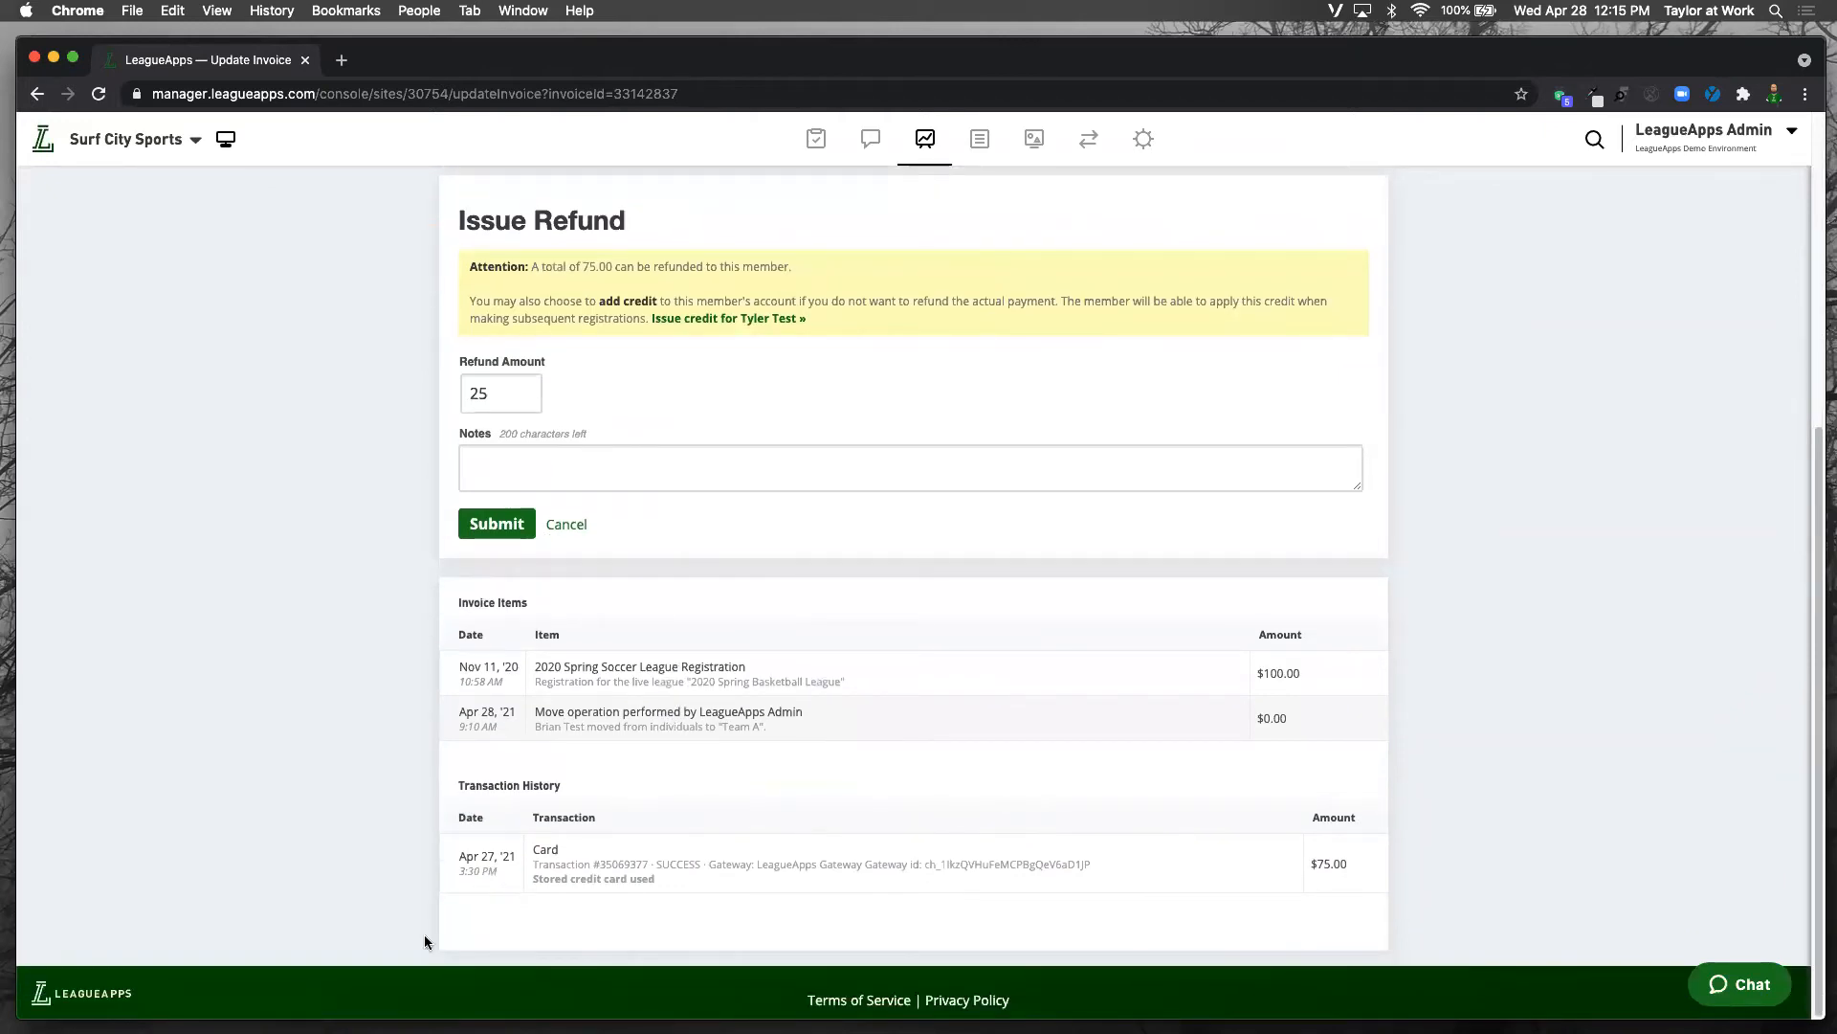
scroll(613, 766, up, 4)
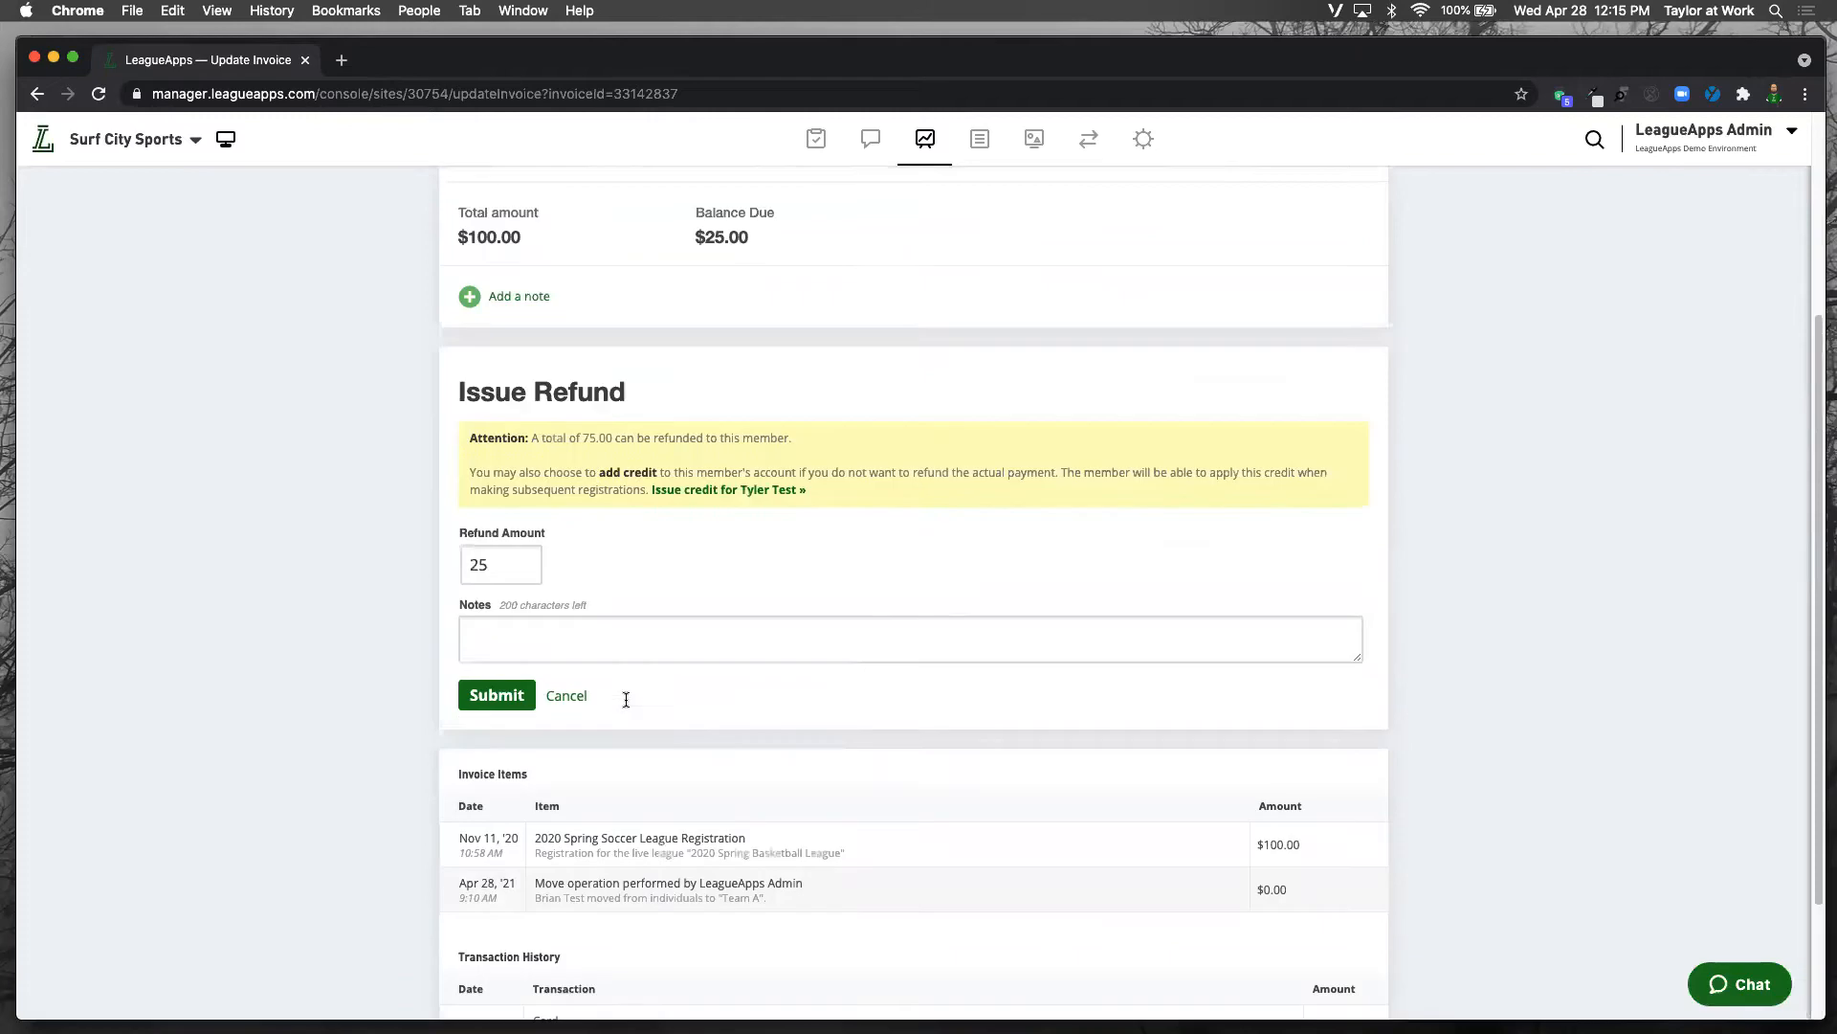
scroll(685, 766, down, 4)
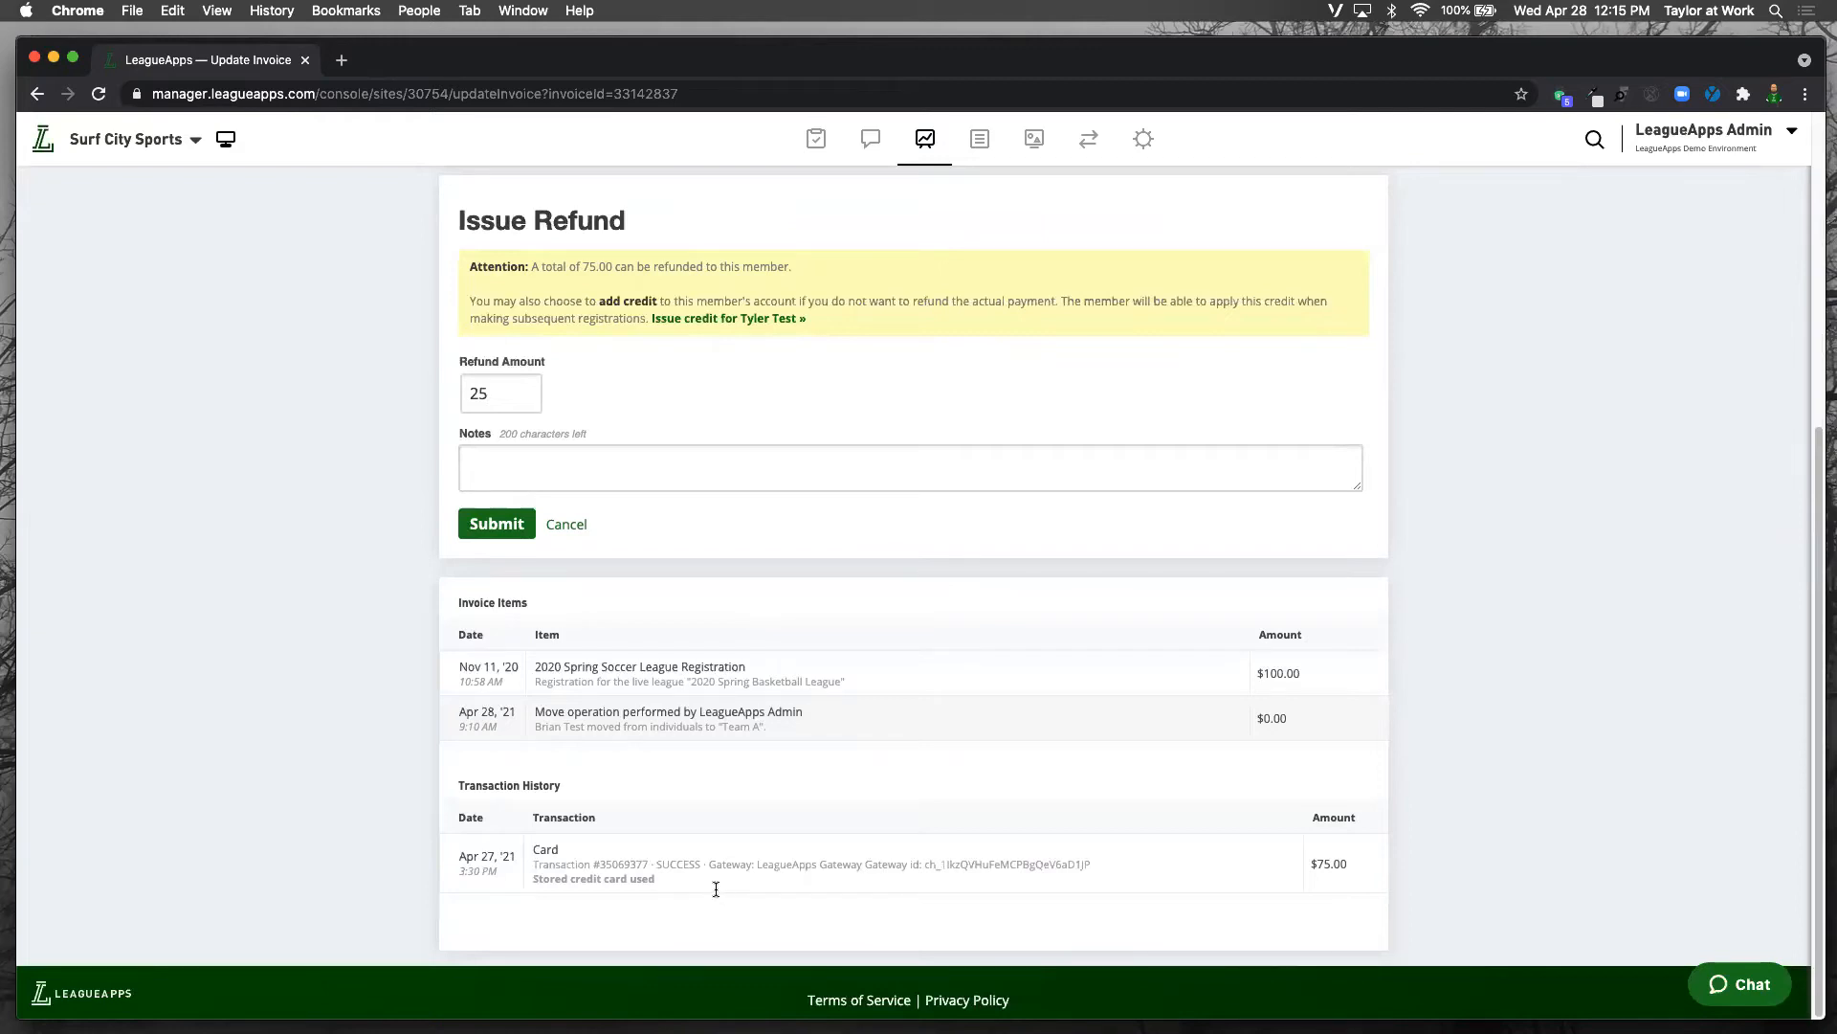
scroll(716, 890, up, 4)
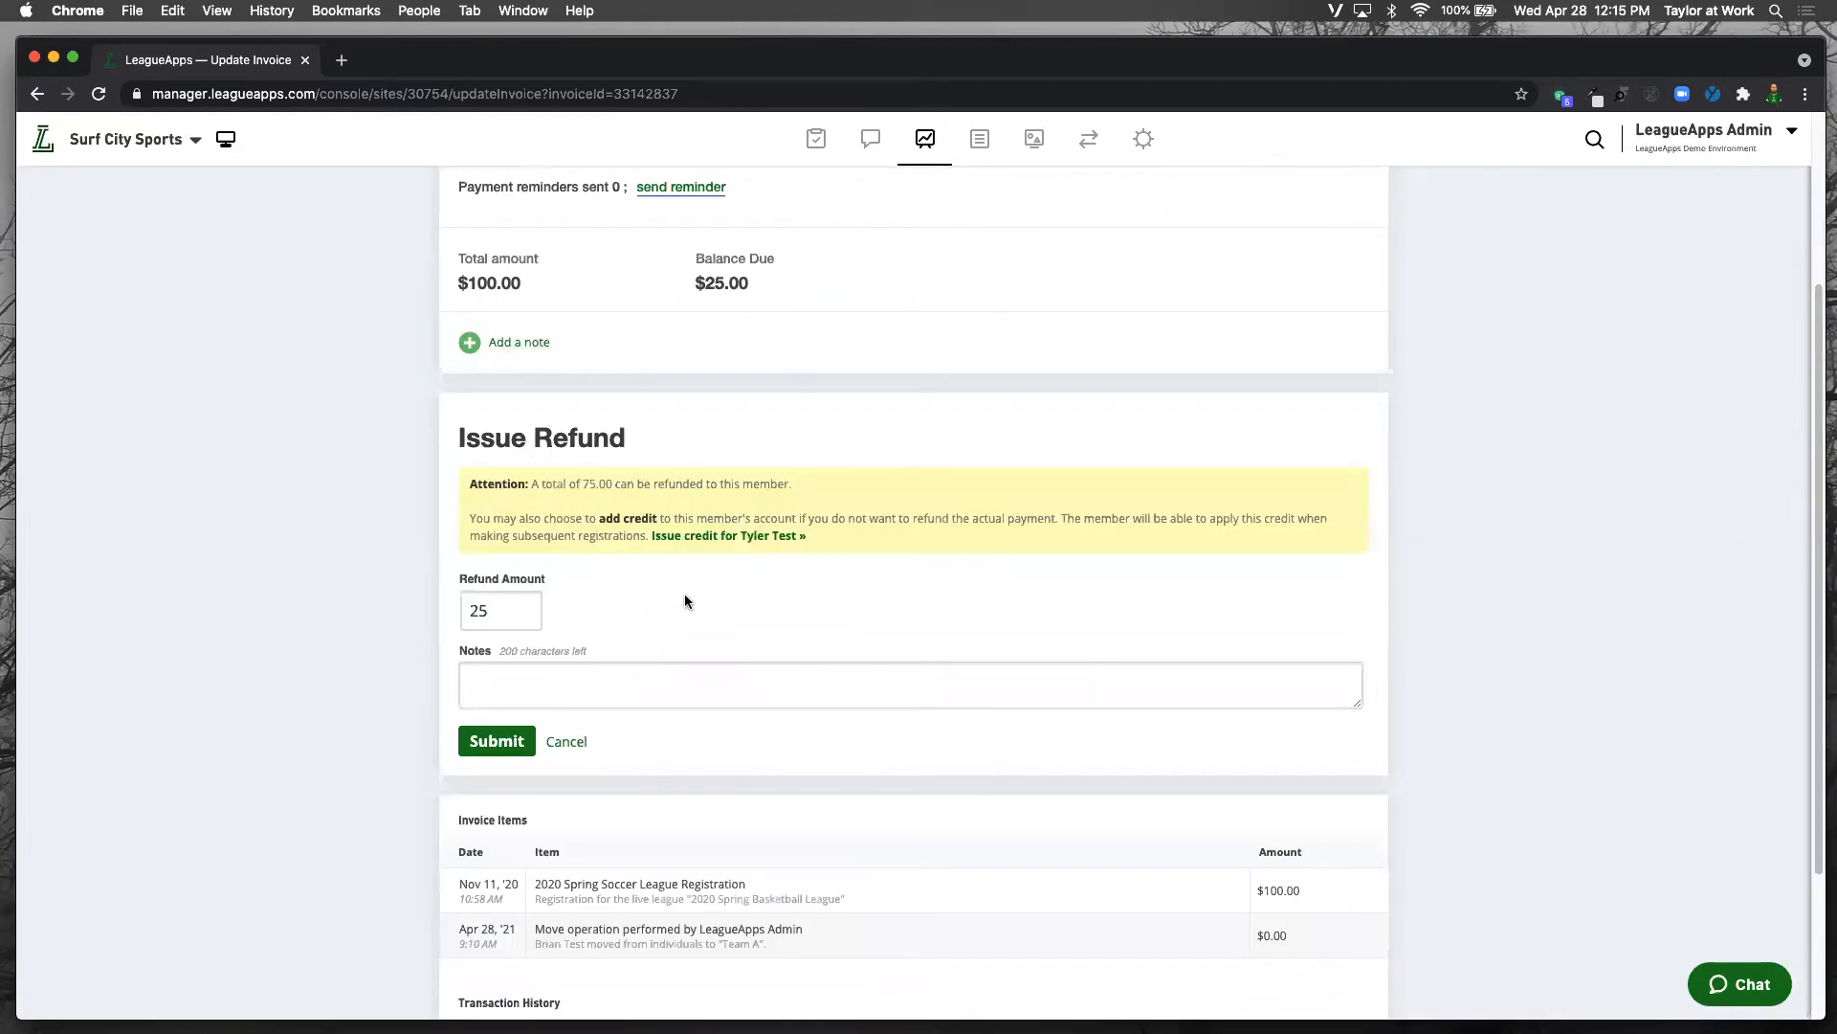
scroll(685, 594, down, 4)
scroll(1171, 701, up, 4)
Step: Change the drafted refund amount to 75, compare it with the balance due, and cancel the refund
double_click(478, 622)
text(75)
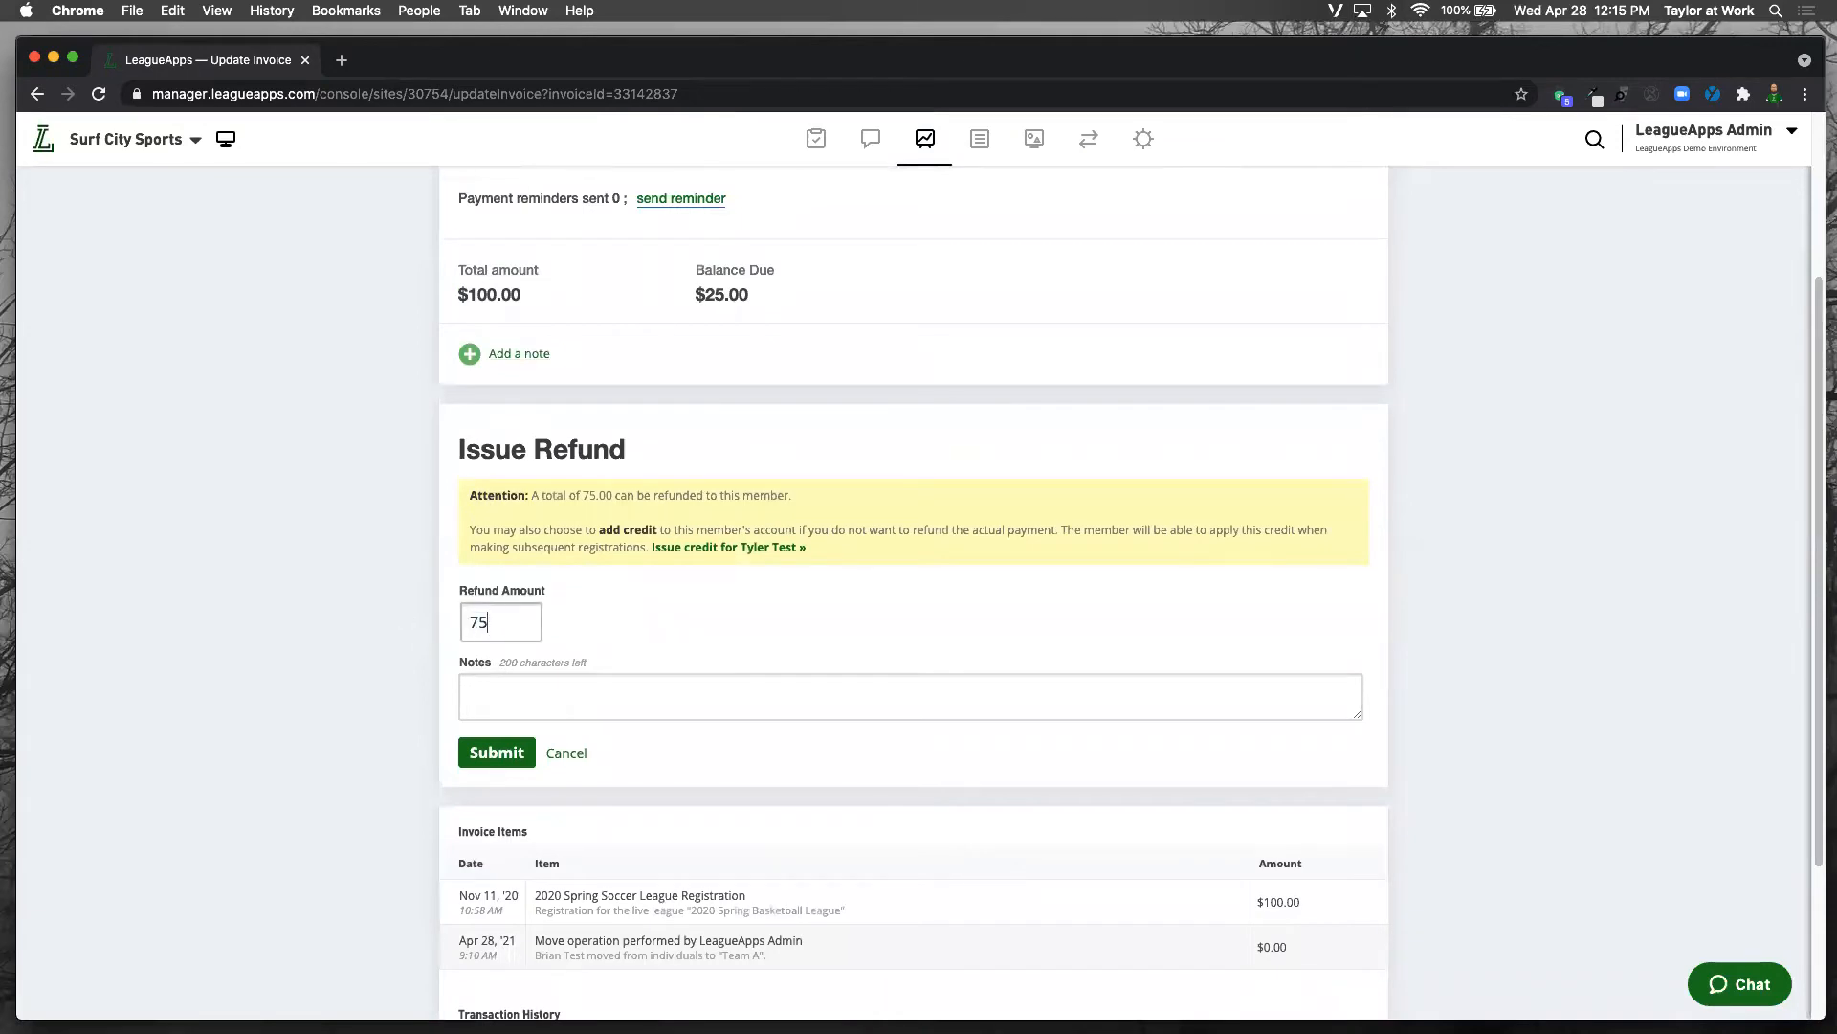
click(610, 495)
scroll(806, 274, down, 2)
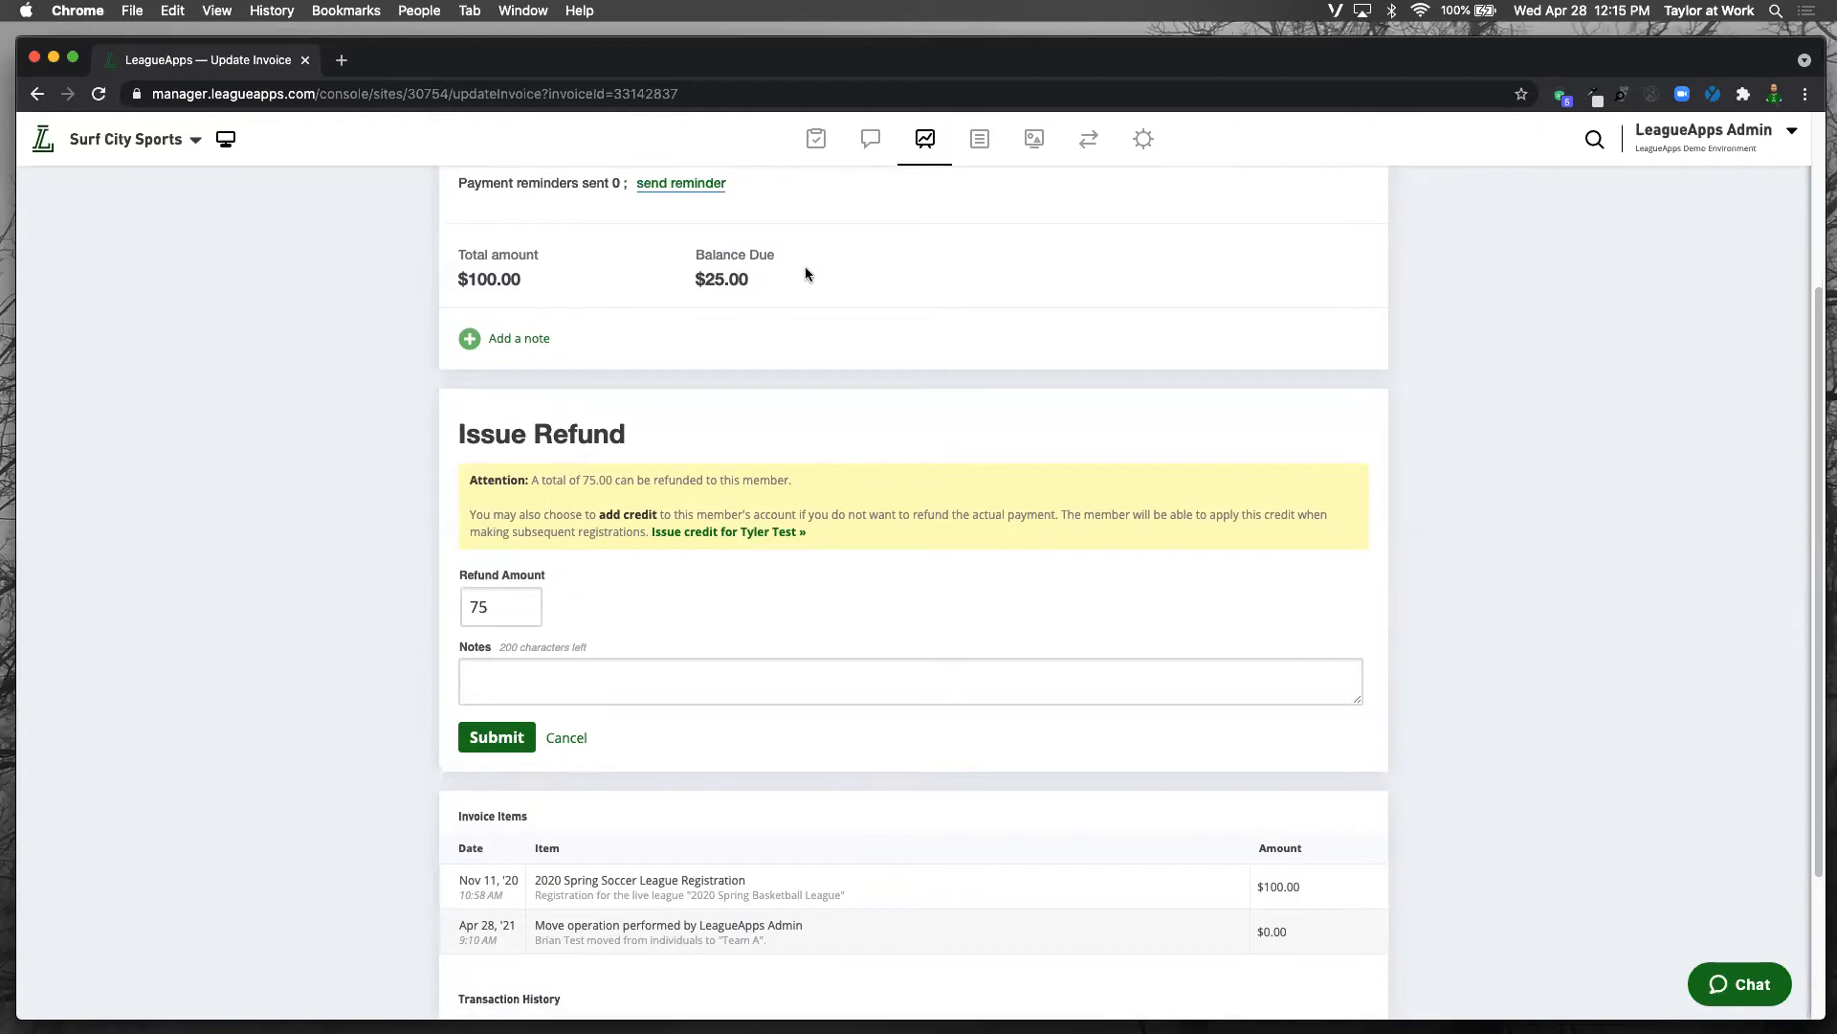
click(567, 690)
scroll(1036, 476, up, 2)
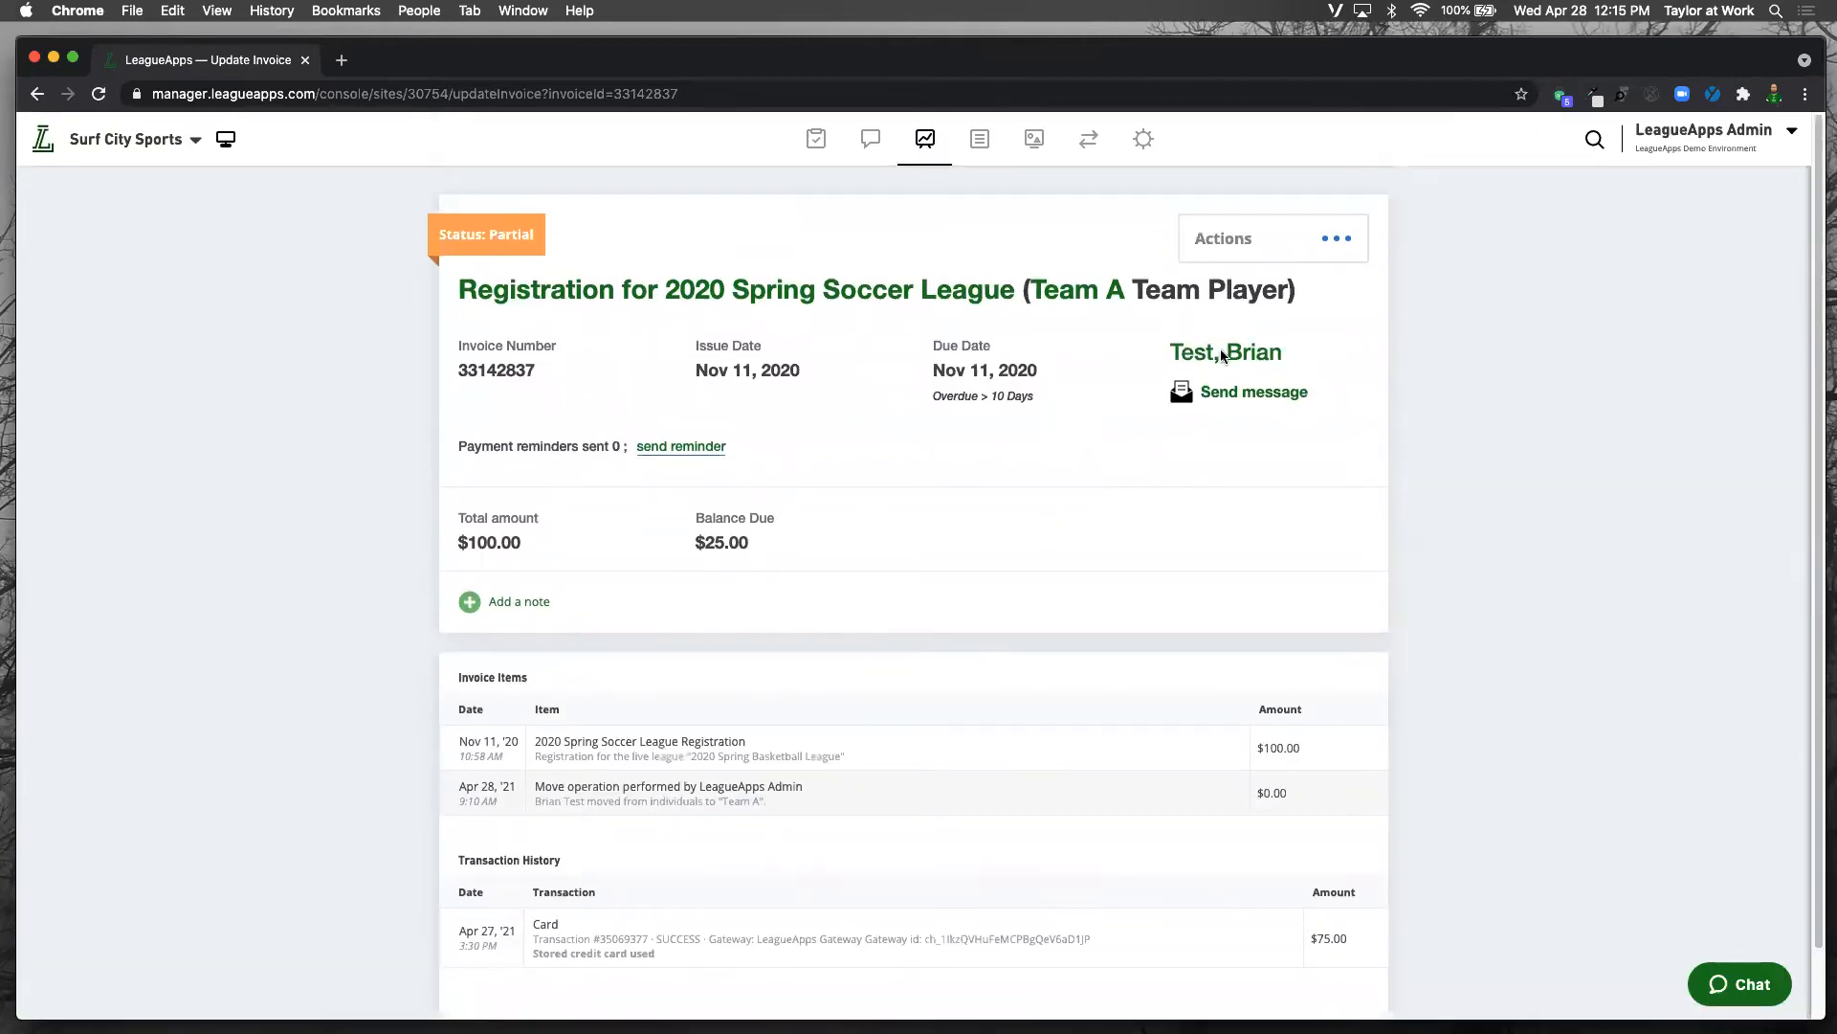
Step: Start a change to the invoice's amount billed and enter an adjustment of -25
click(1343, 248)
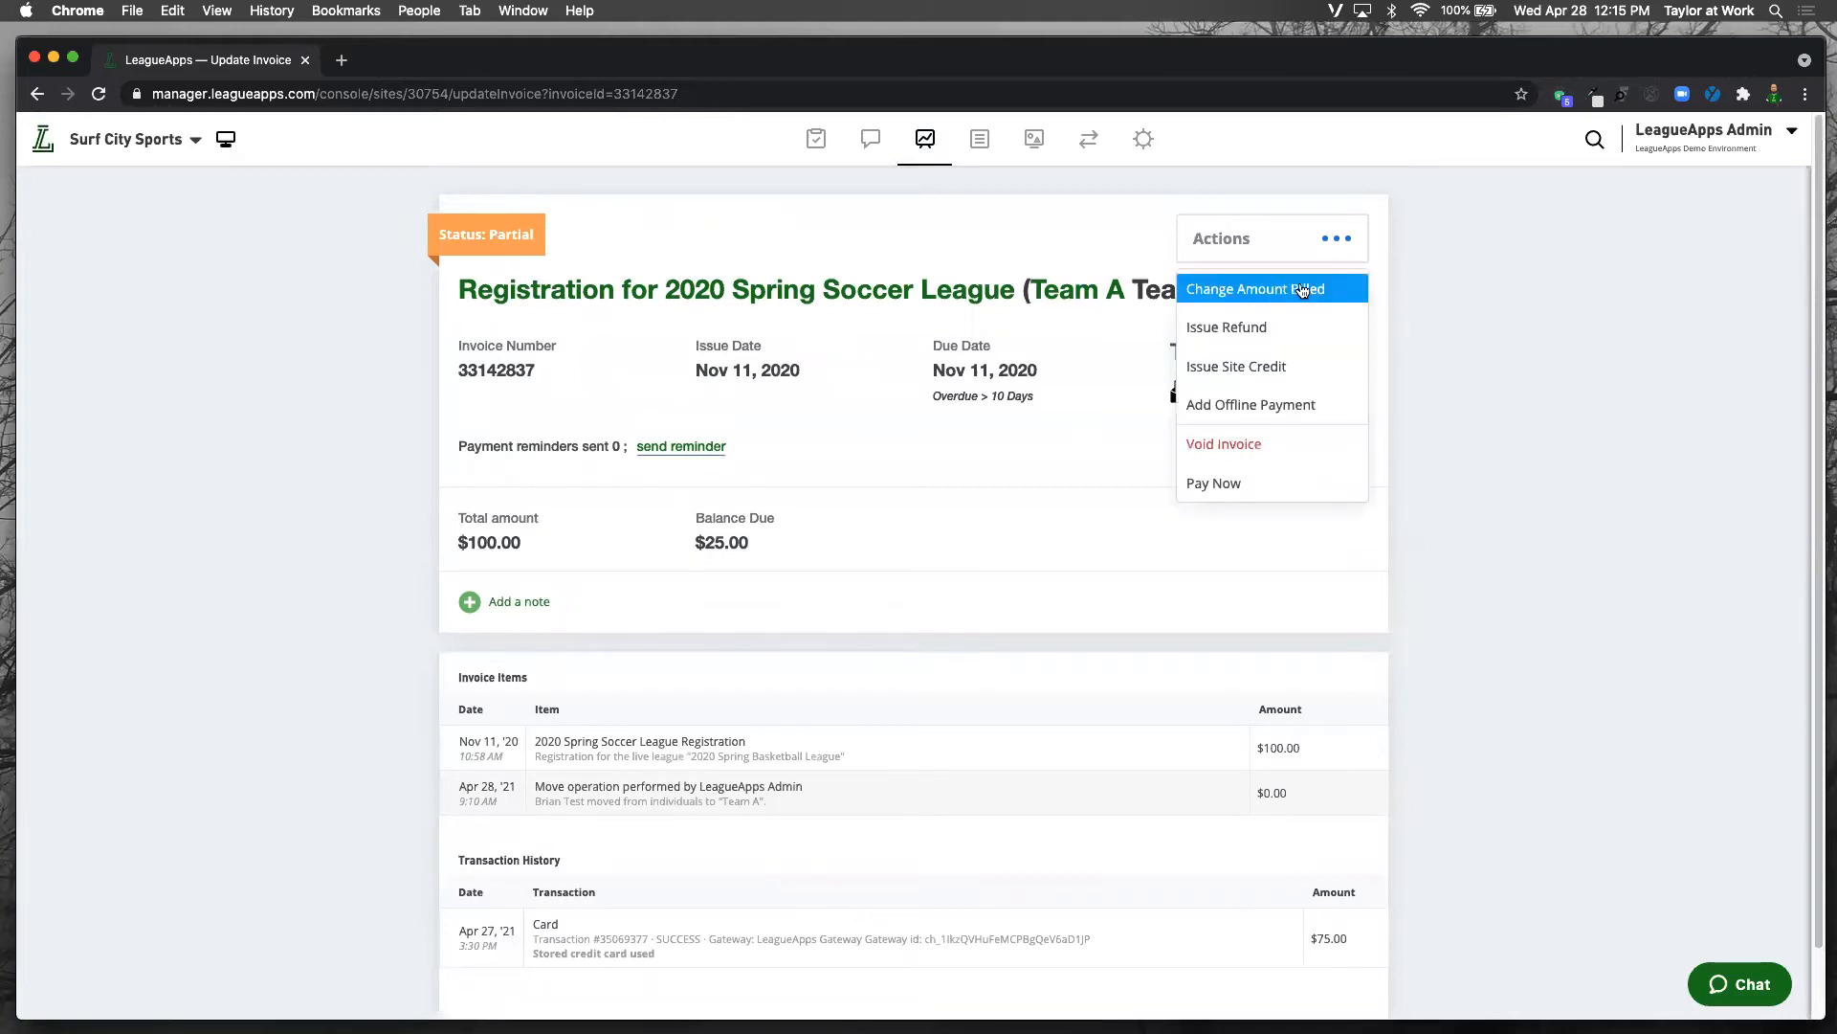
click(1299, 290)
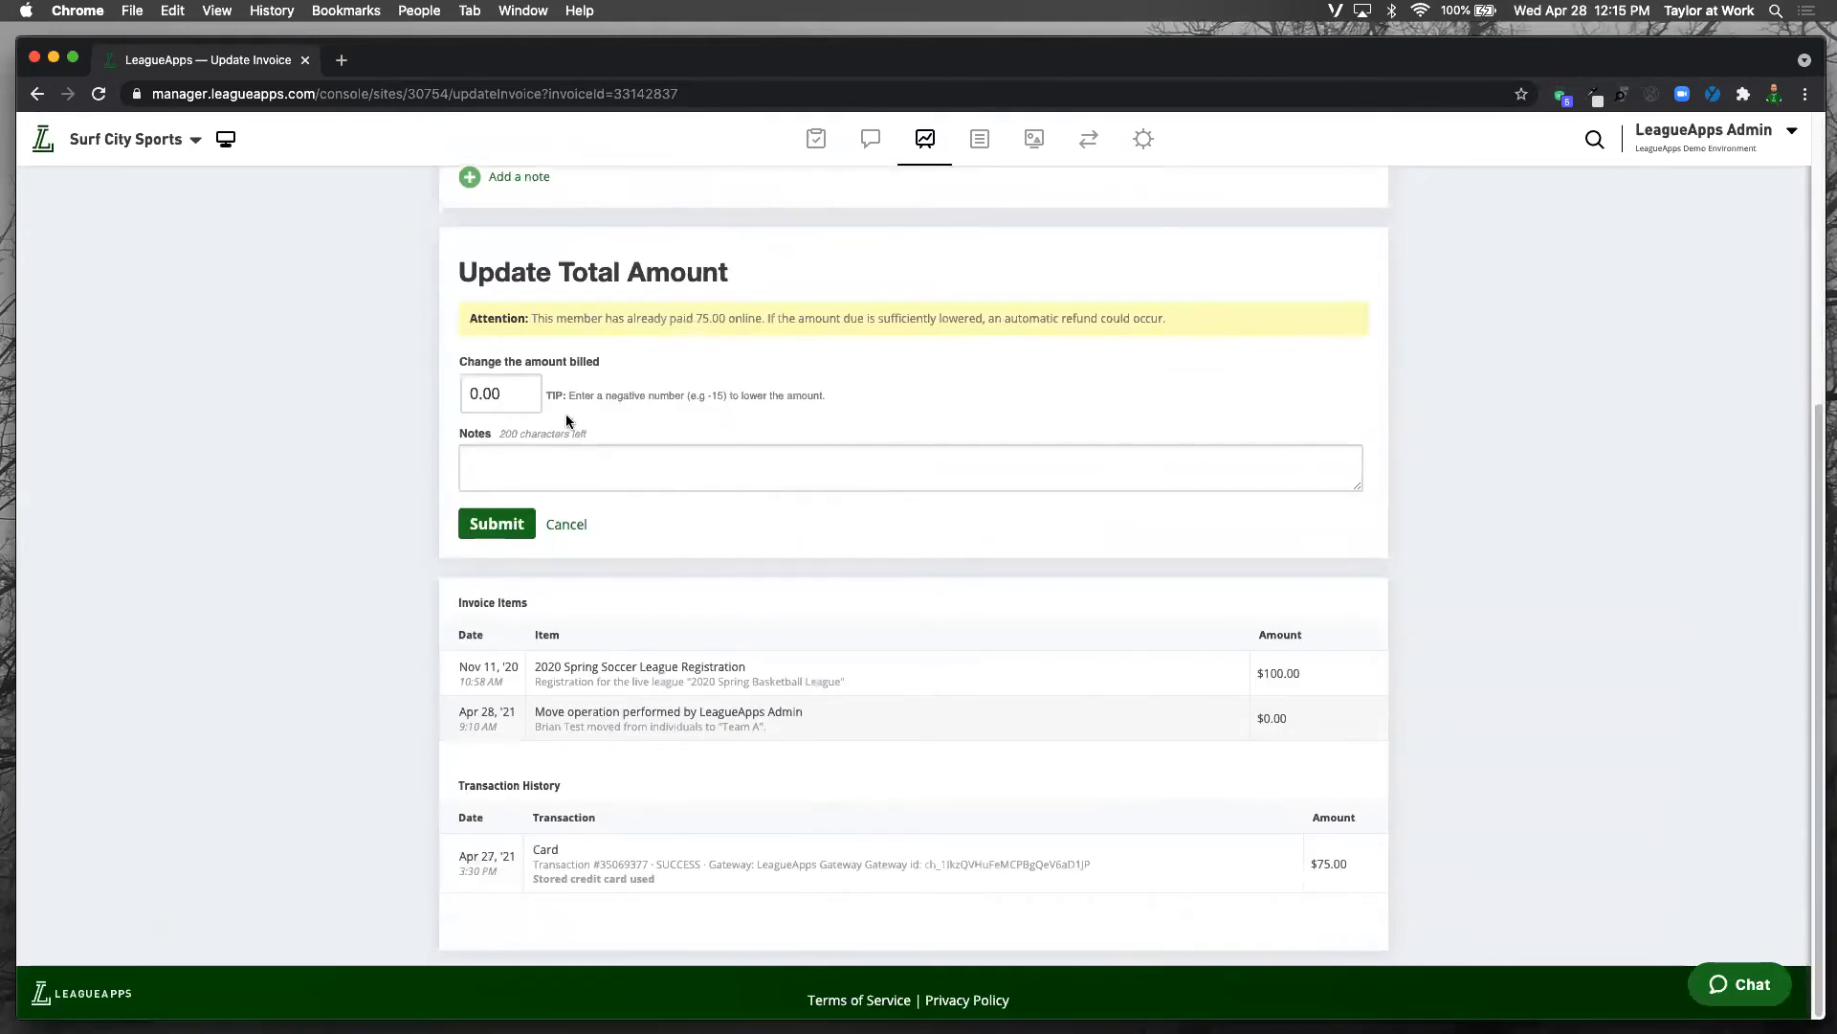
text(-25)
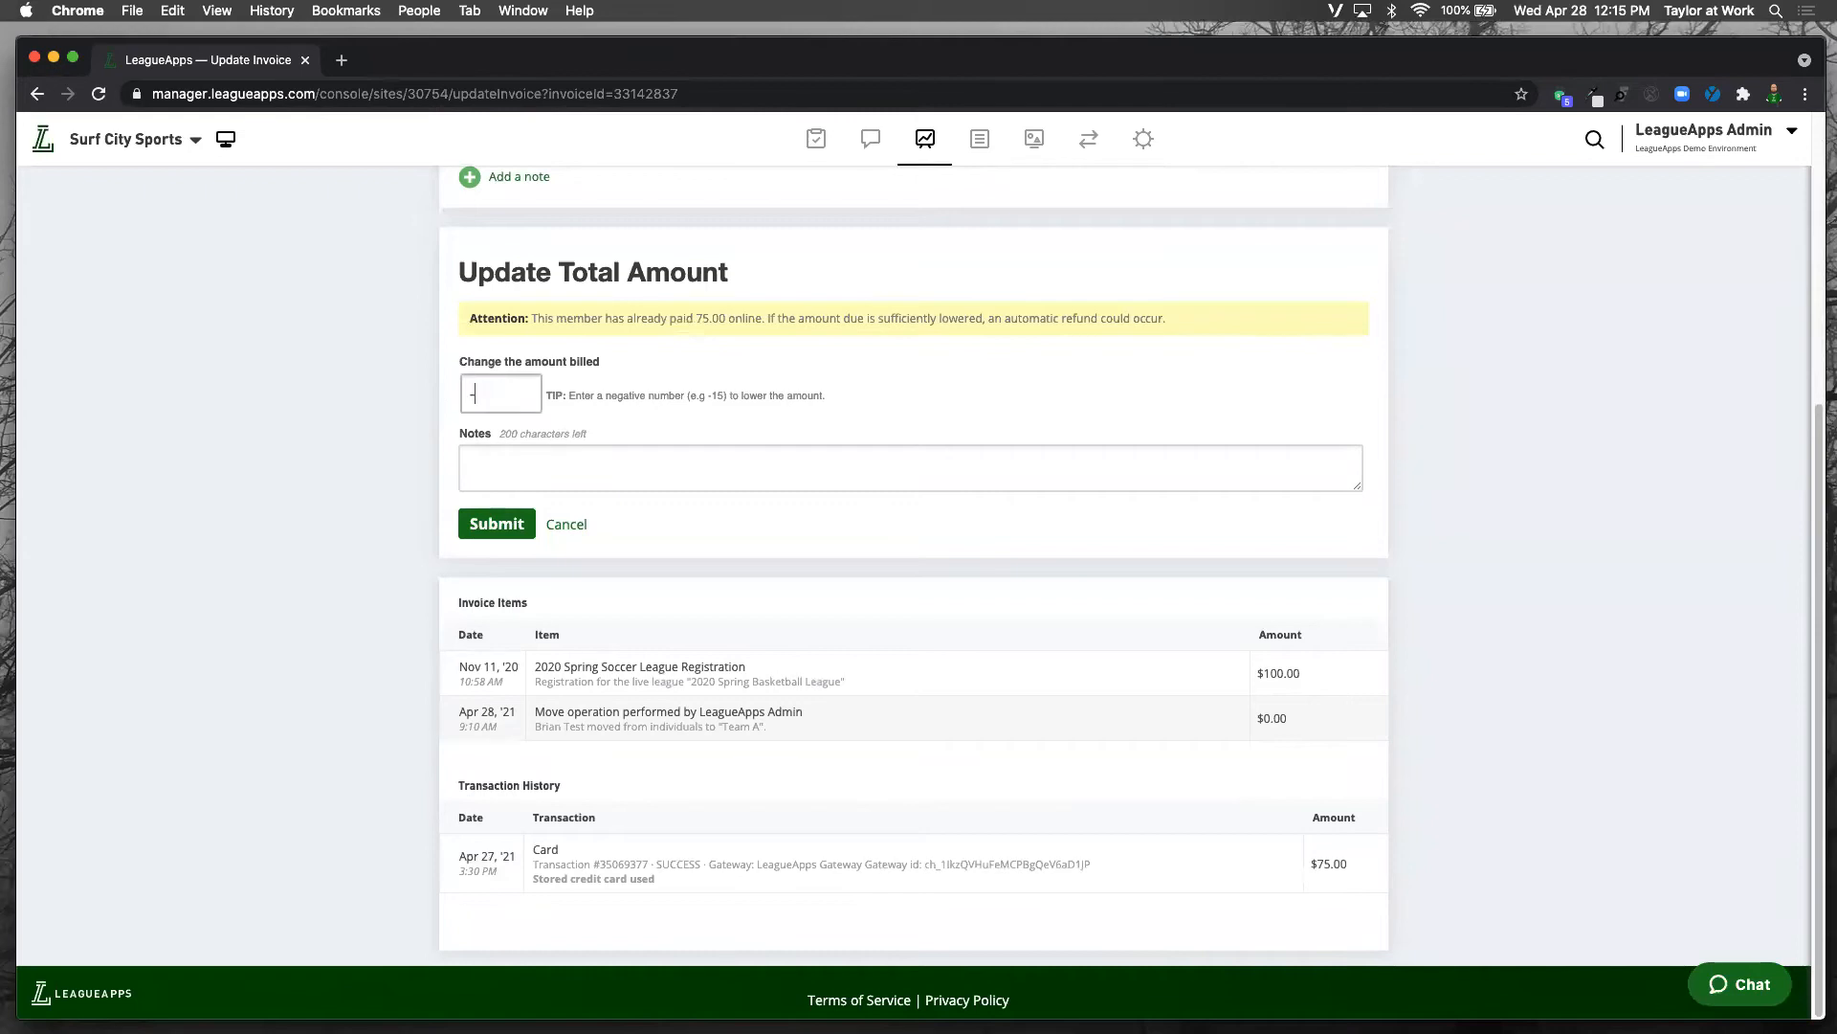
scroll(663, 397, up, 4)
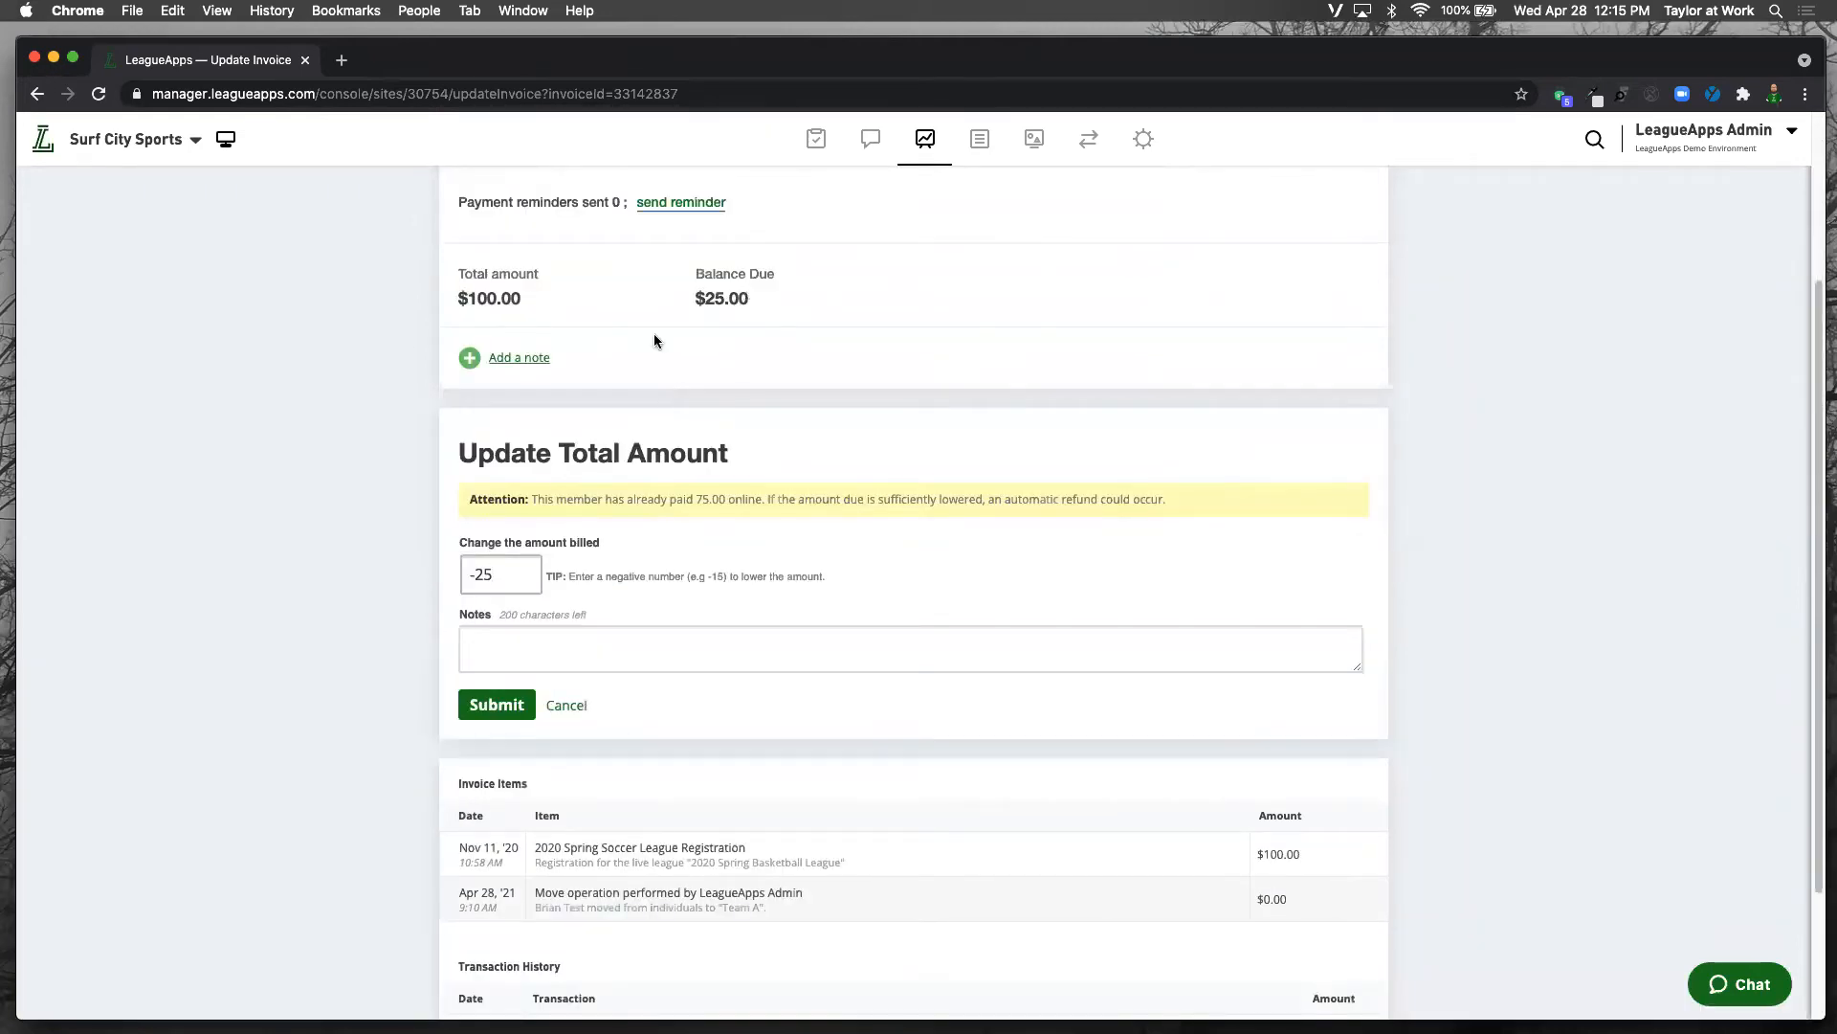
scroll(708, 333, down, 4)
Step: Add the note "Adjustment for refund" to the billed amount change, then submit and confirm it
click(608, 462)
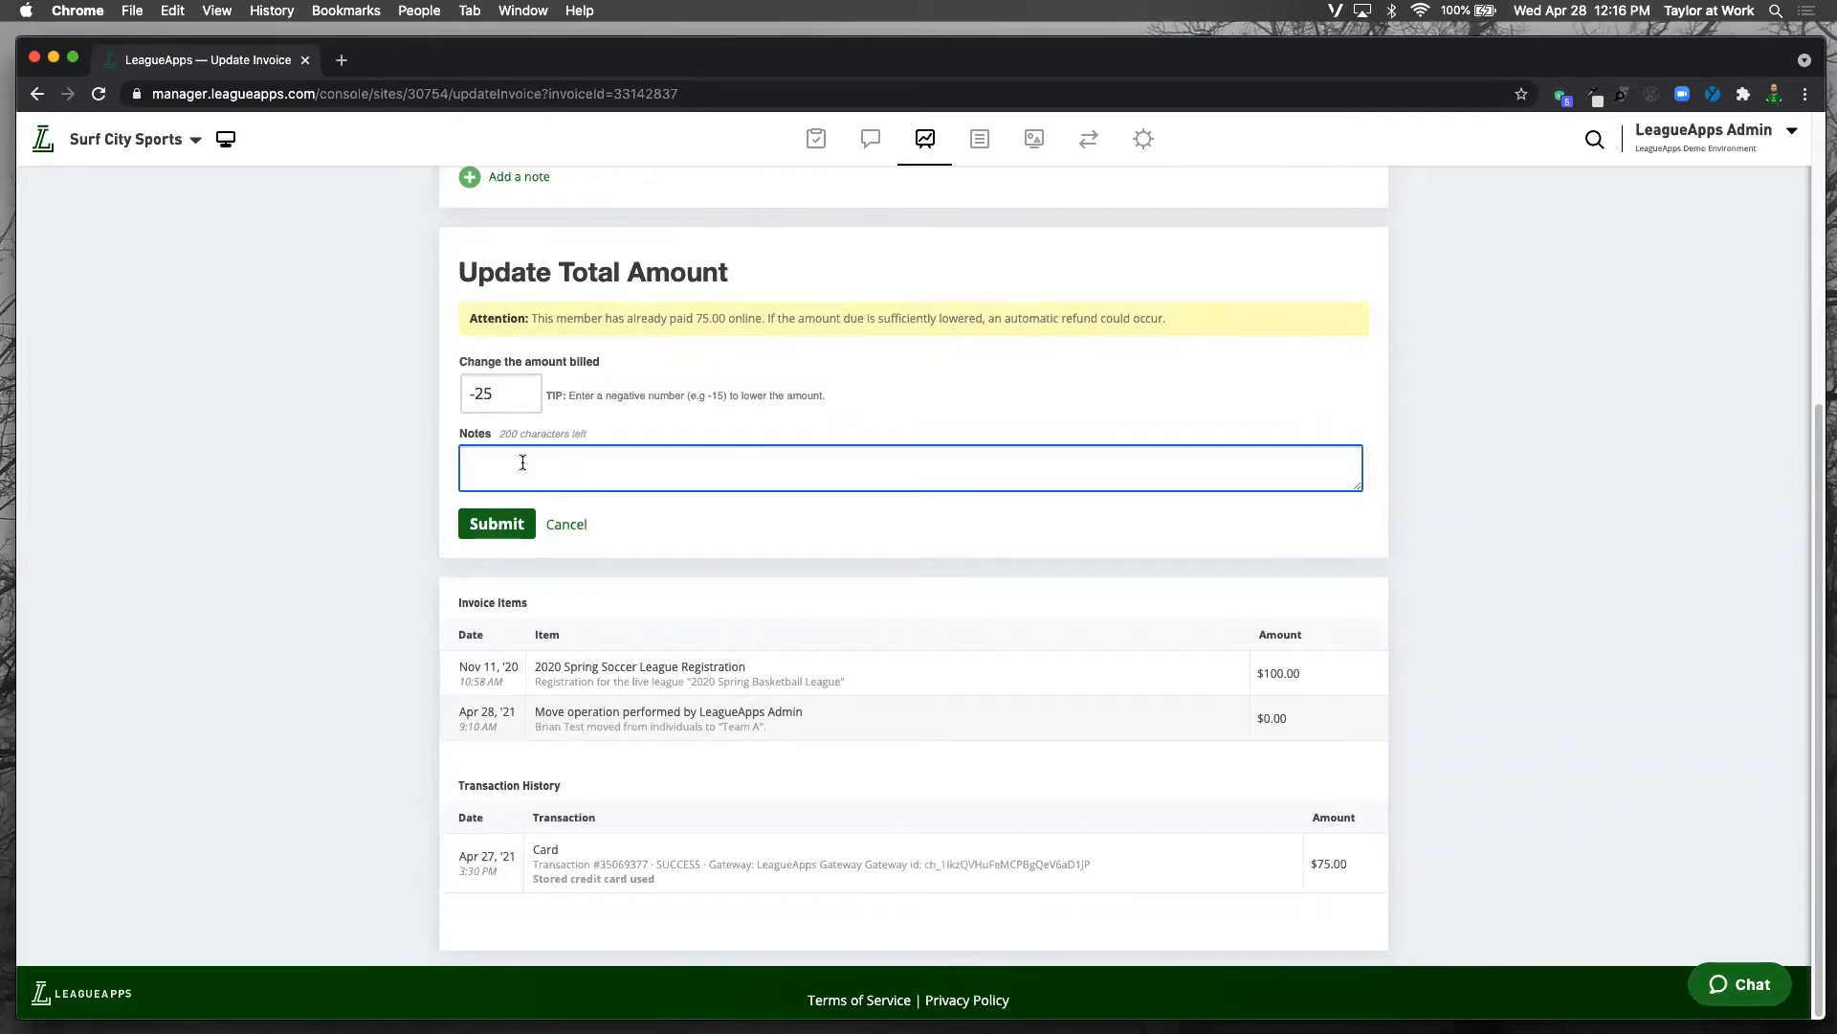
scroll(532, 465, up, 1)
scroll(547, 469, up, 5)
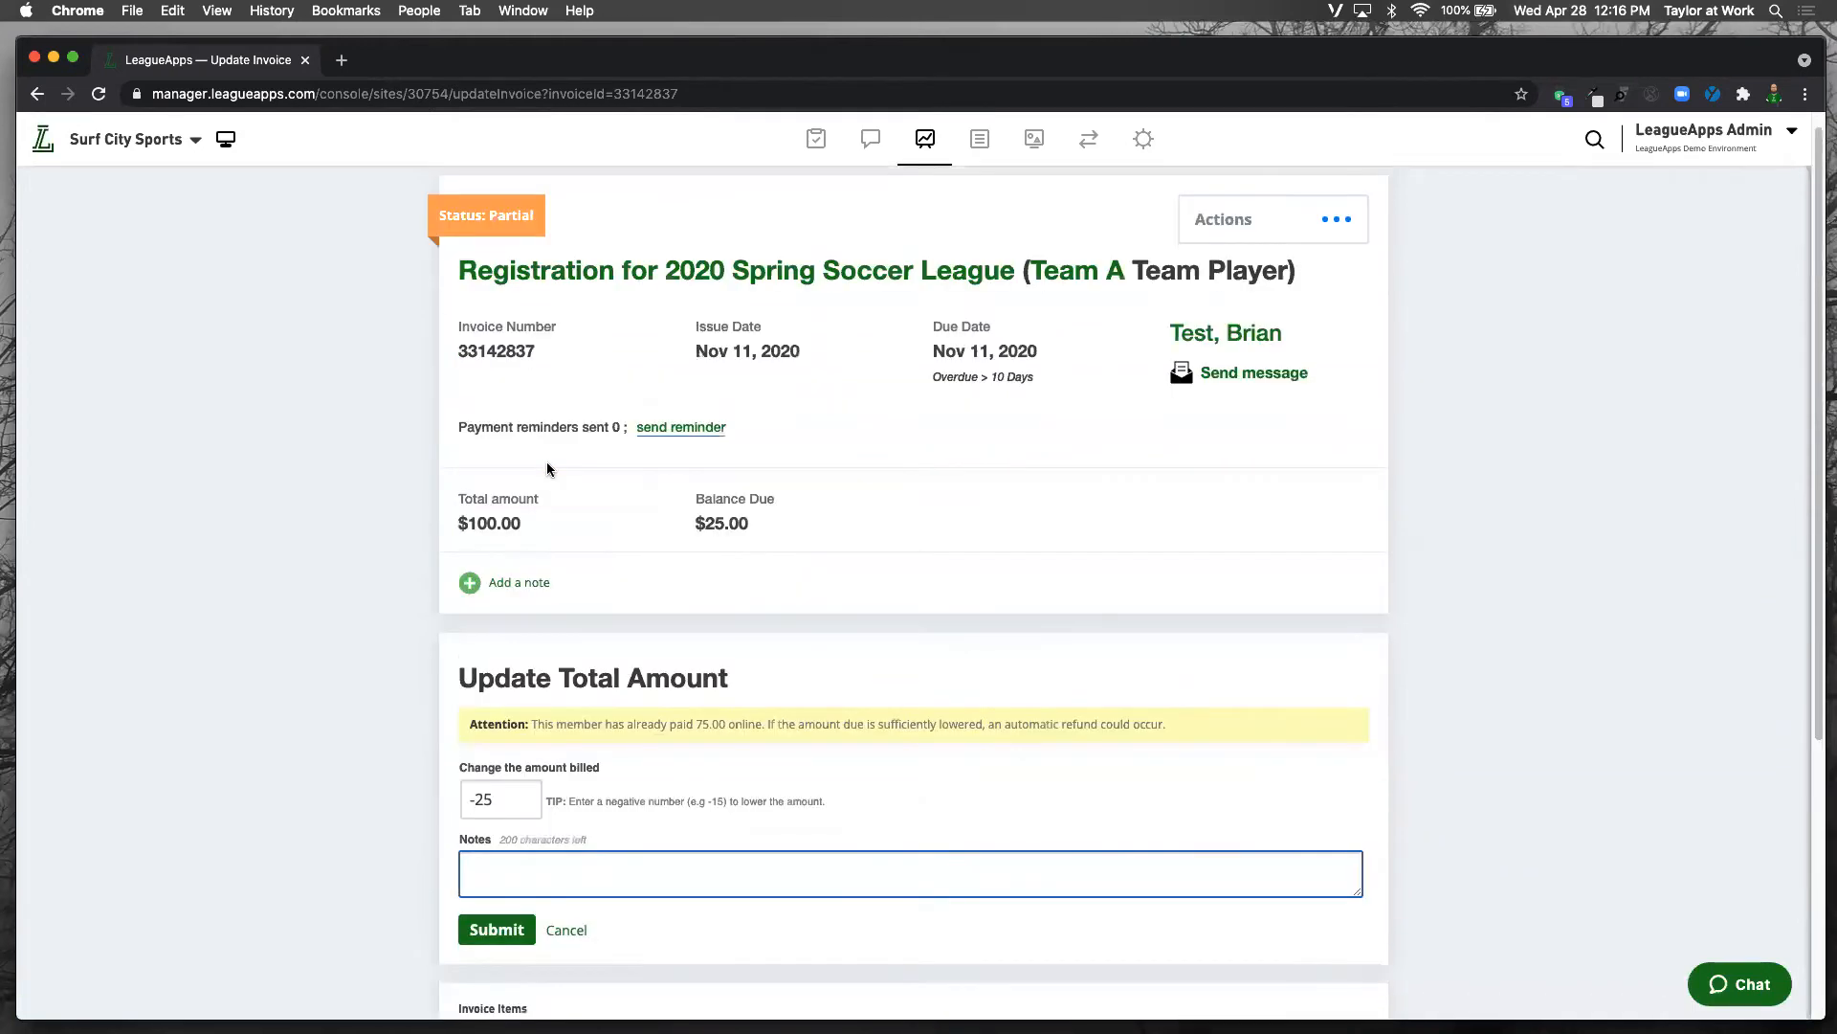
scroll(530, 541, down, 2)
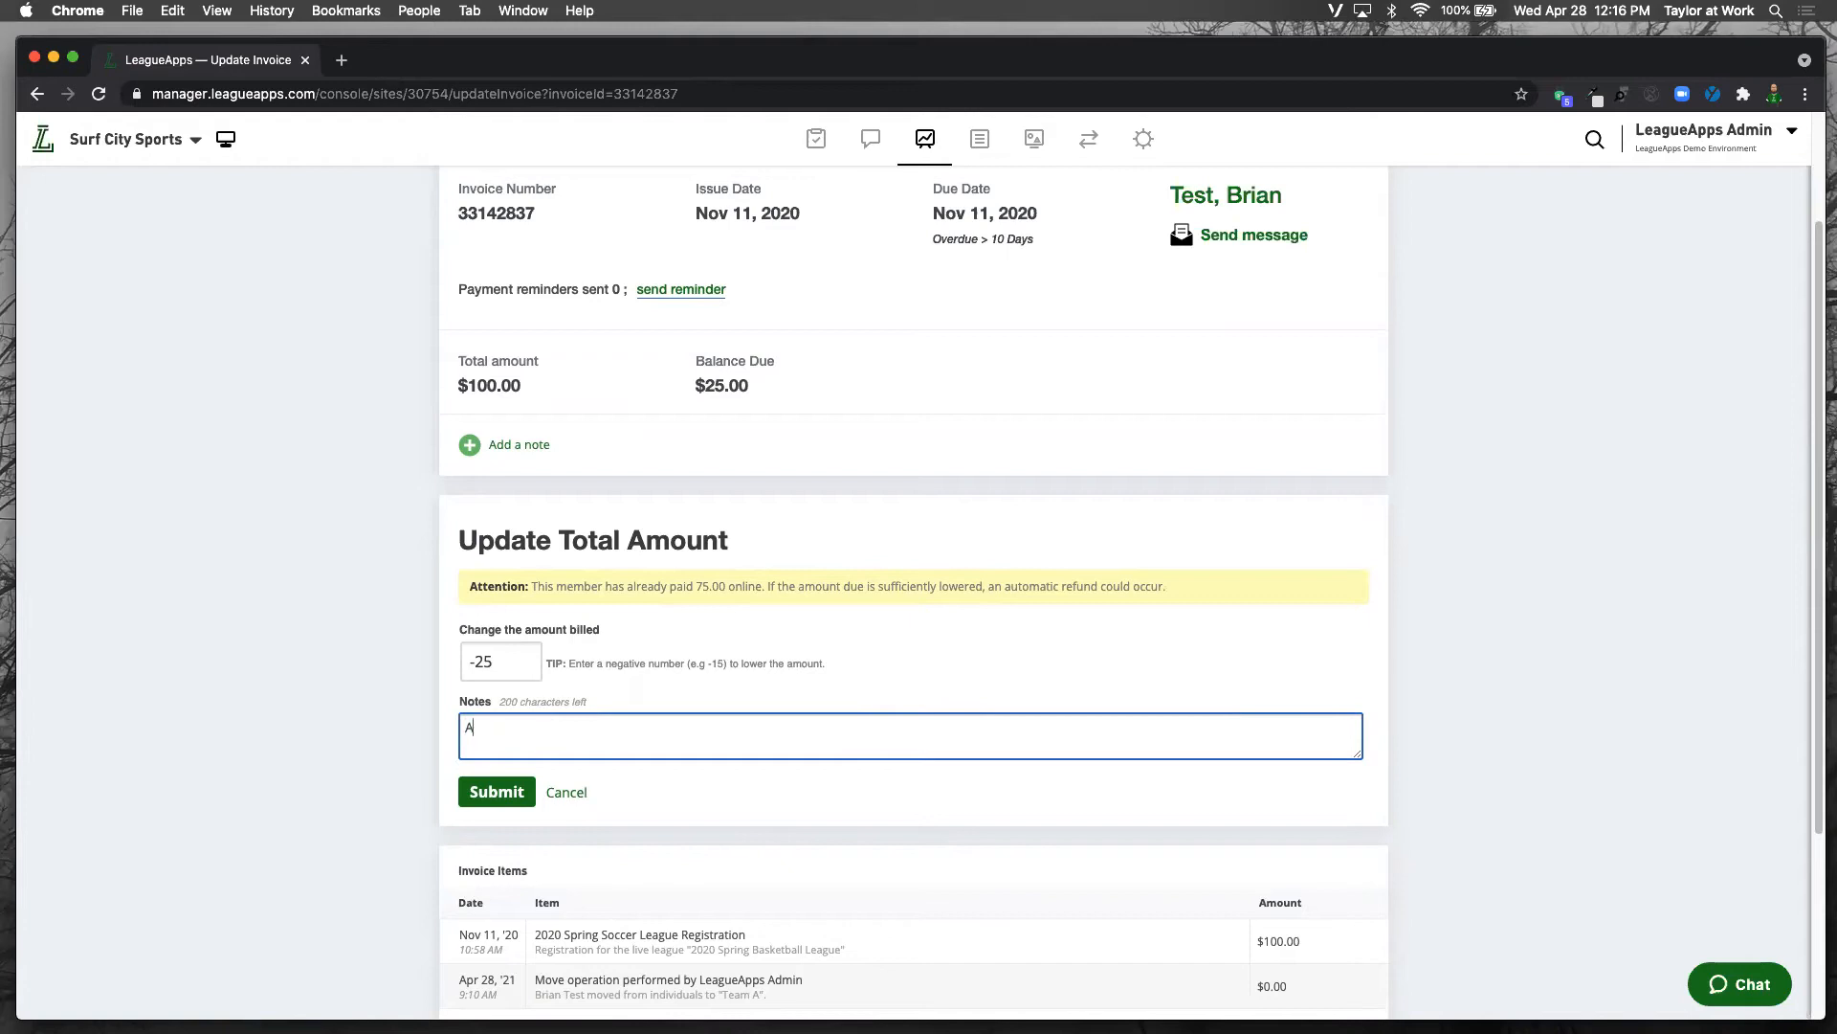
text(ment for refund)
click(510, 797)
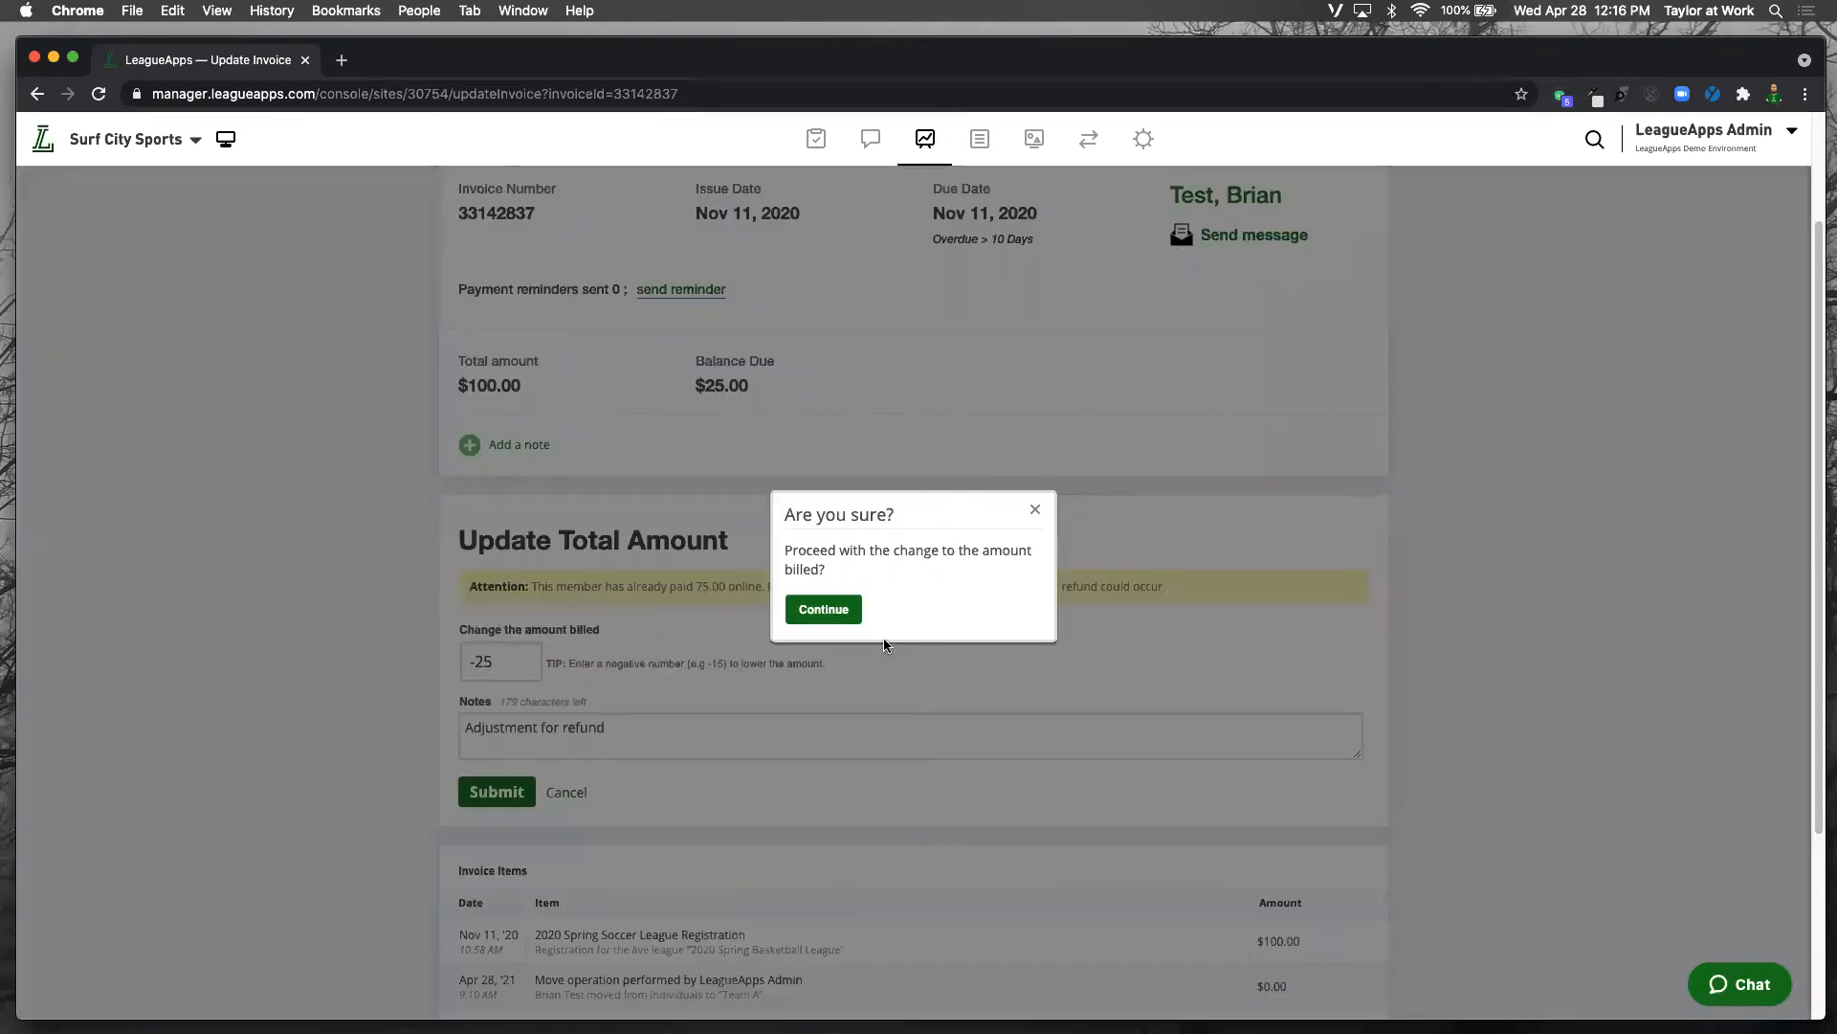
click(825, 610)
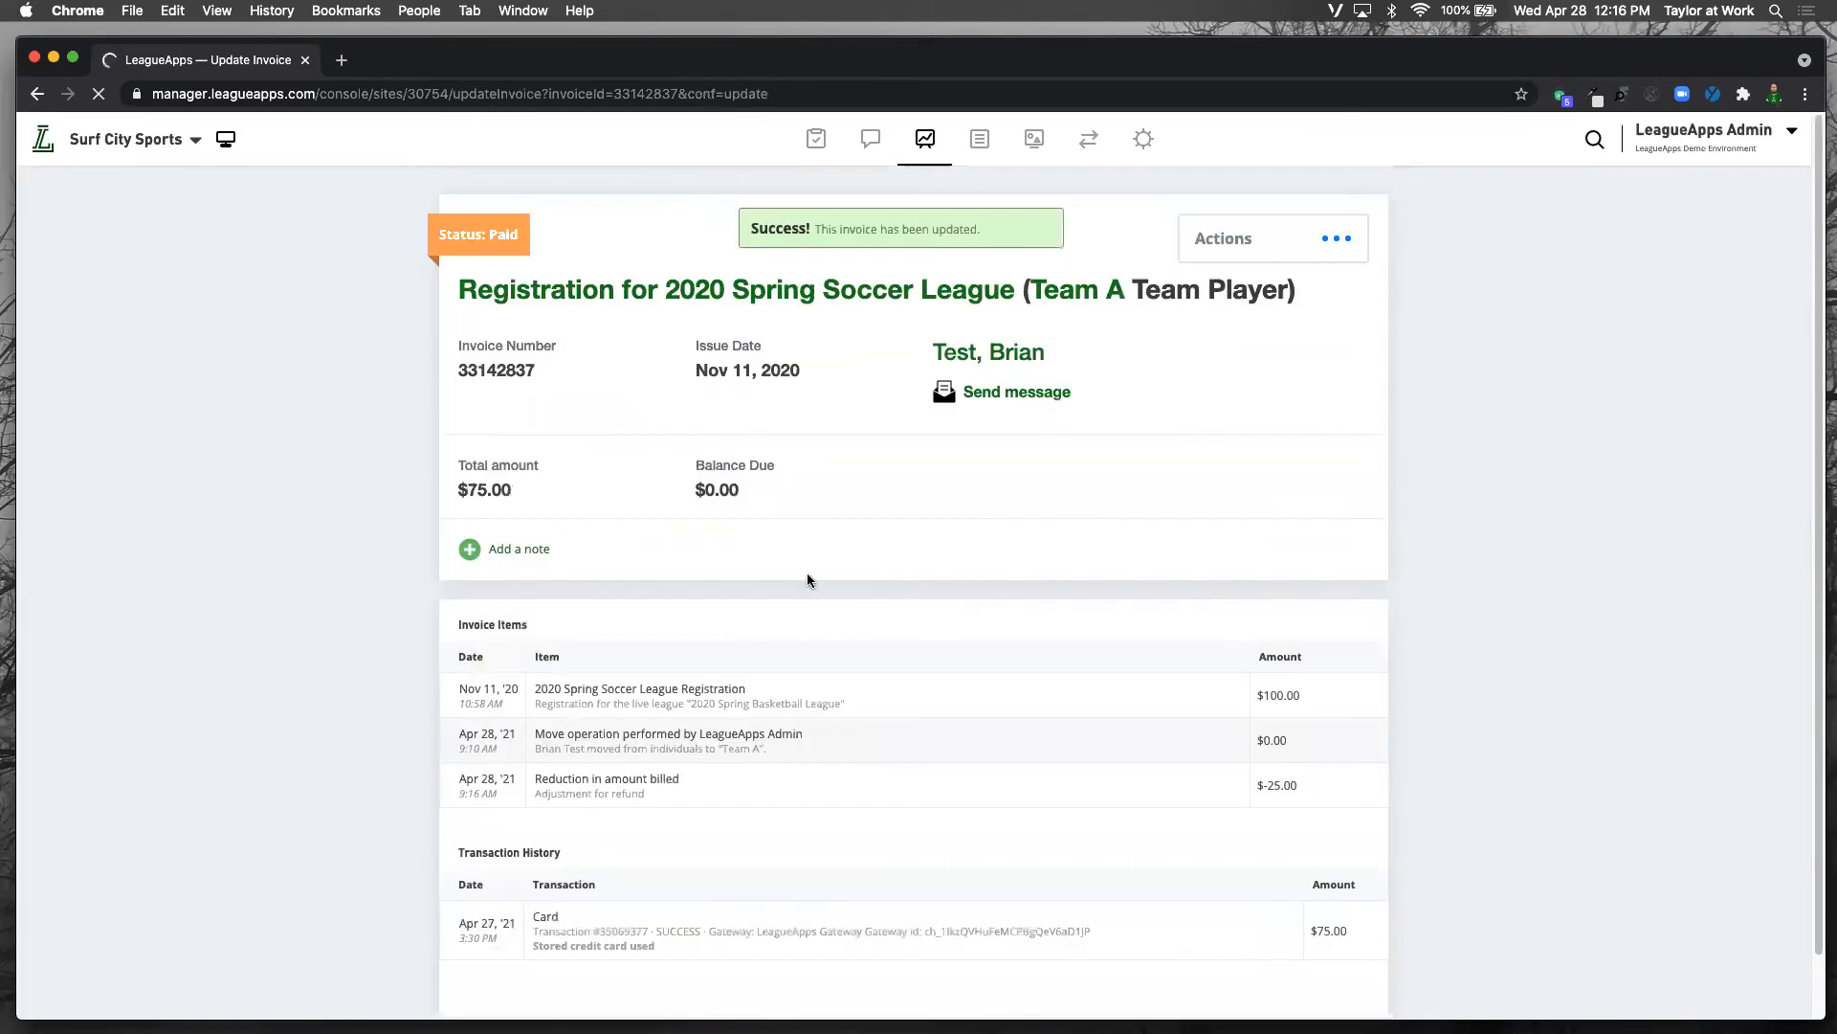
Step: Review the updated invoice's status, balance, reduction entry and transaction history, and check its available actions, including Issue Refund
scroll(807, 576, down, 1)
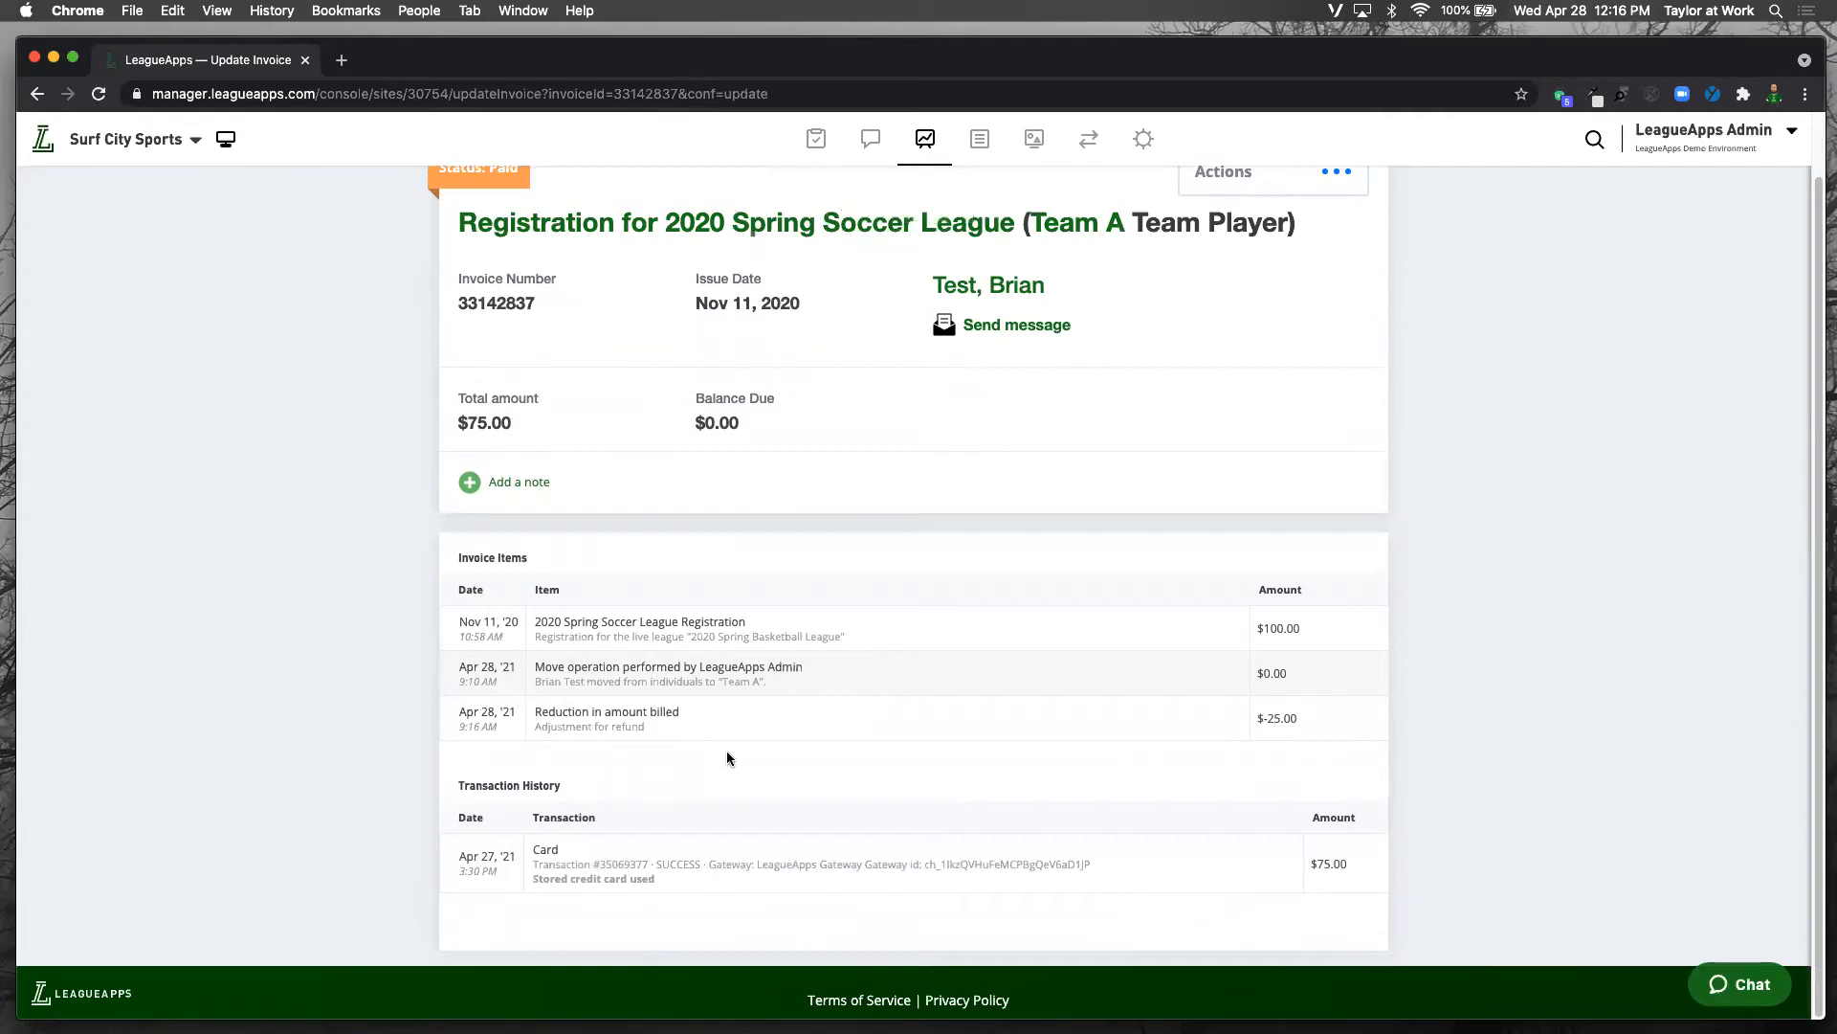
scroll(727, 739, up, 2)
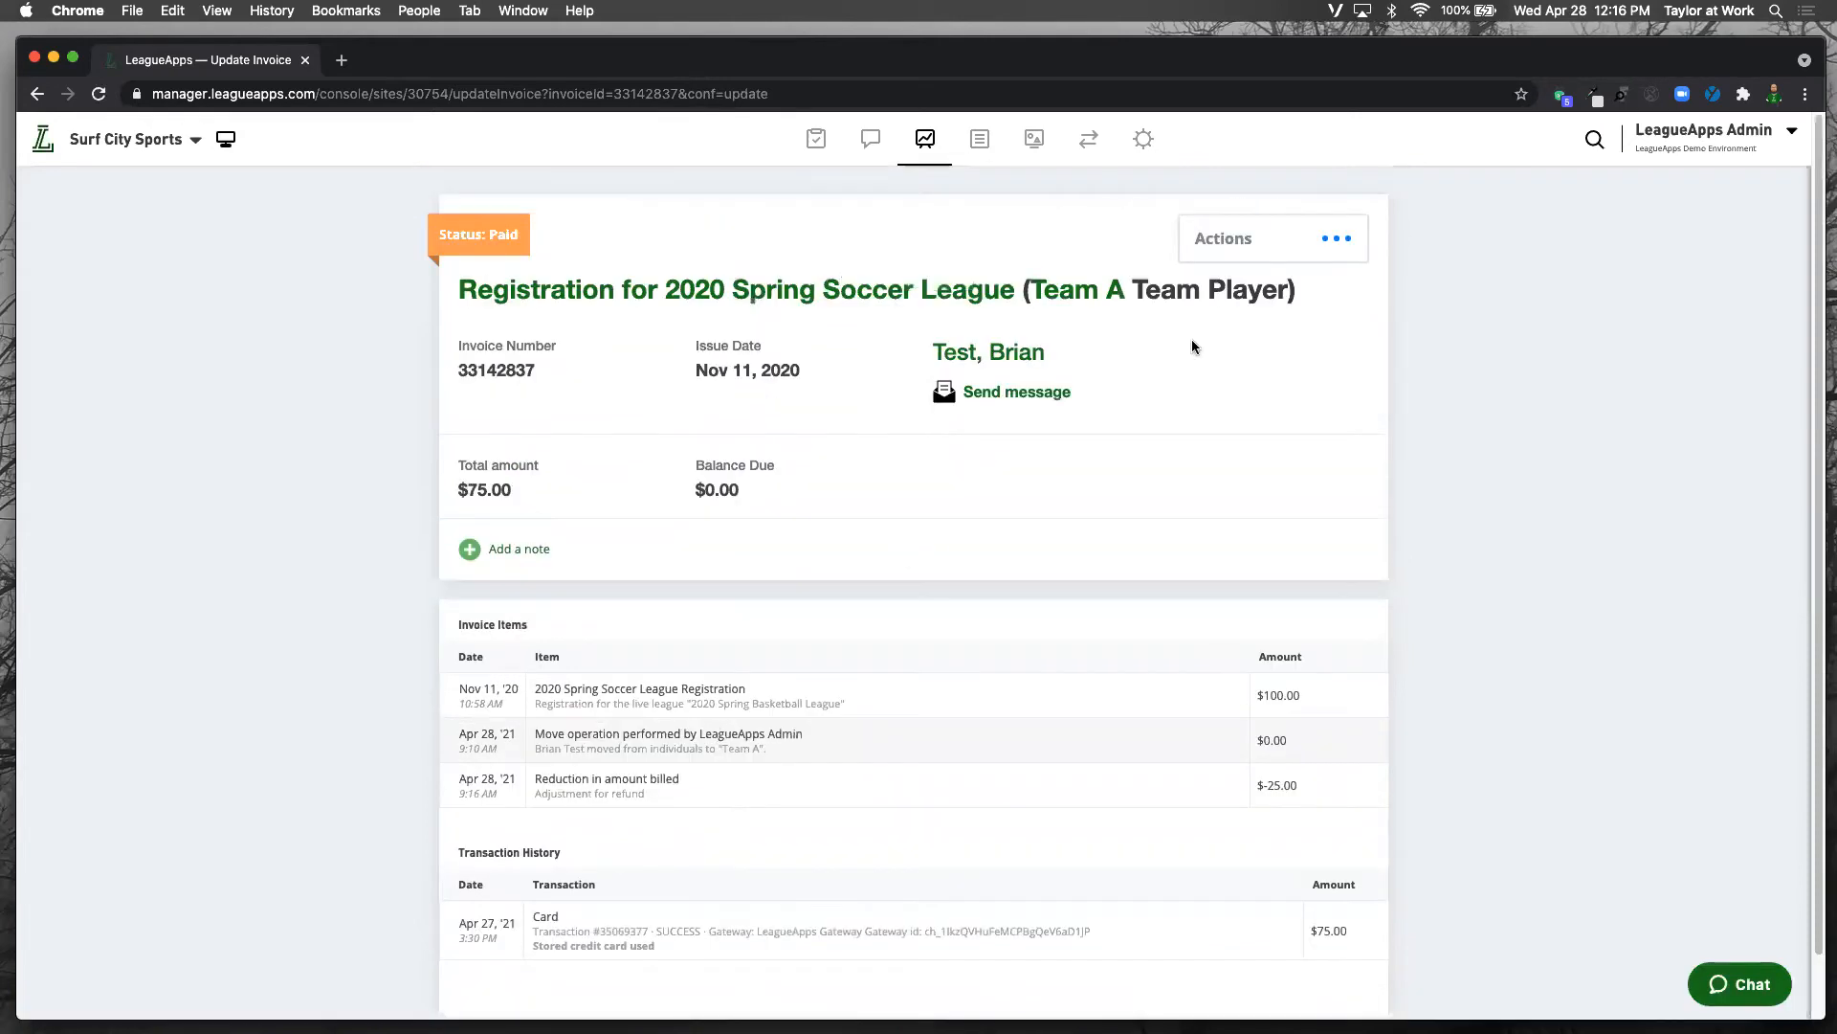
click(1330, 242)
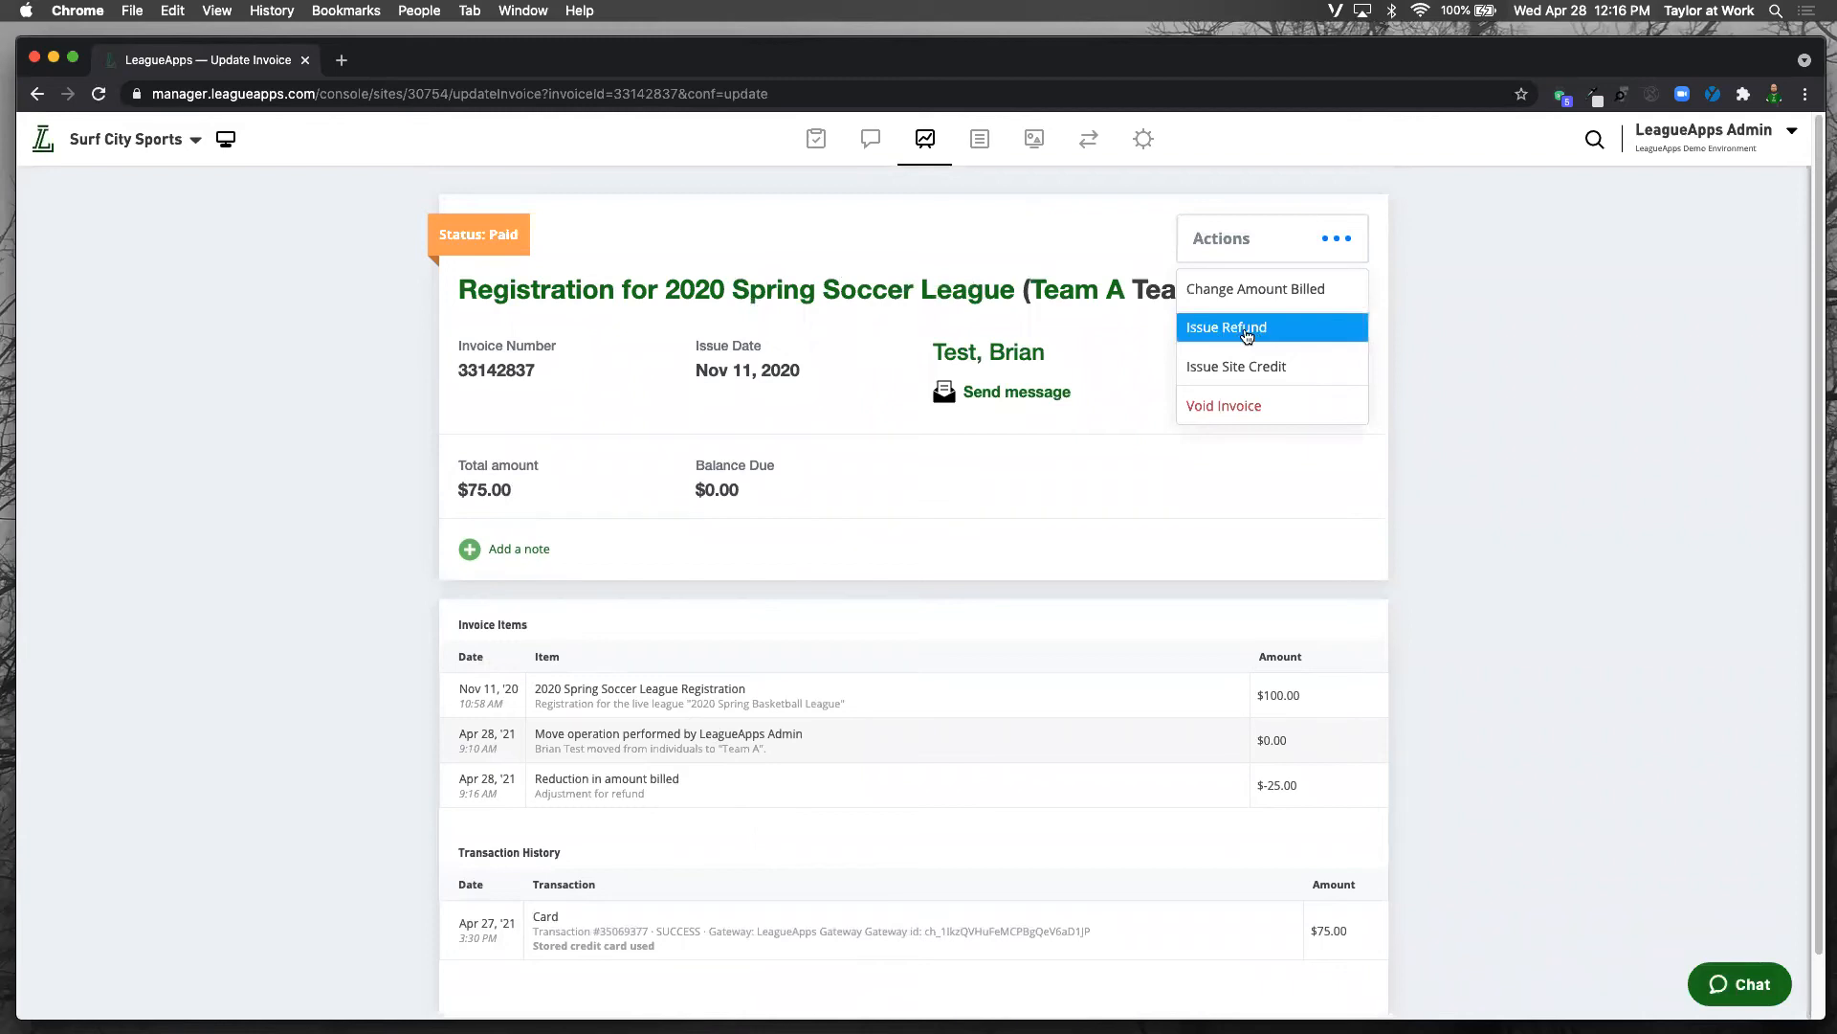
click(892, 502)
scroll(893, 501, down, 1)
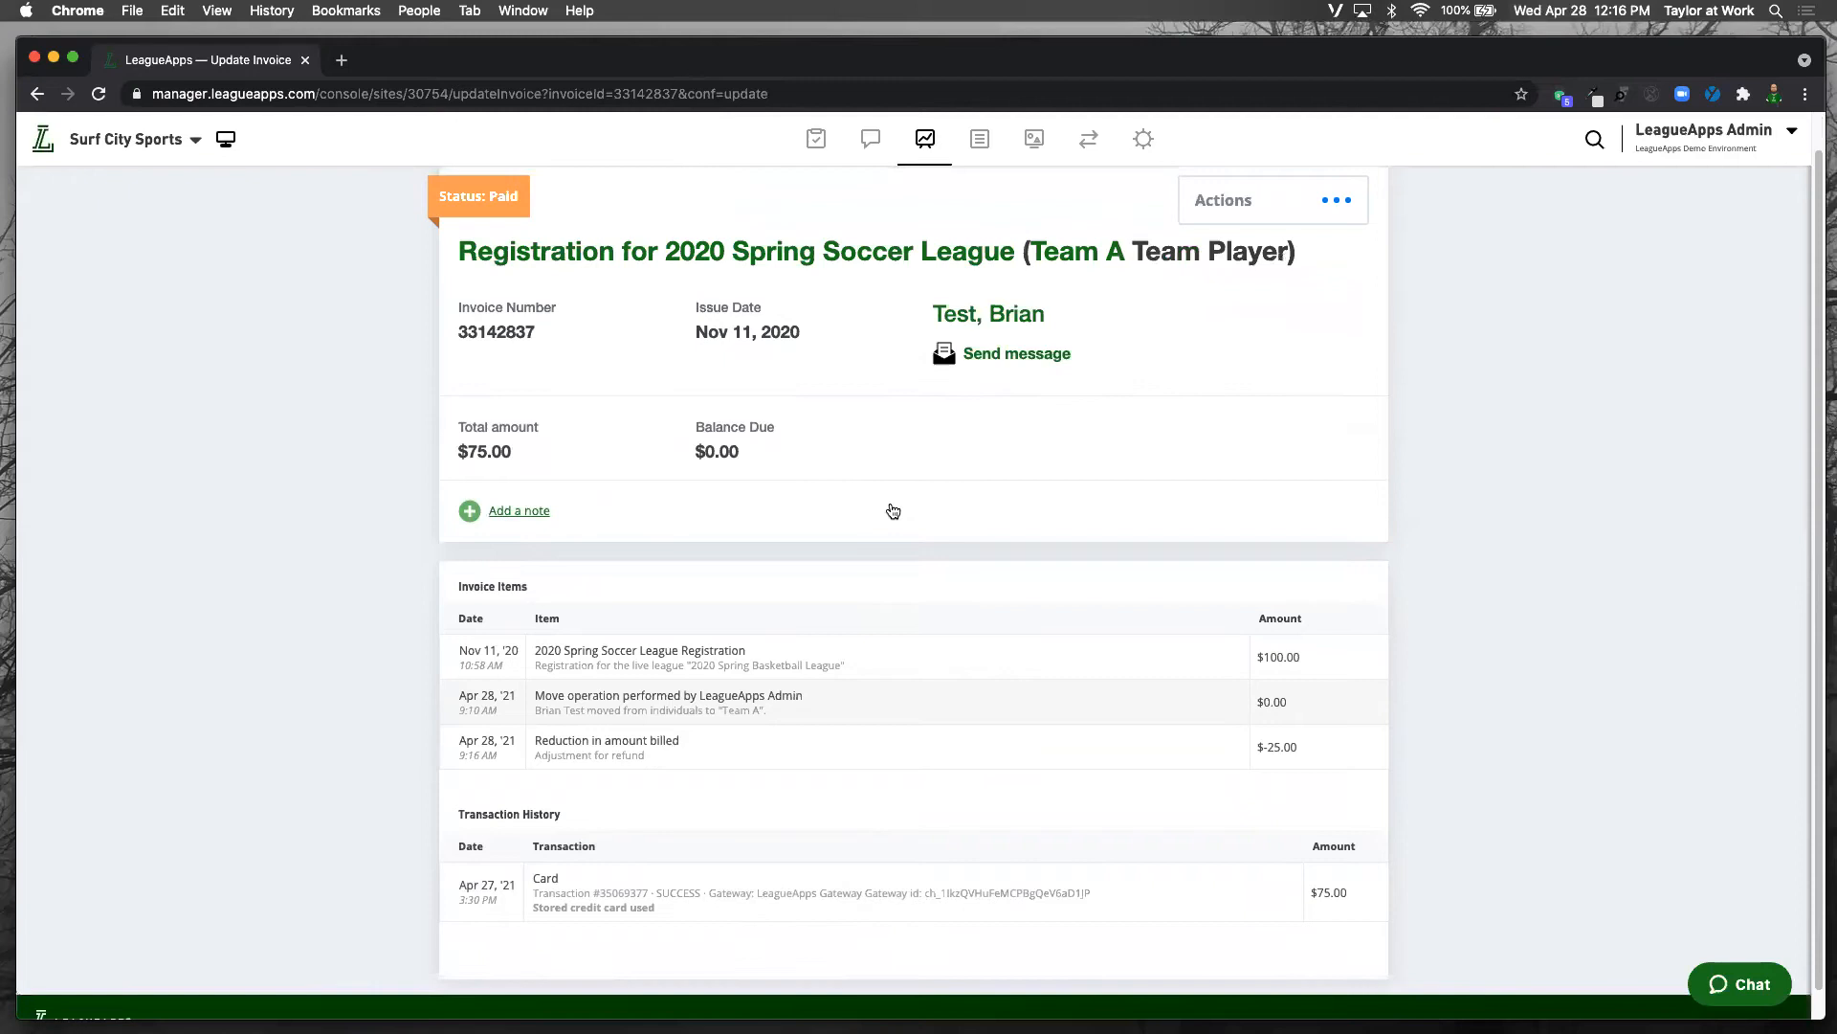
scroll(892, 510, up, 1)
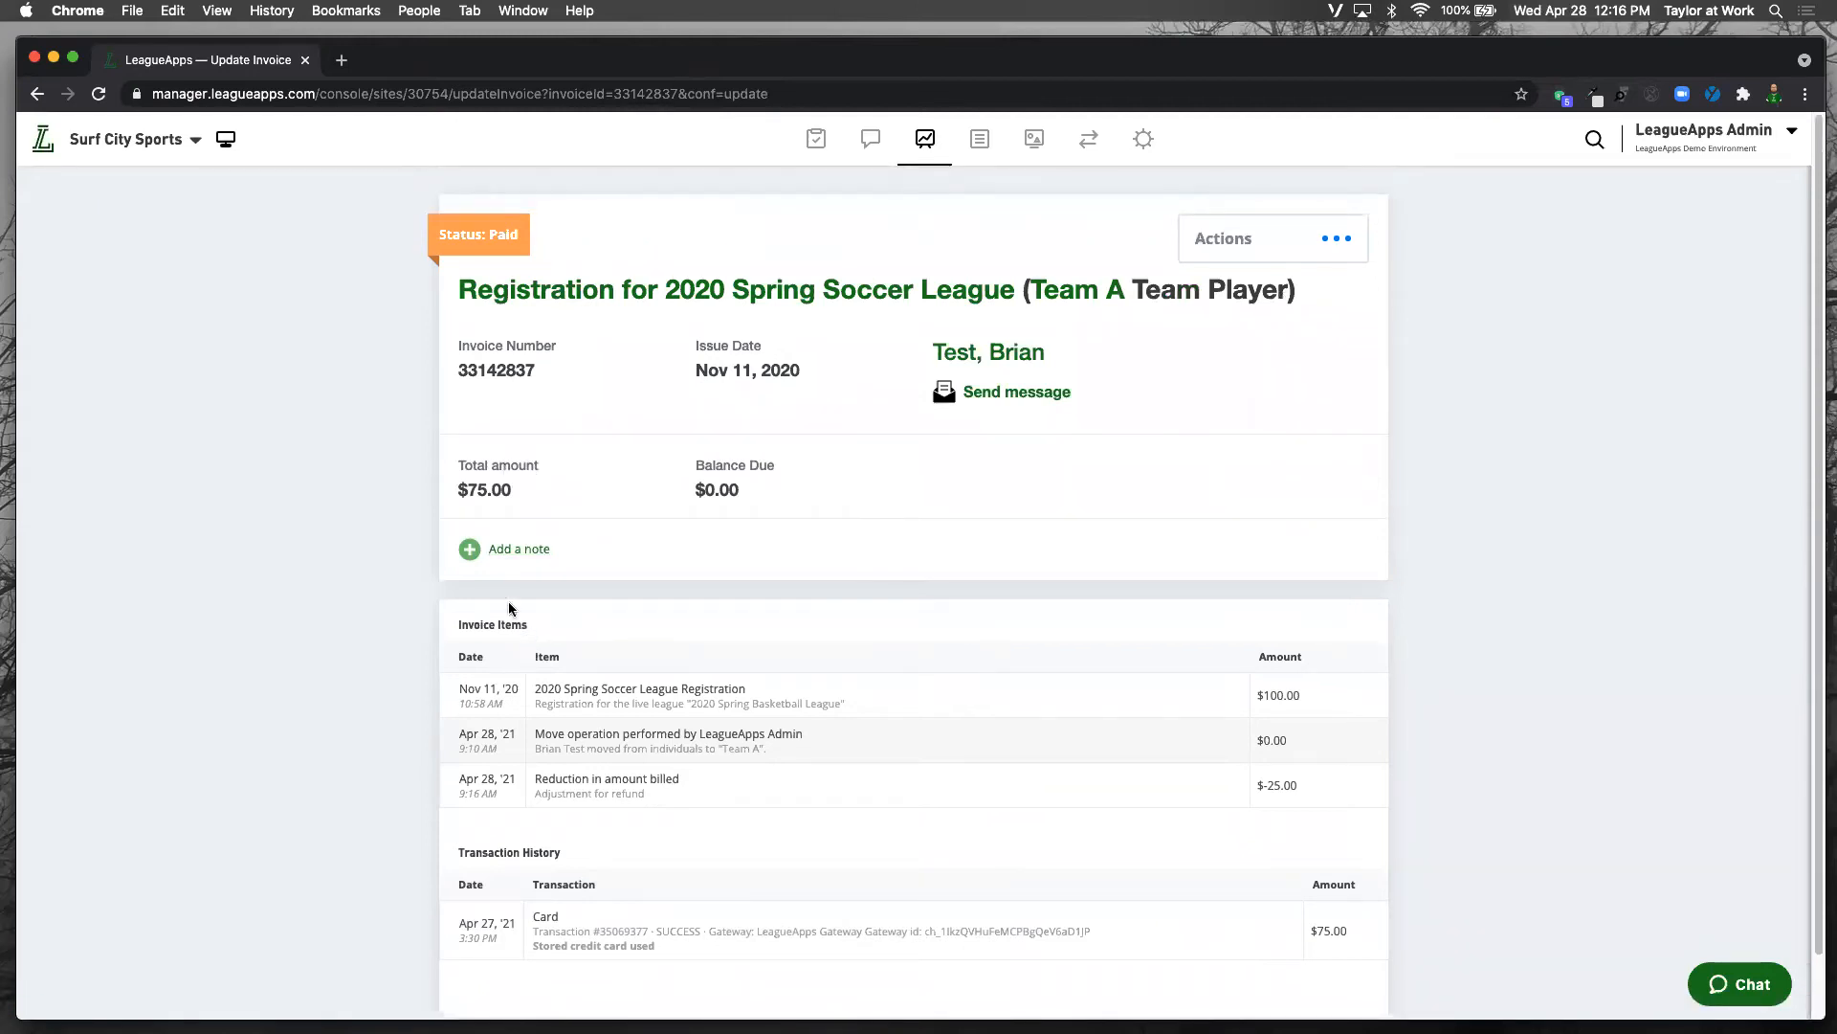
Step: Open the invoice's note editor and close it without adding a note
click(925, 141)
click(524, 554)
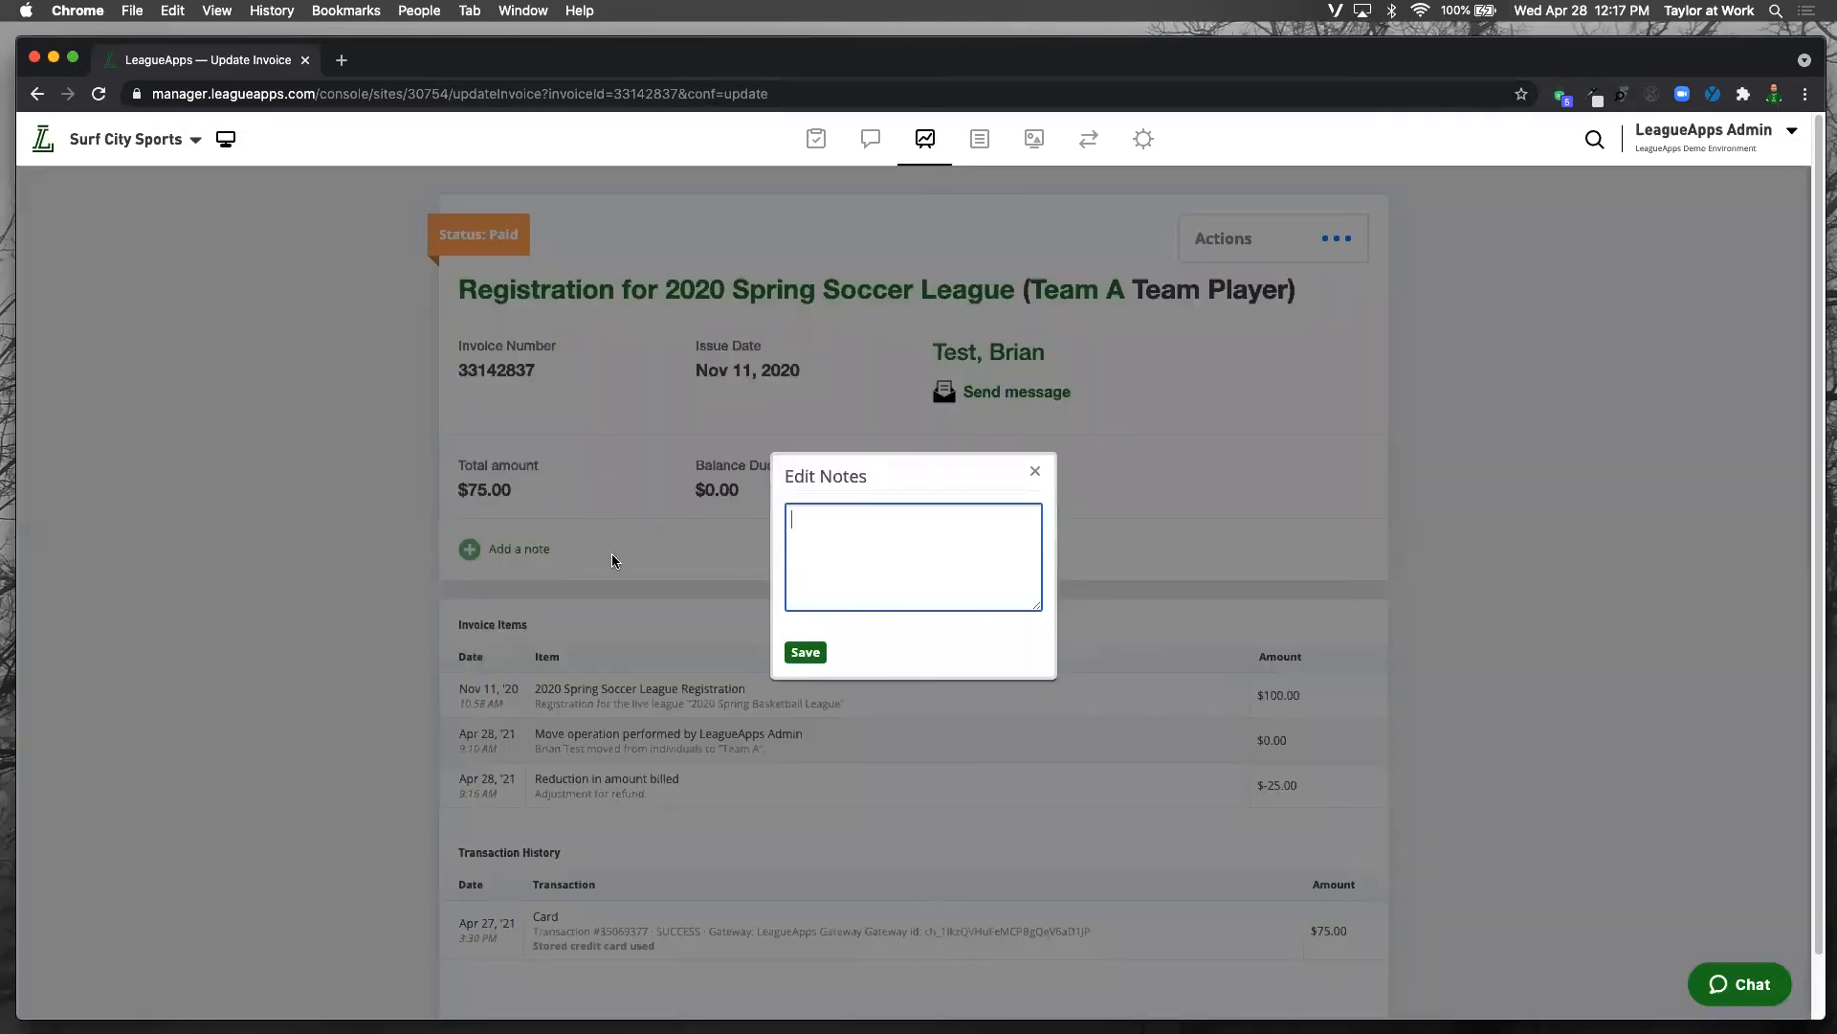
click(1037, 473)
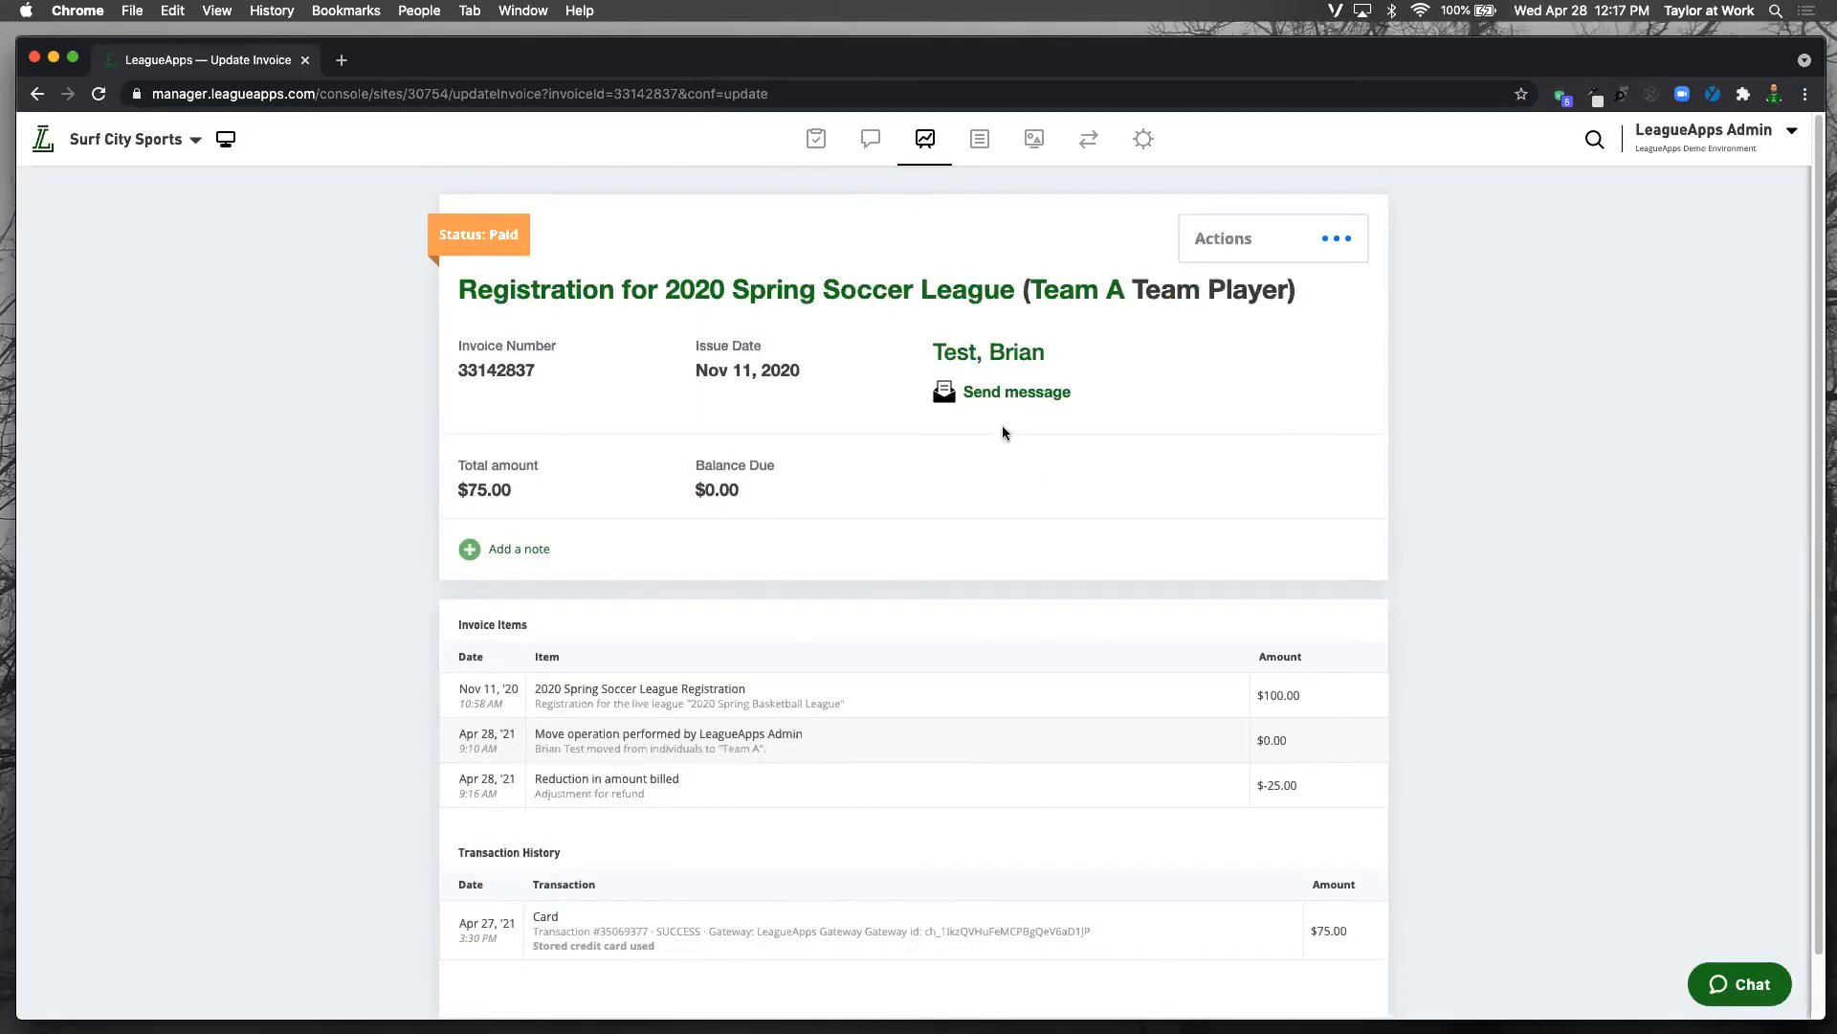
Step: Leave the invoice and return to the Surf City Sports site dashboard
scroll(1001, 425, down, 1)
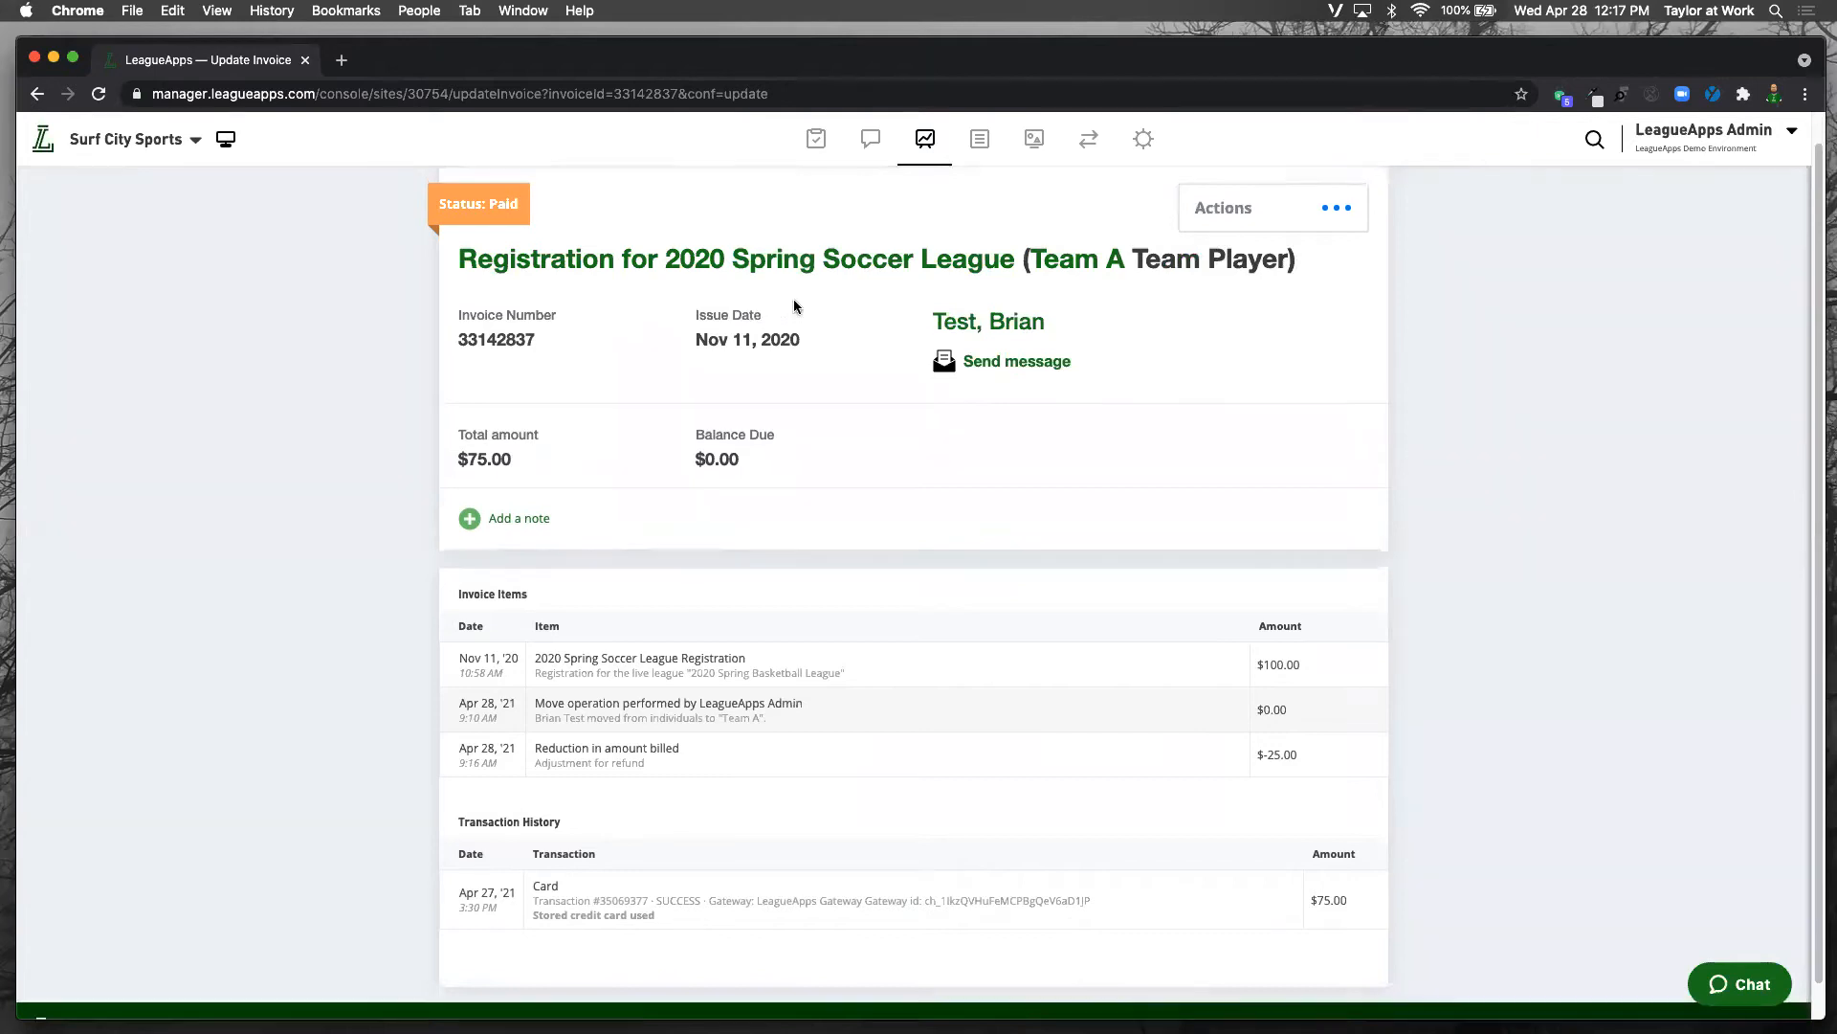
scroll(751, 302, up, 1)
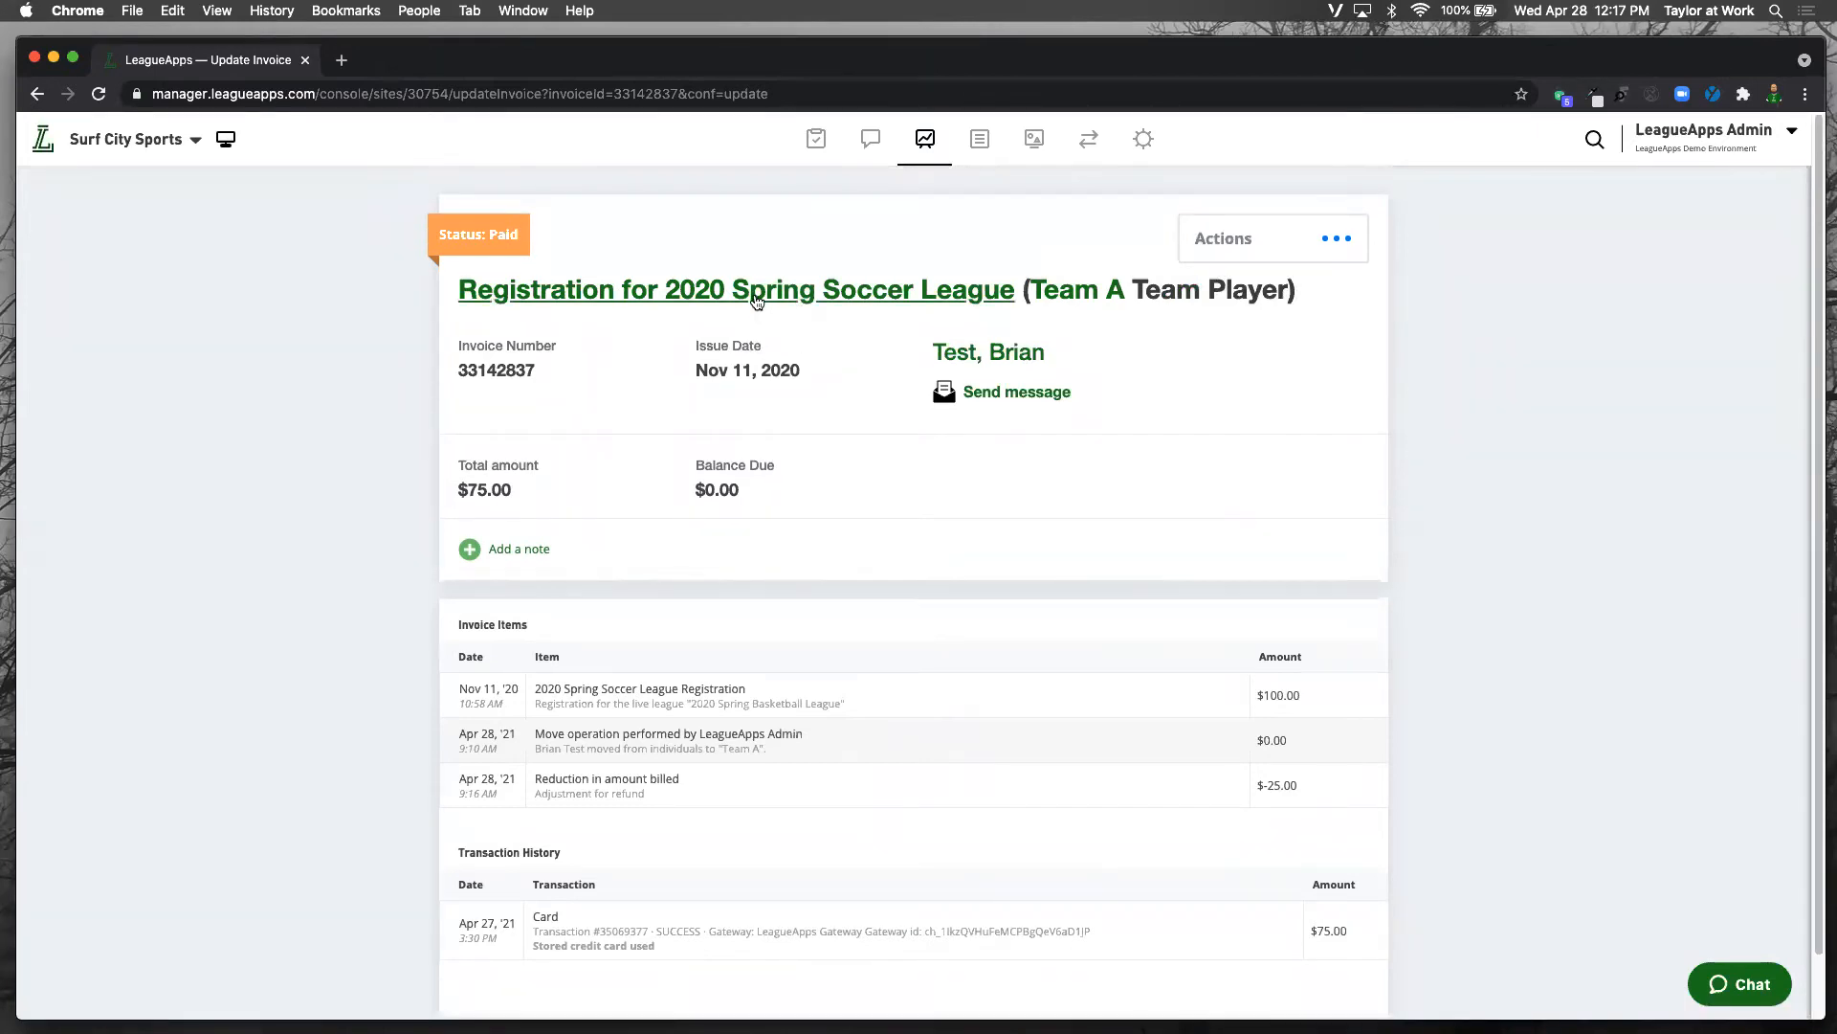
click(42, 143)
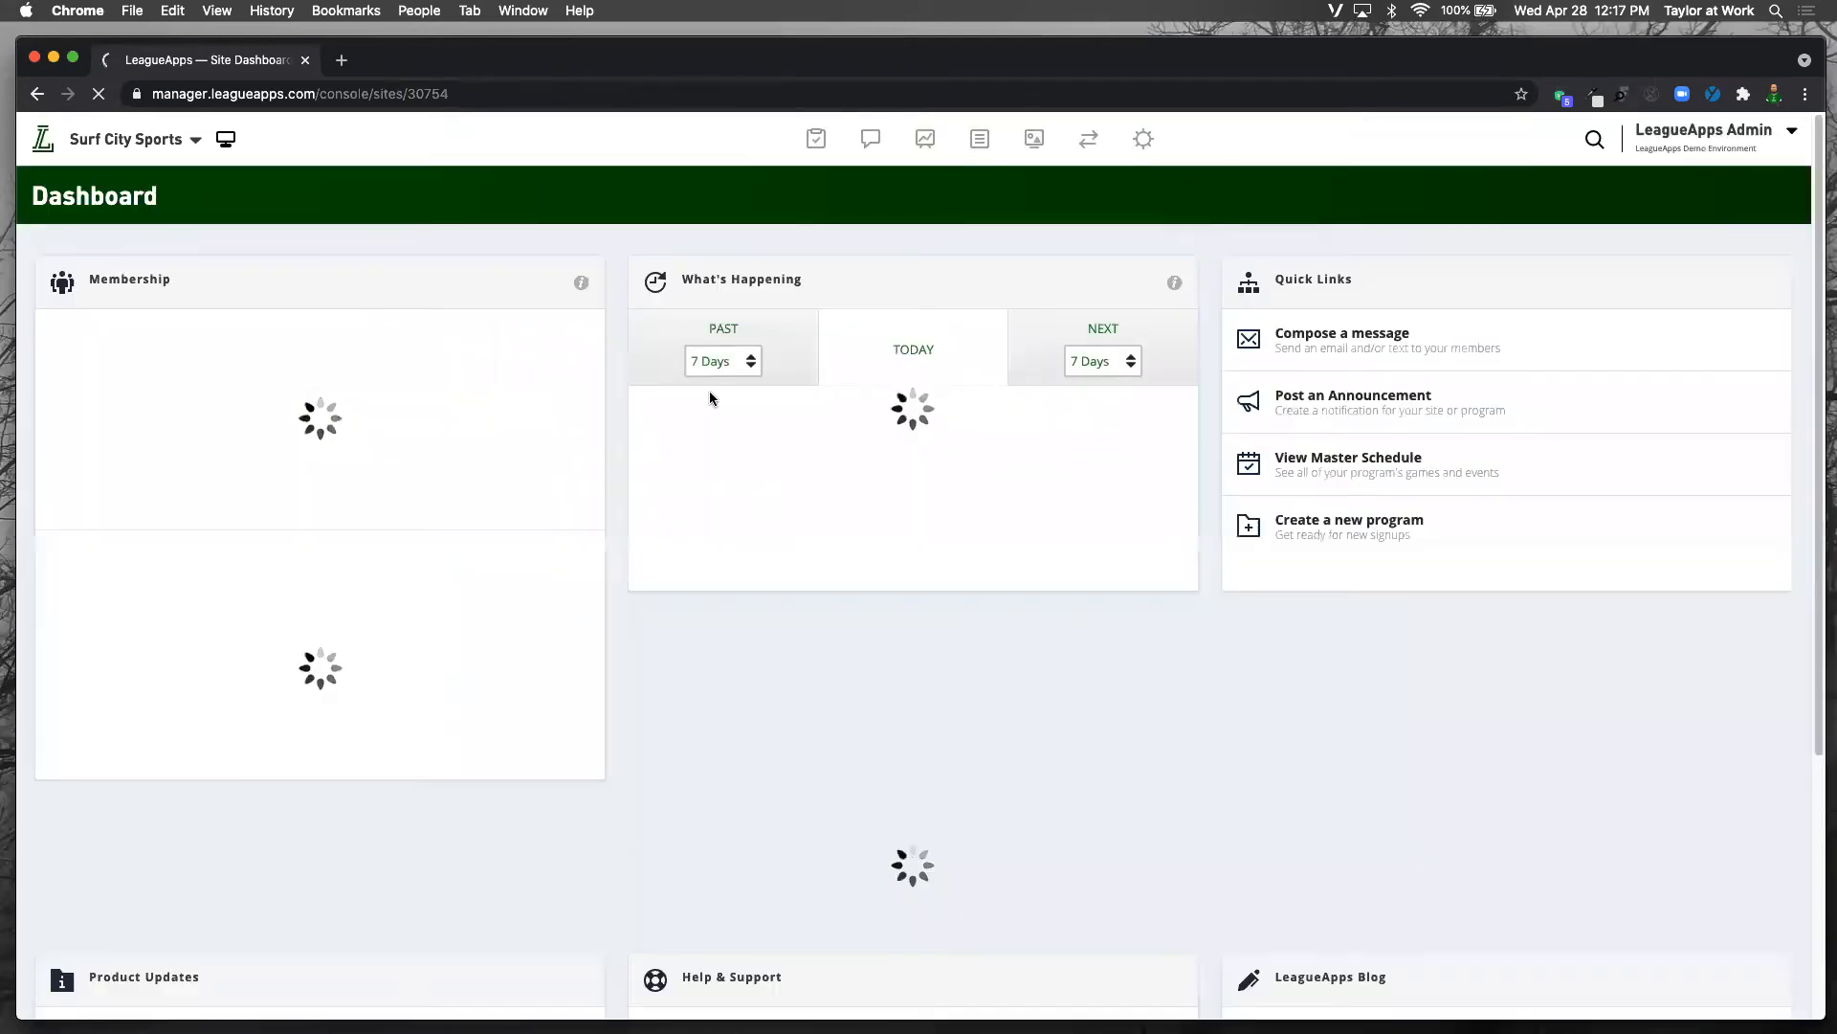
Step: Open the 2020 Spring Soccer League player list, then open the unpaid Team A player's invoice and review its items and transaction history
scroll(749, 417, down, 10)
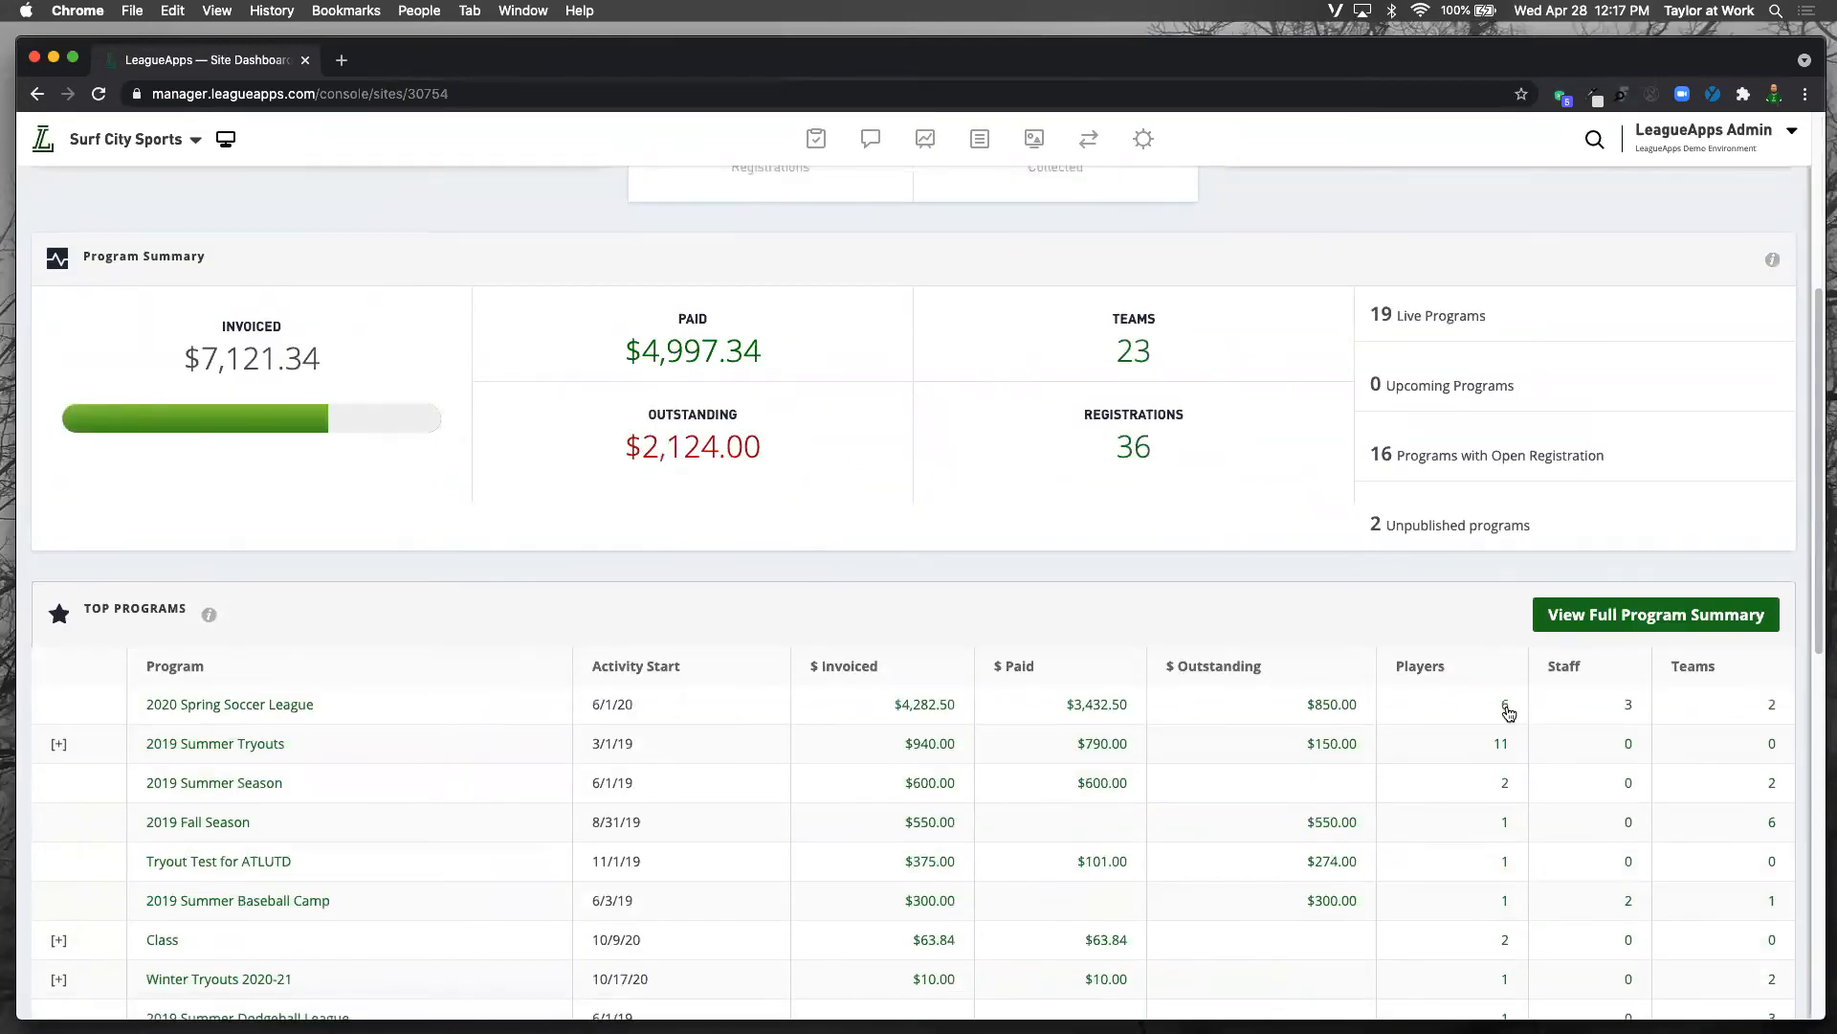
click(1504, 704)
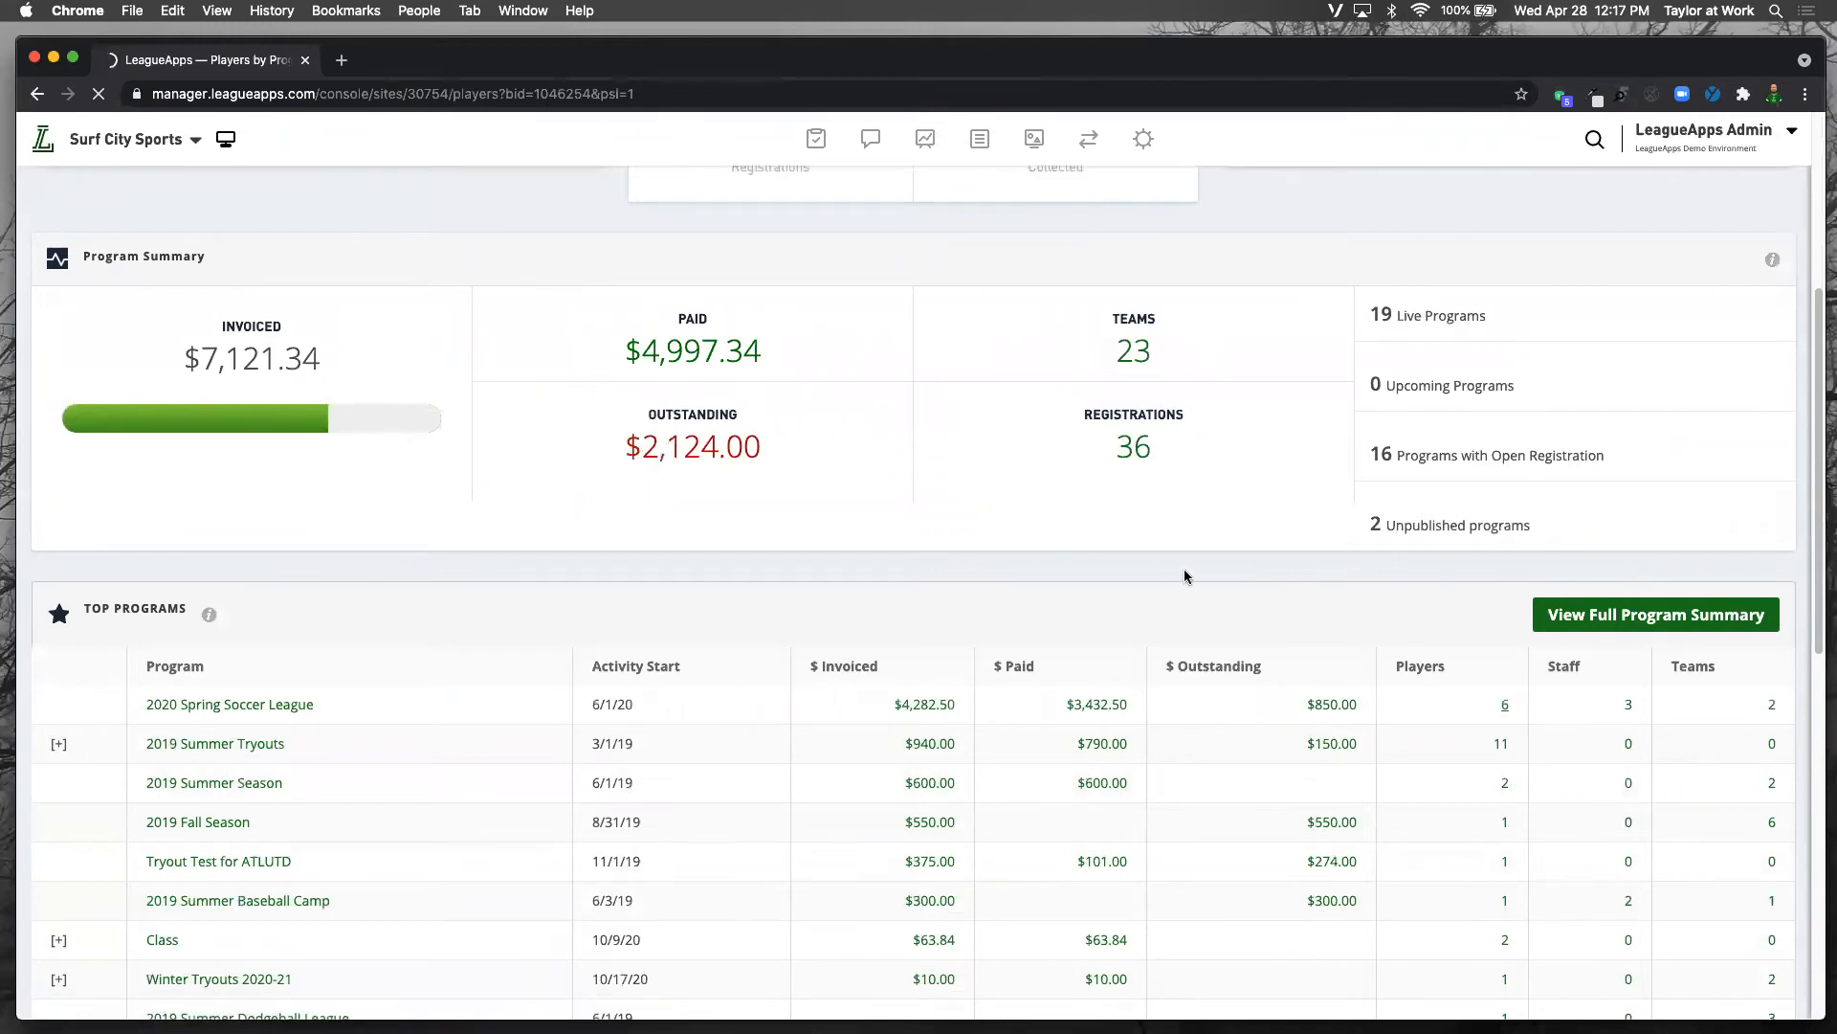
scroll(1083, 522, down, 3)
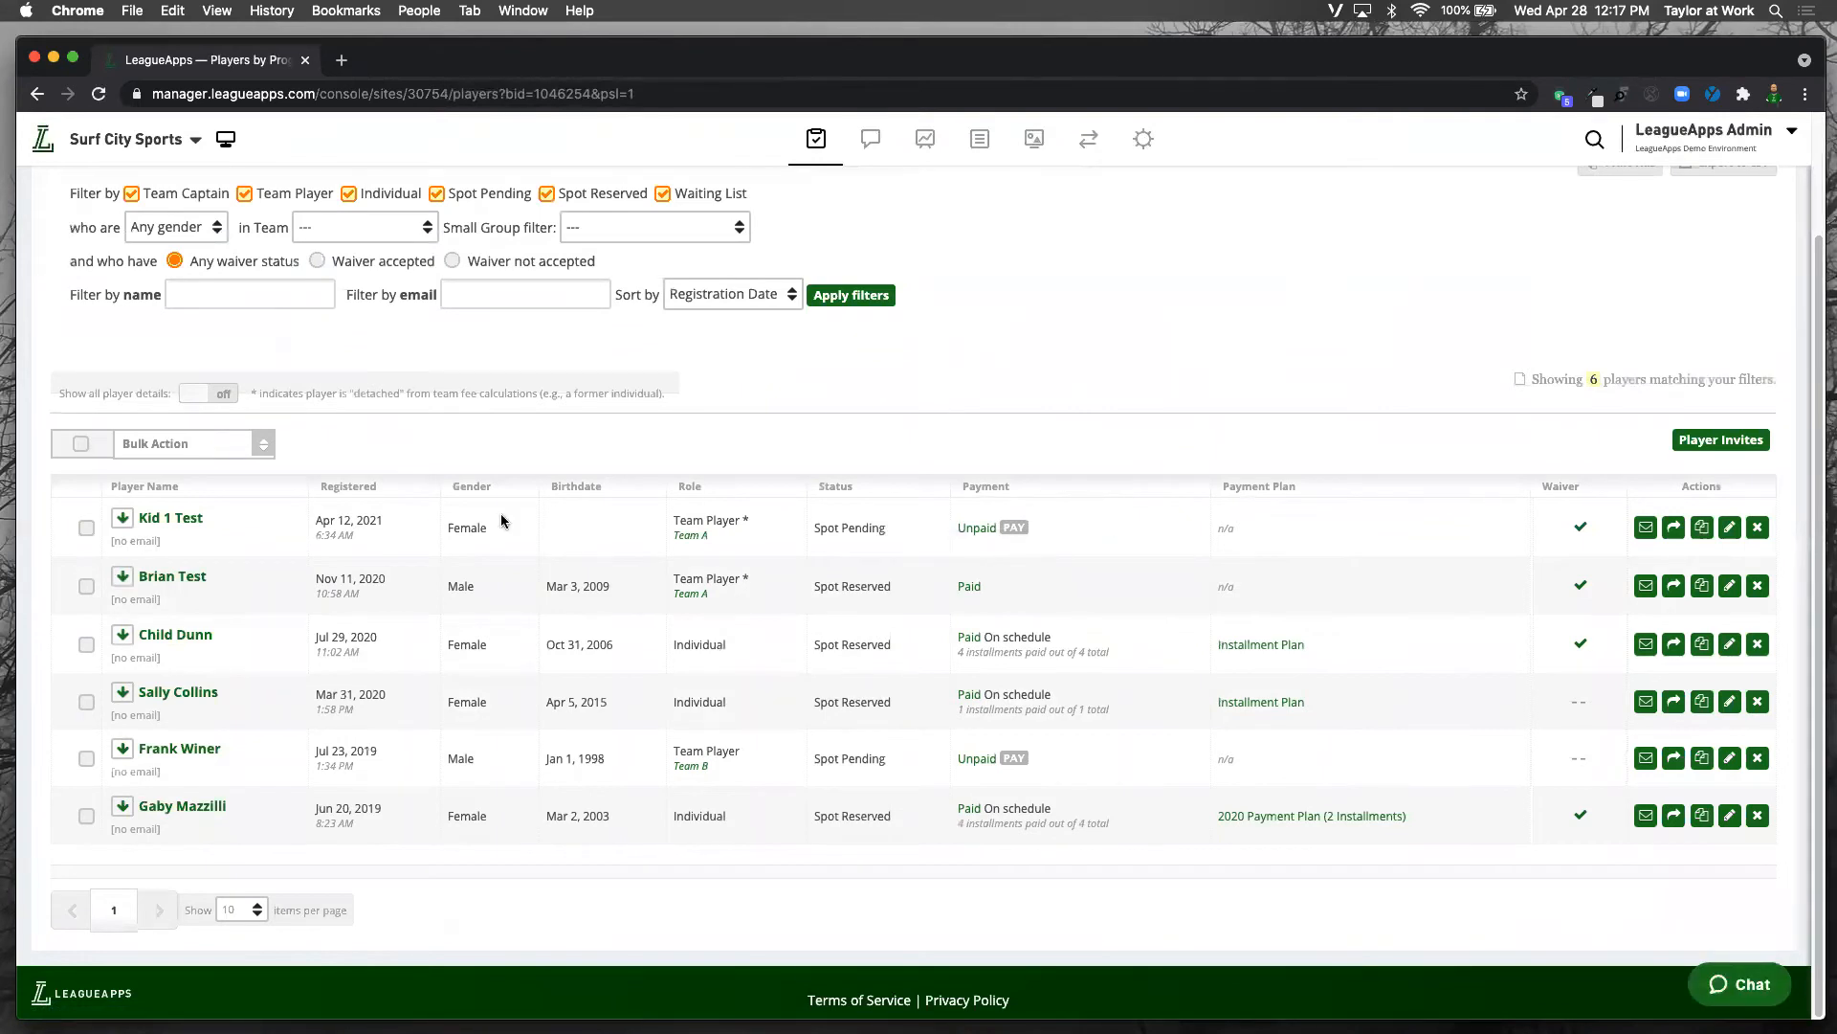
click(972, 530)
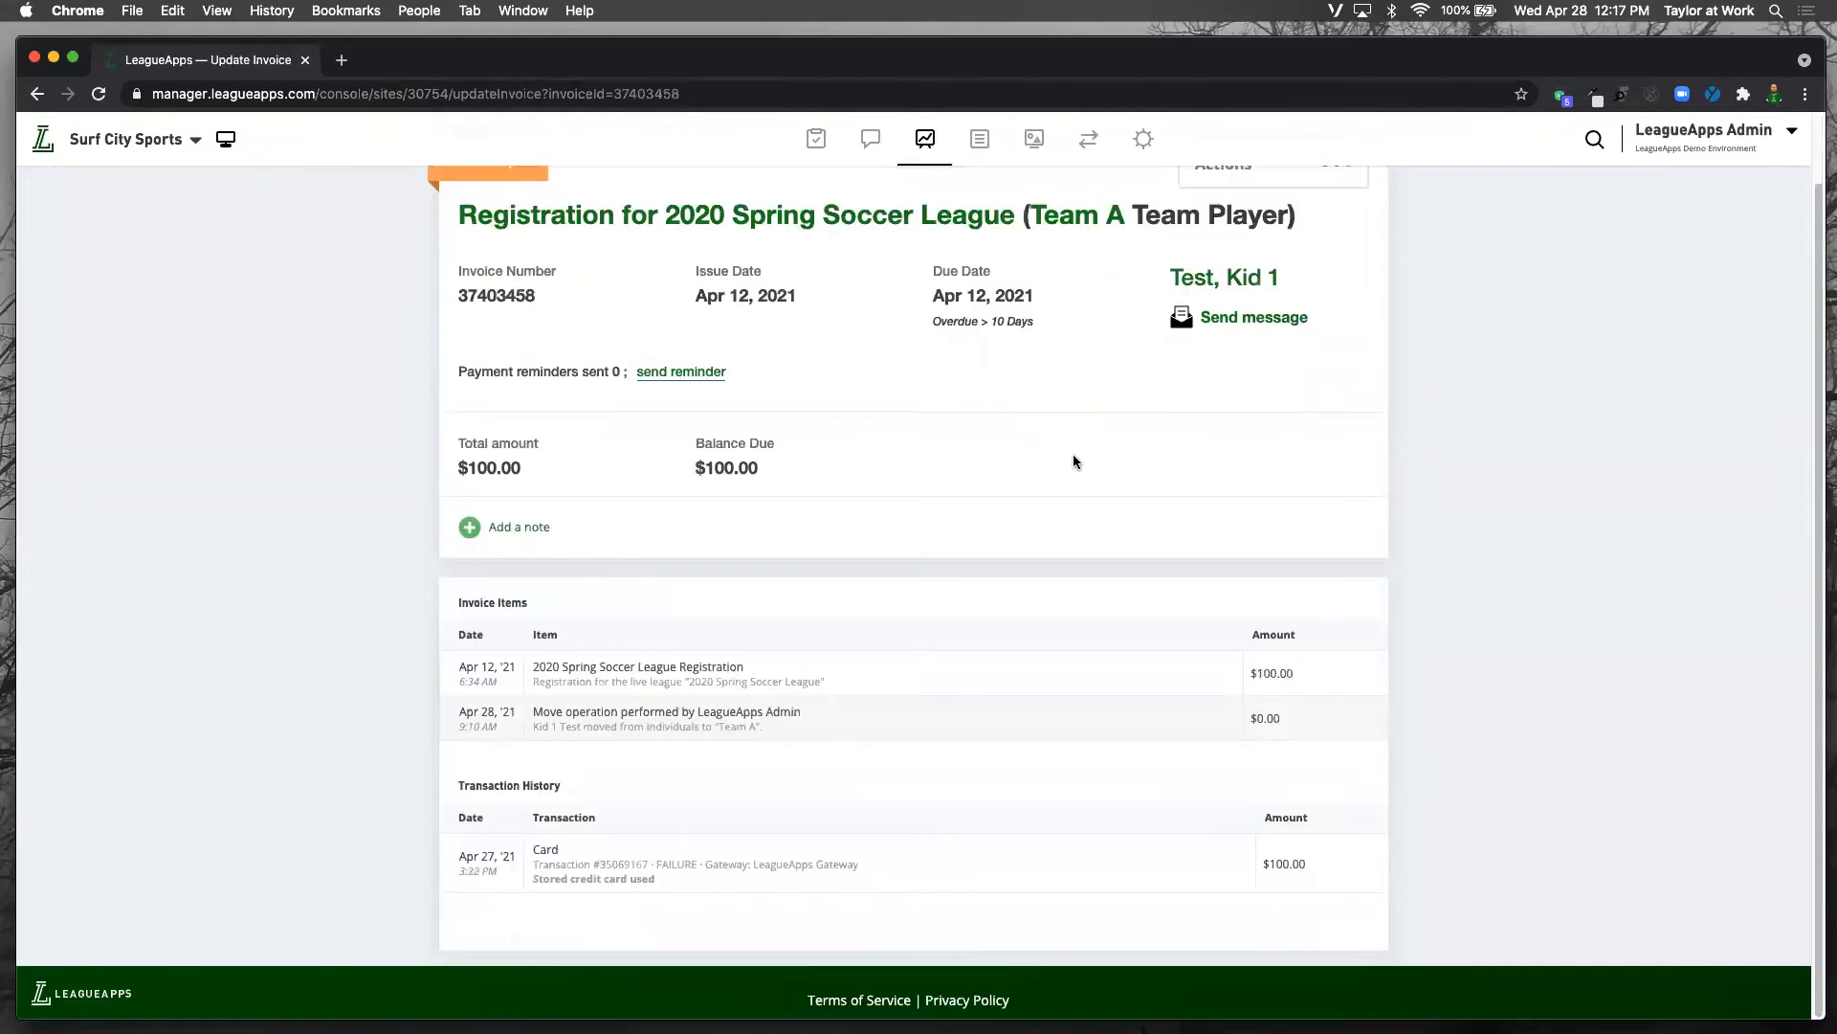
scroll(1354, 534, down, 2)
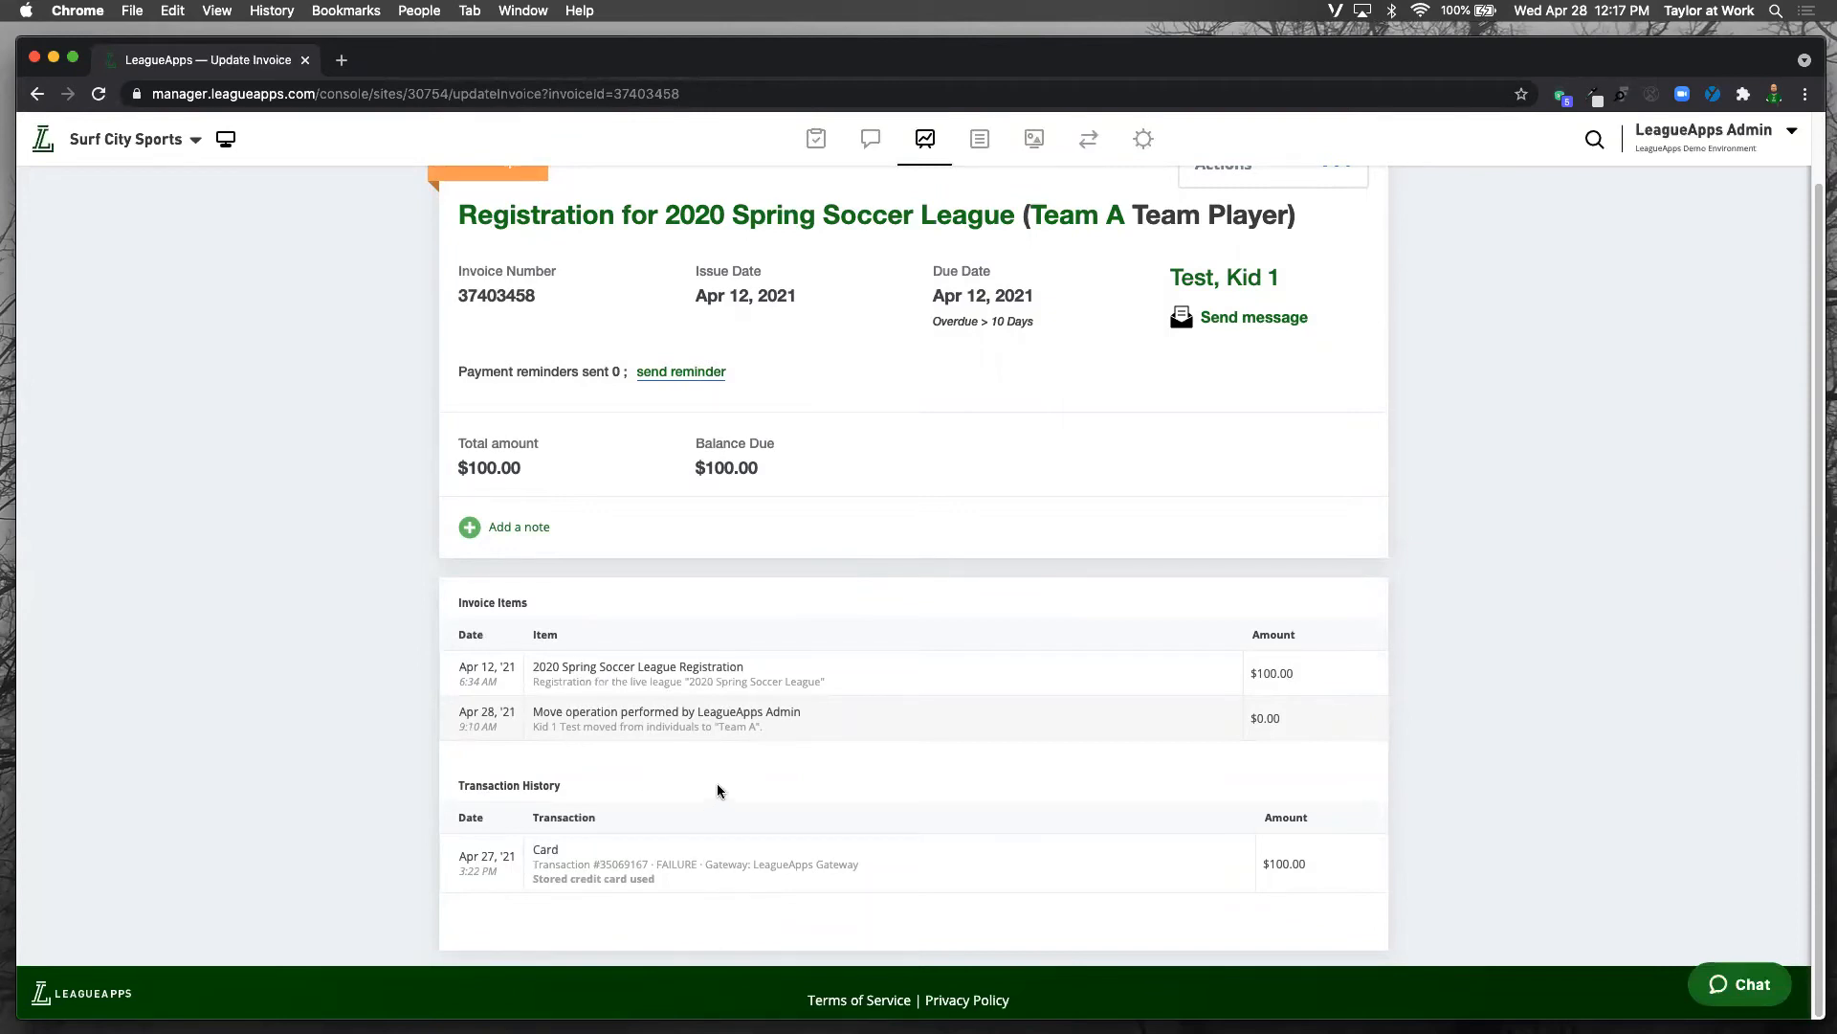
scroll(720, 790, up, 2)
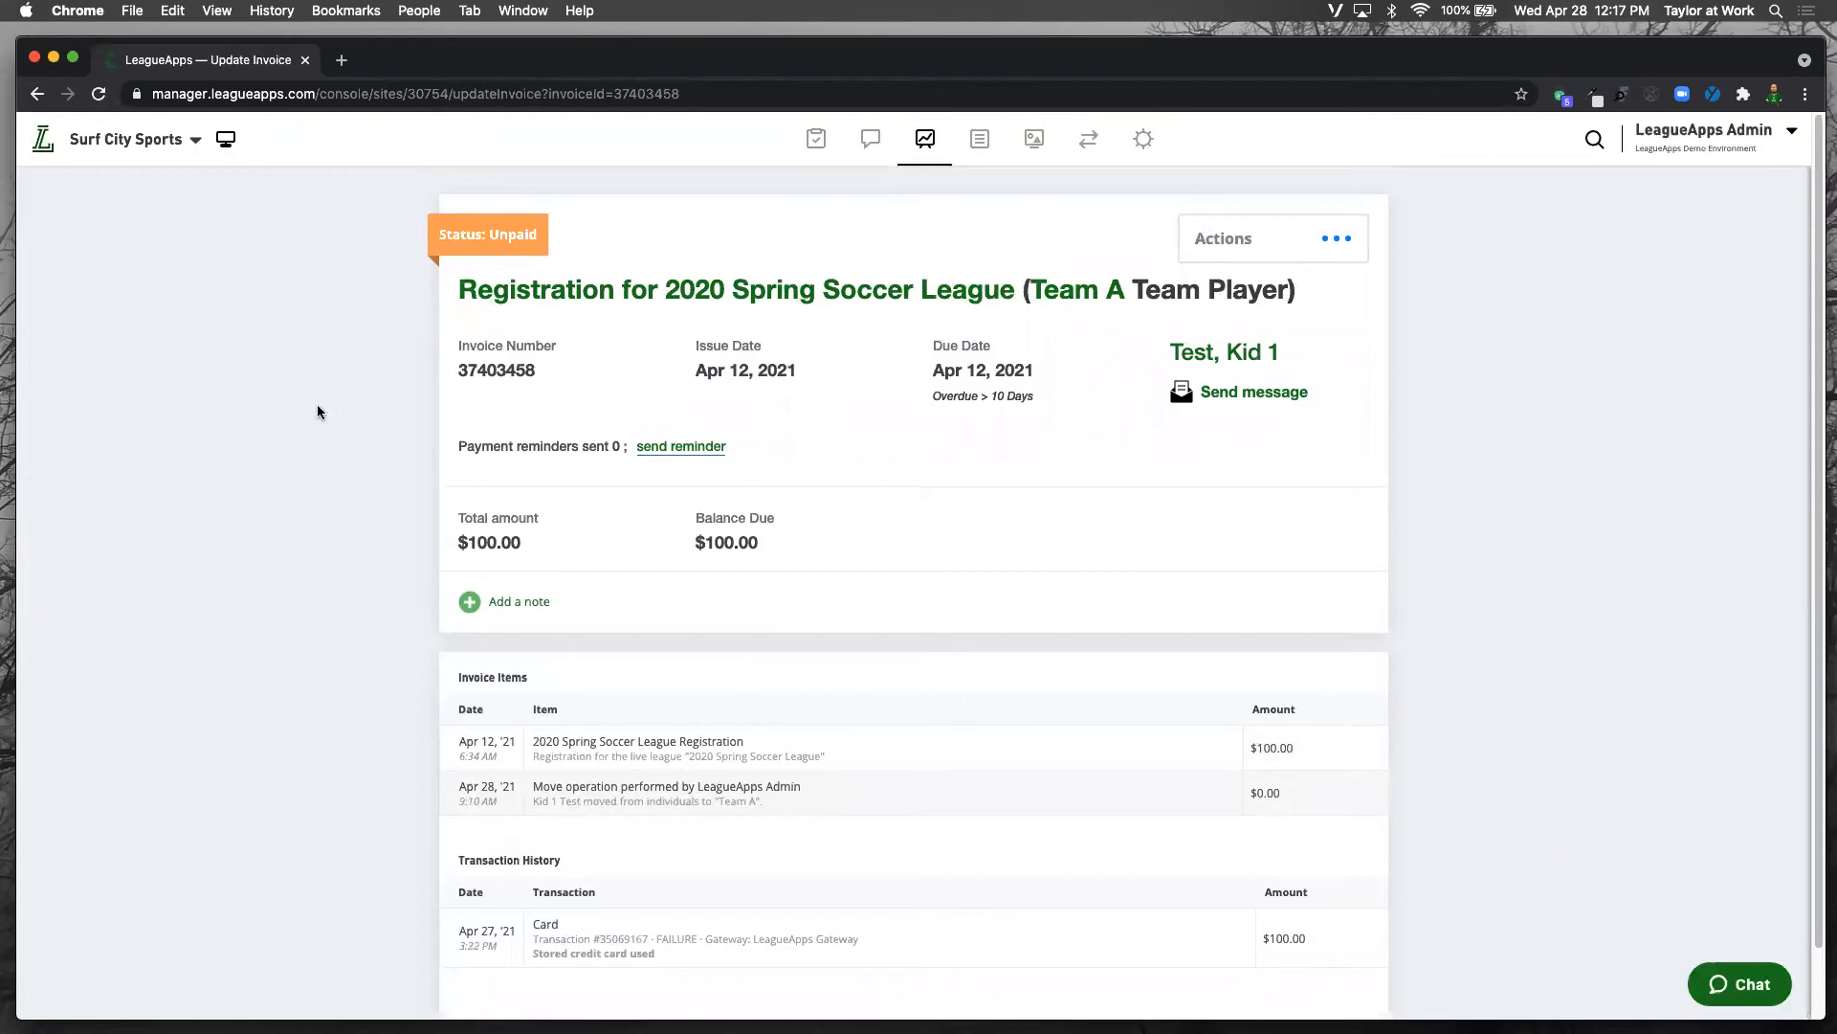
Step: Return to the player list, reopen the unpaid Team A invoice and void it without a note, confirming the cancellation
key(super+bracketleft)
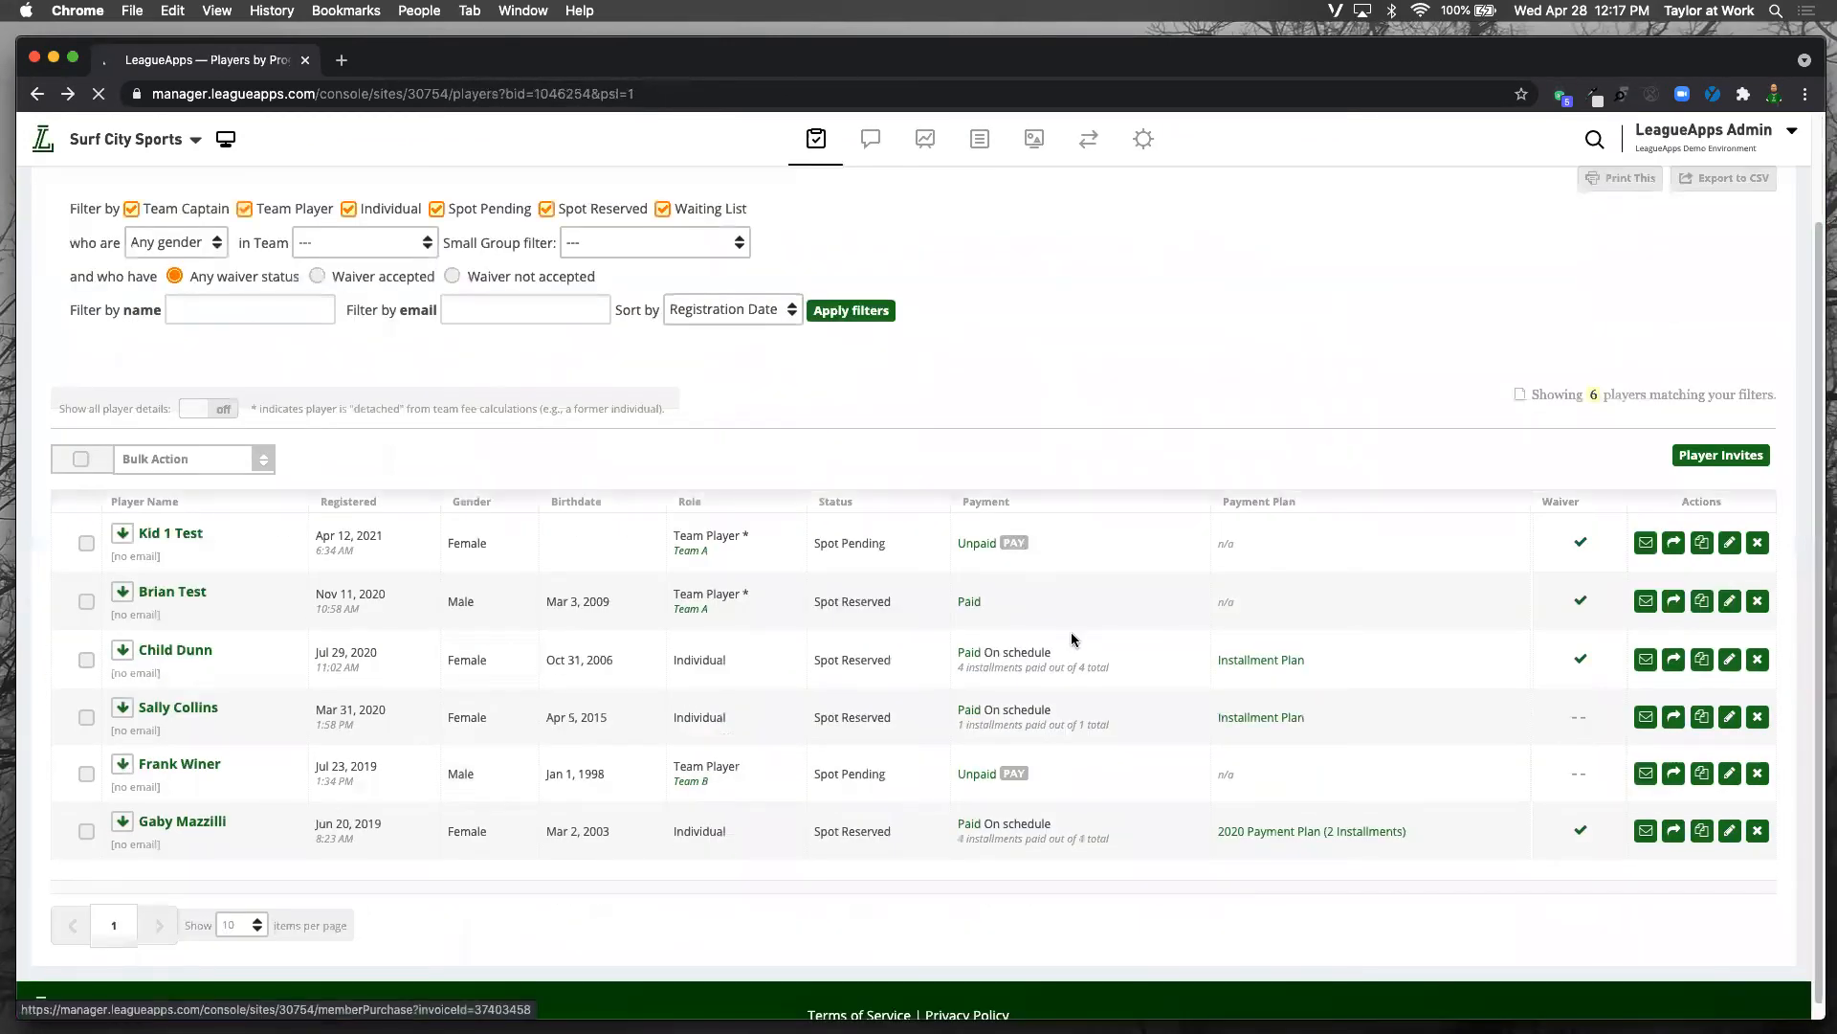
click(977, 543)
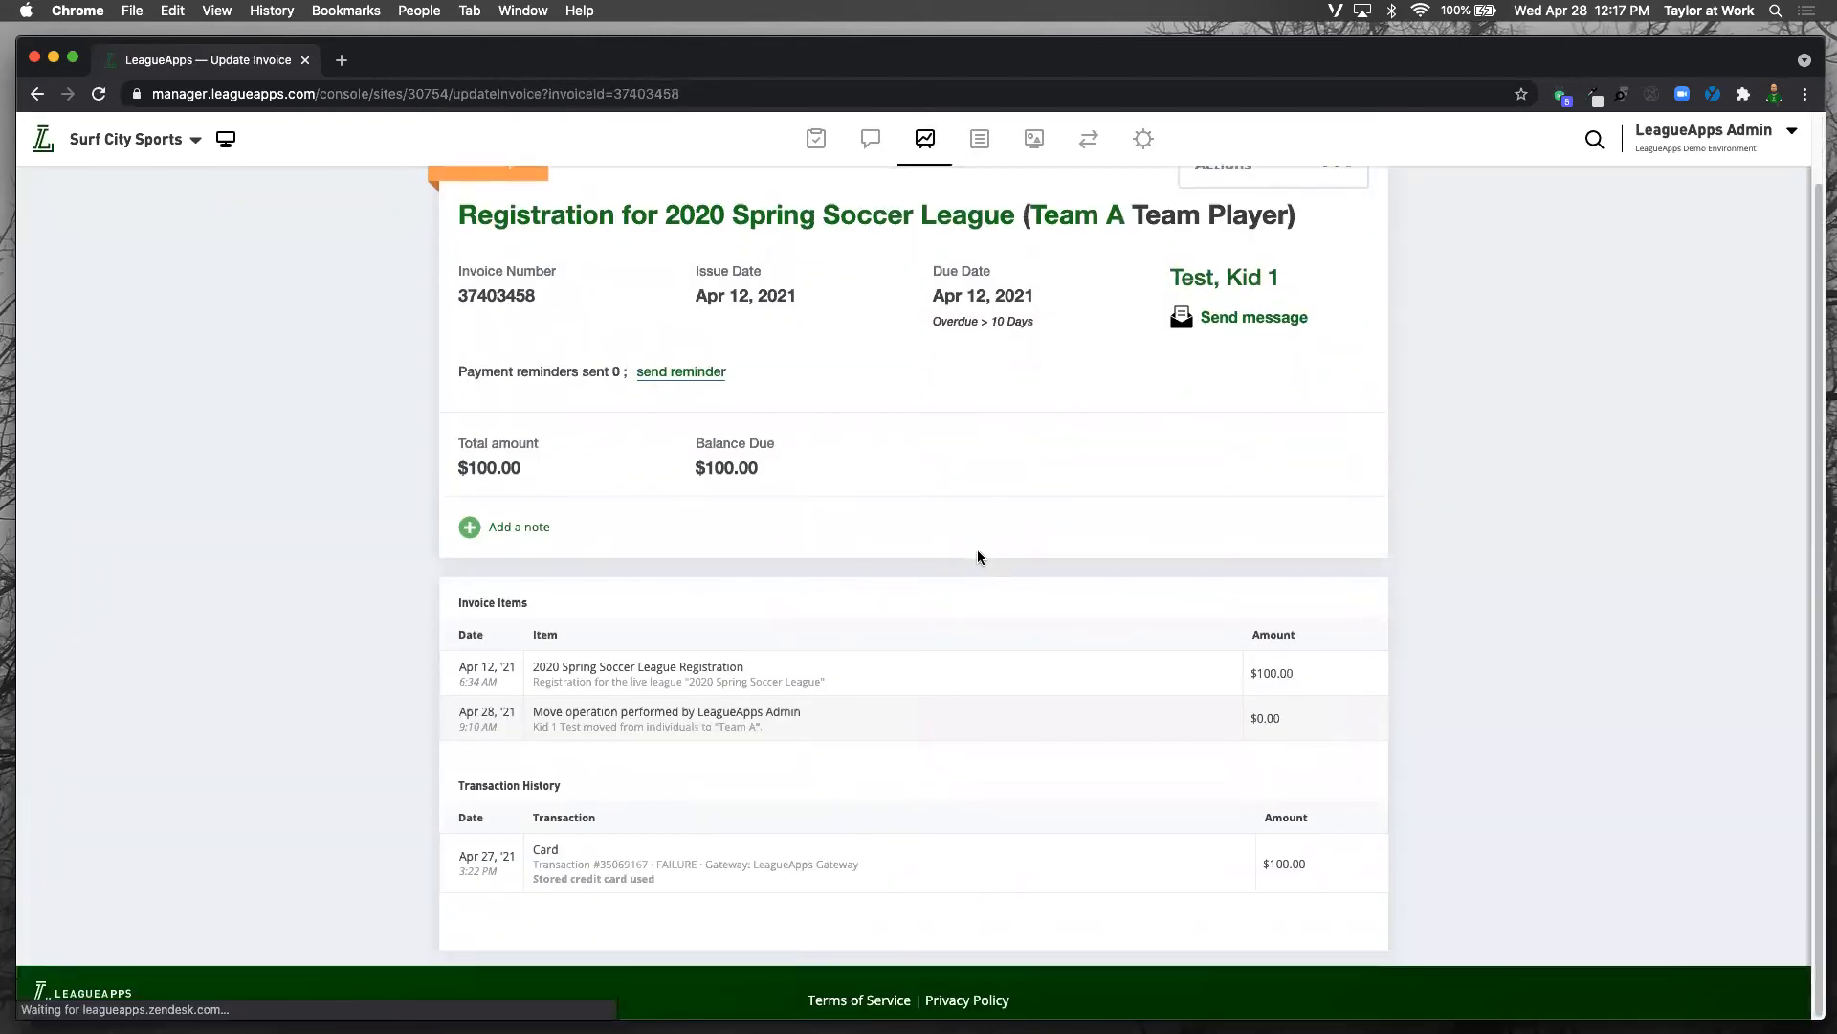
click(1335, 233)
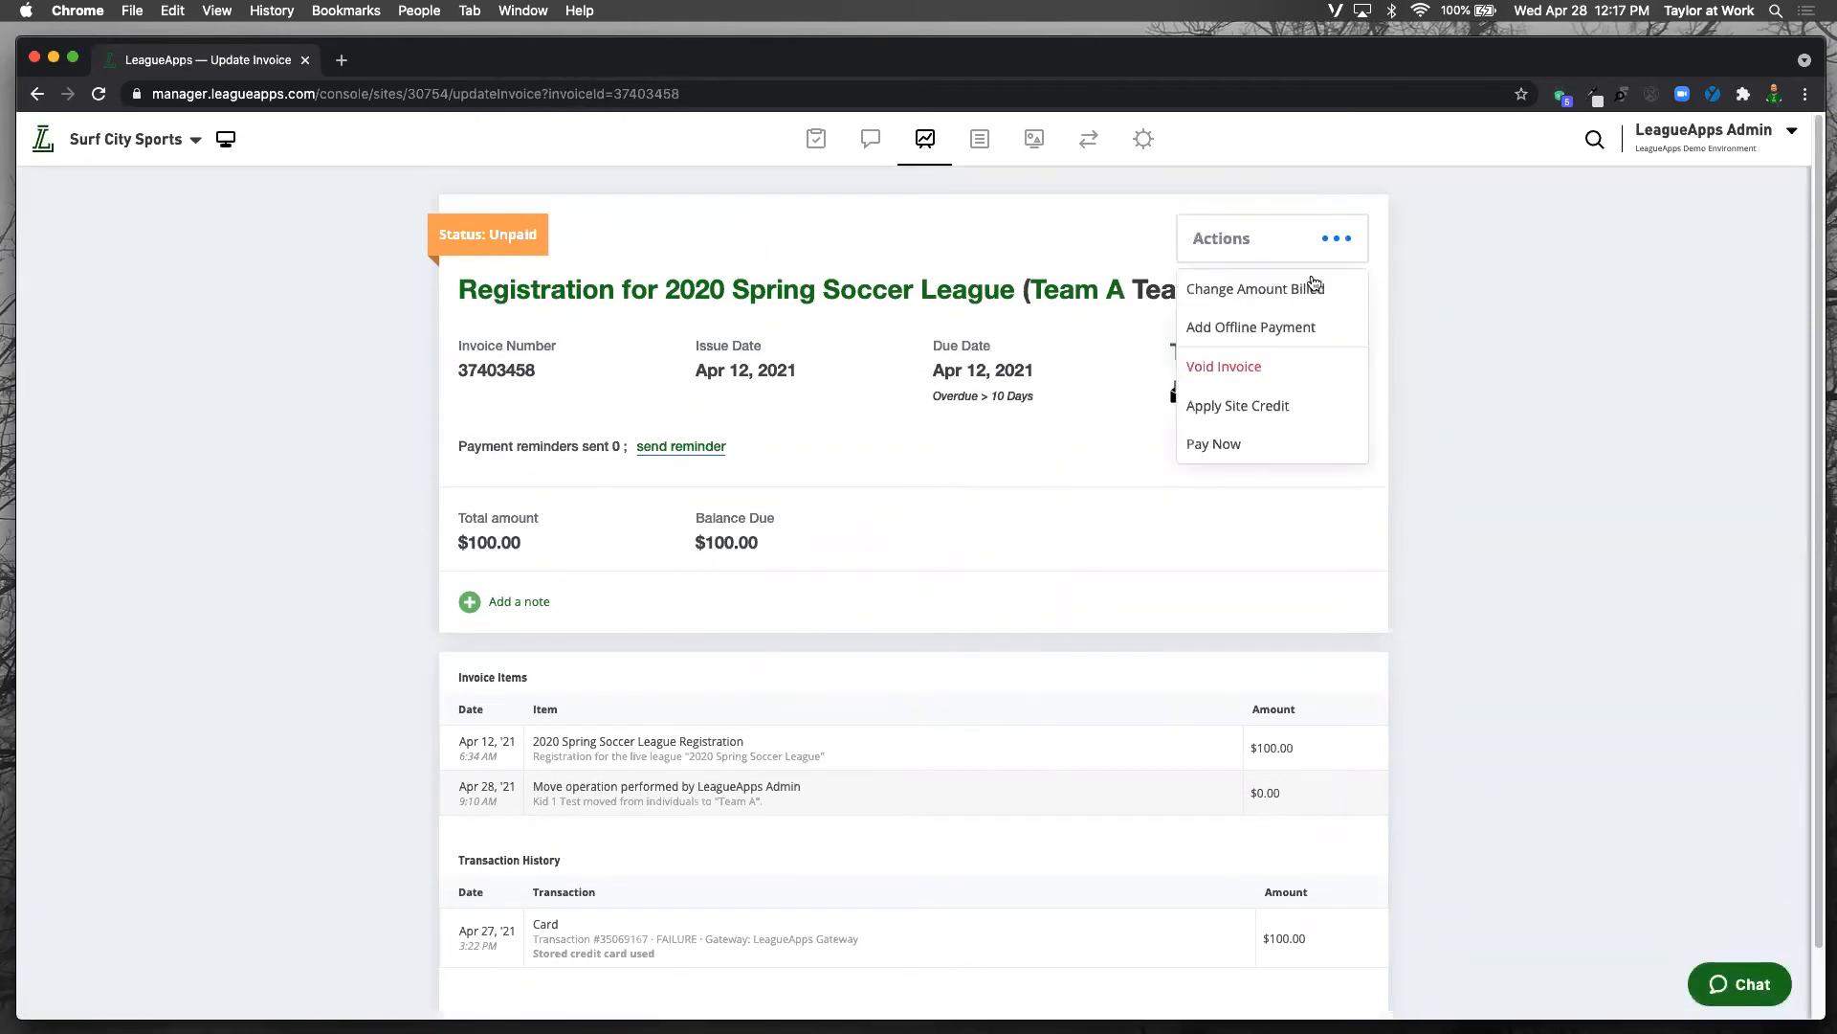
click(1293, 251)
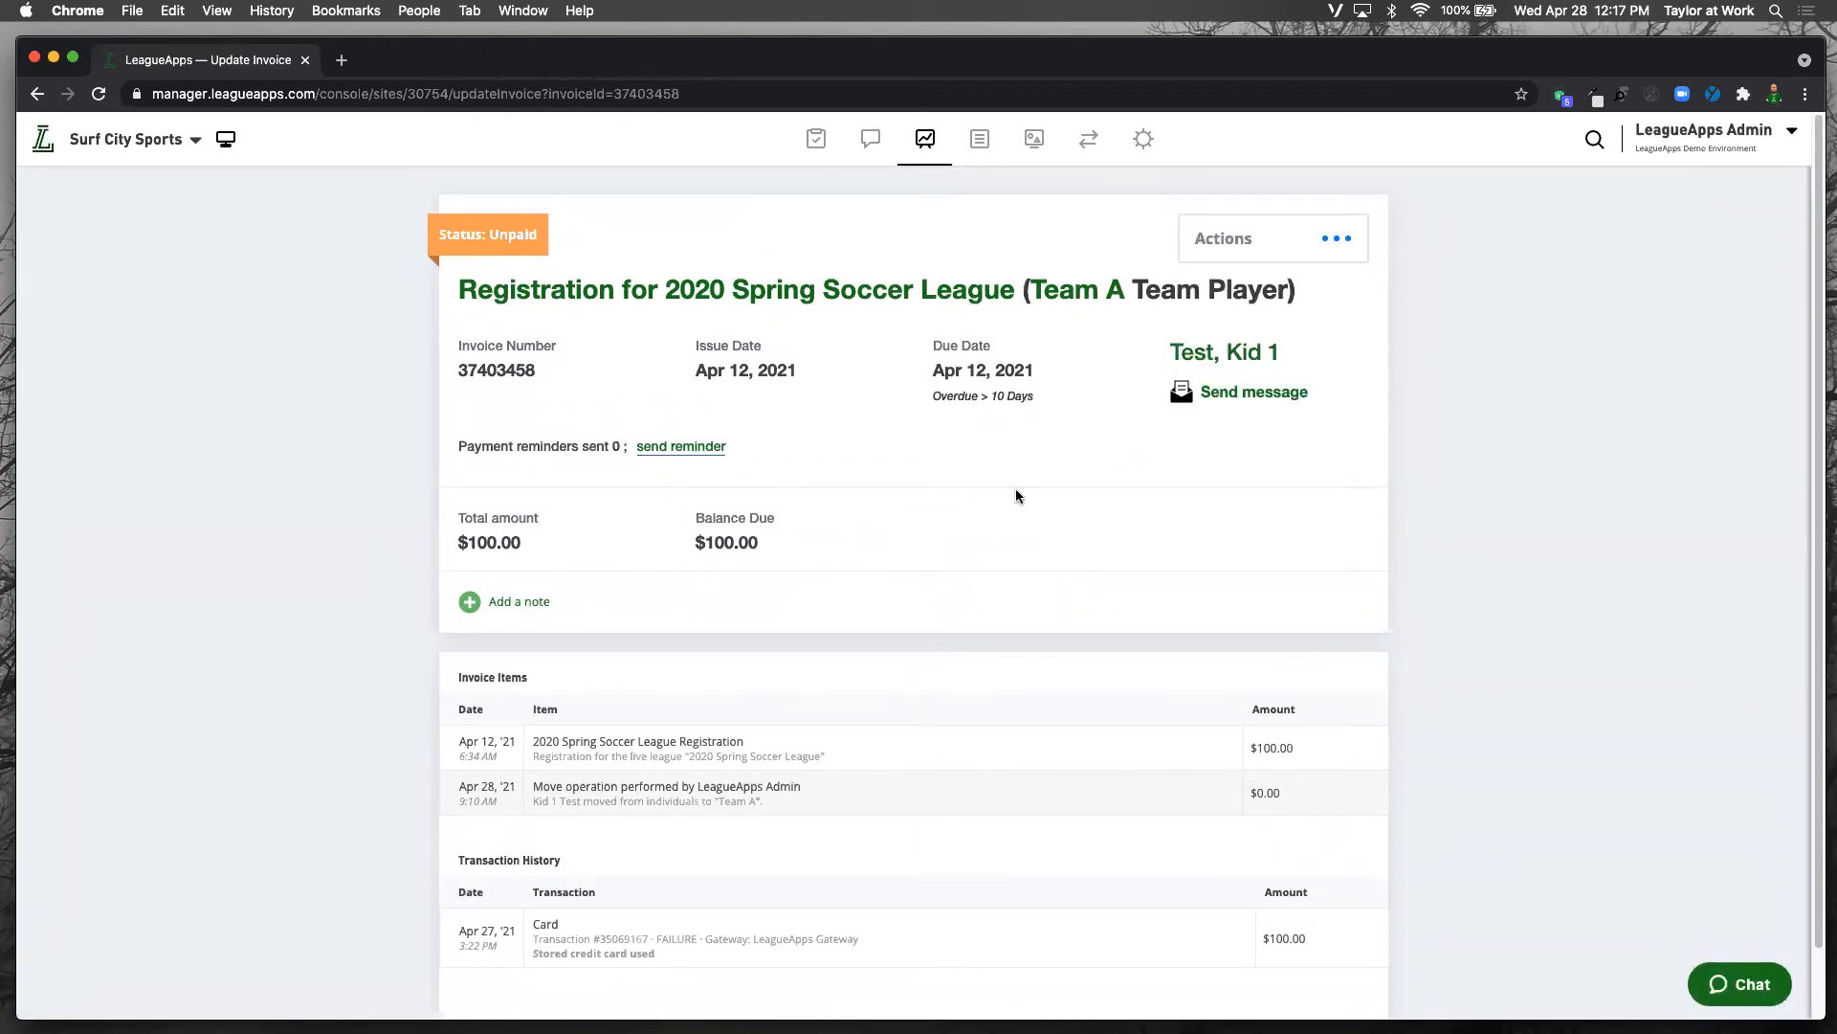
click(1340, 242)
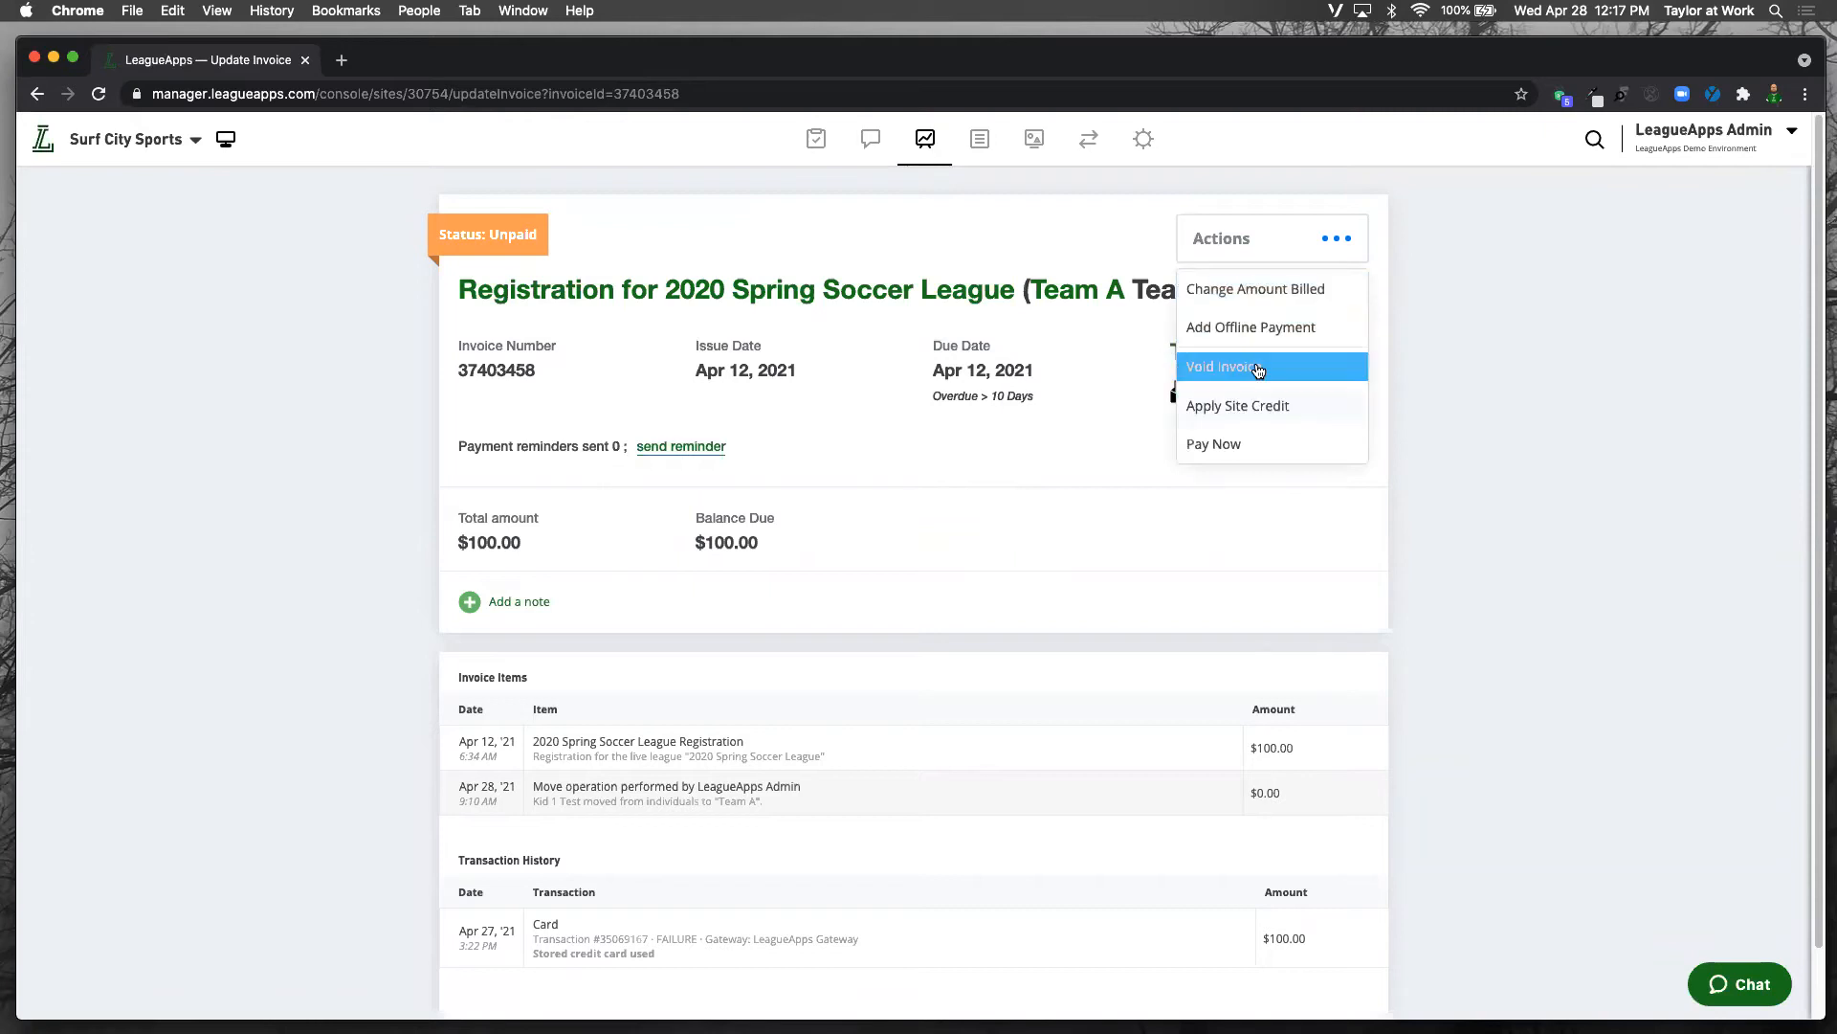
click(1240, 369)
scroll(542, 500, down, 4)
click(497, 523)
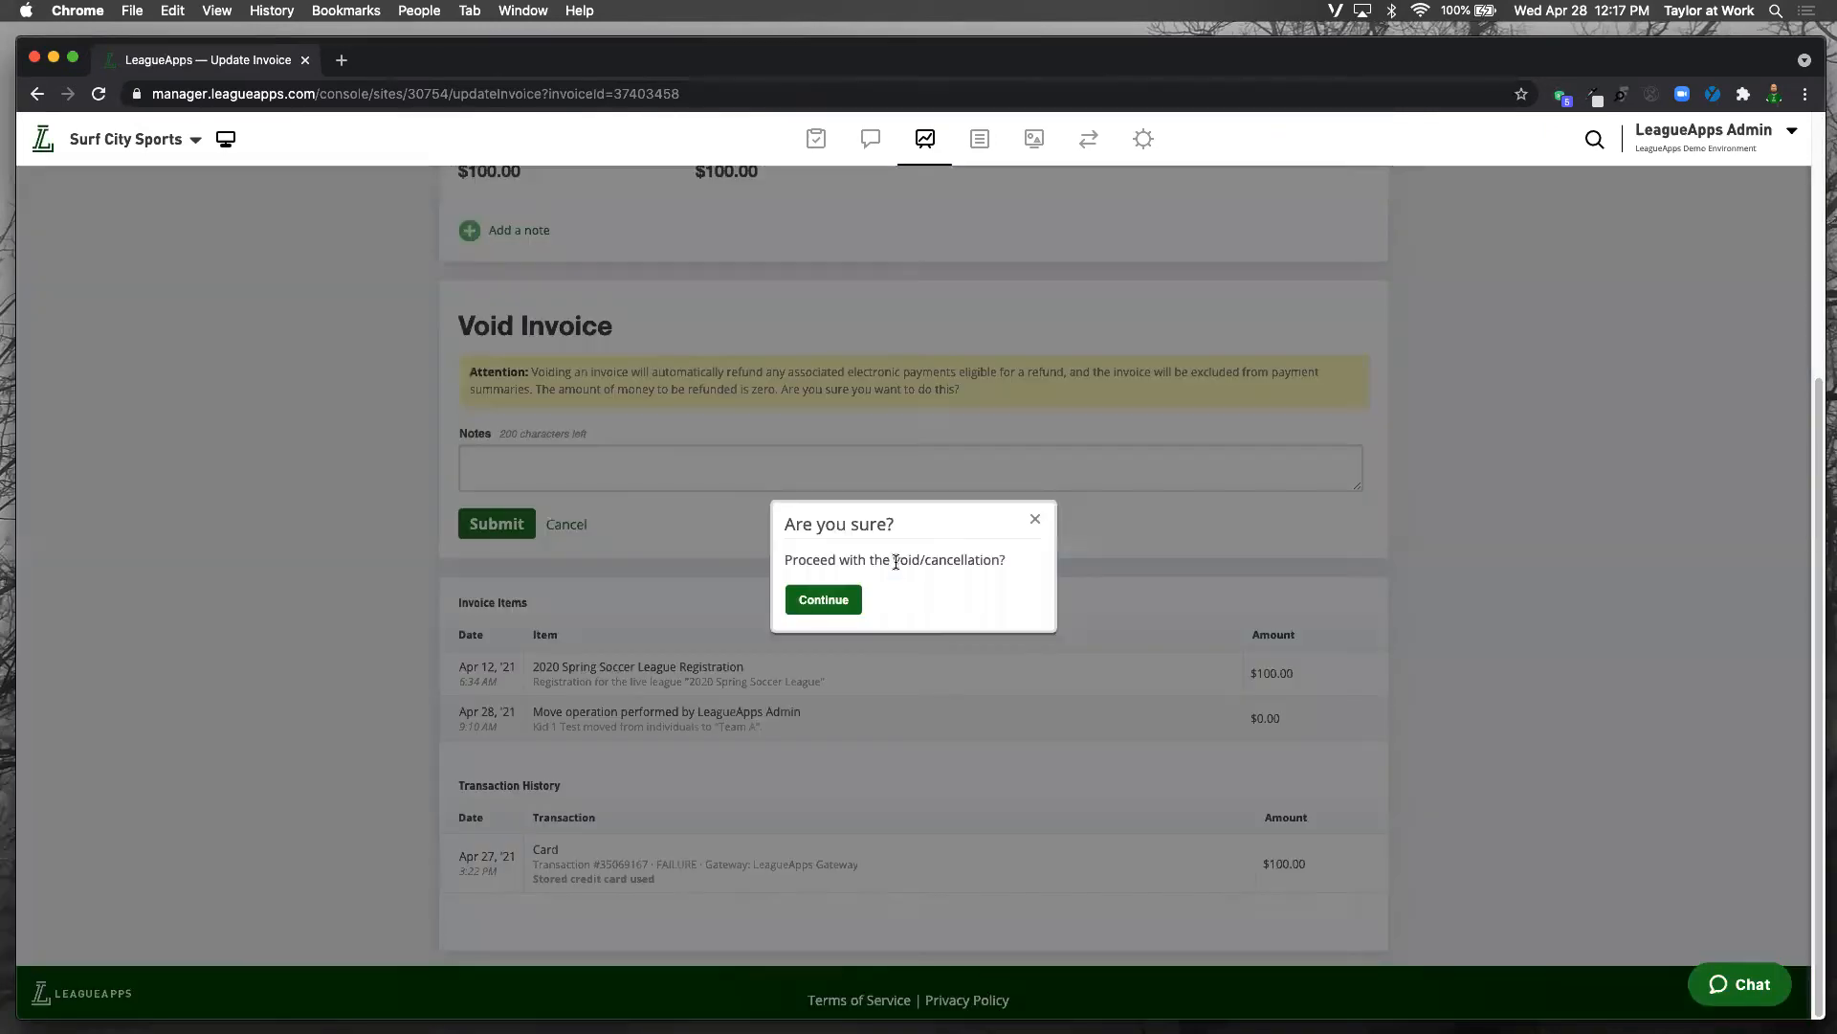
click(835, 601)
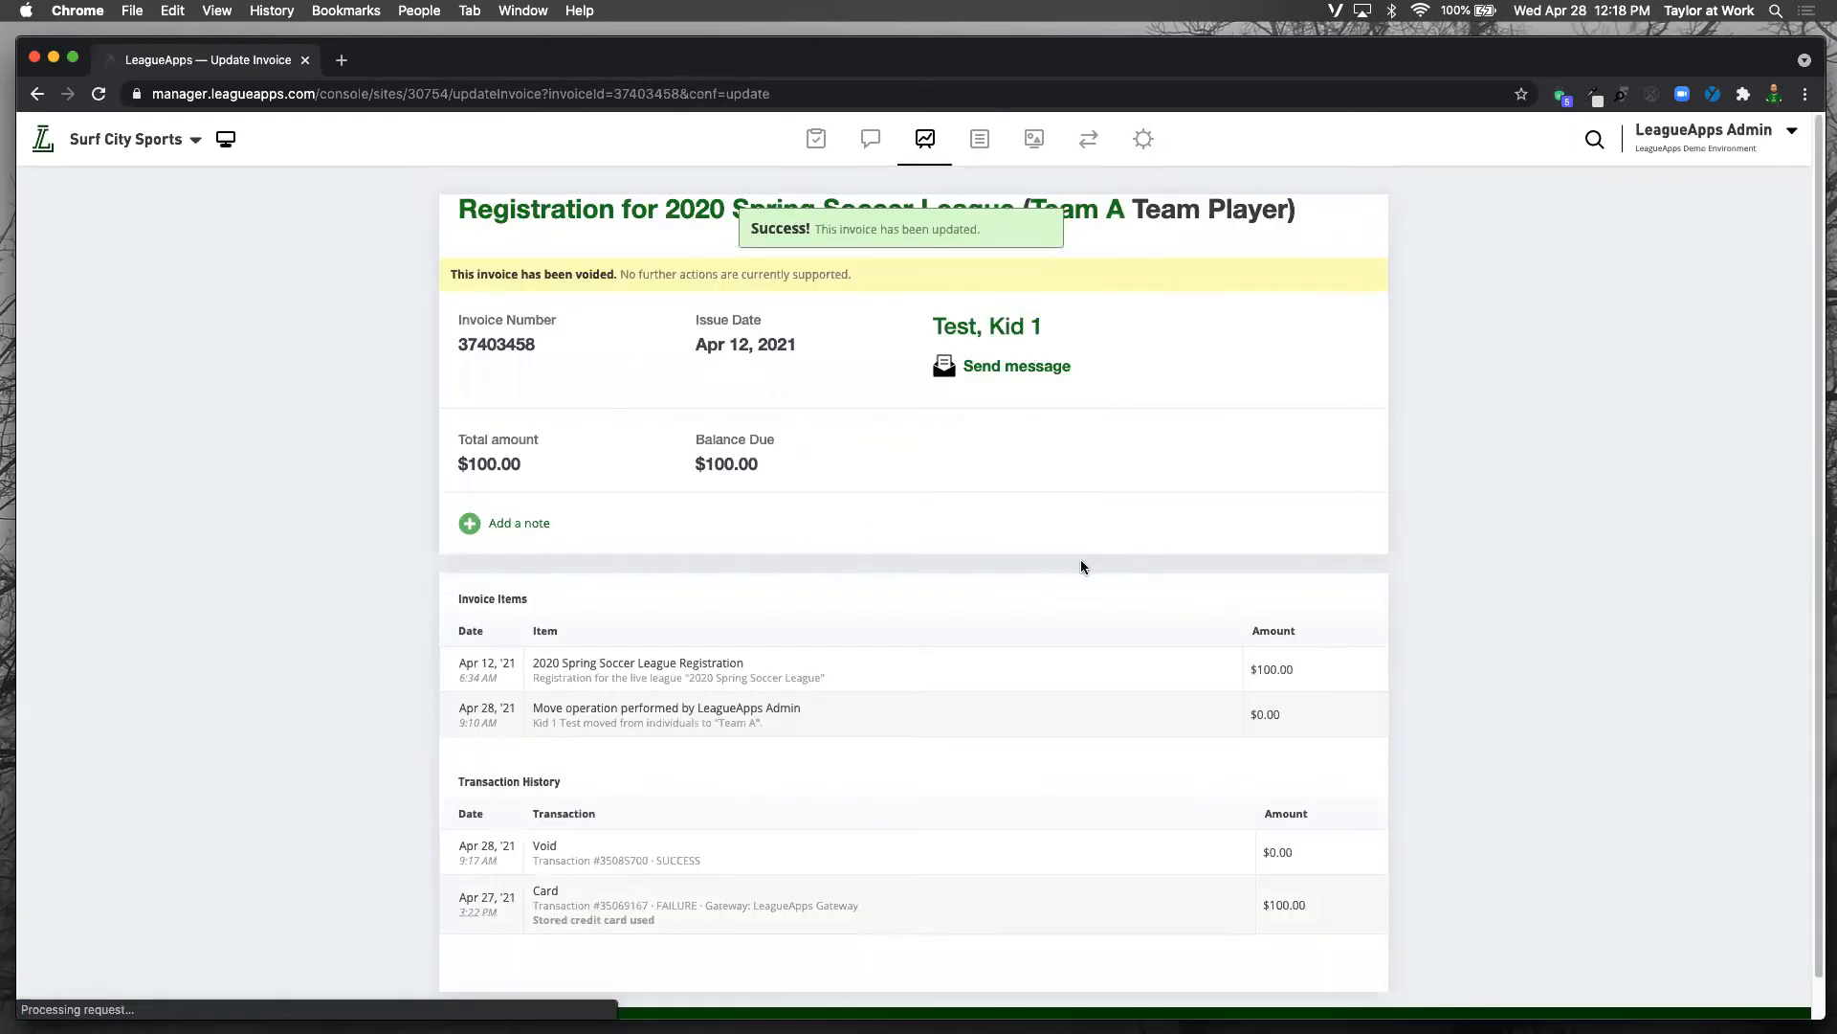
Step: Return to the player list and generate a new invoice of $100 for the player whose invoice was voided
key(super+bracketleft)
key(super+bracketleft)
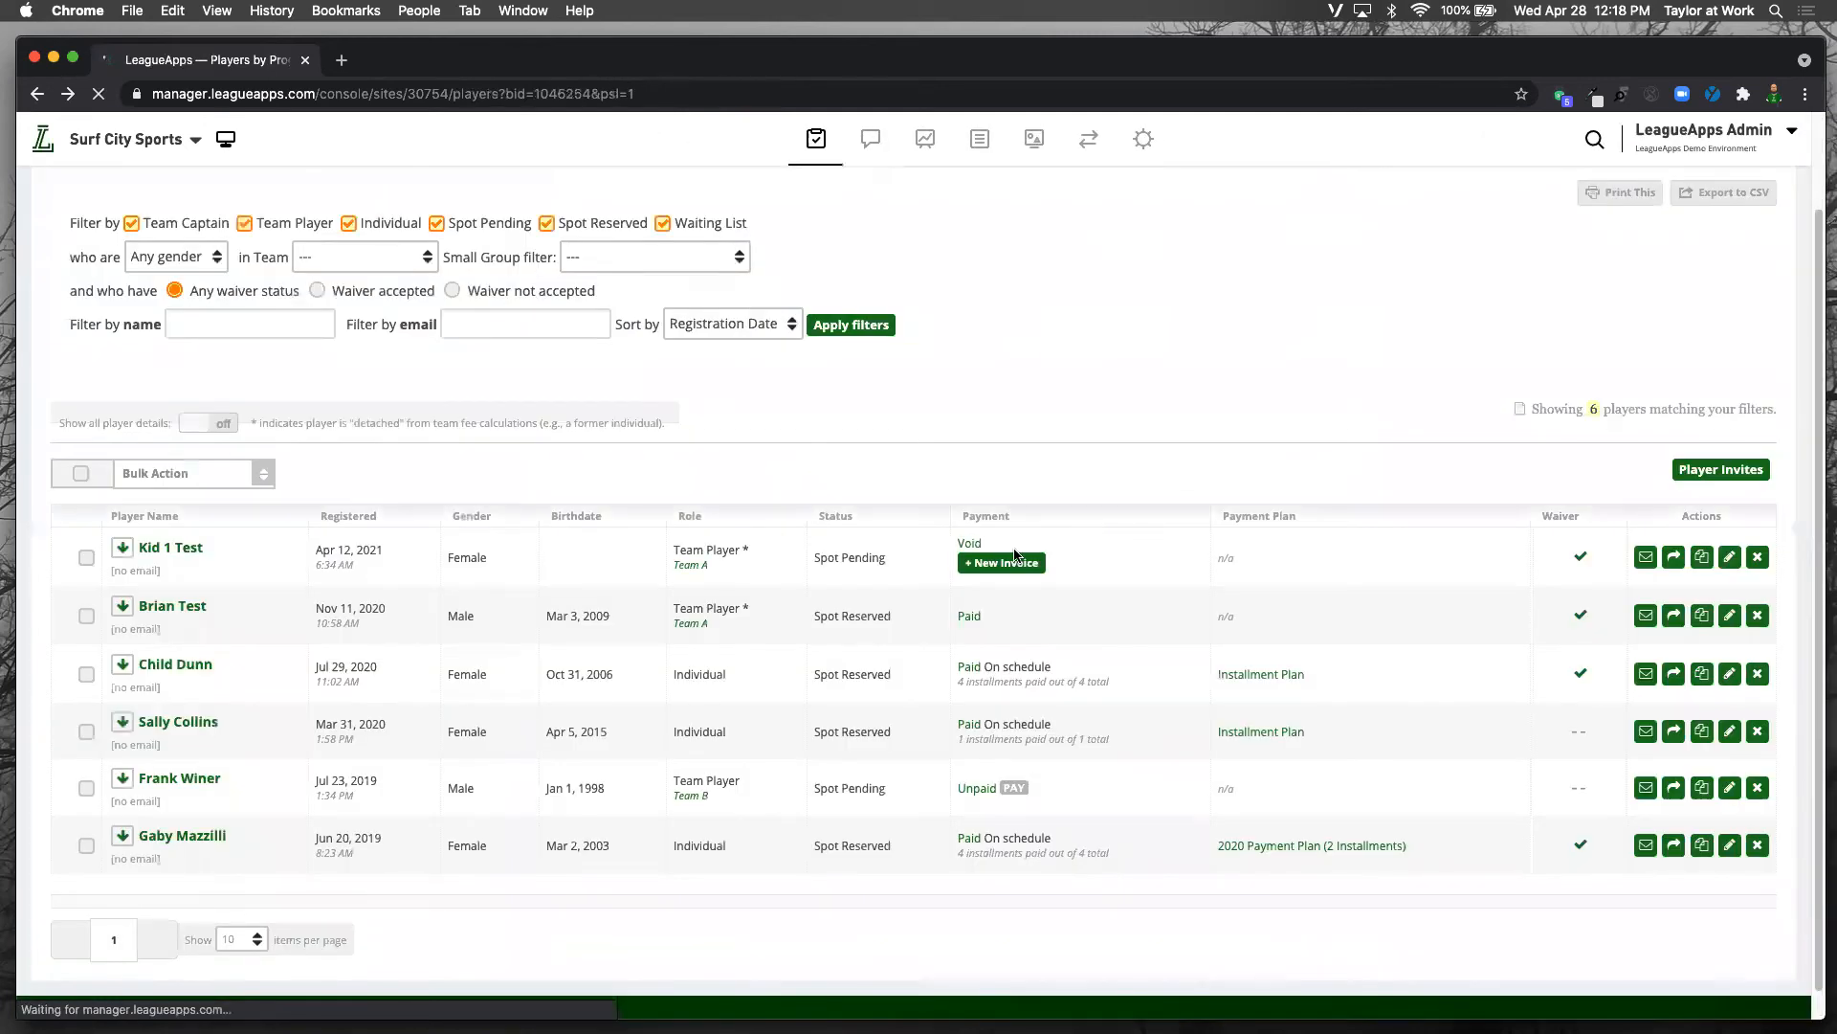
click(1004, 565)
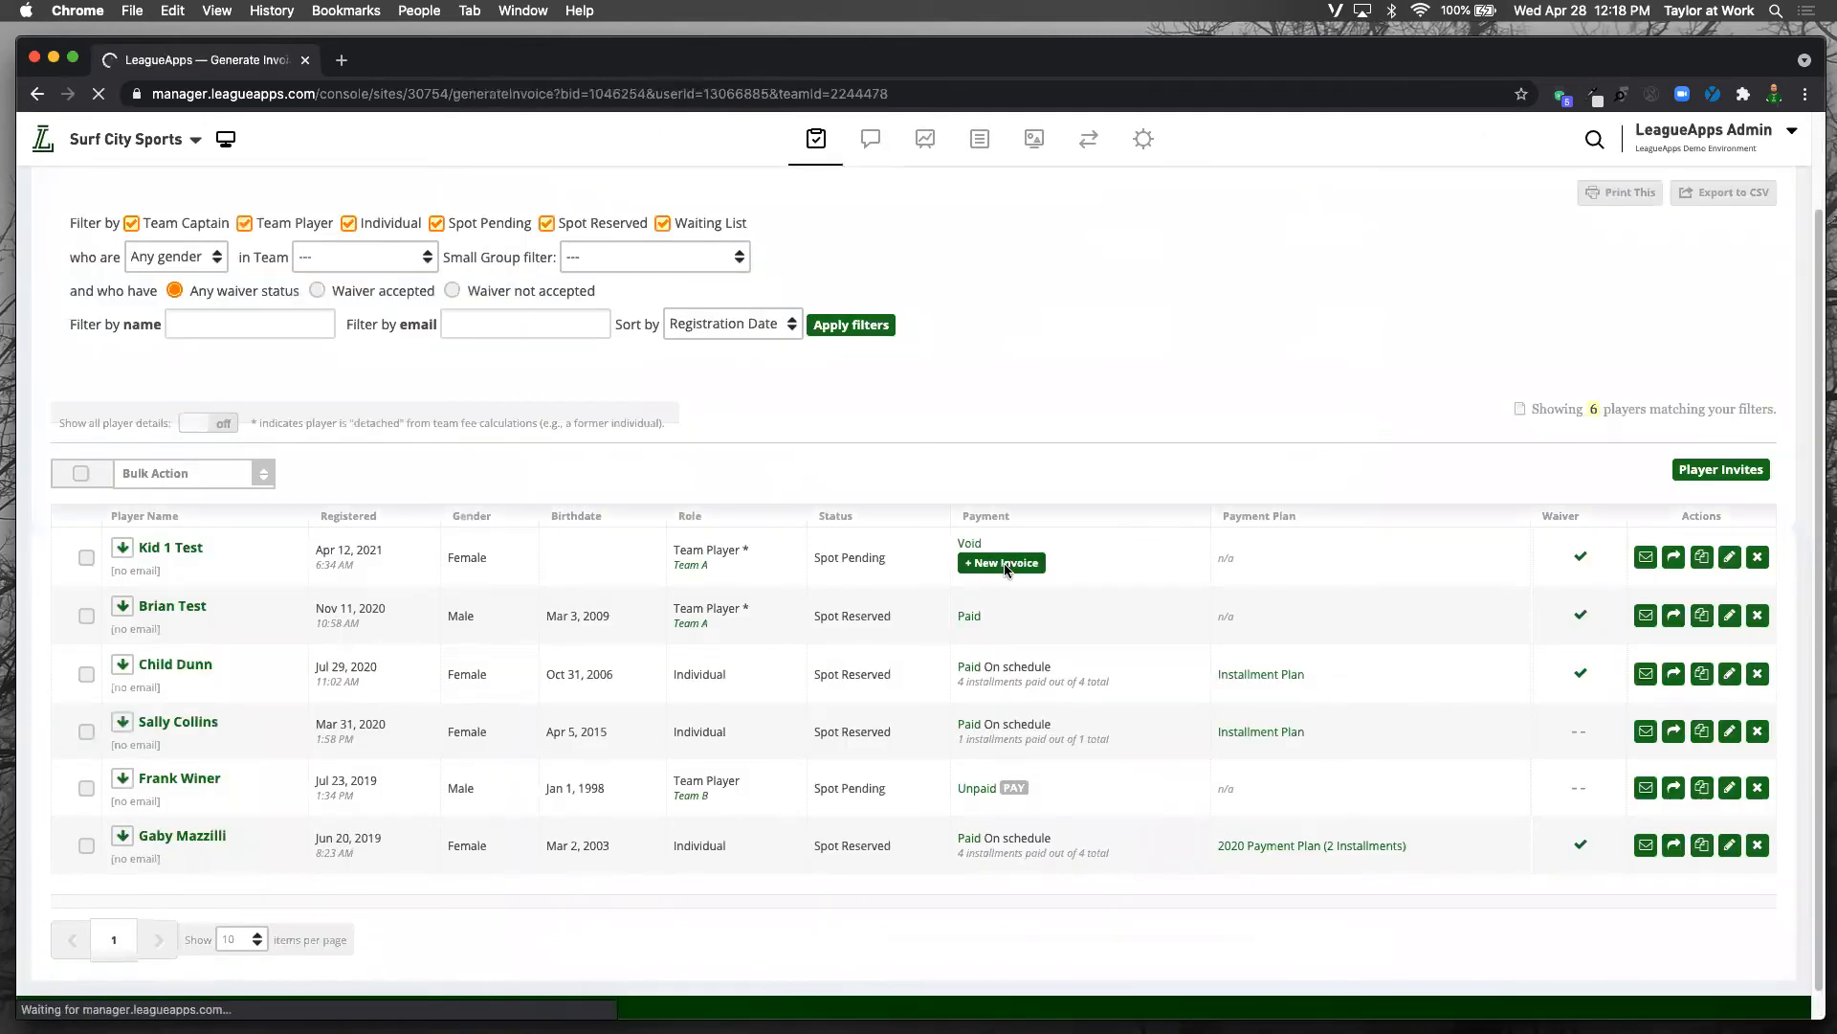
click(77, 313)
text(100)
click(113, 613)
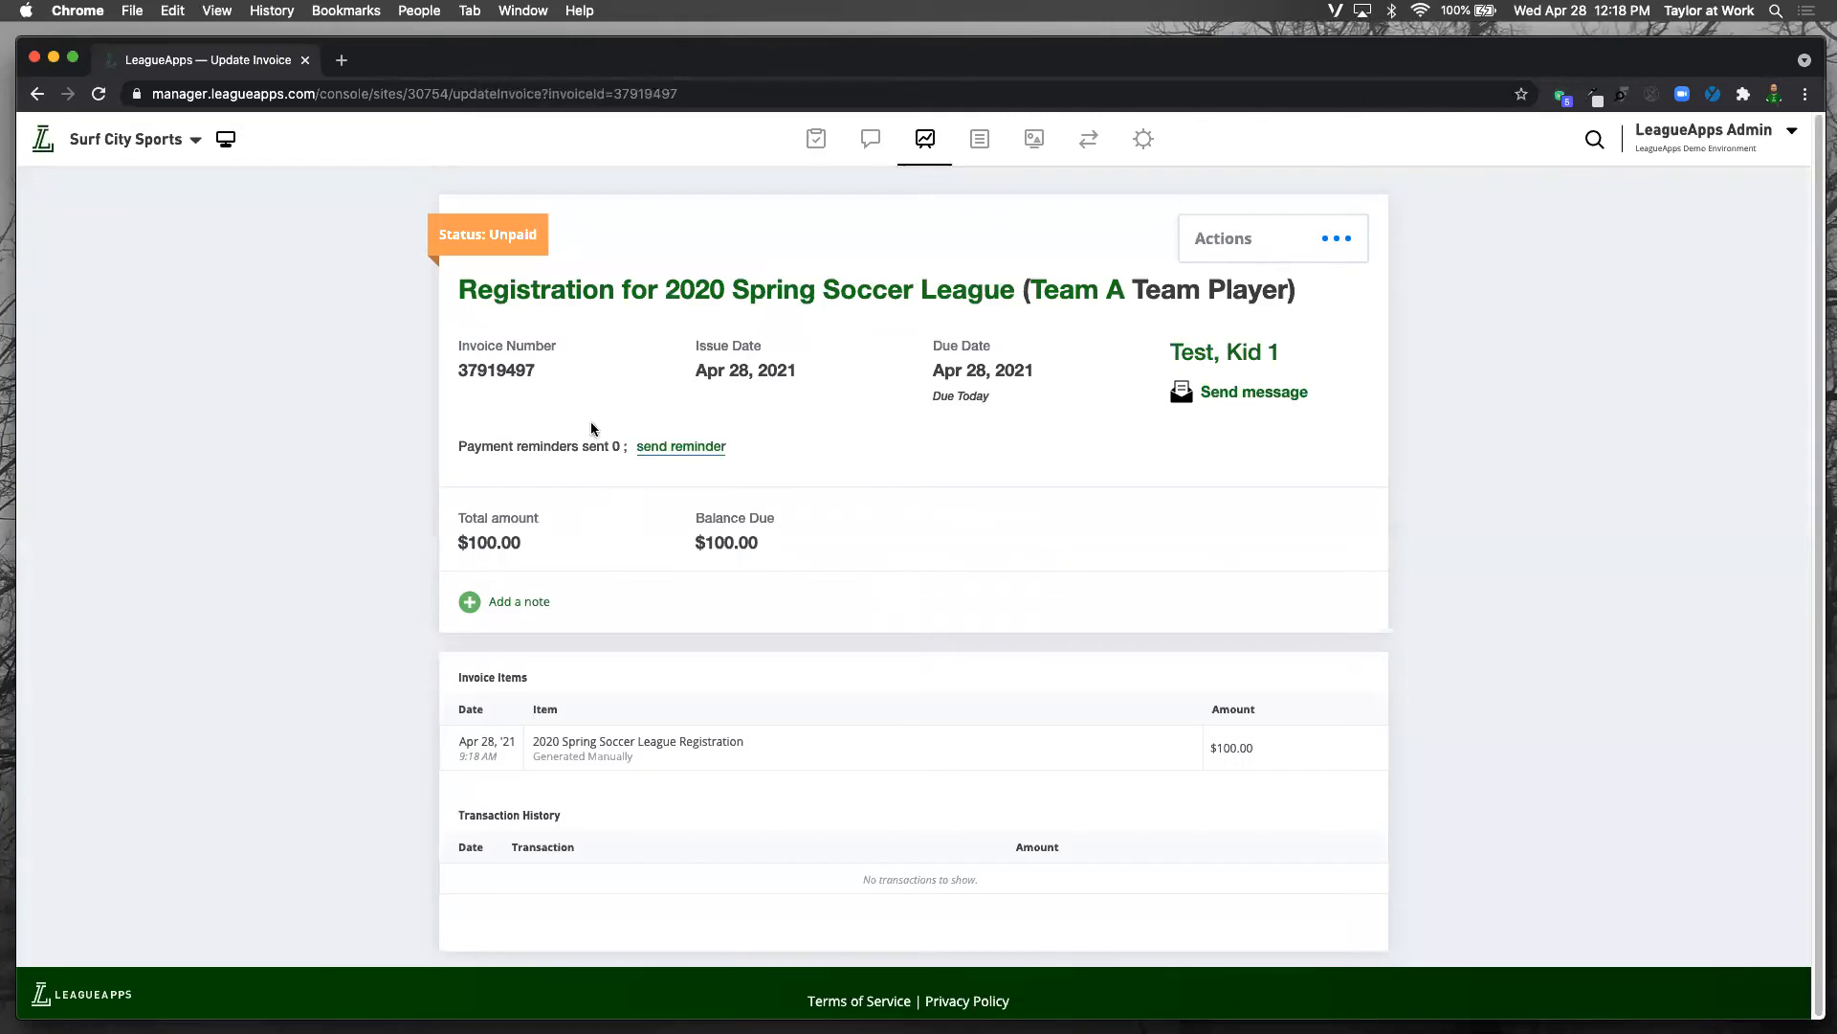
Step: Go from the new invoice to the league's player list and reopen the player's unpaid invoice from there
click(947, 294)
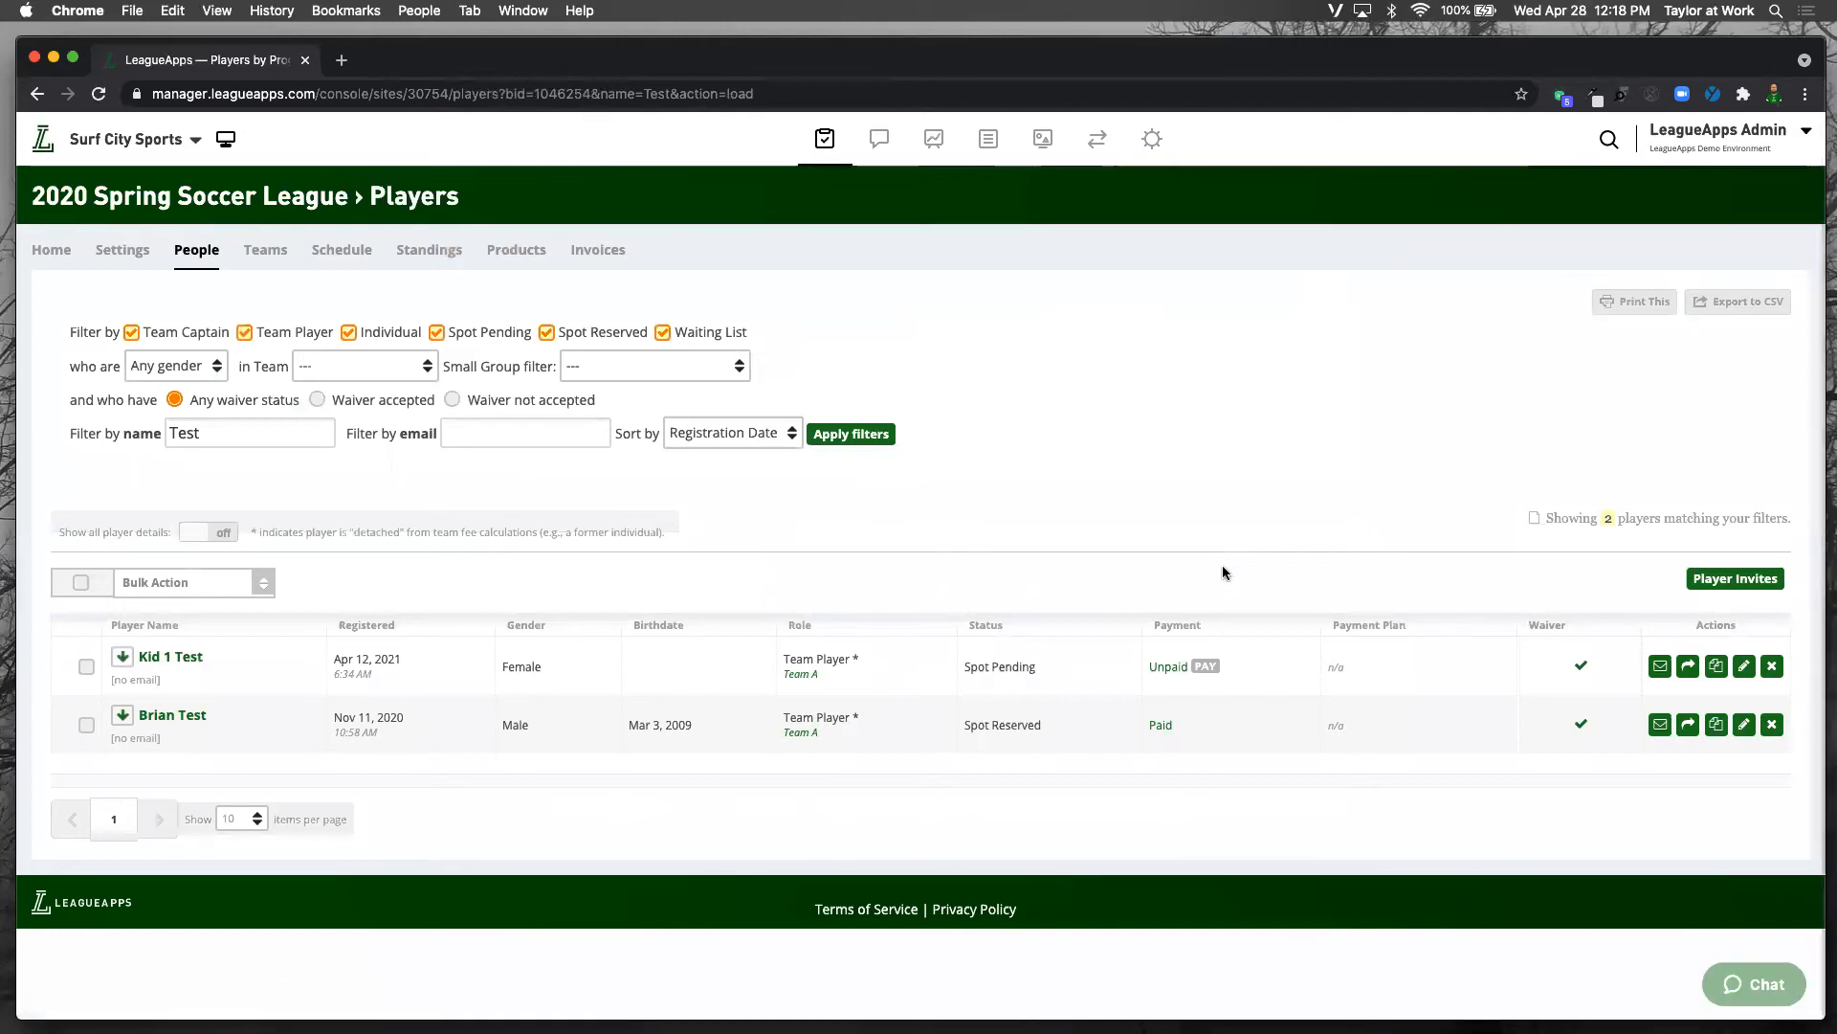
mouse_move(1175, 662)
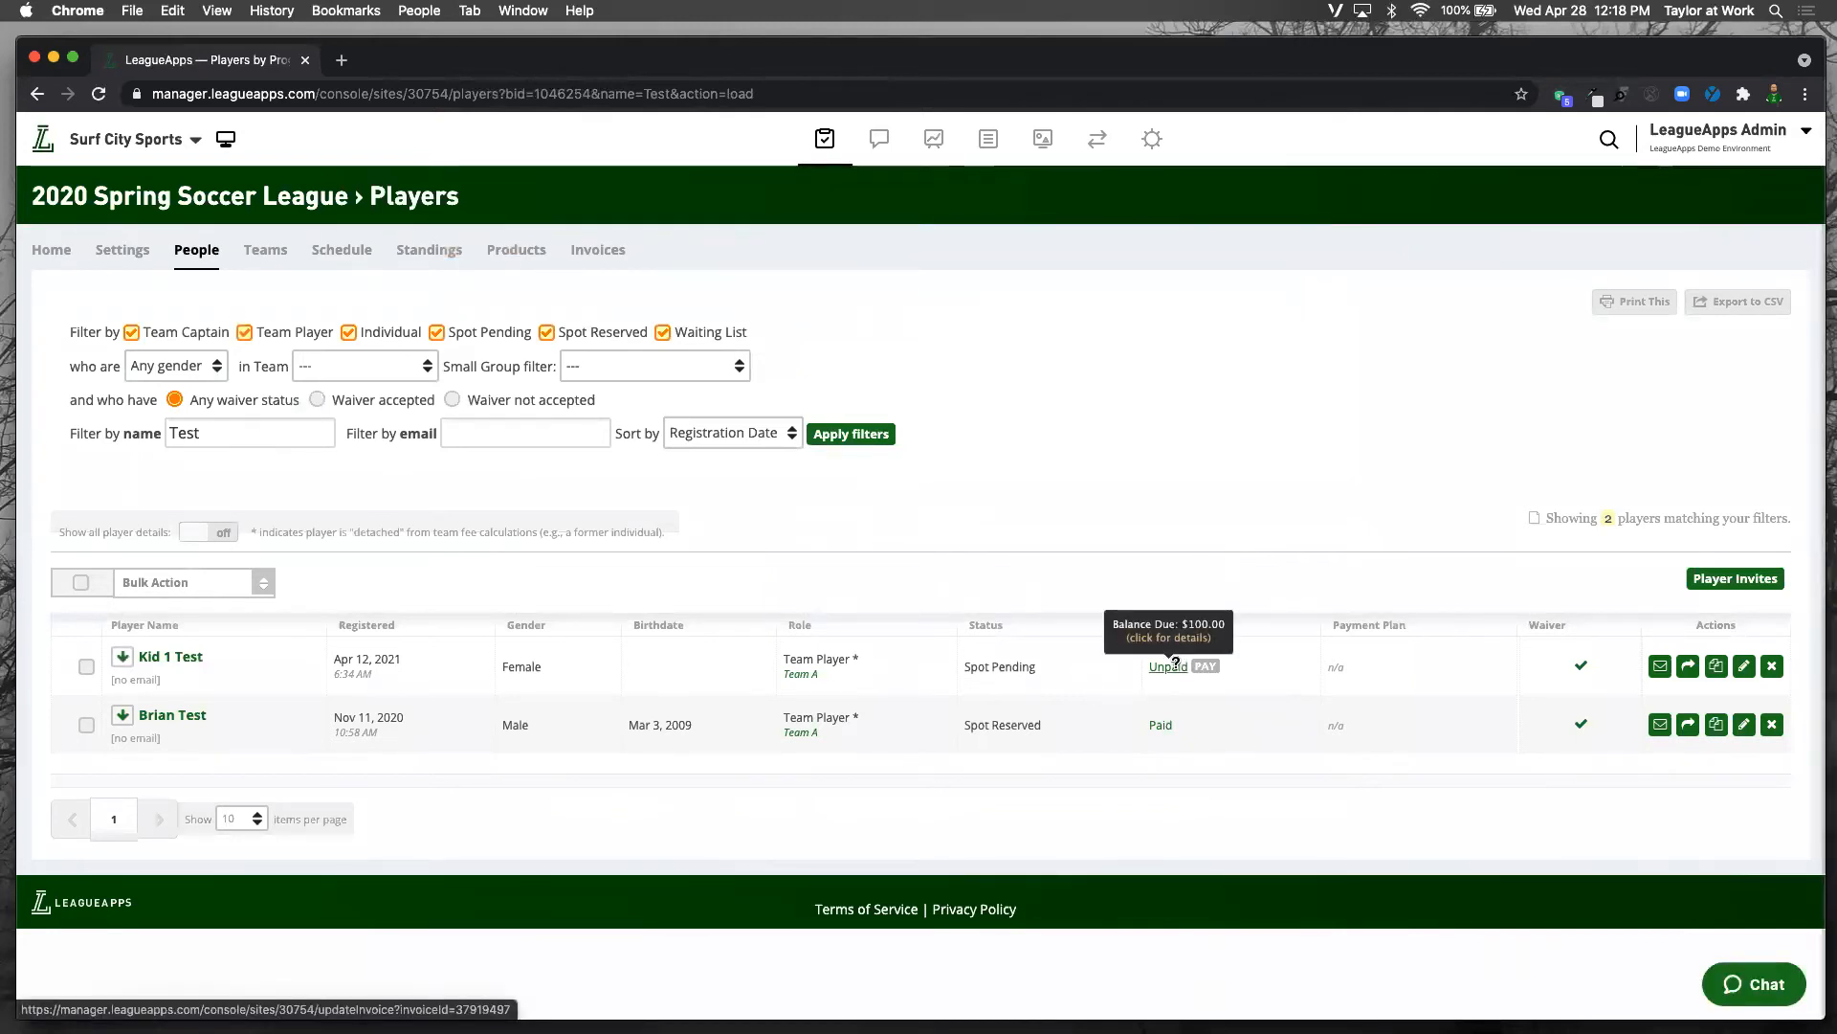
click(1167, 667)
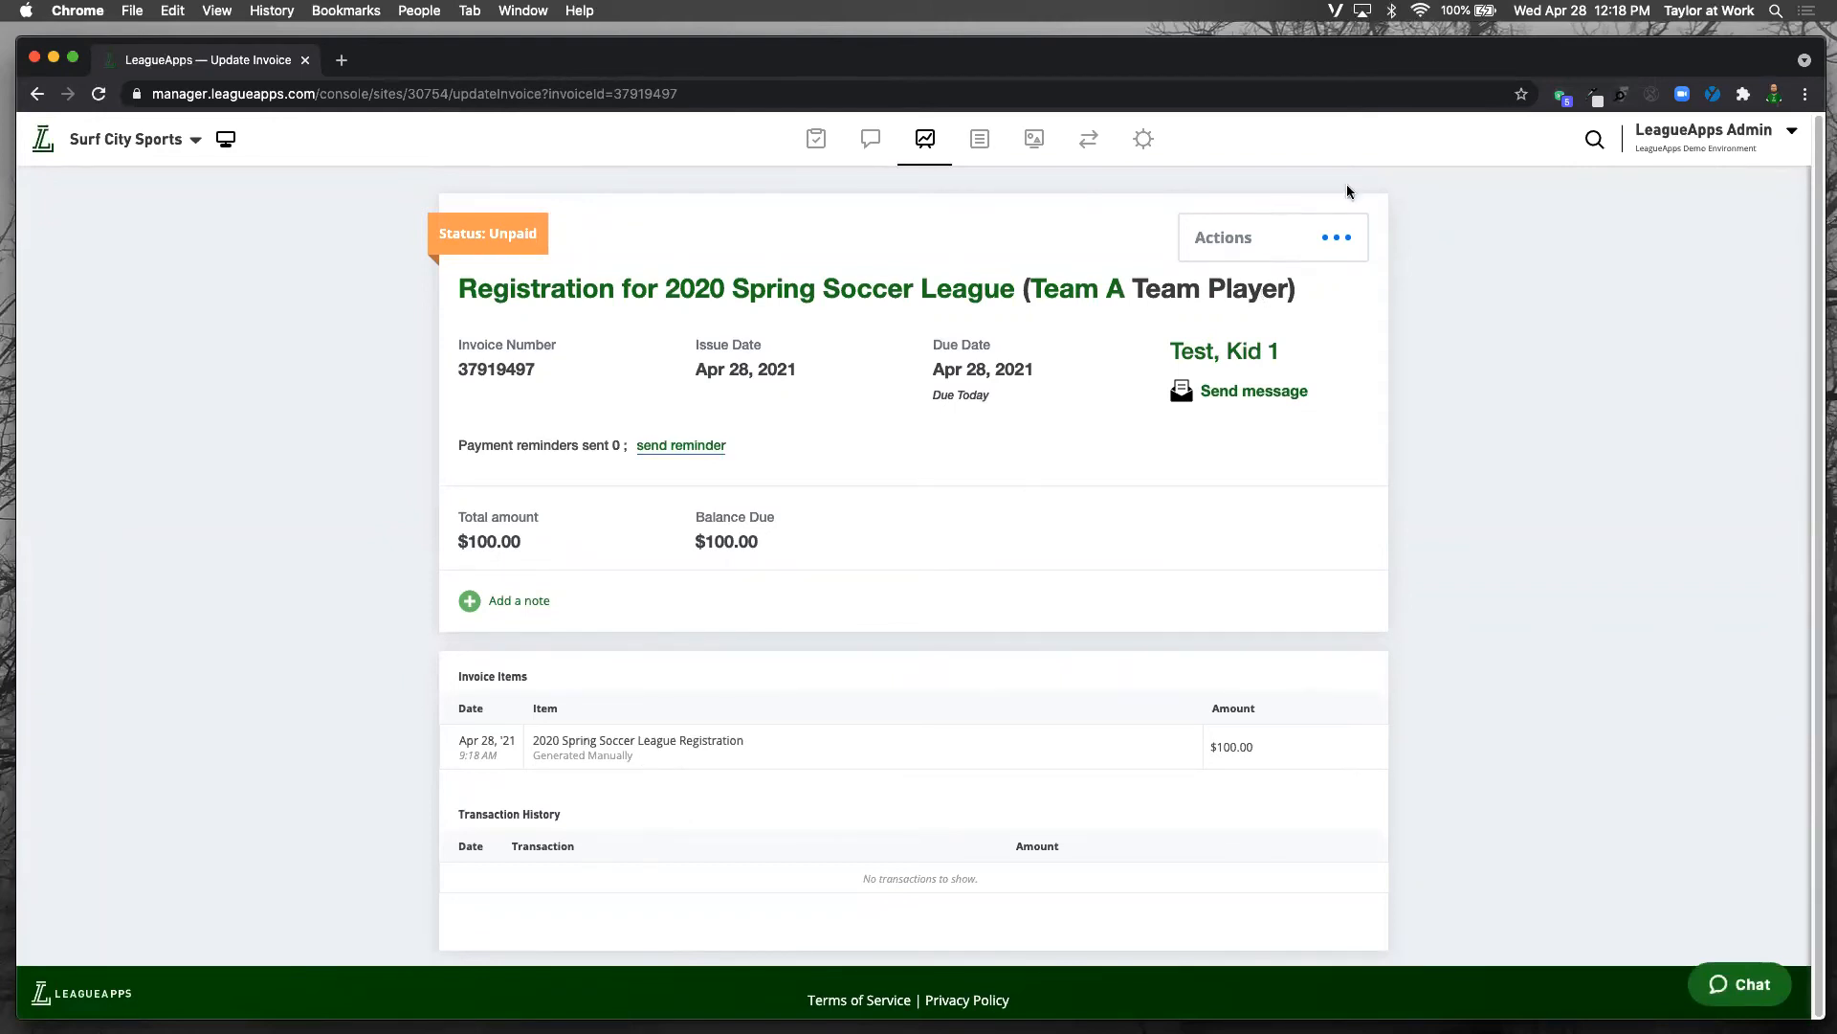
Step: Check the invoice's available actions and the league's payment plan settings, ending on the filtered player list
click(1337, 239)
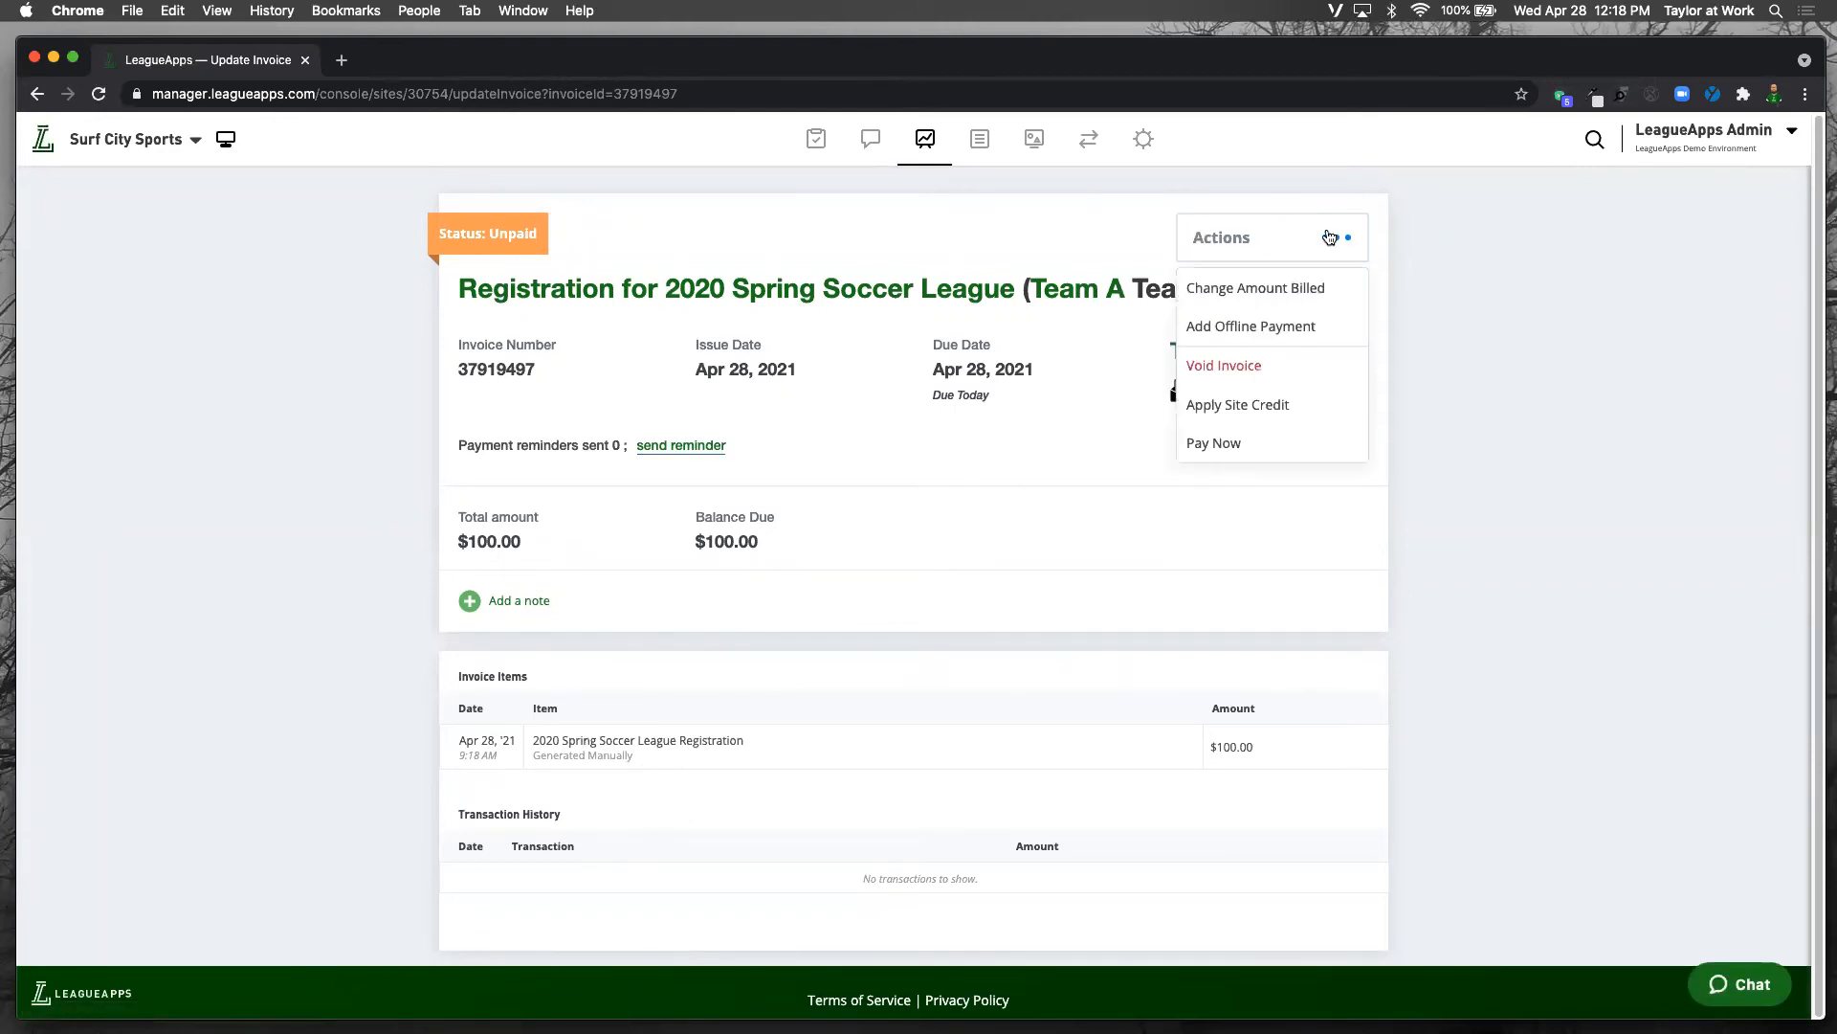
click(1459, 303)
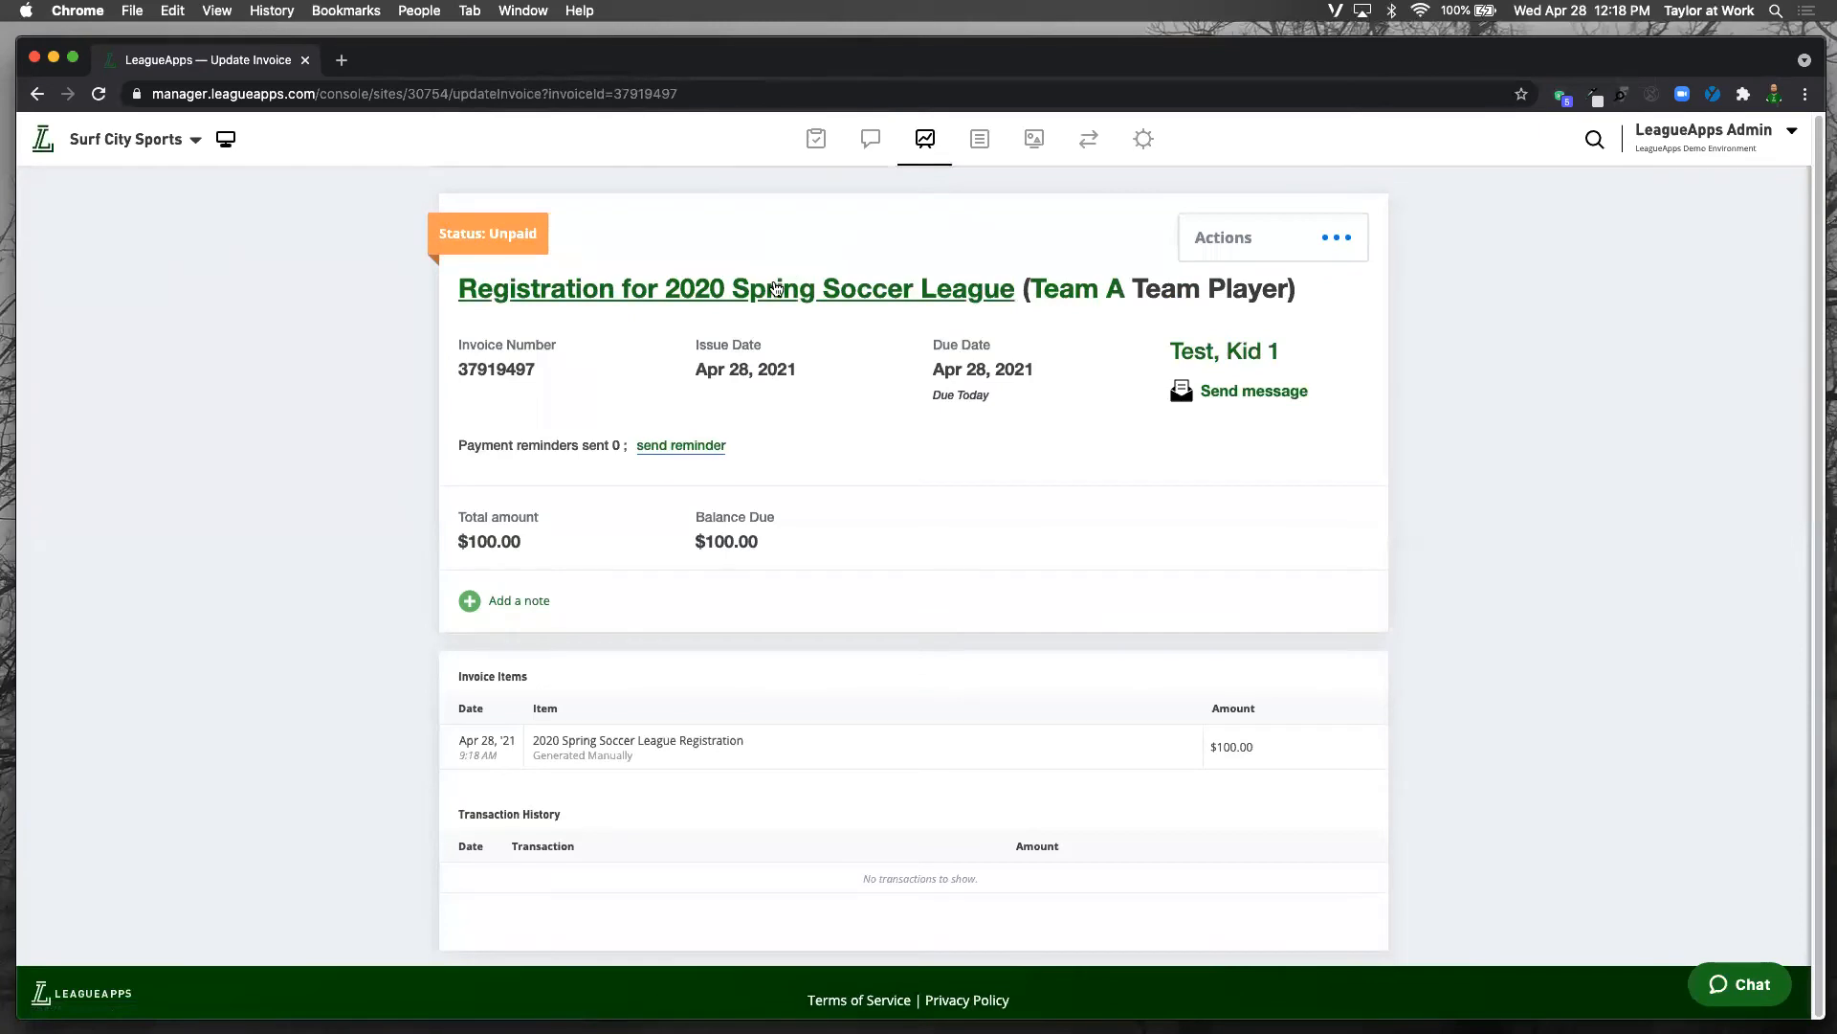
click(686, 291)
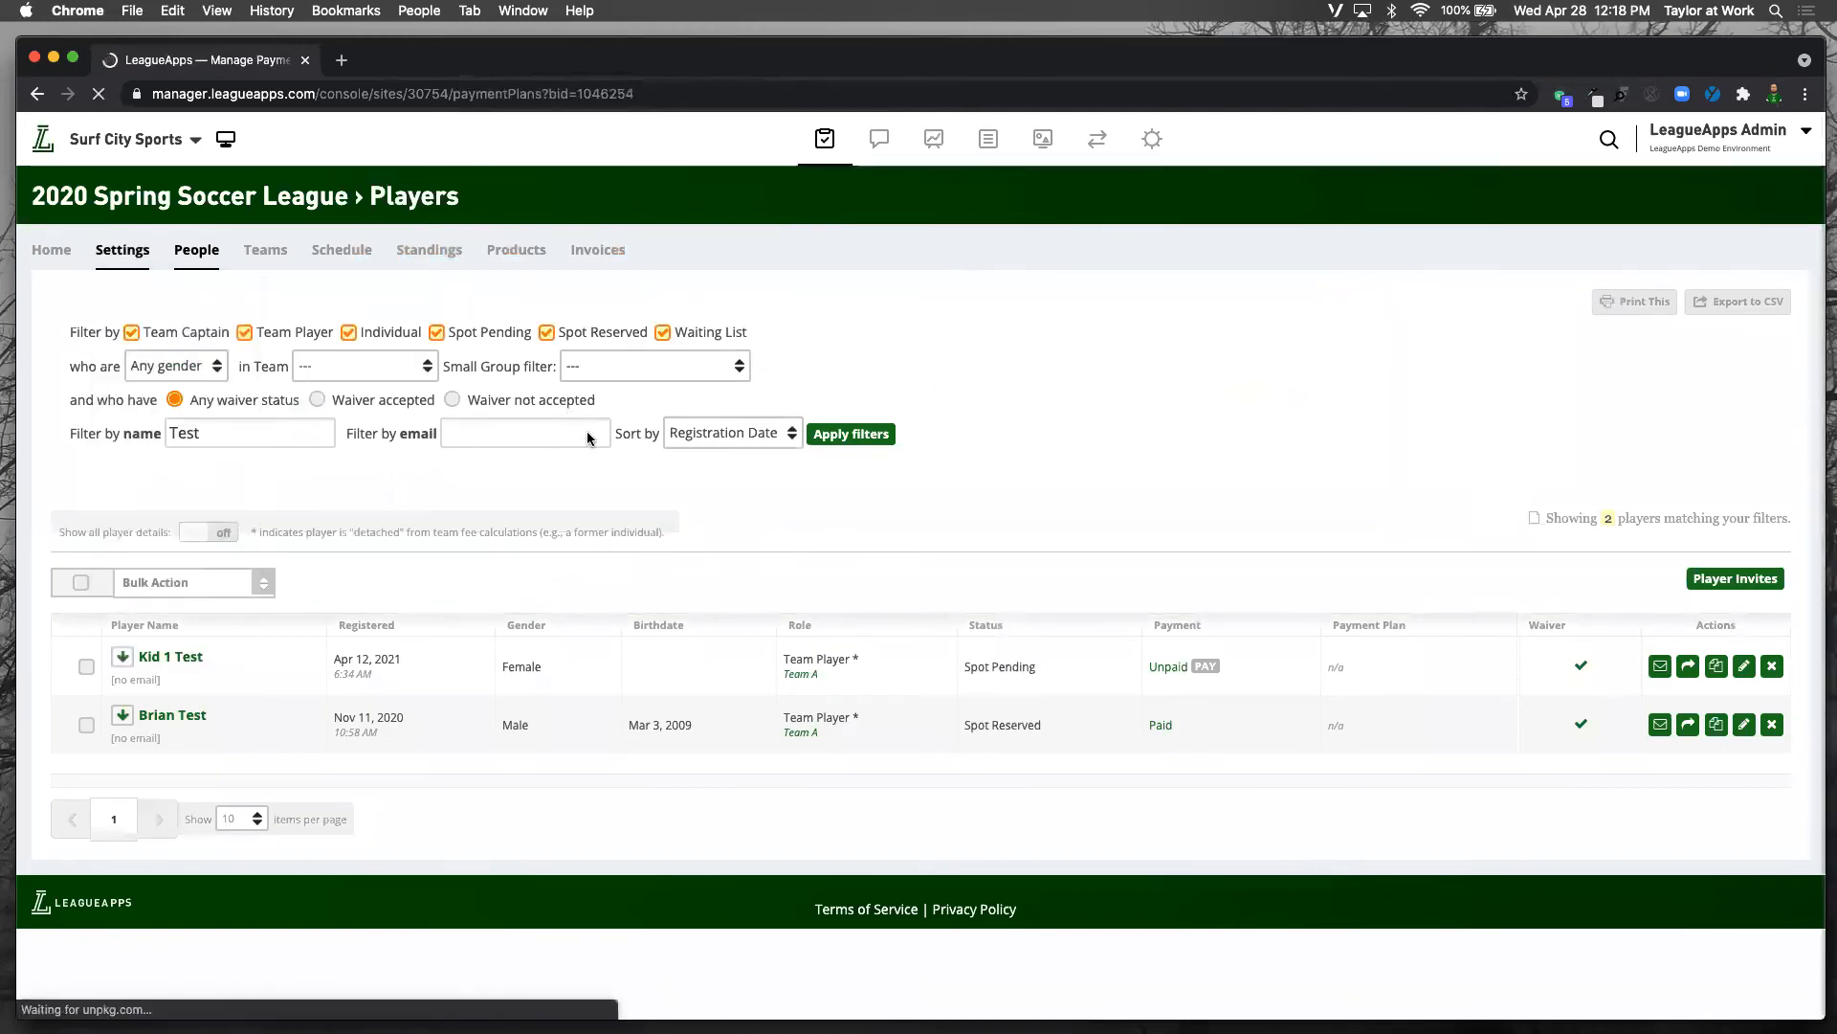
key(super+bracketleft)
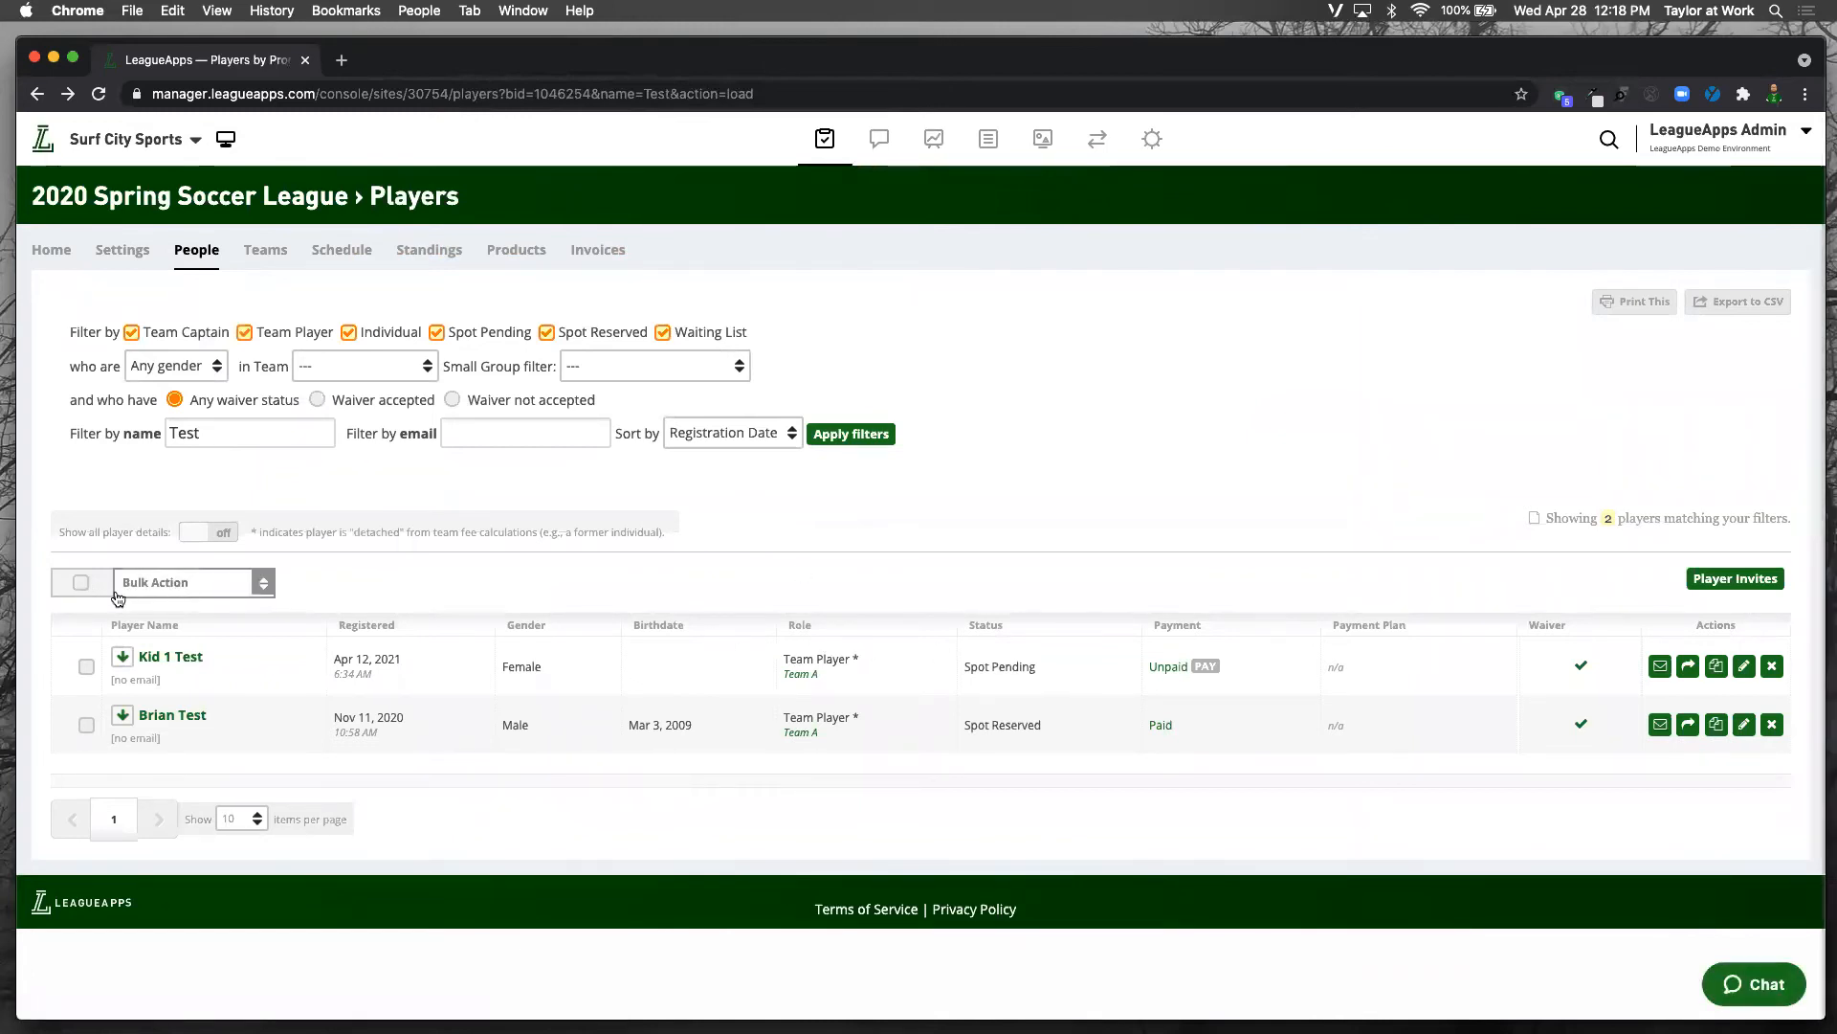
Step: Bulk-move the filtered players to Free Agents in 2020 Spring Soccer League, without notifying them or changing their invoices
click(80, 582)
click(196, 584)
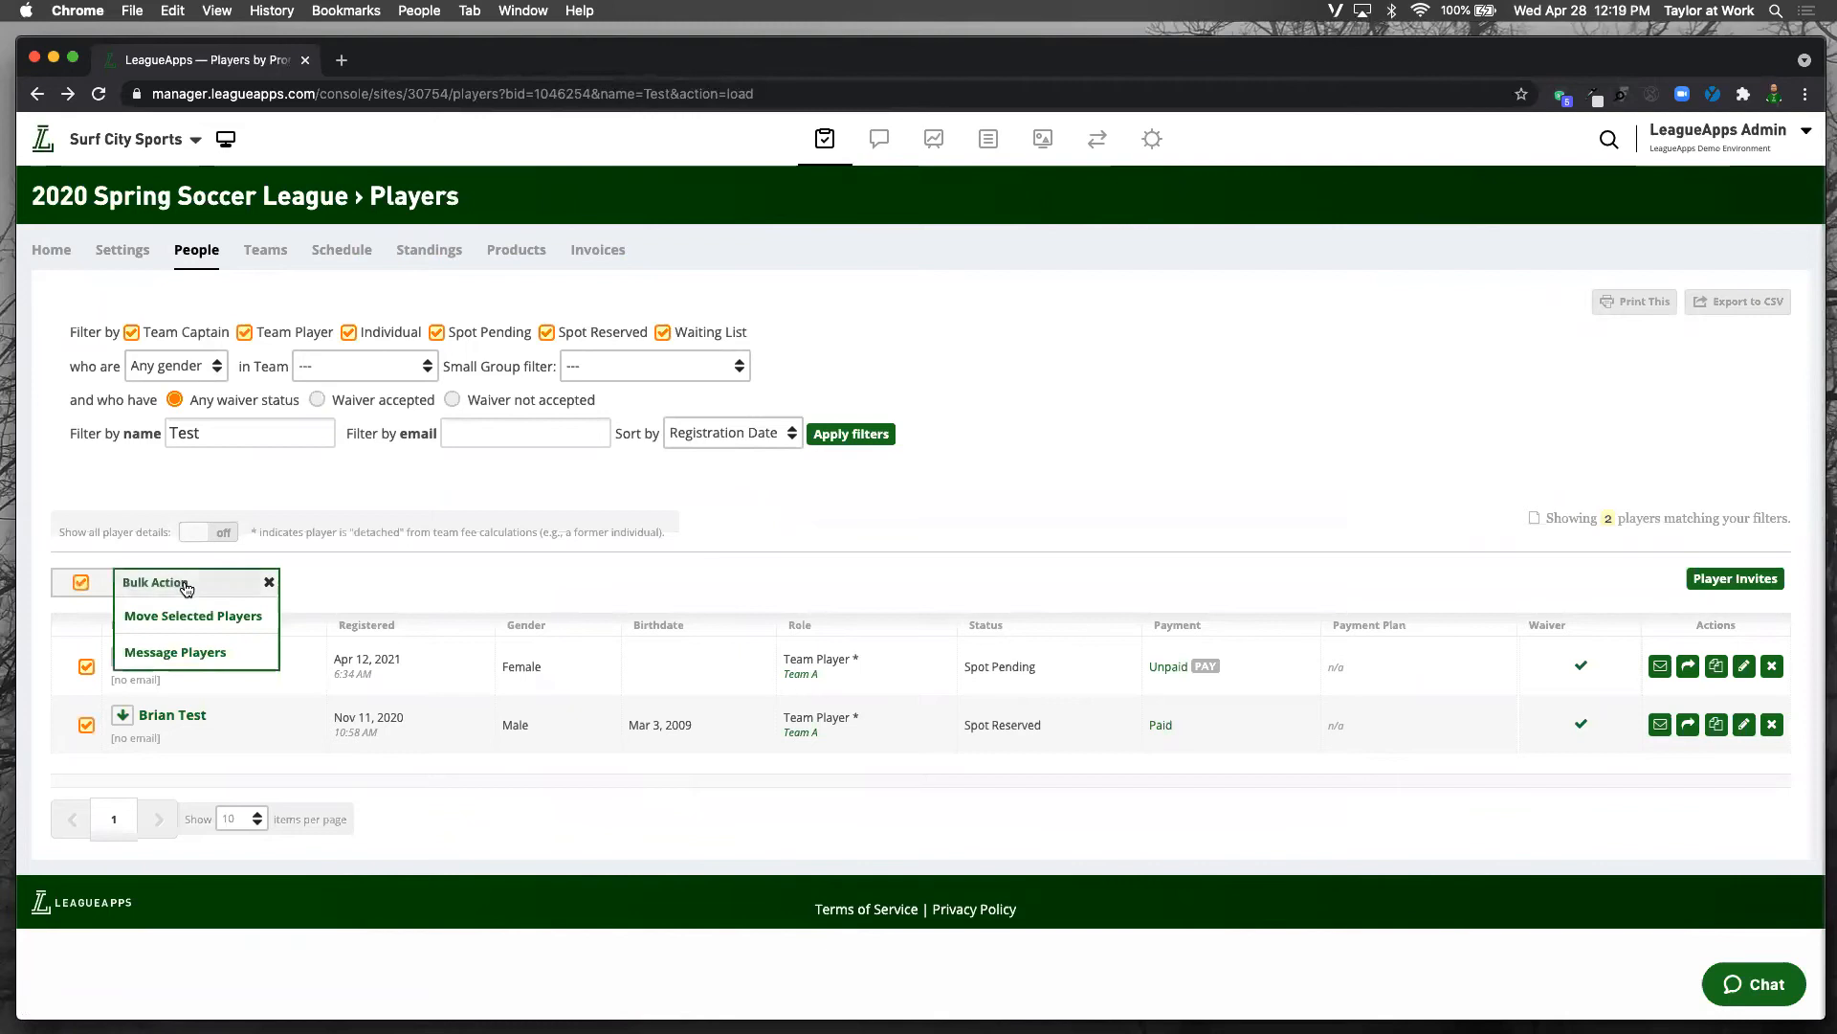
click(192, 615)
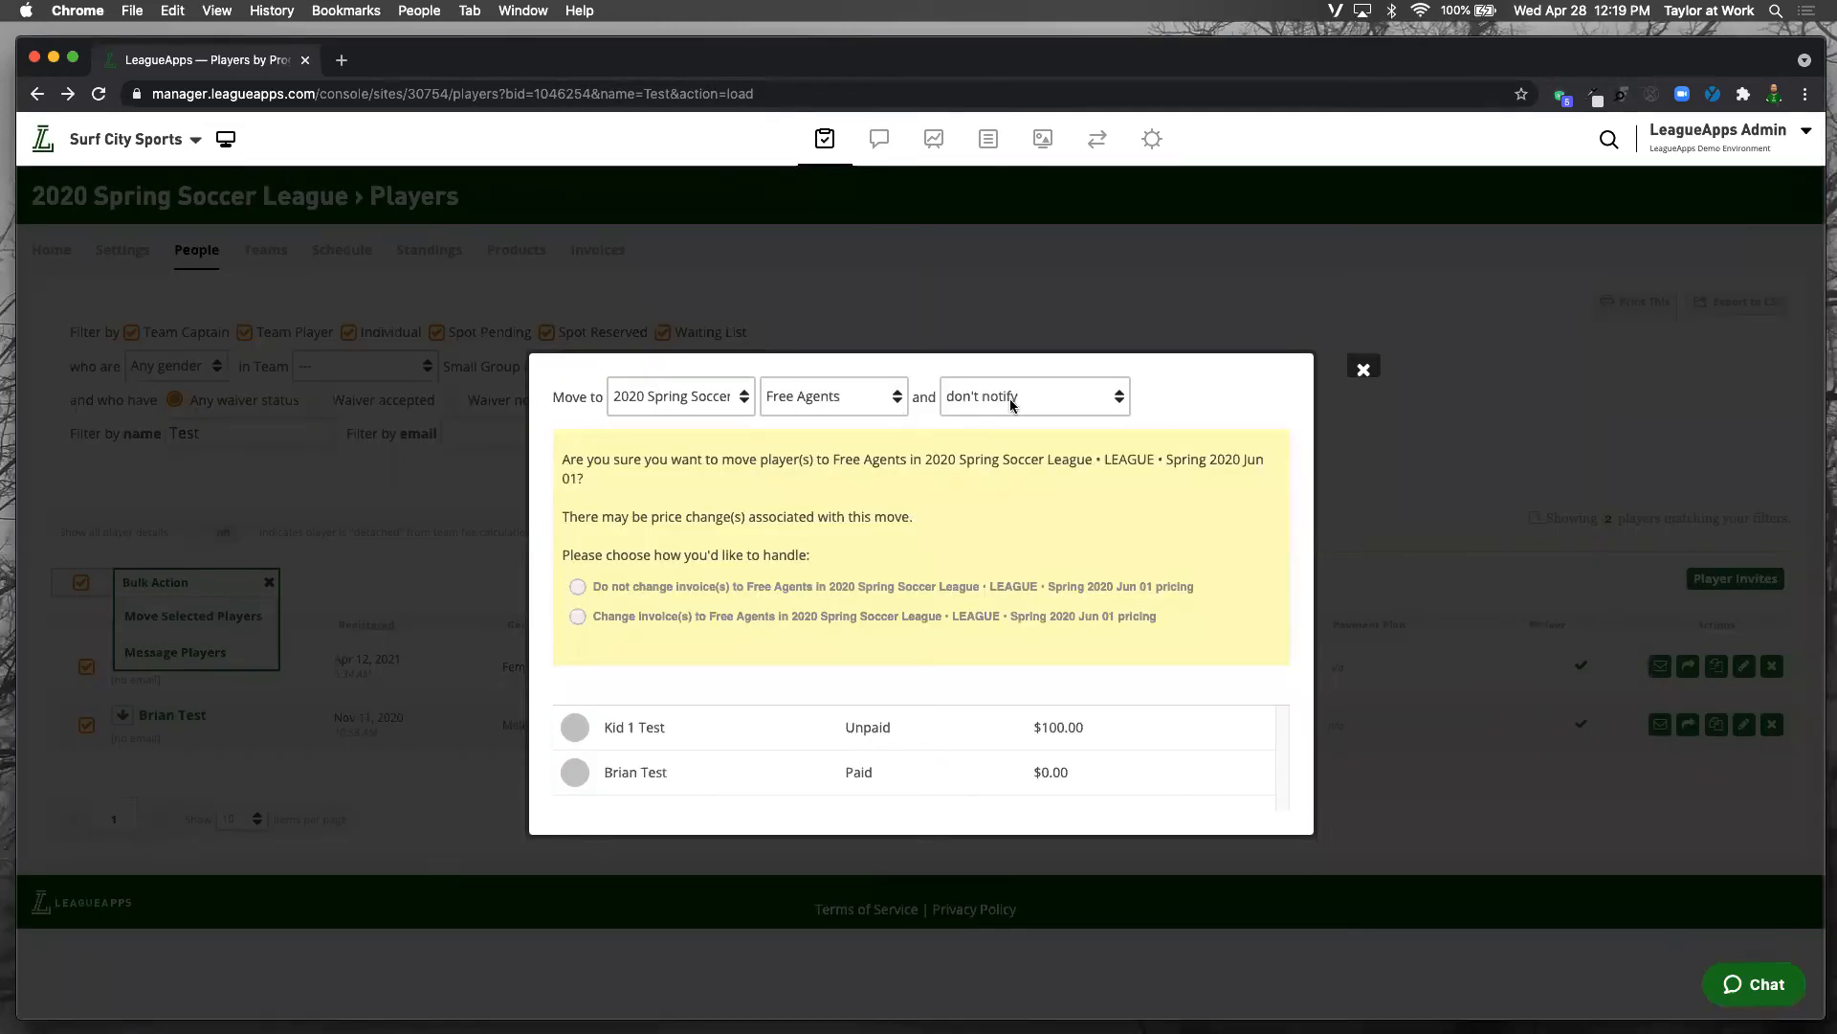
click(634, 588)
click(622, 615)
click(624, 588)
click(1206, 675)
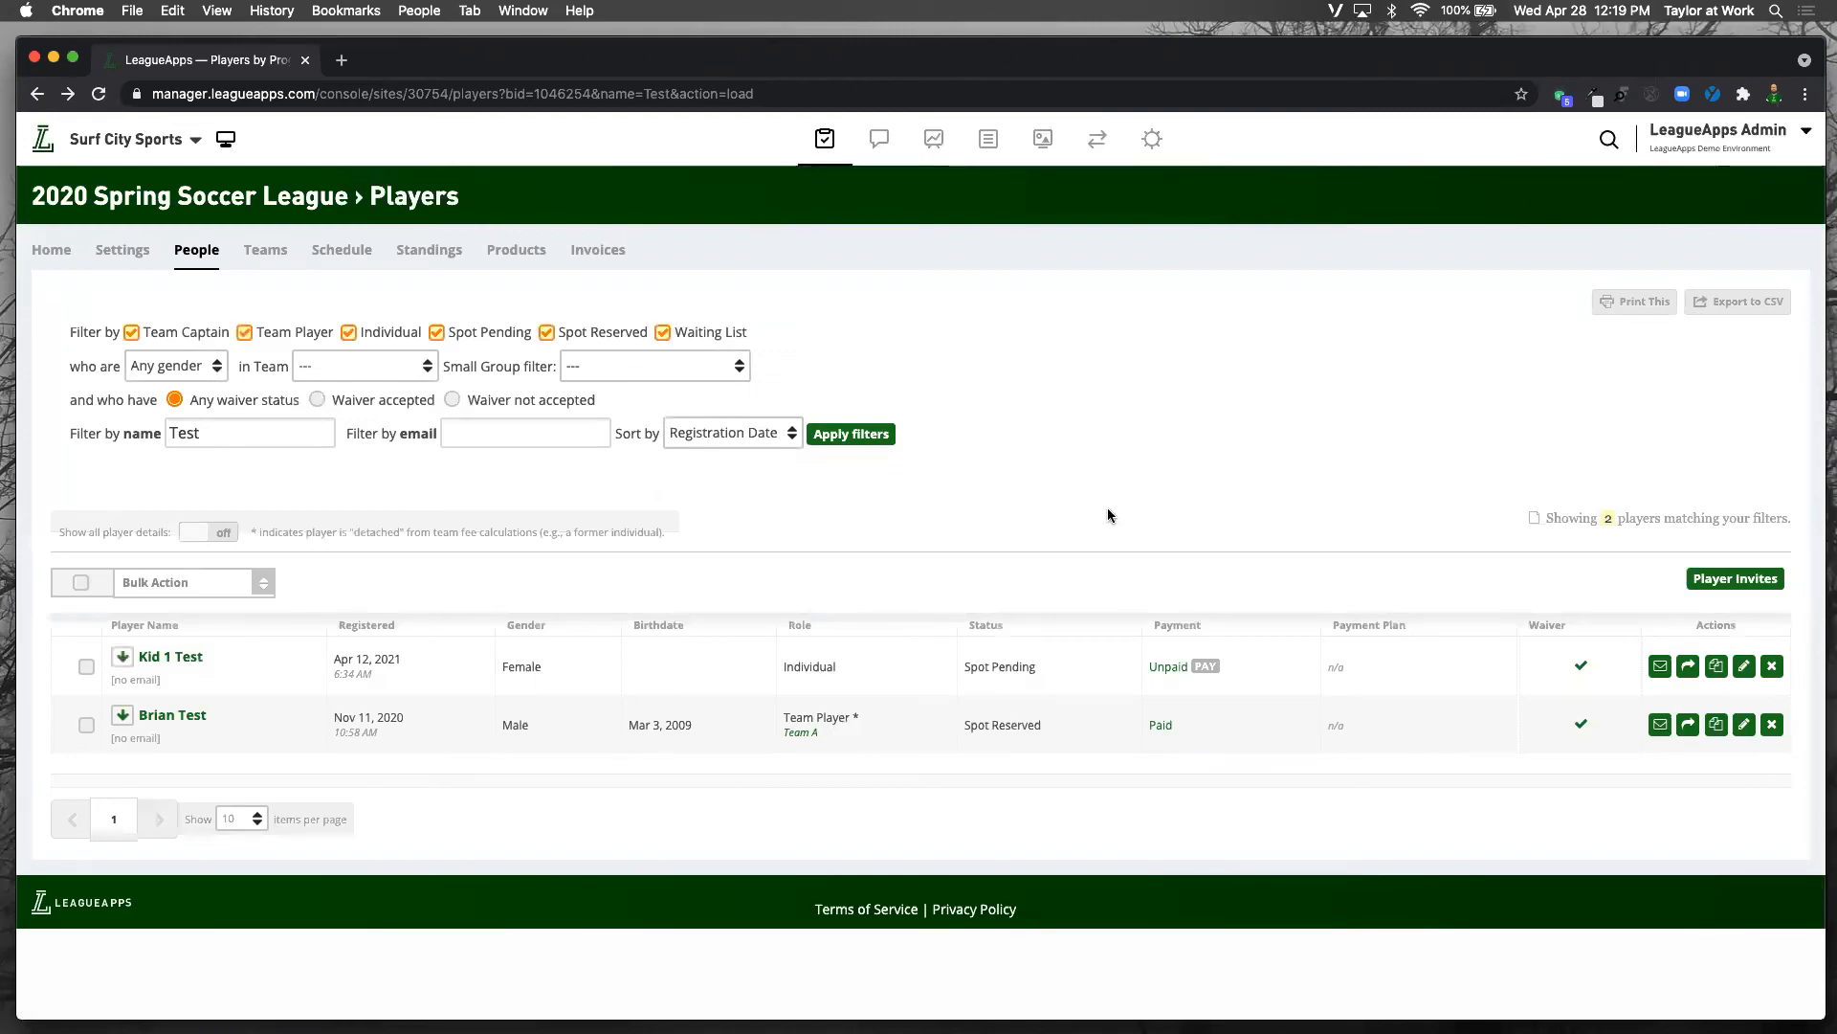
Step: Open the unpaid invoice of the player now listed as Individual and check its available actions, including Convert to Payment Plan
click(1169, 667)
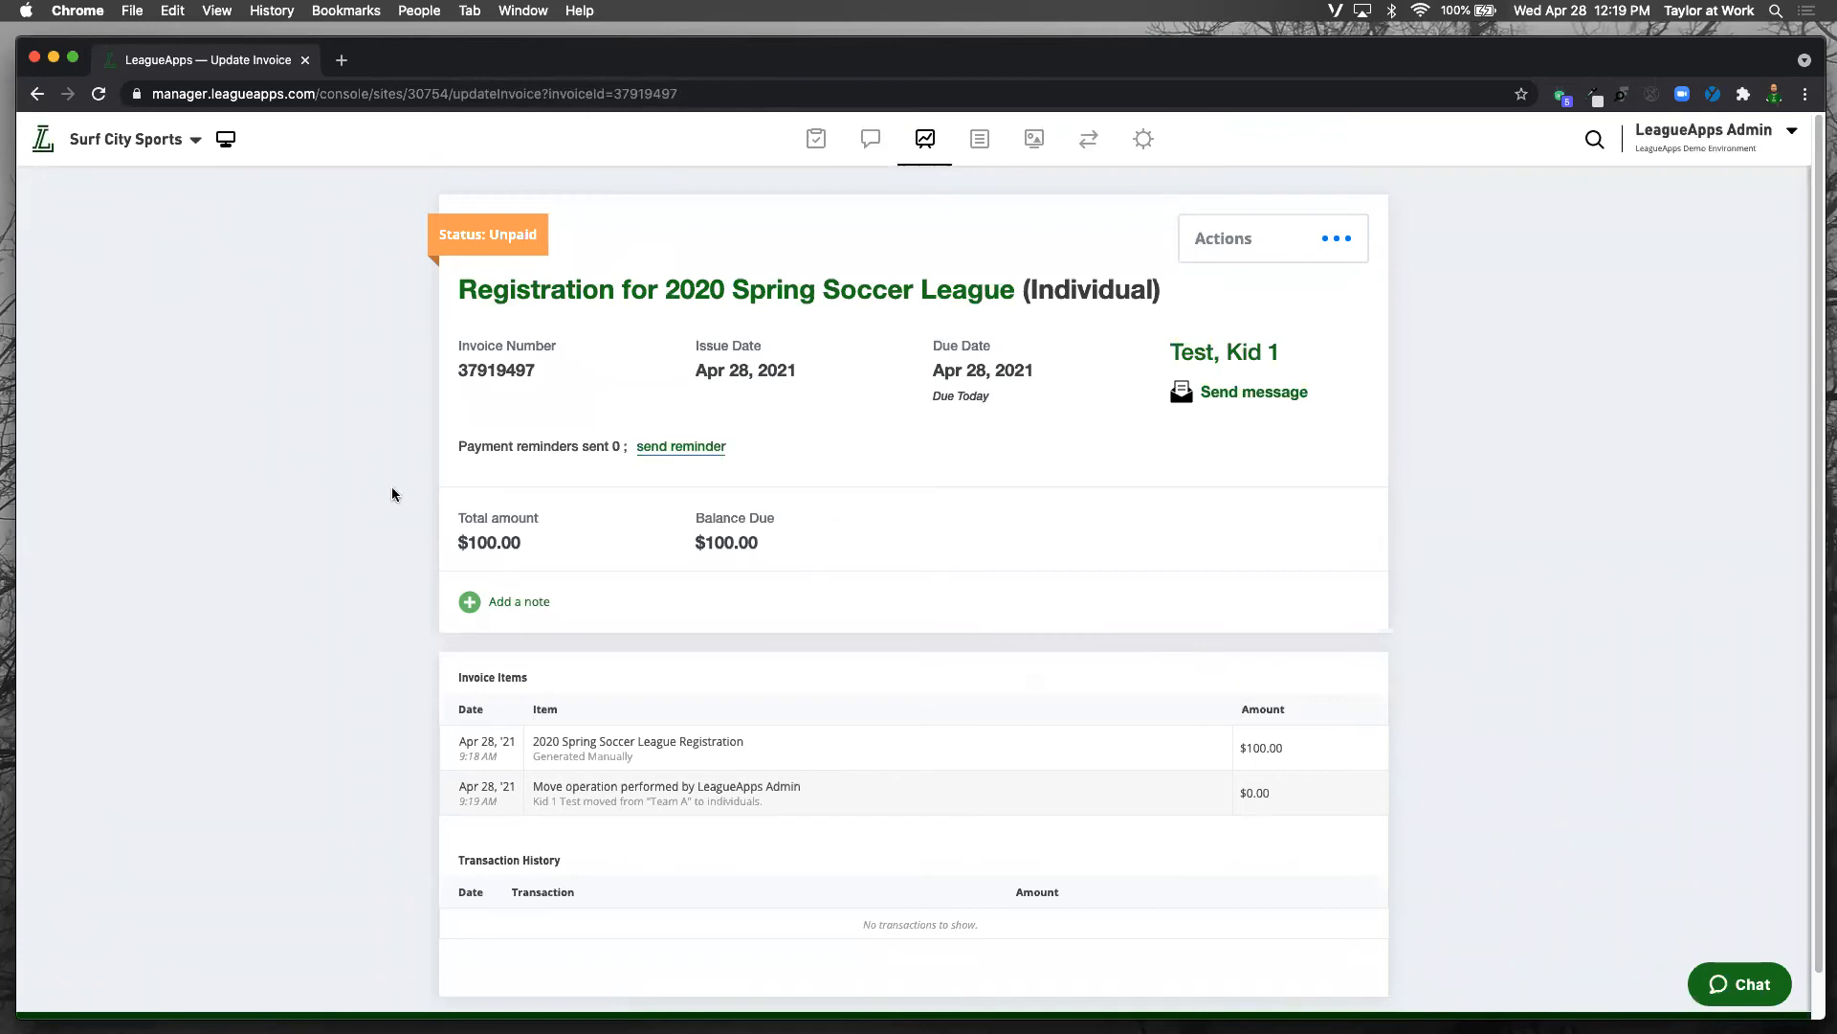
click(1345, 241)
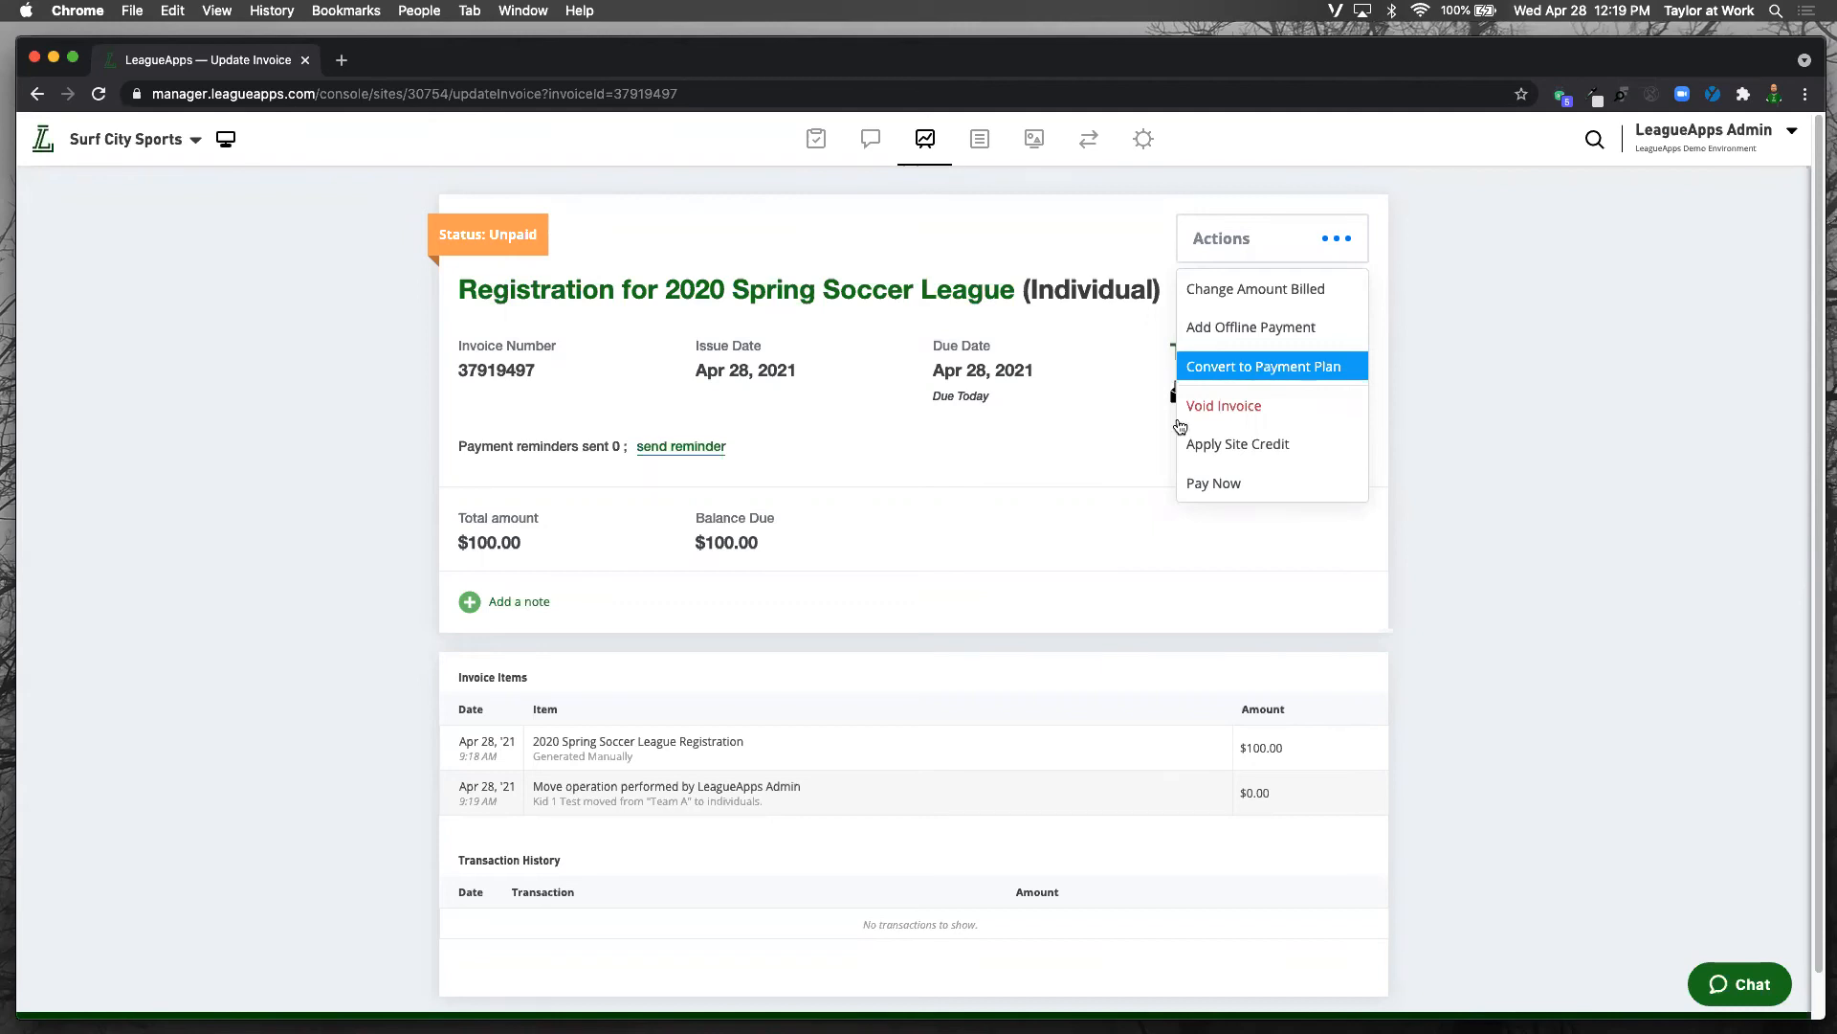
click(844, 542)
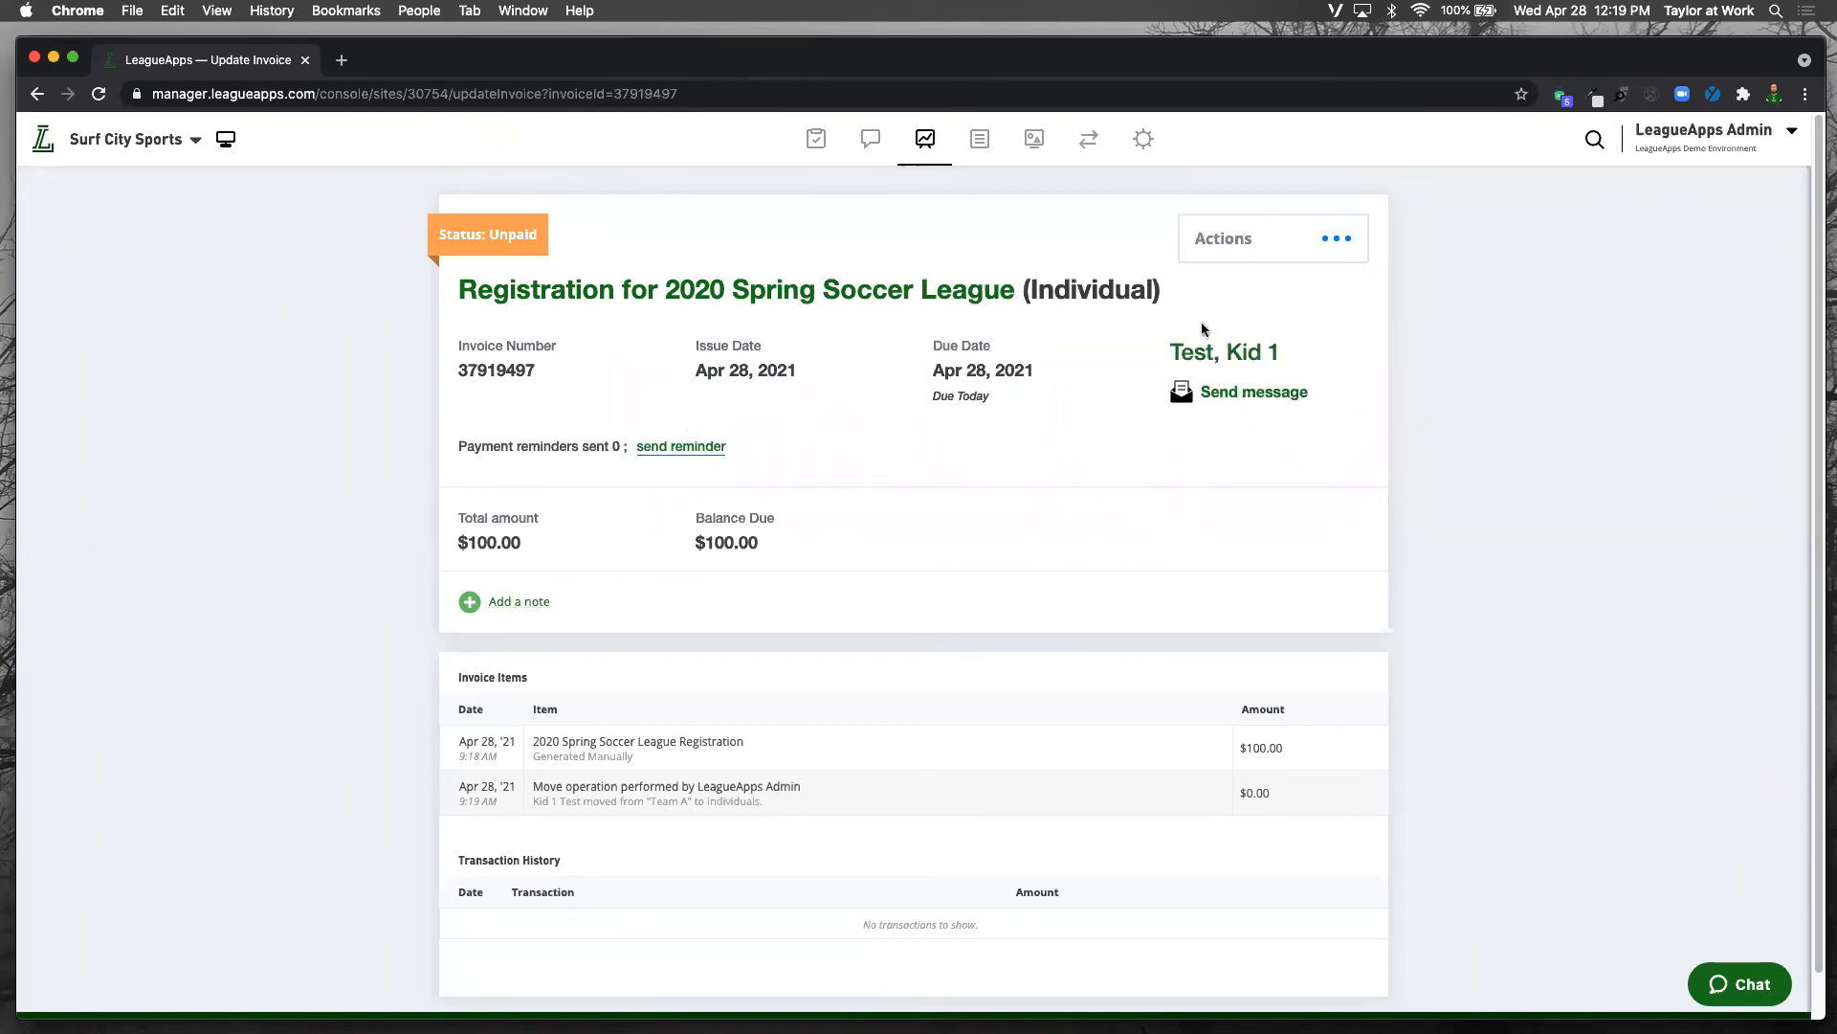
Step: Convert the invoice to the payment plan named Installment Plan, confirm it, and review the resulting installments
click(1344, 245)
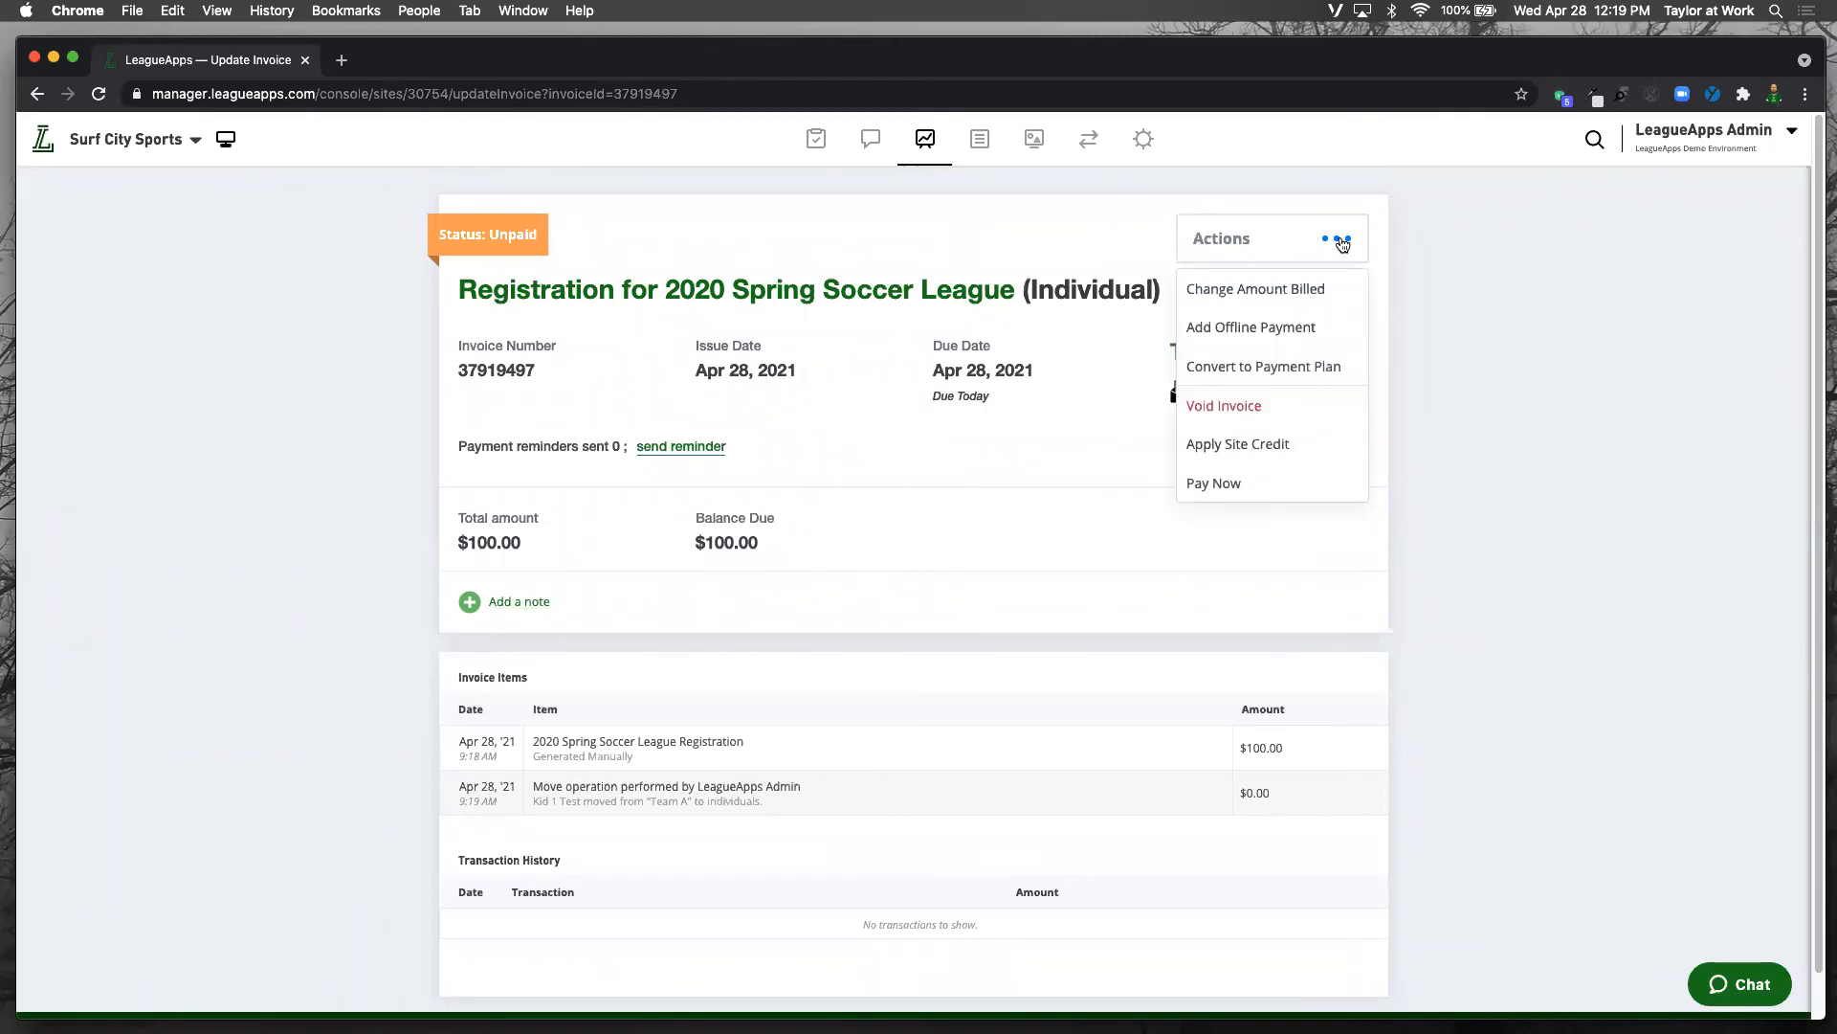
click(1285, 375)
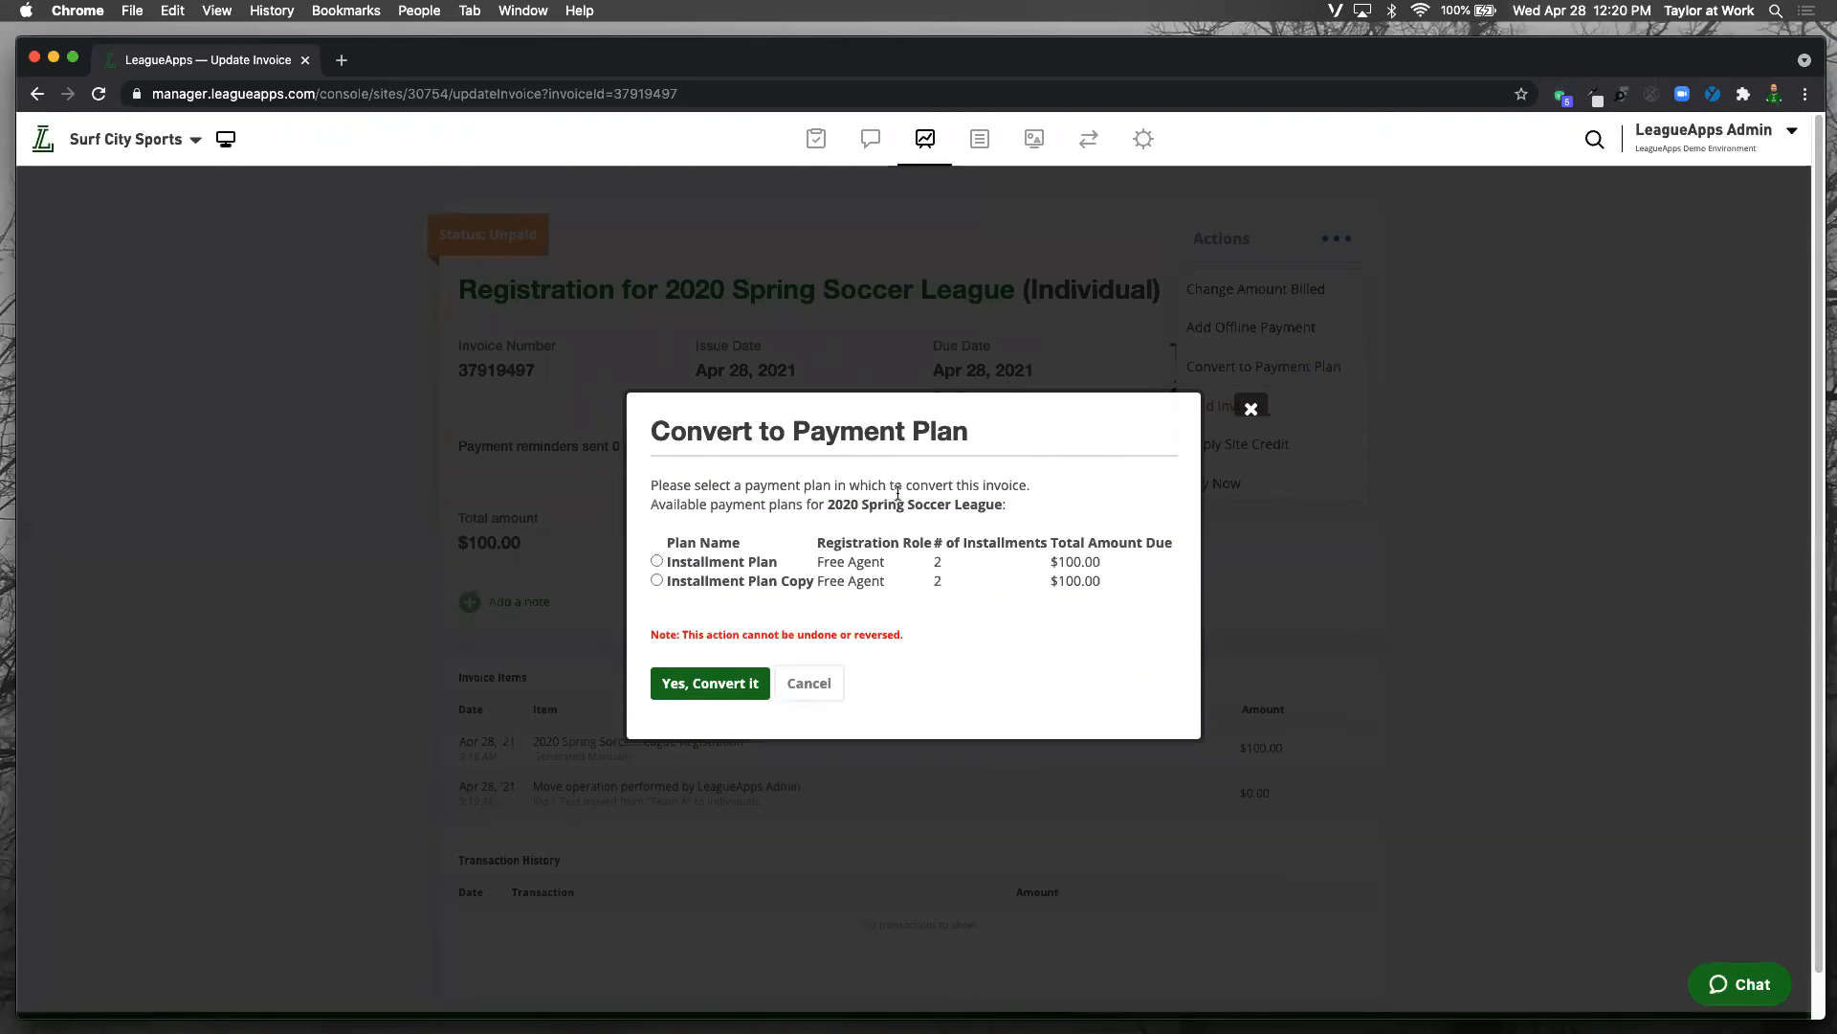
click(657, 562)
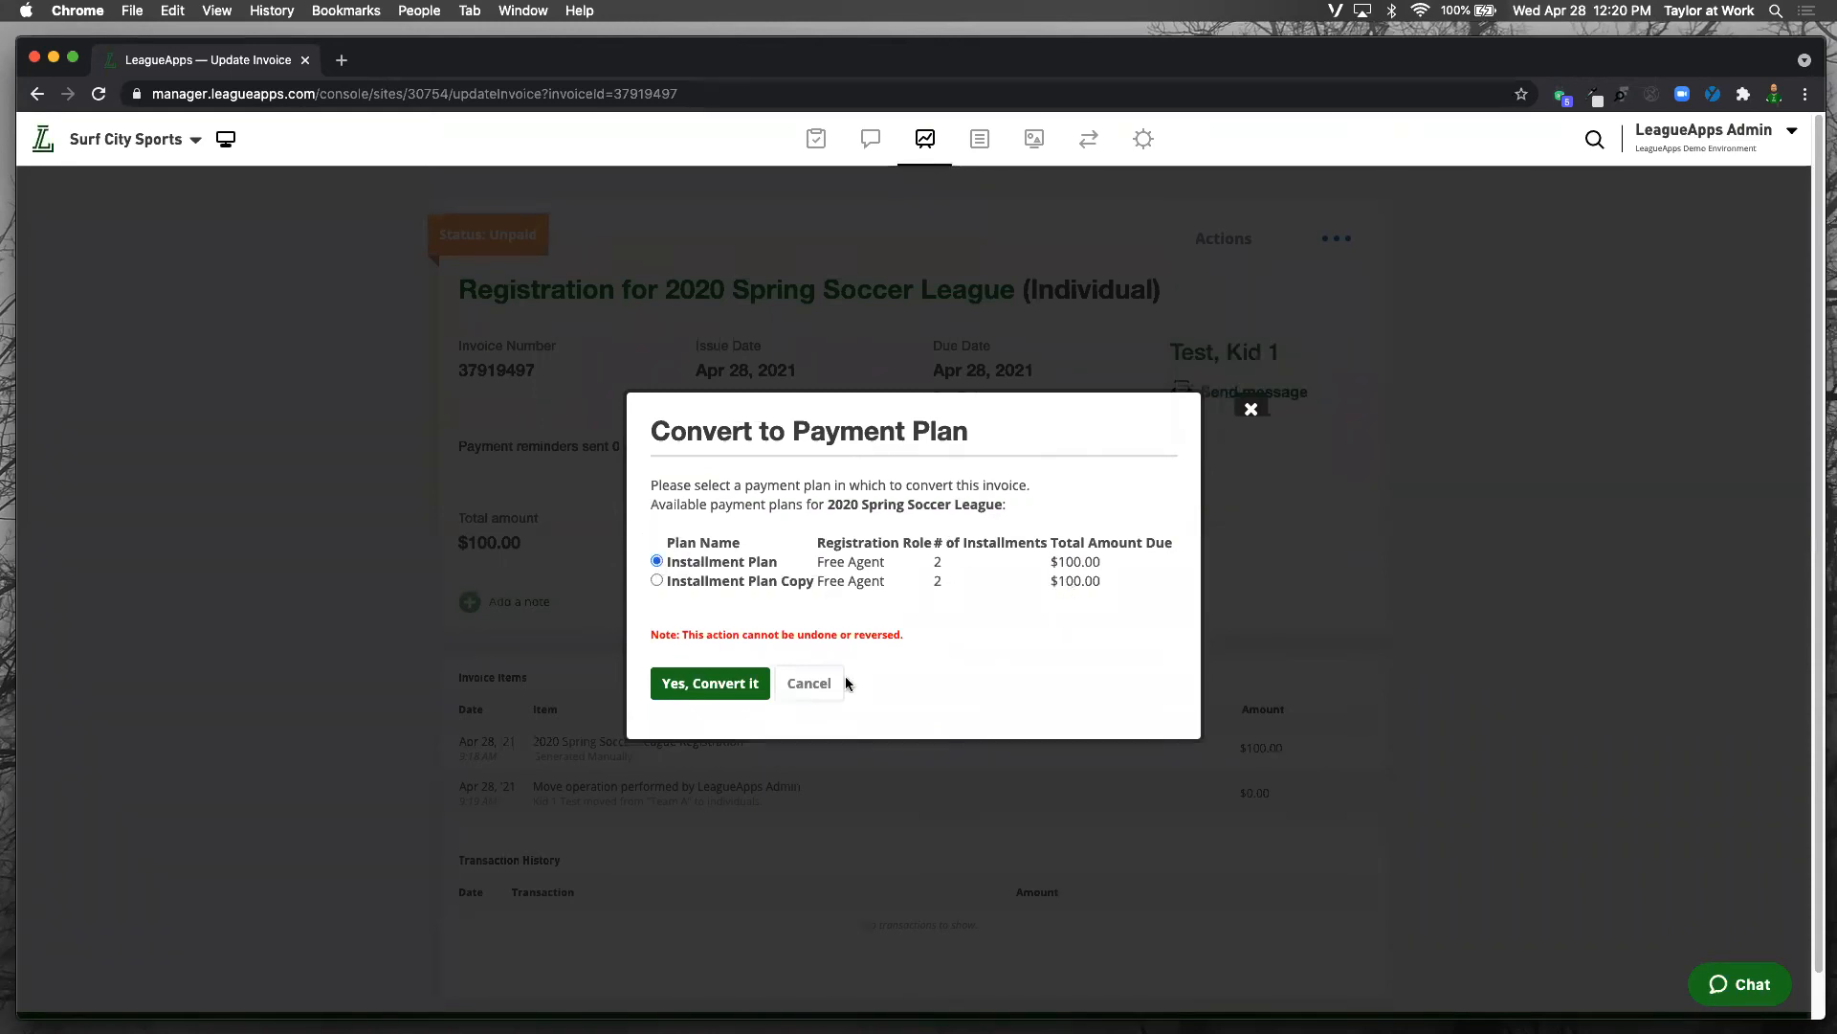
click(705, 685)
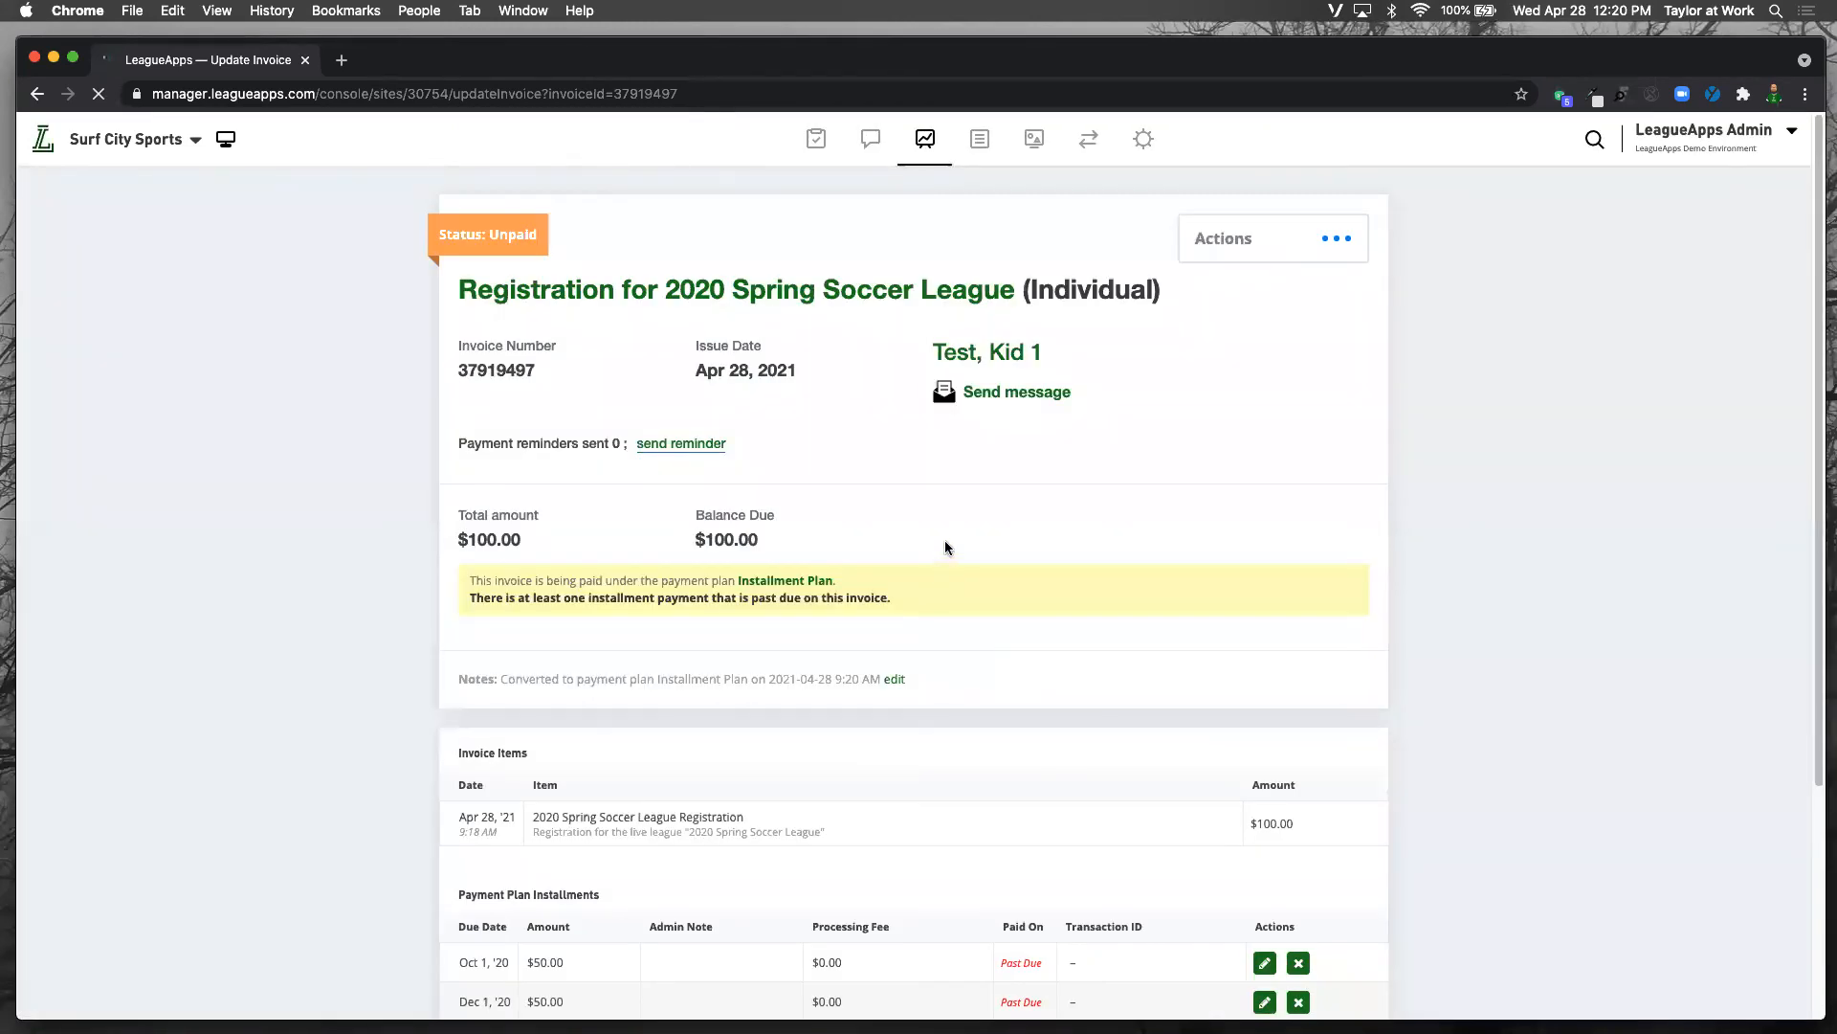
scroll(945, 540, down, 5)
scroll(891, 486, up, 3)
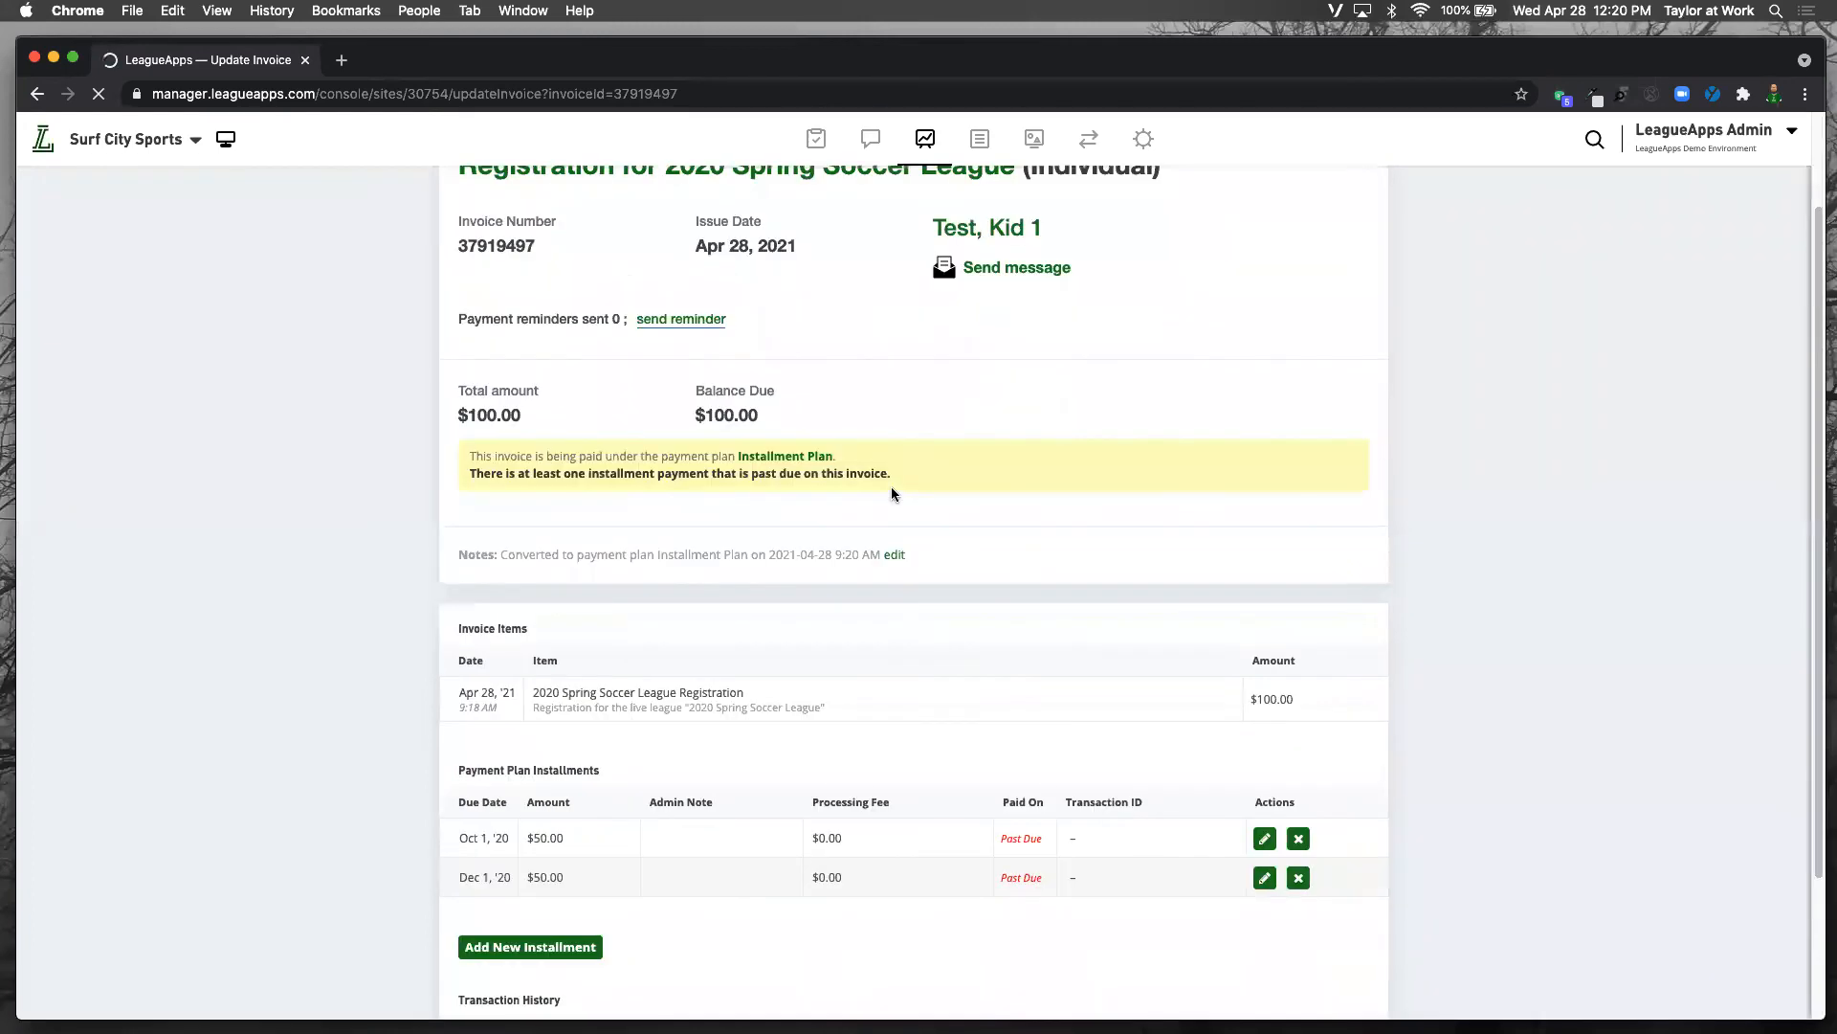
scroll(745, 833, down, 3)
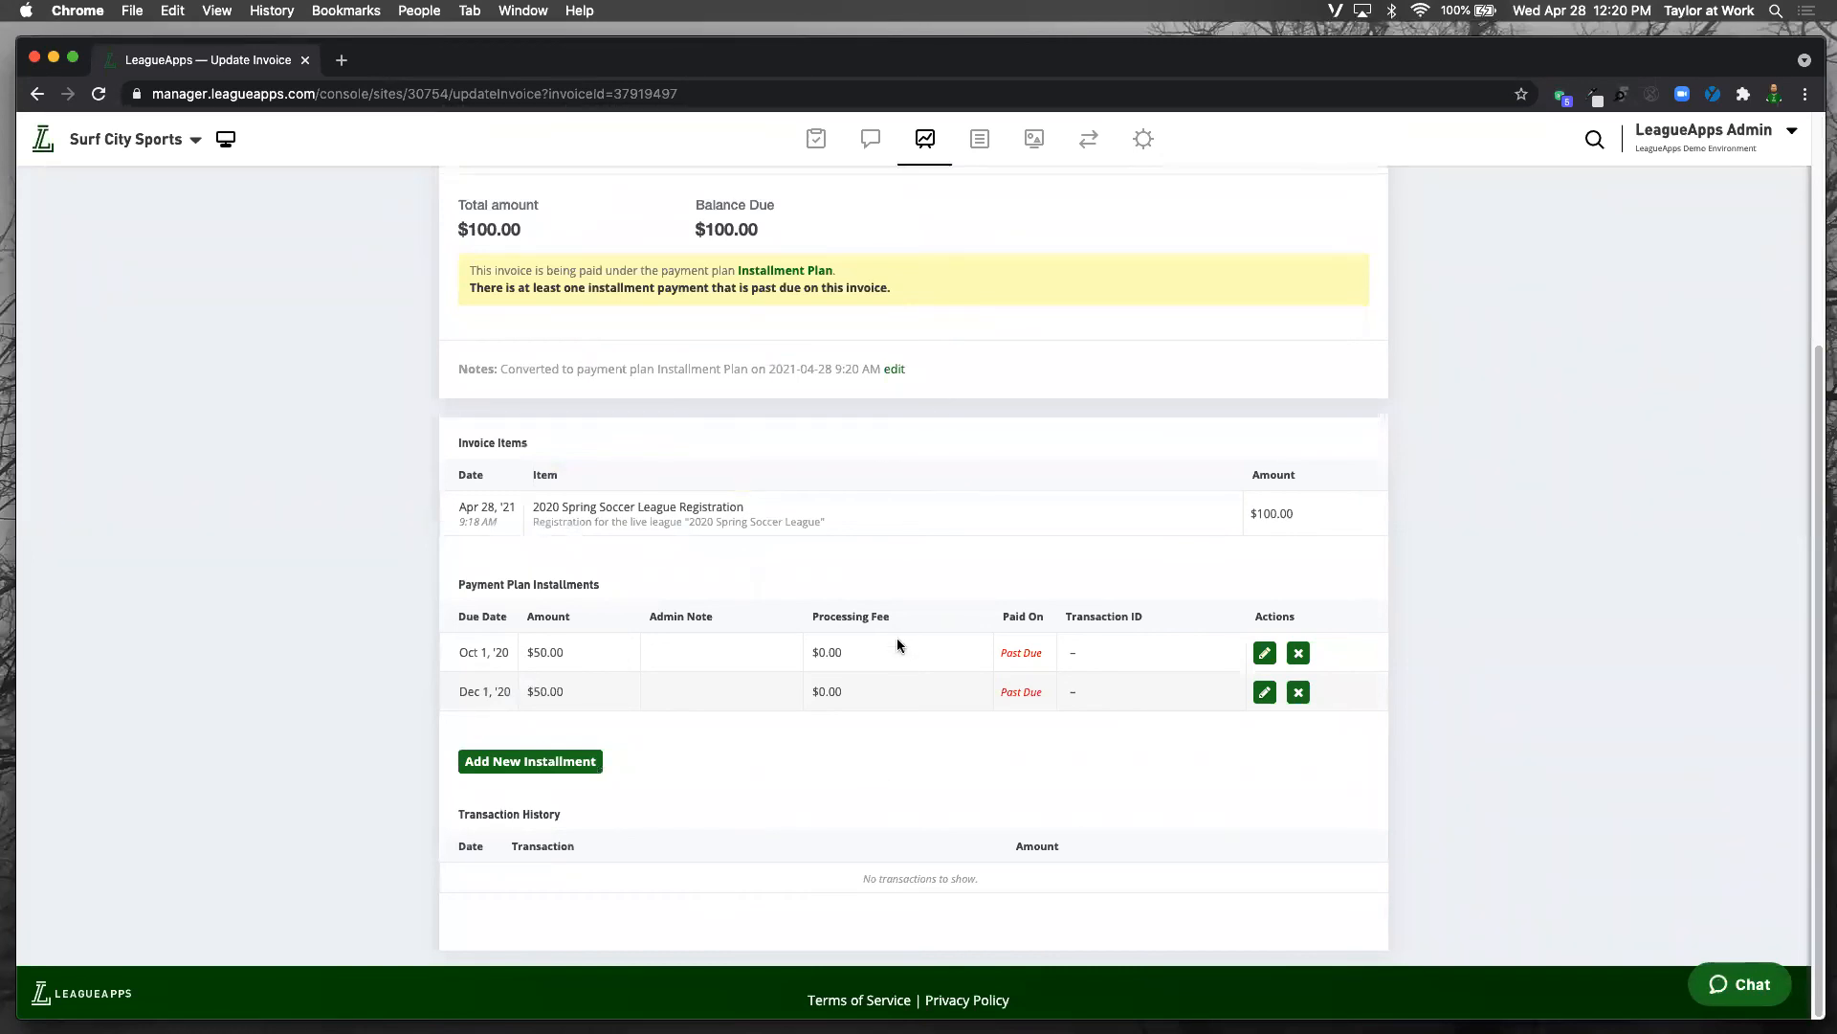
Step: Return to the 2020 Spring Soccer League player list, open the paid player's invoice, and review its items and transaction history
scroll(894, 645, up, 2)
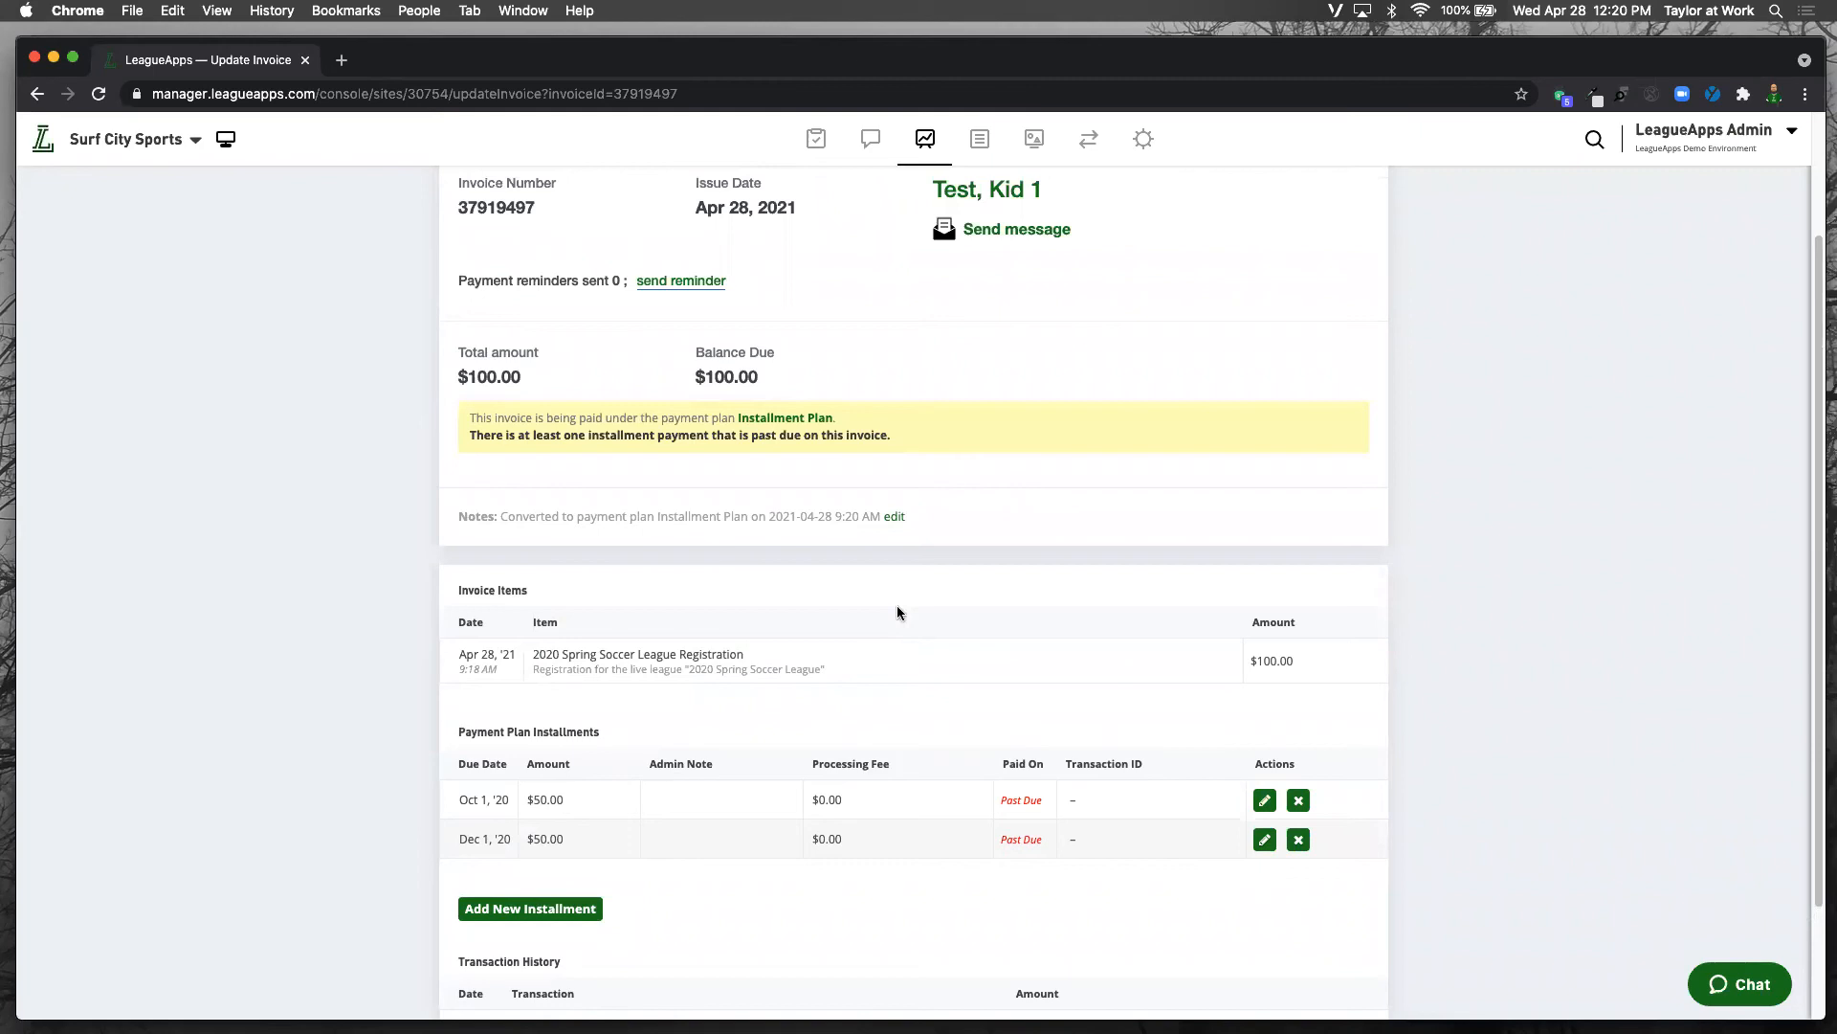
scroll(899, 613, up, 2)
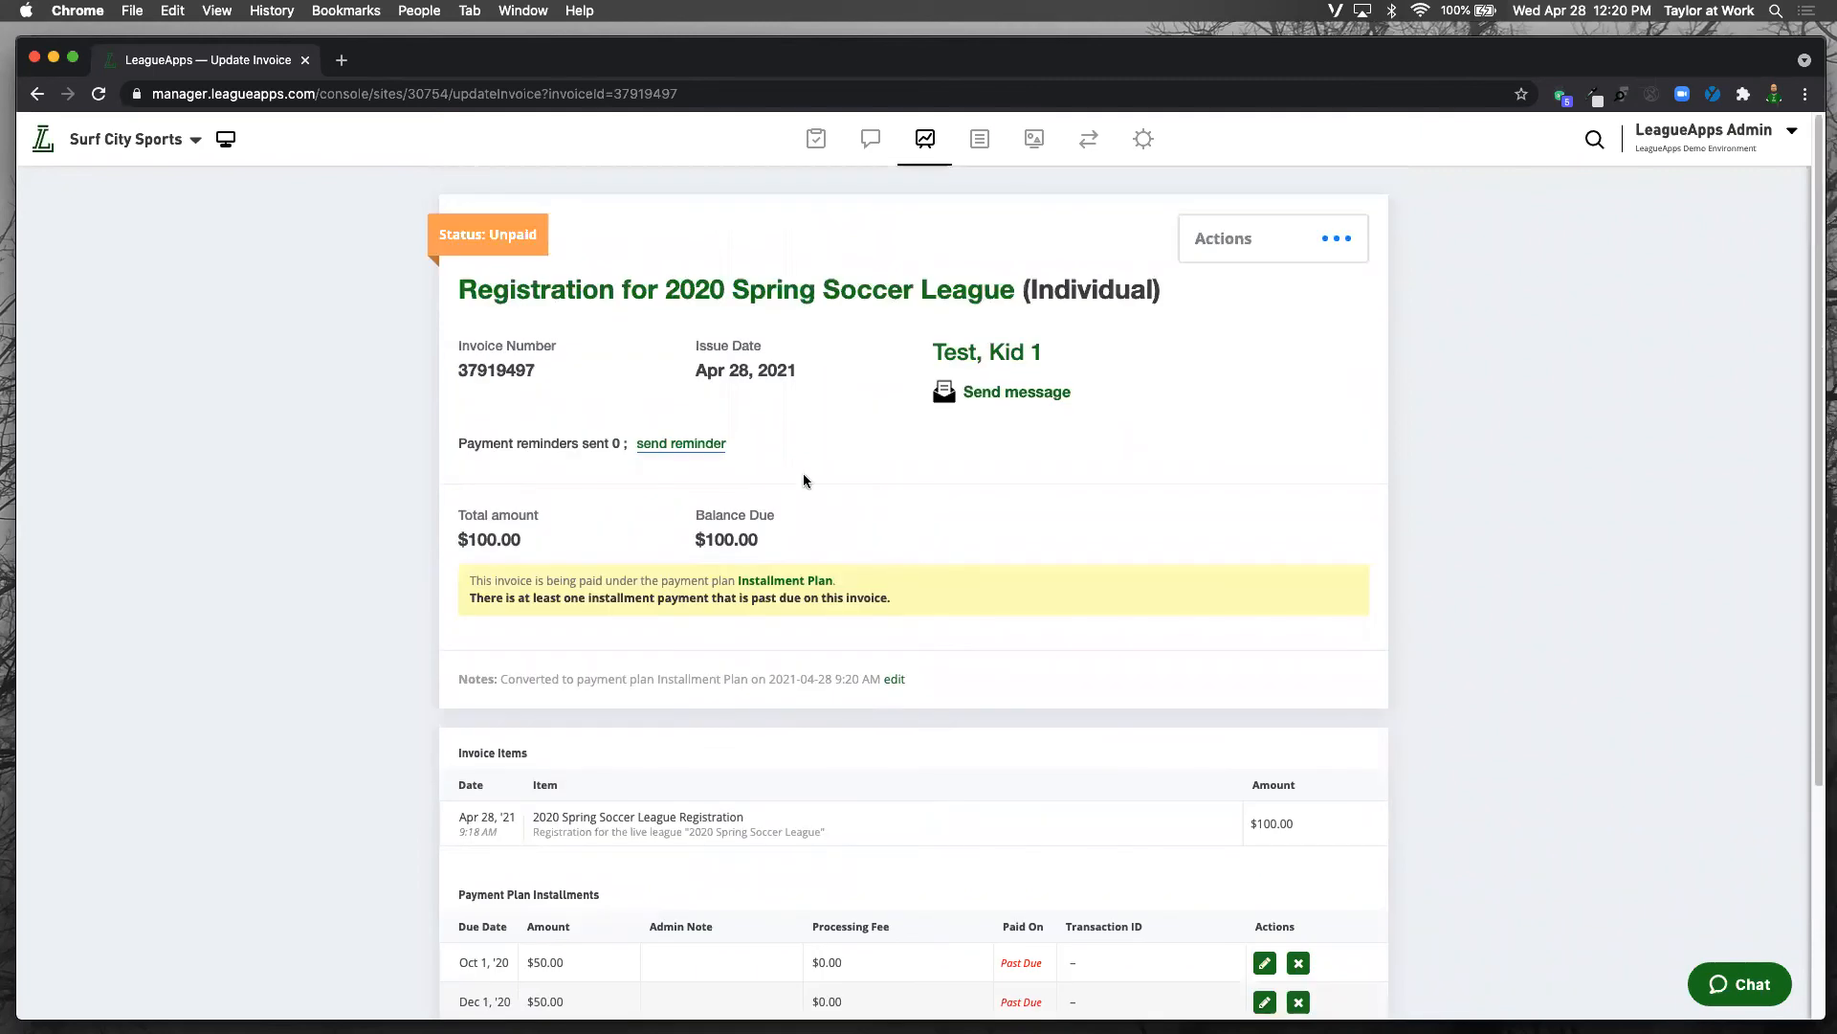
click(839, 294)
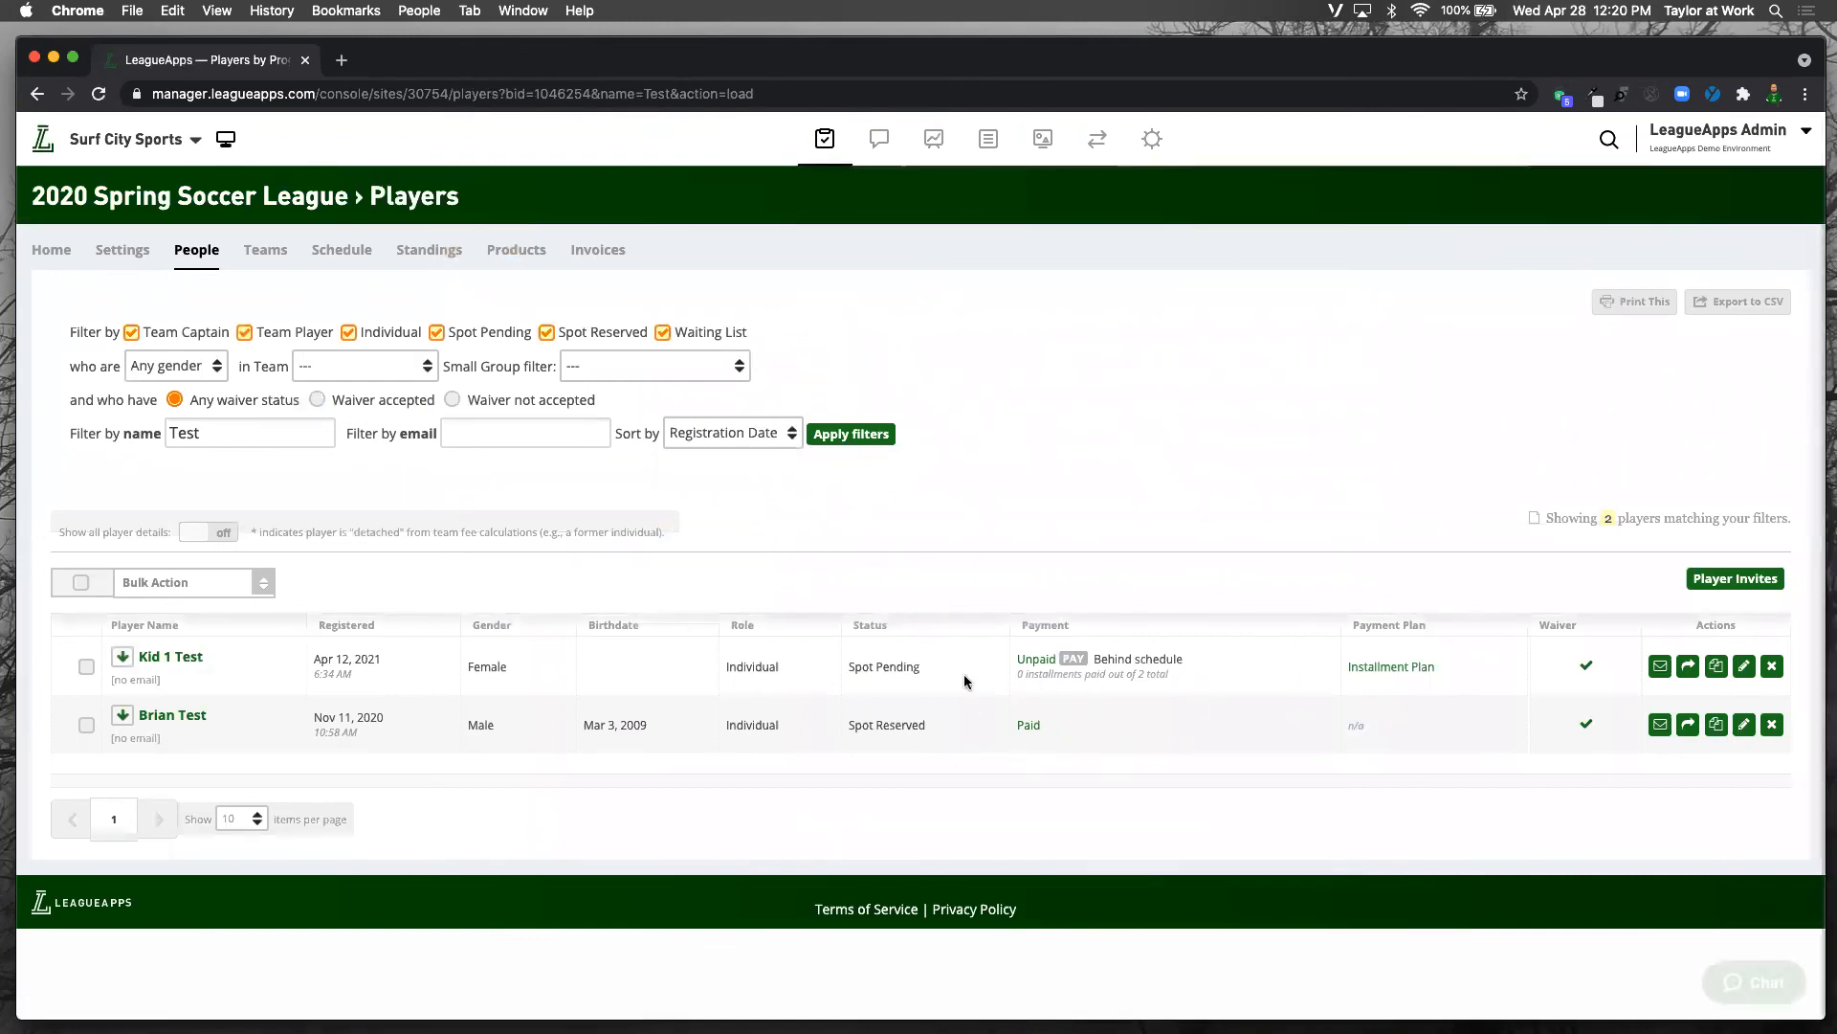
click(1030, 725)
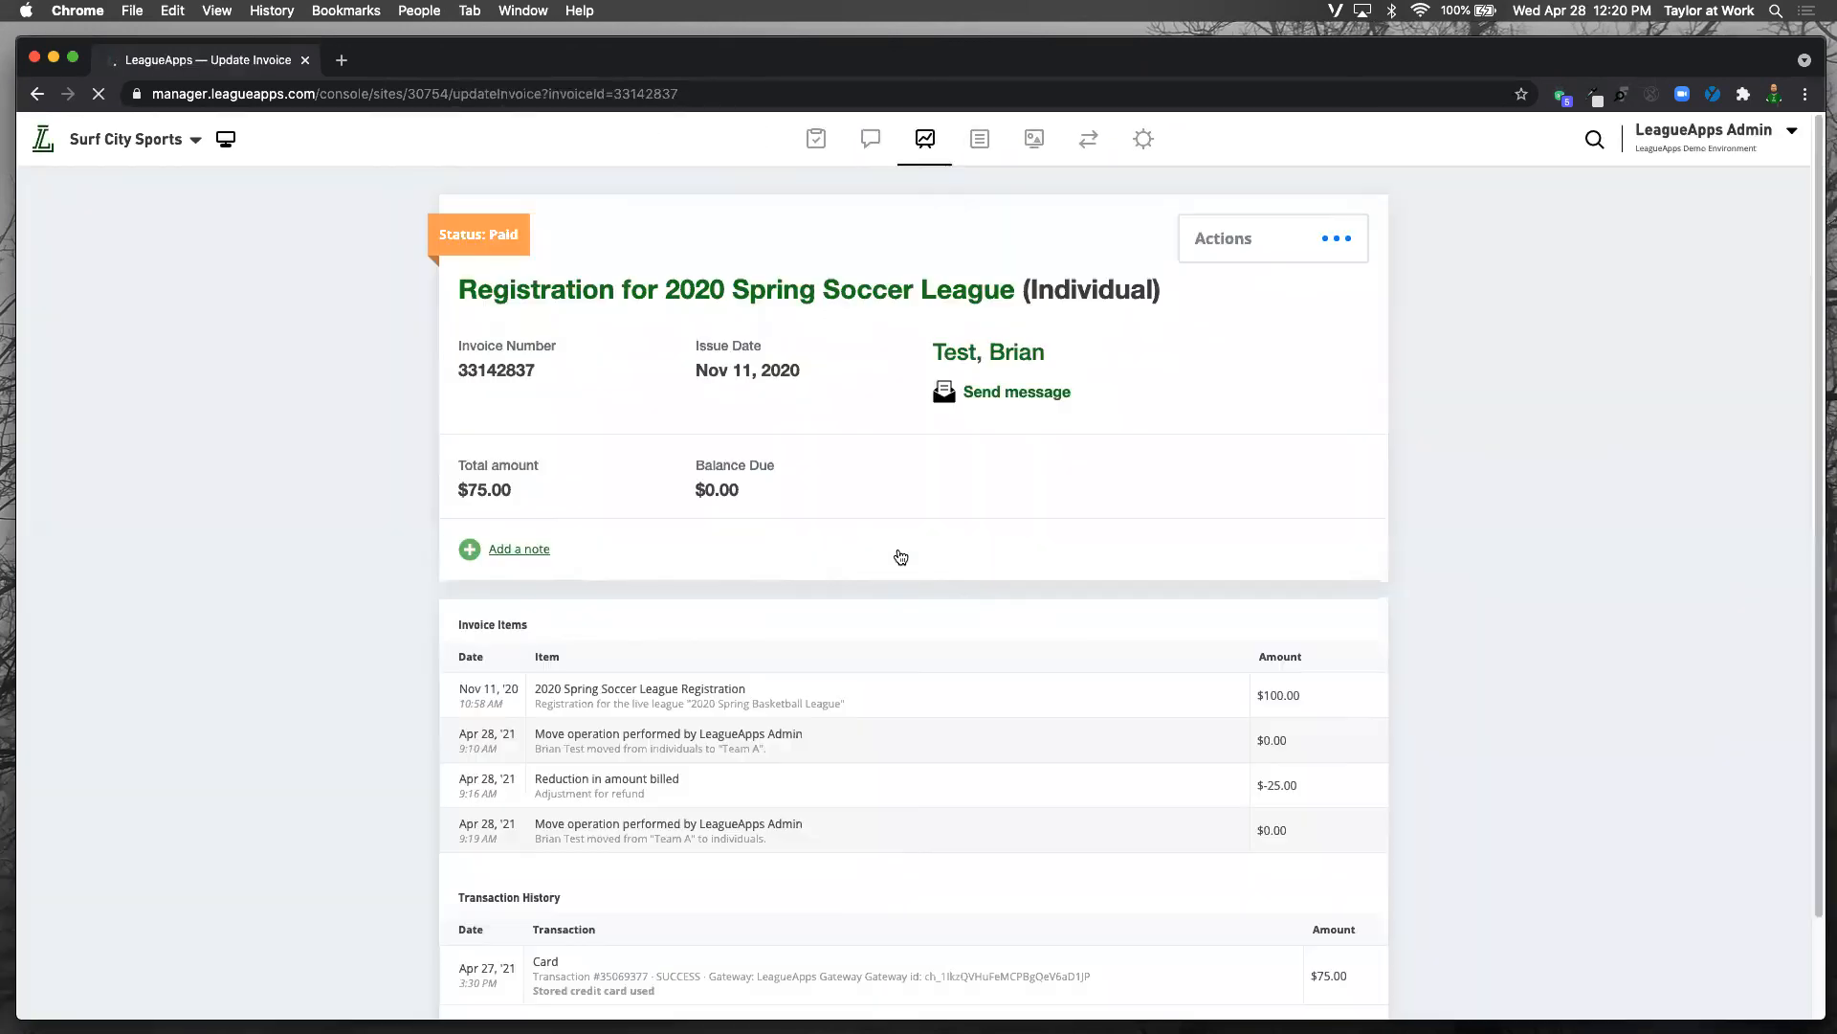
scroll(863, 559, down, 2)
mouse_move(704, 662)
mouse_down()
mouse_move(469, 663)
mouse_move(703, 647)
mouse_up()
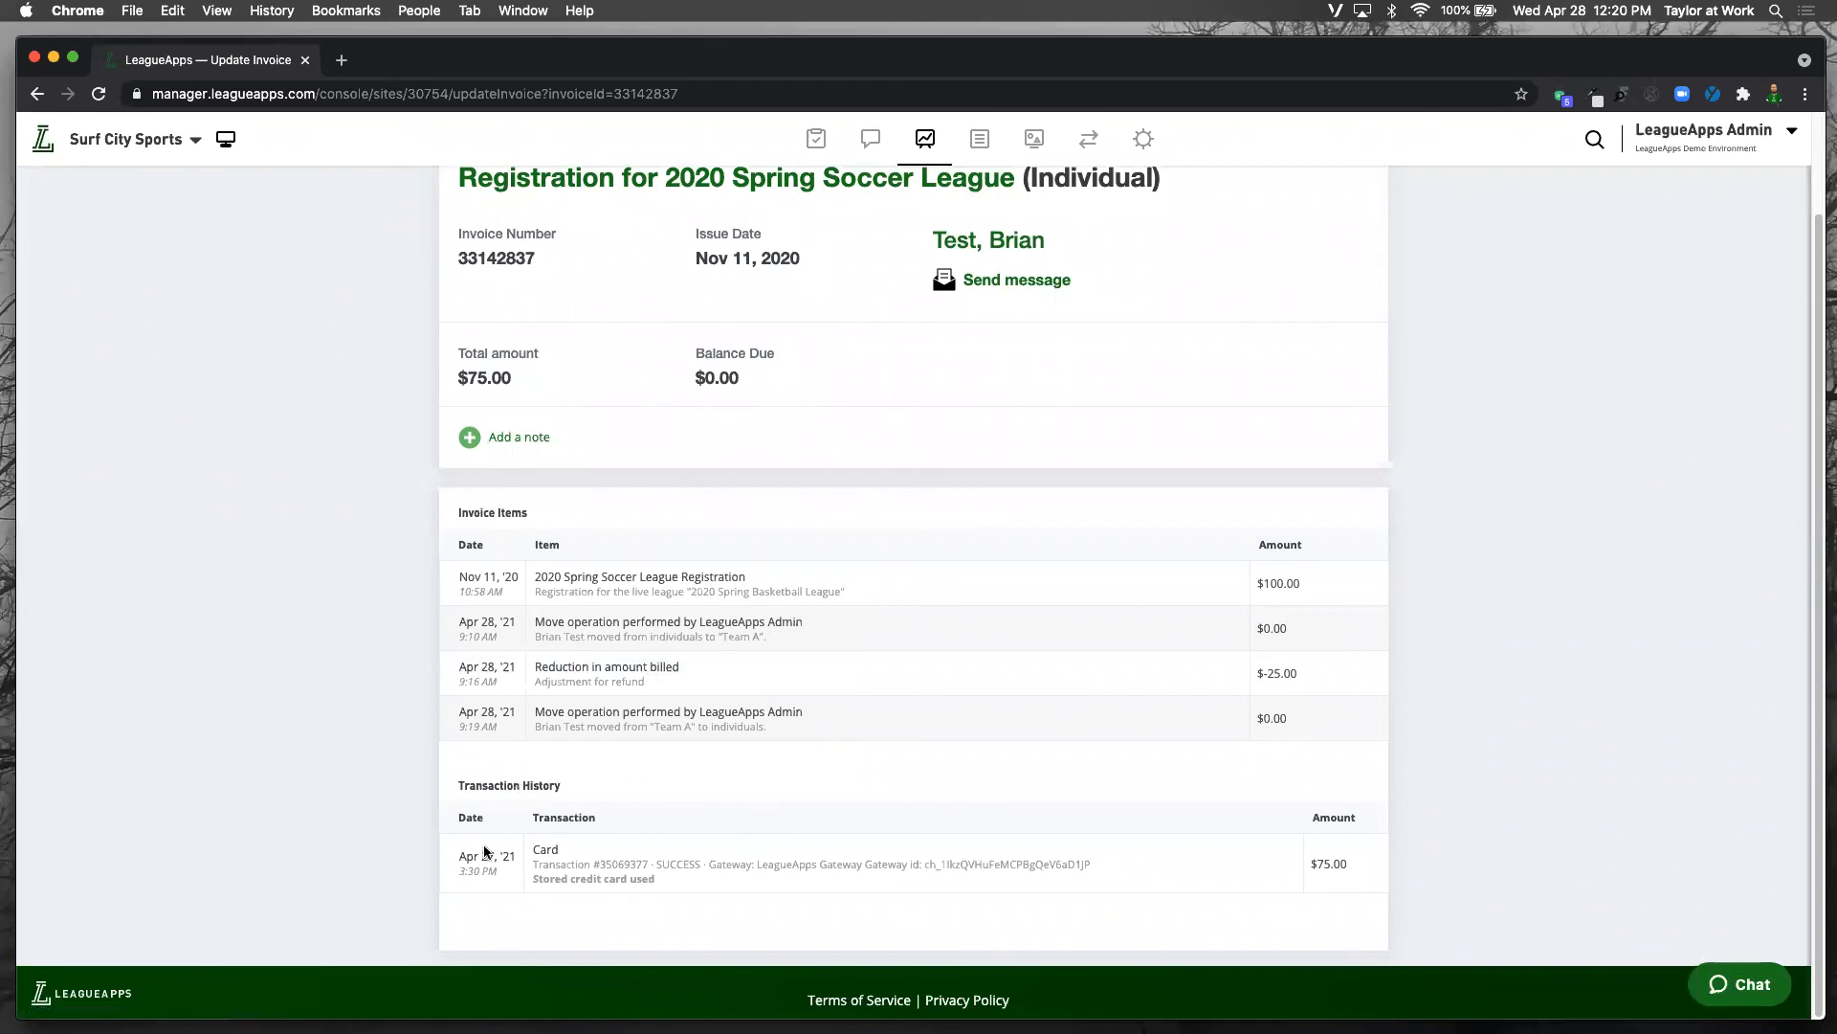
scroll(709, 803, up, 2)
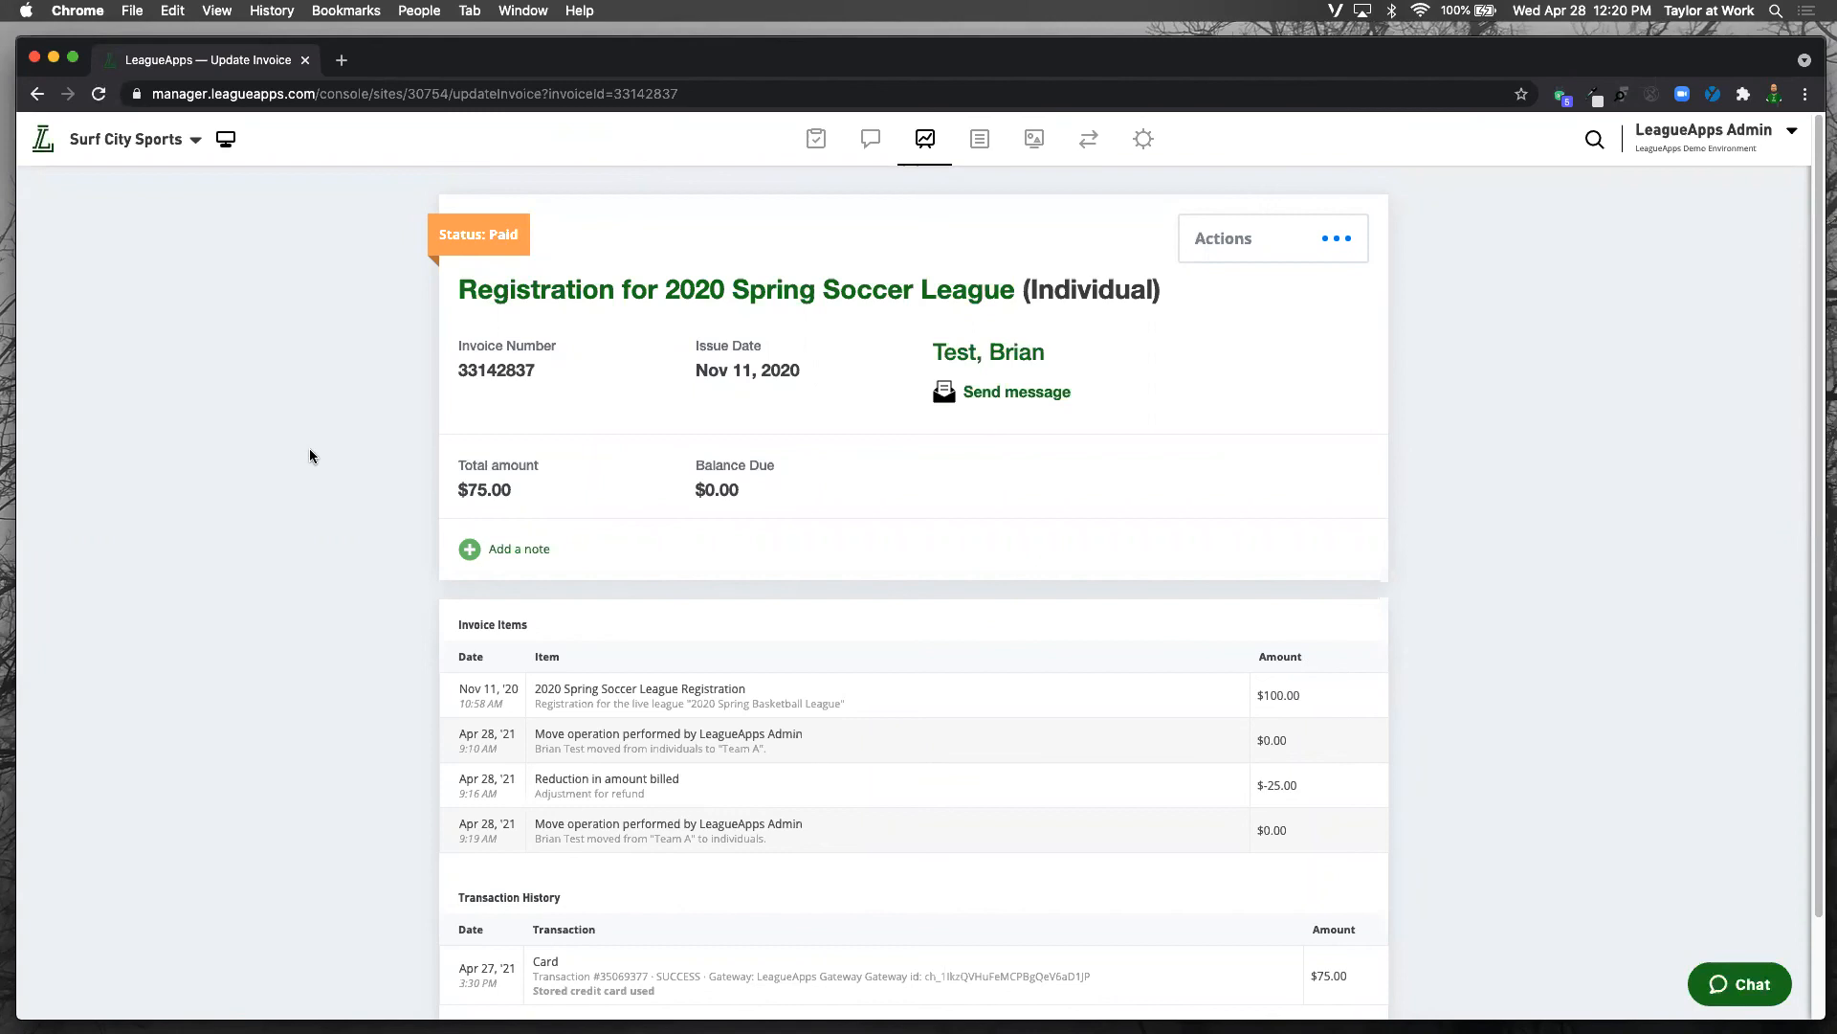
Step: Open the player's member profile from the invoice and log in to the site as that member in an incognito window
click(1007, 351)
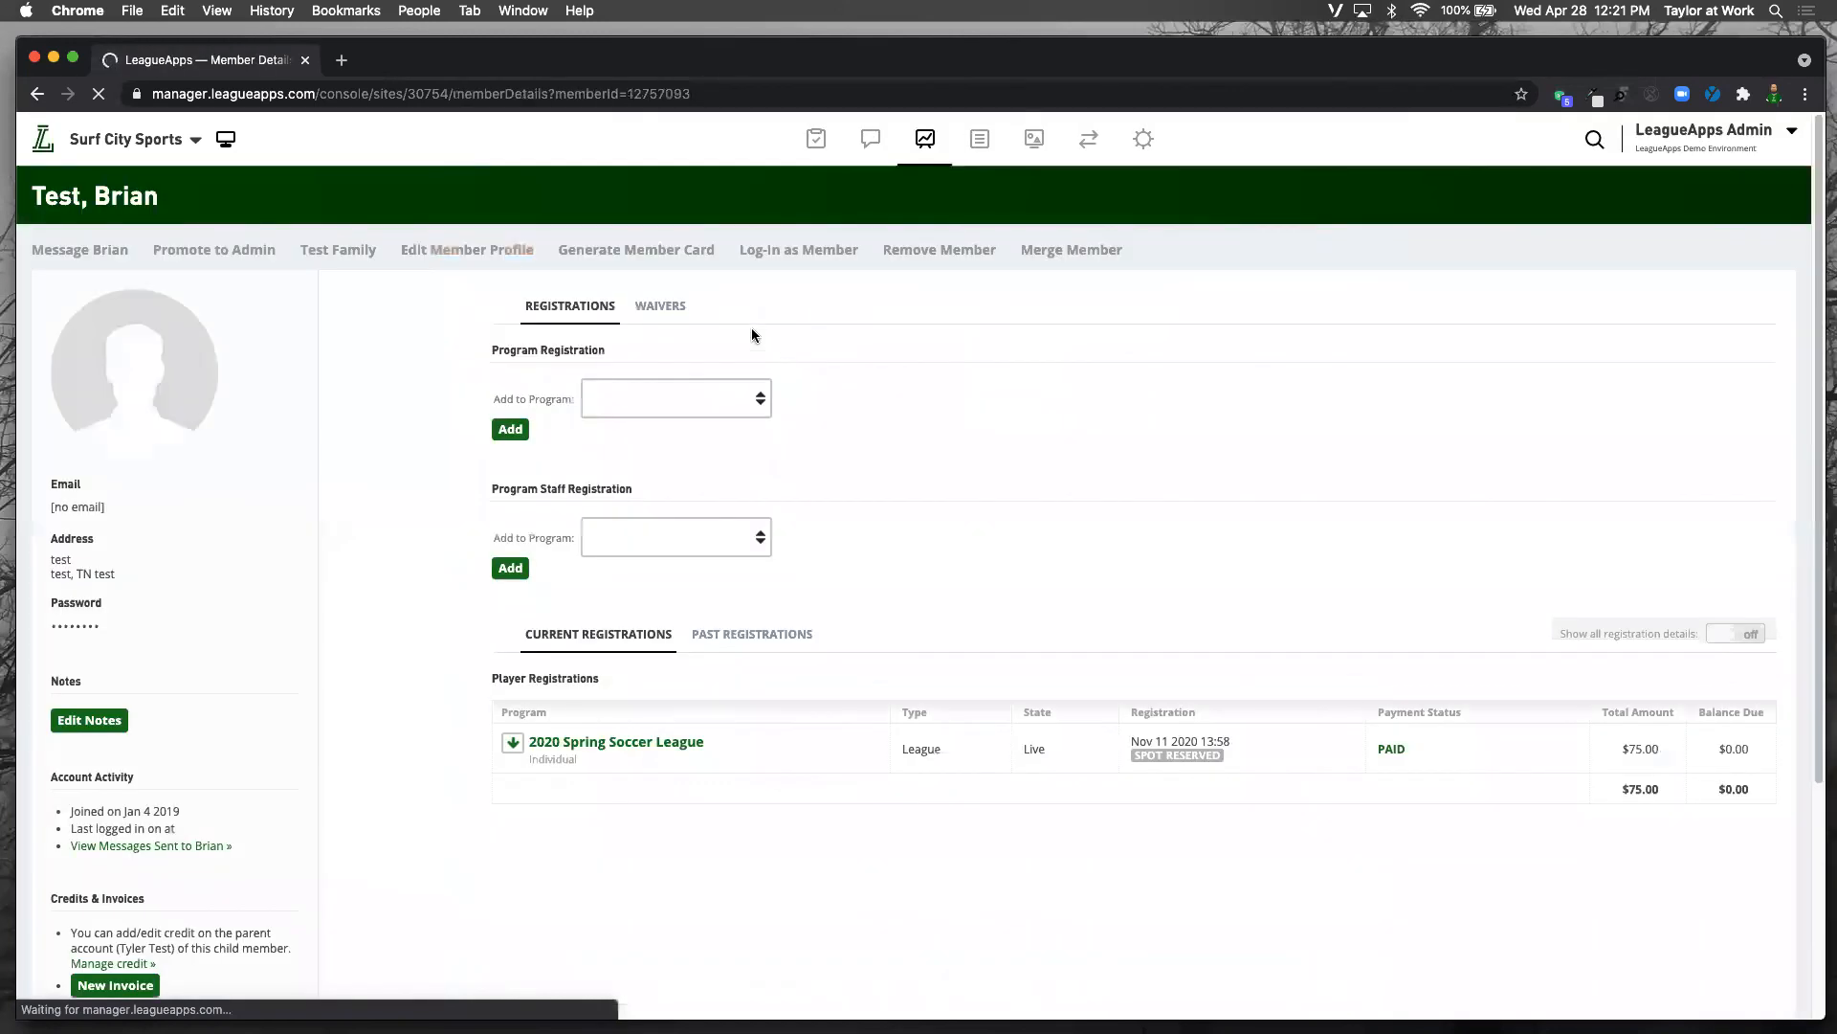
click(800, 255)
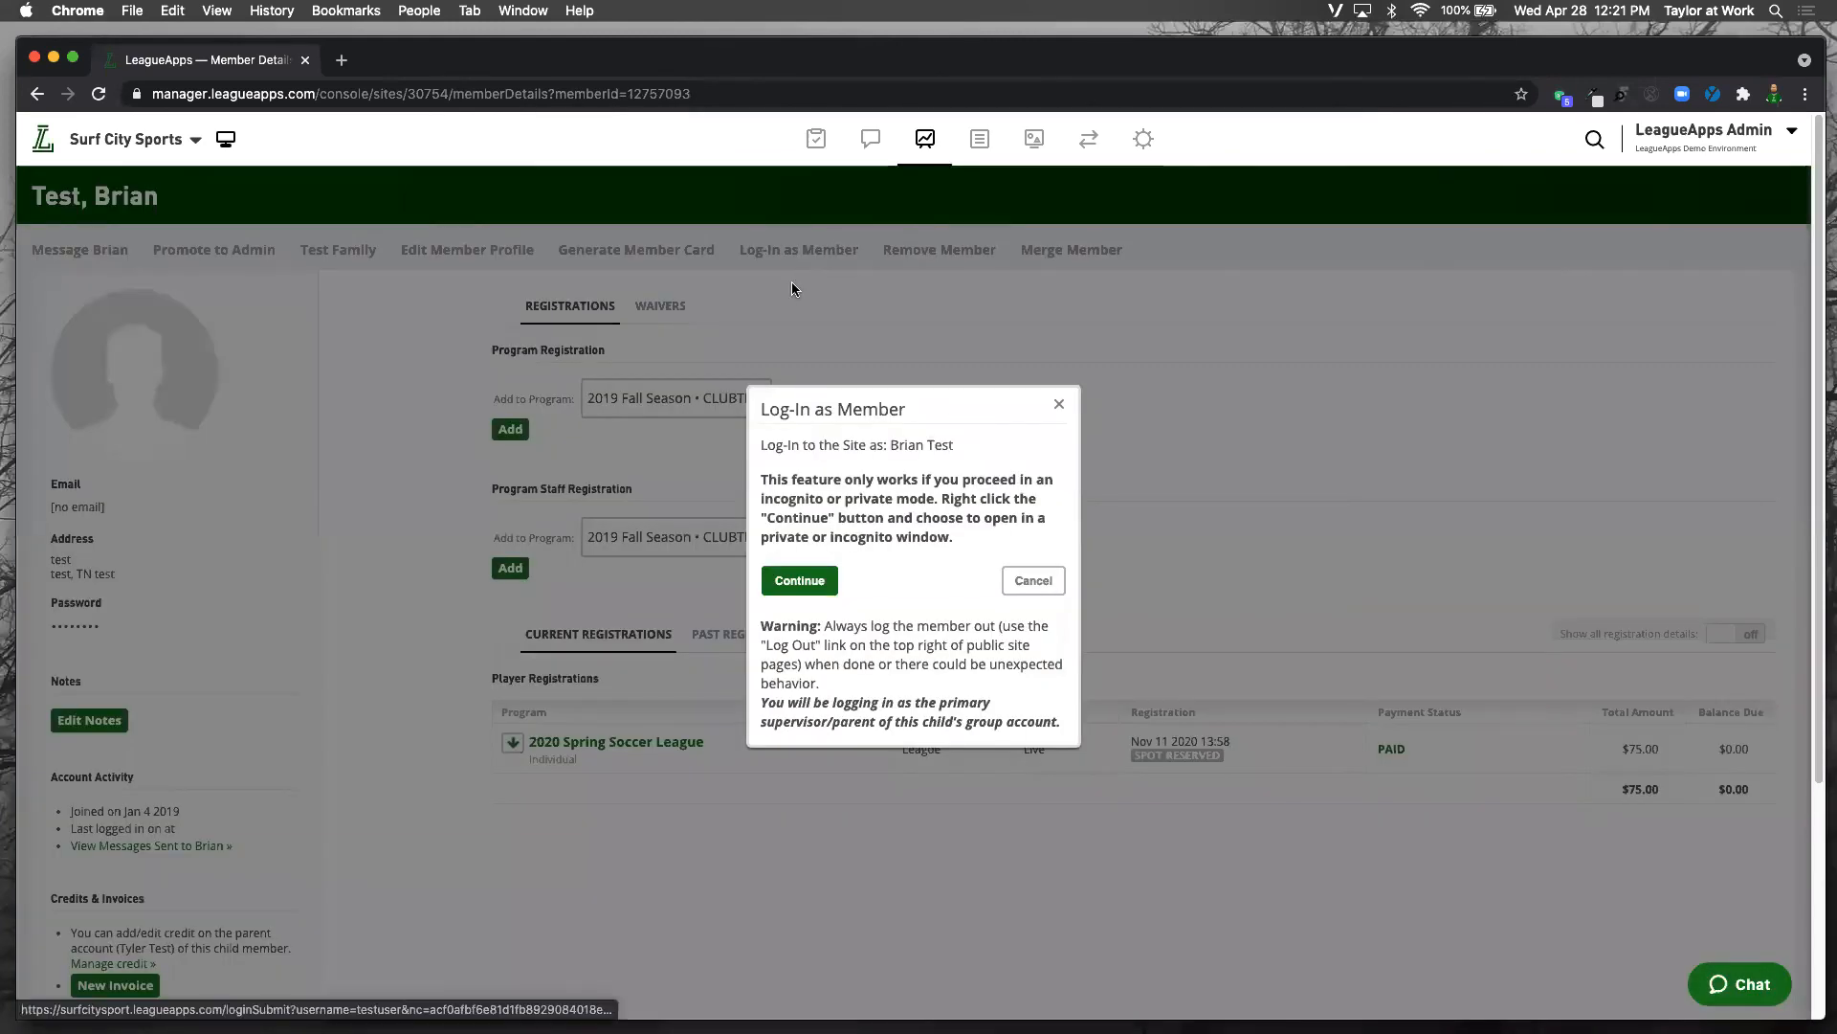
right_click(795, 581)
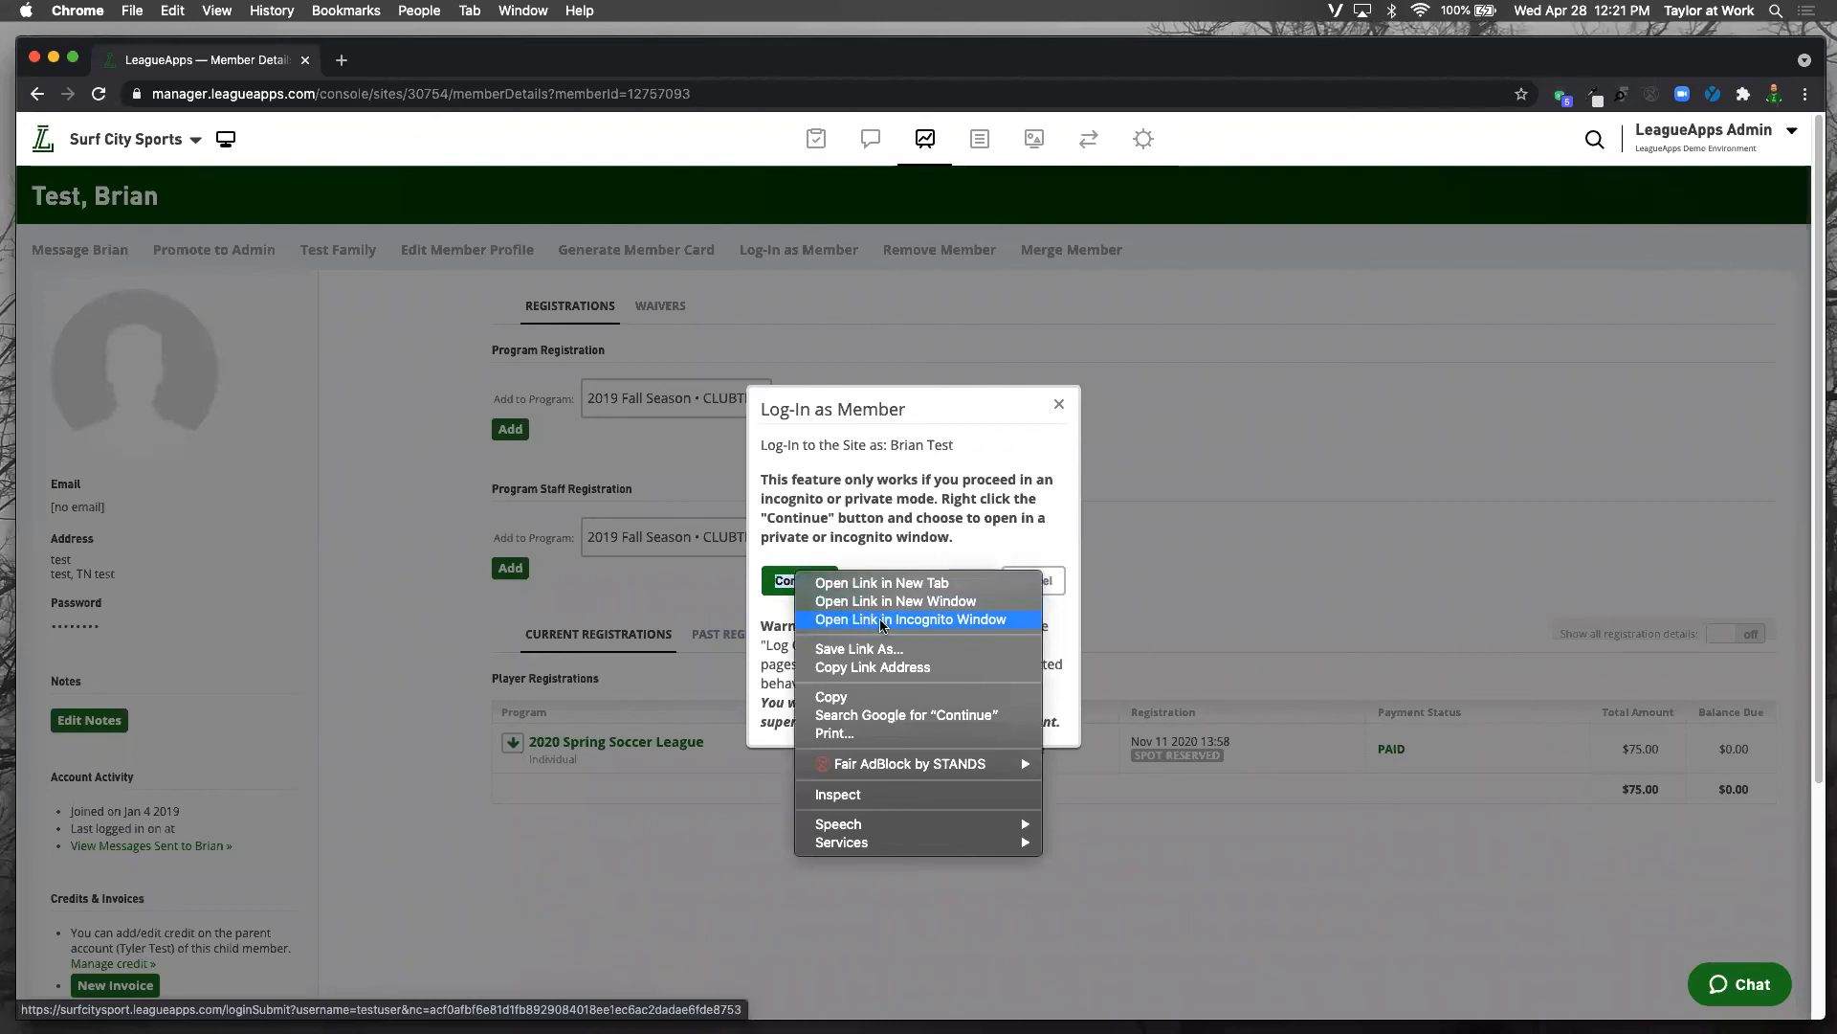
click(784, 581)
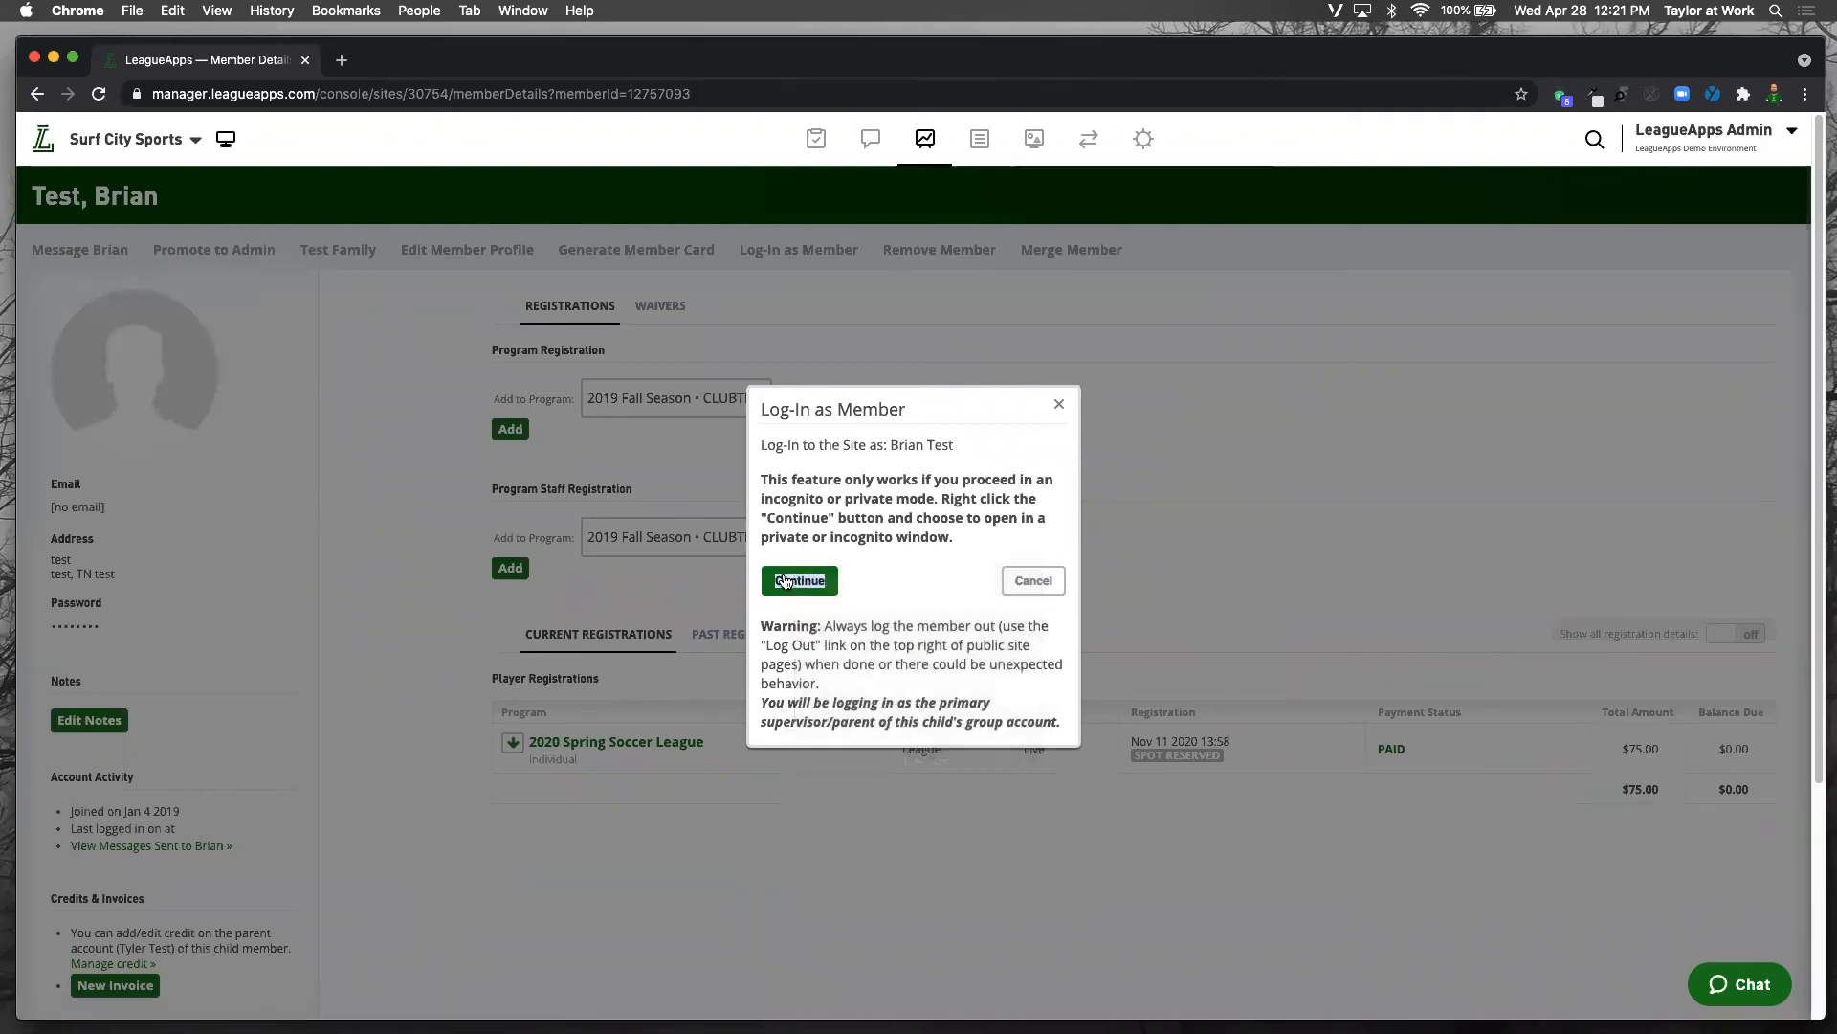
right_click(785, 581)
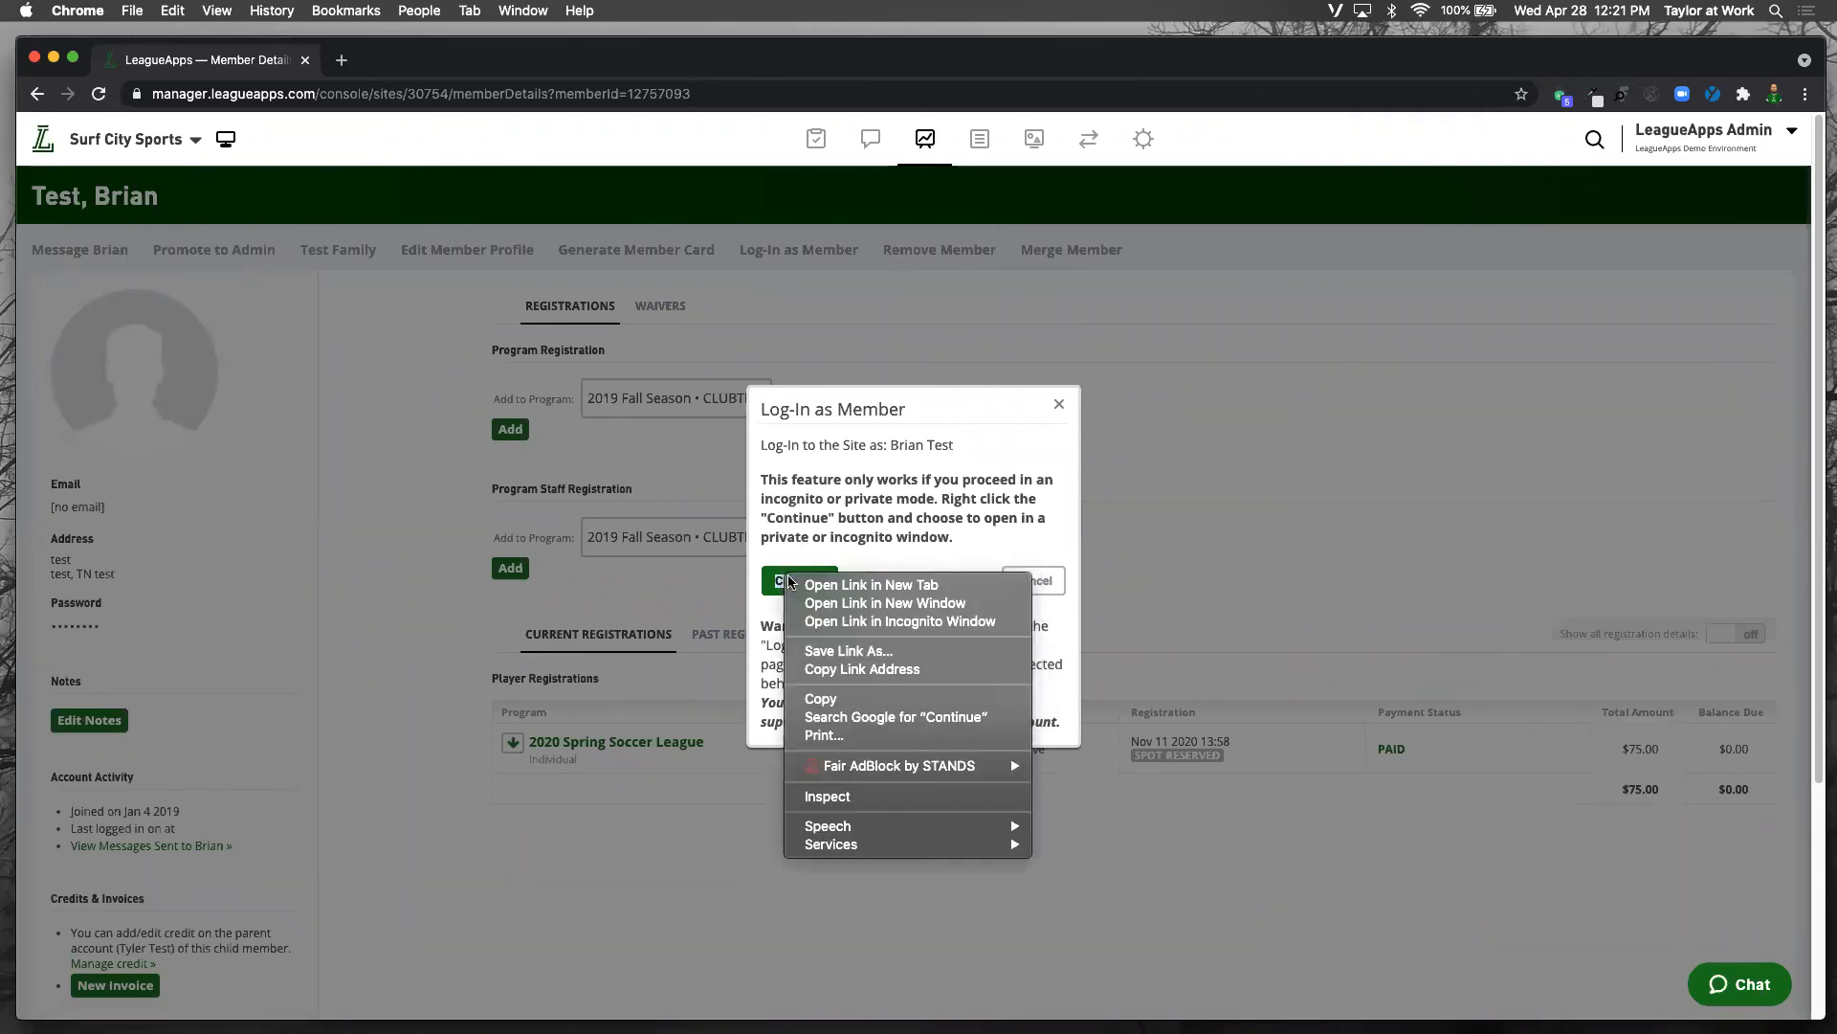
click(877, 622)
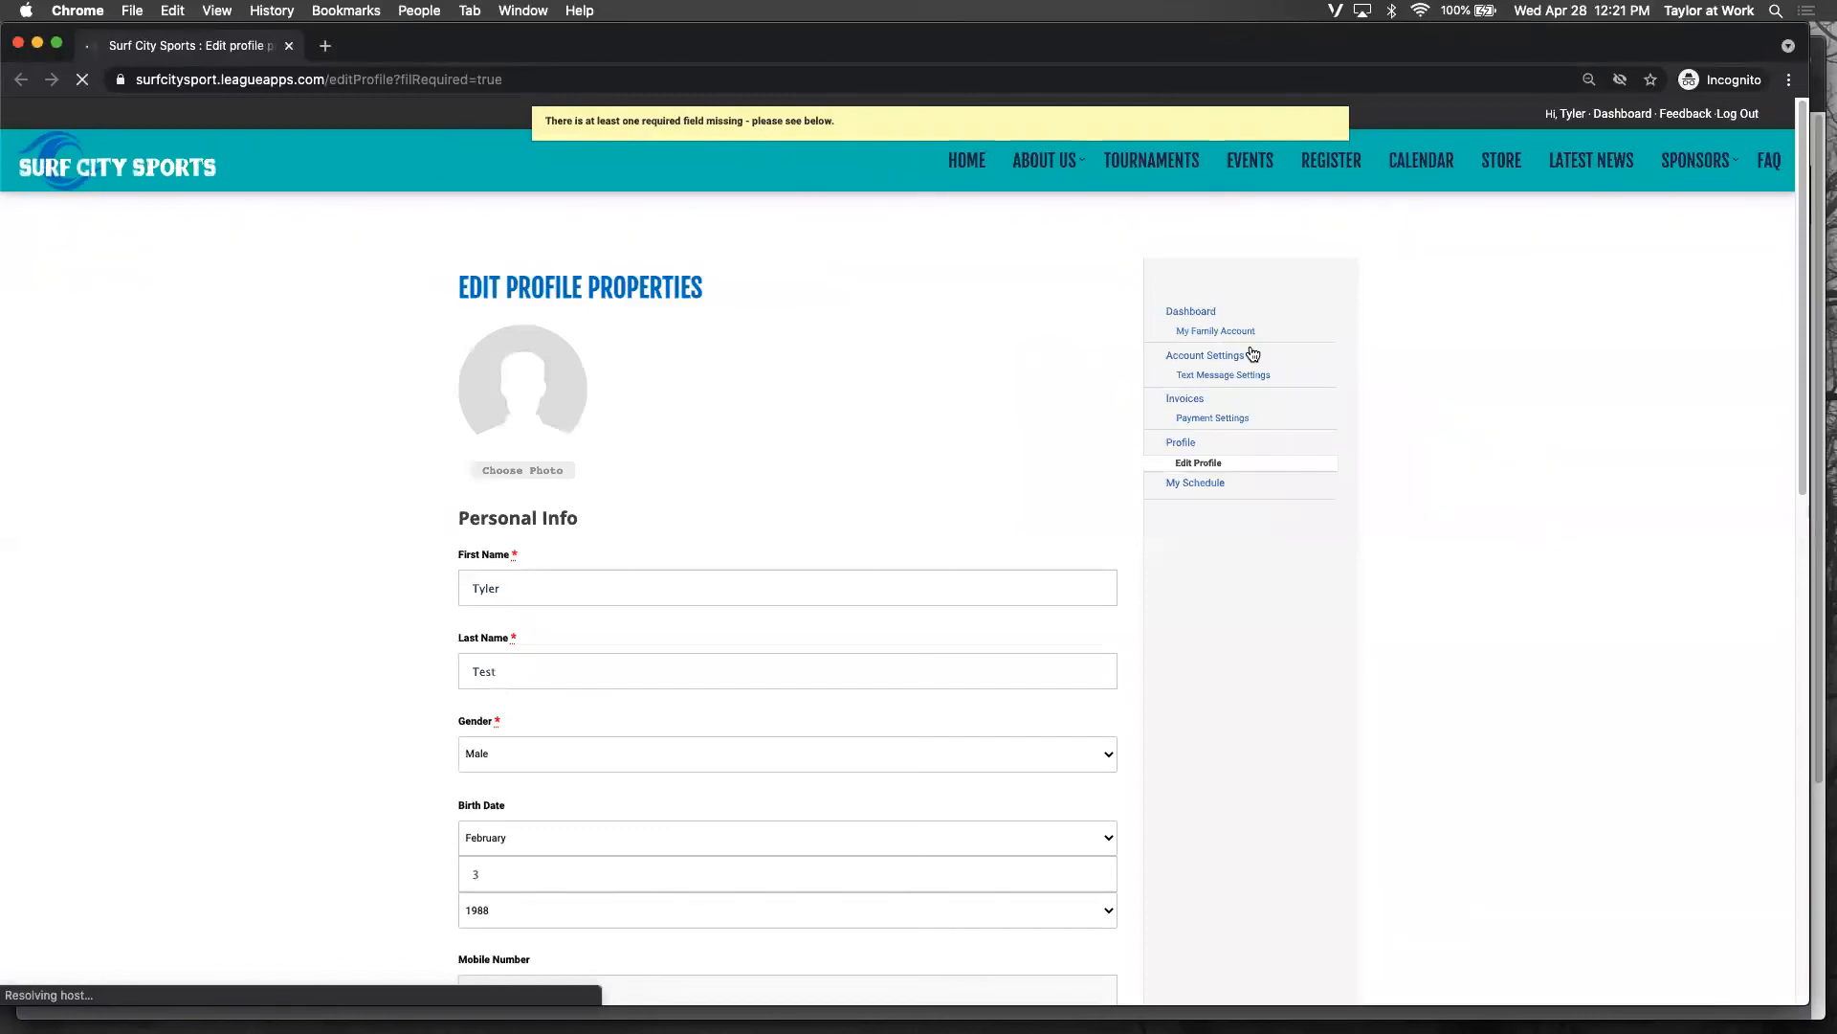
Step: Enlarge the member site page, open the member's invoices, and look through the receipts
key(super+equal)
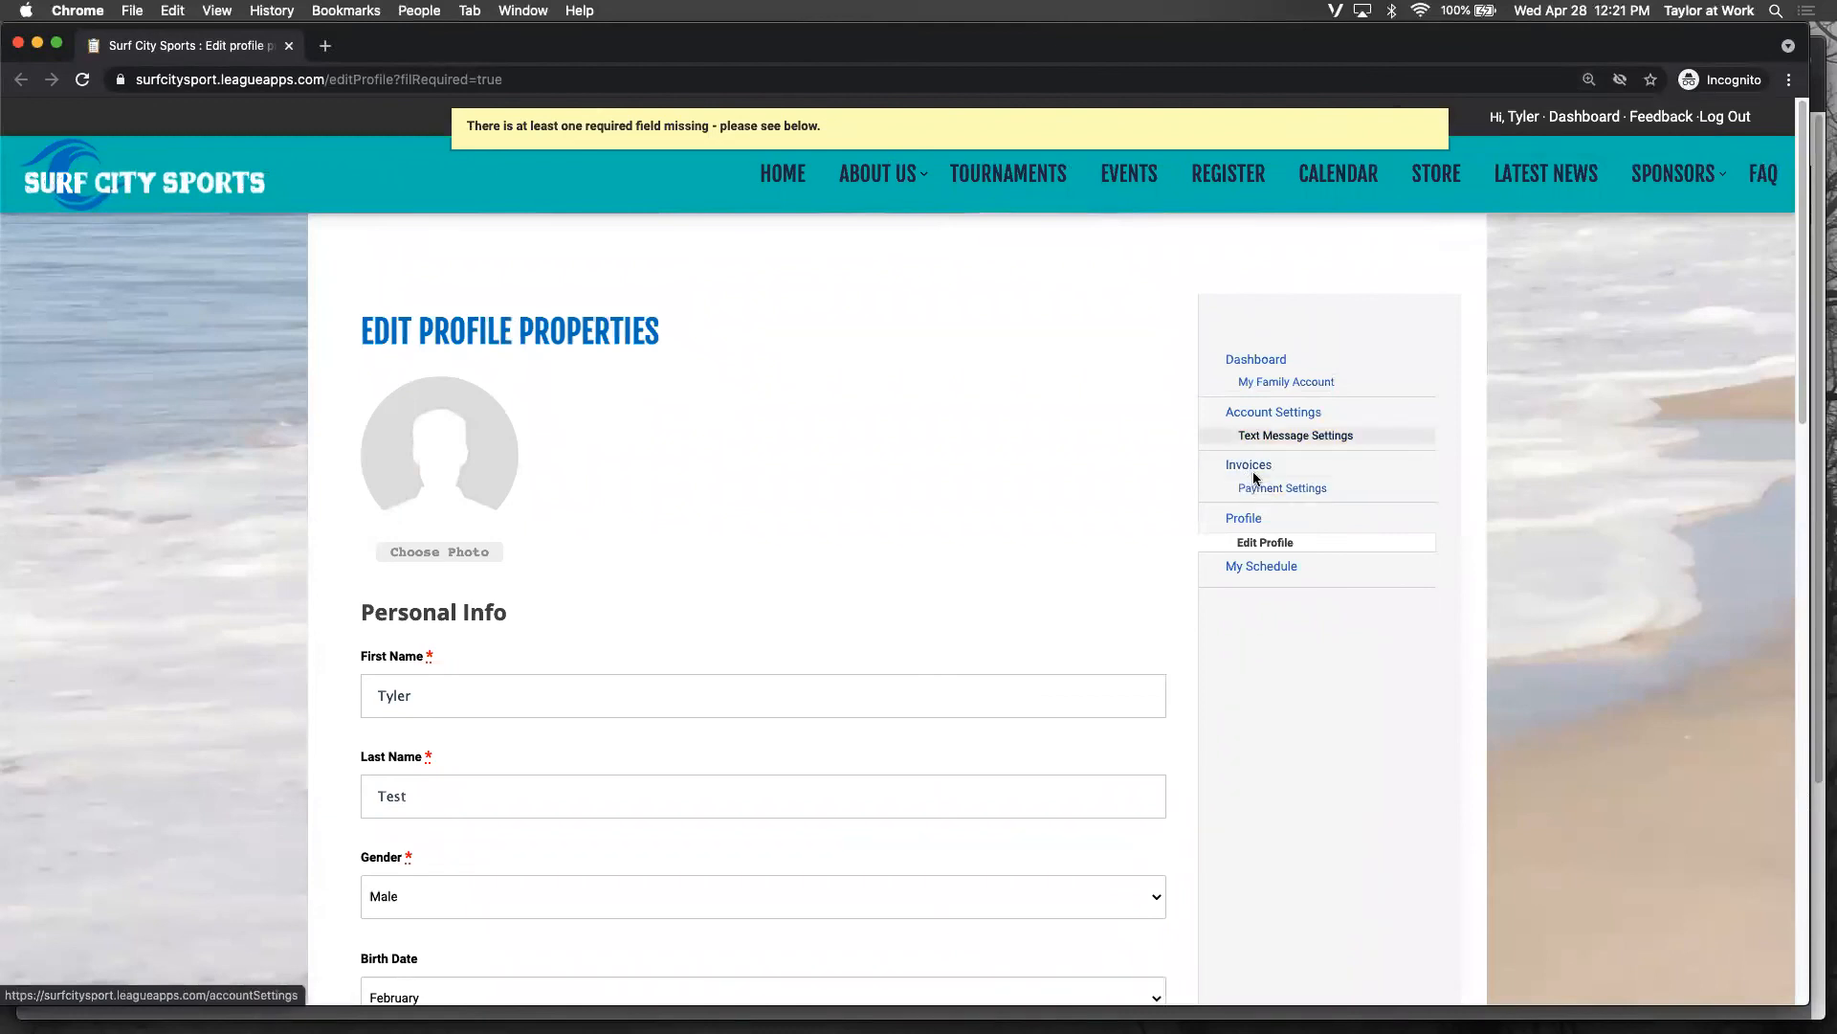
click(1261, 473)
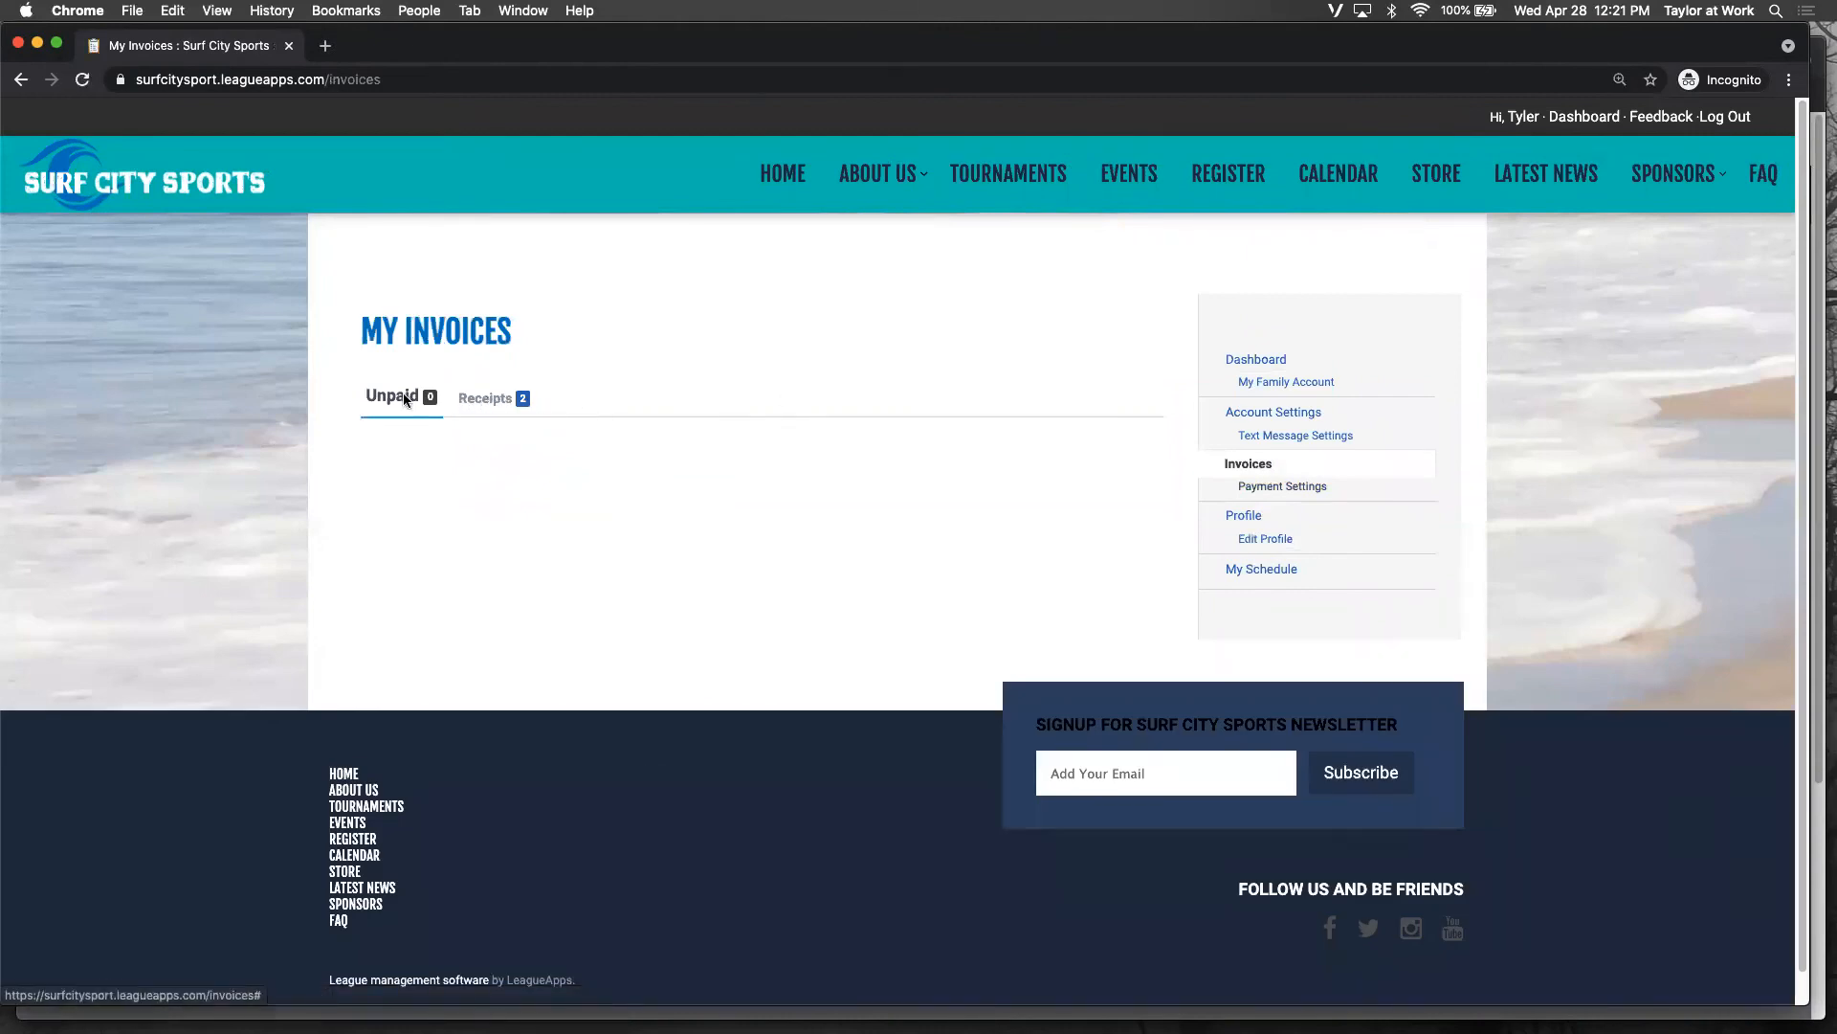
click(490, 406)
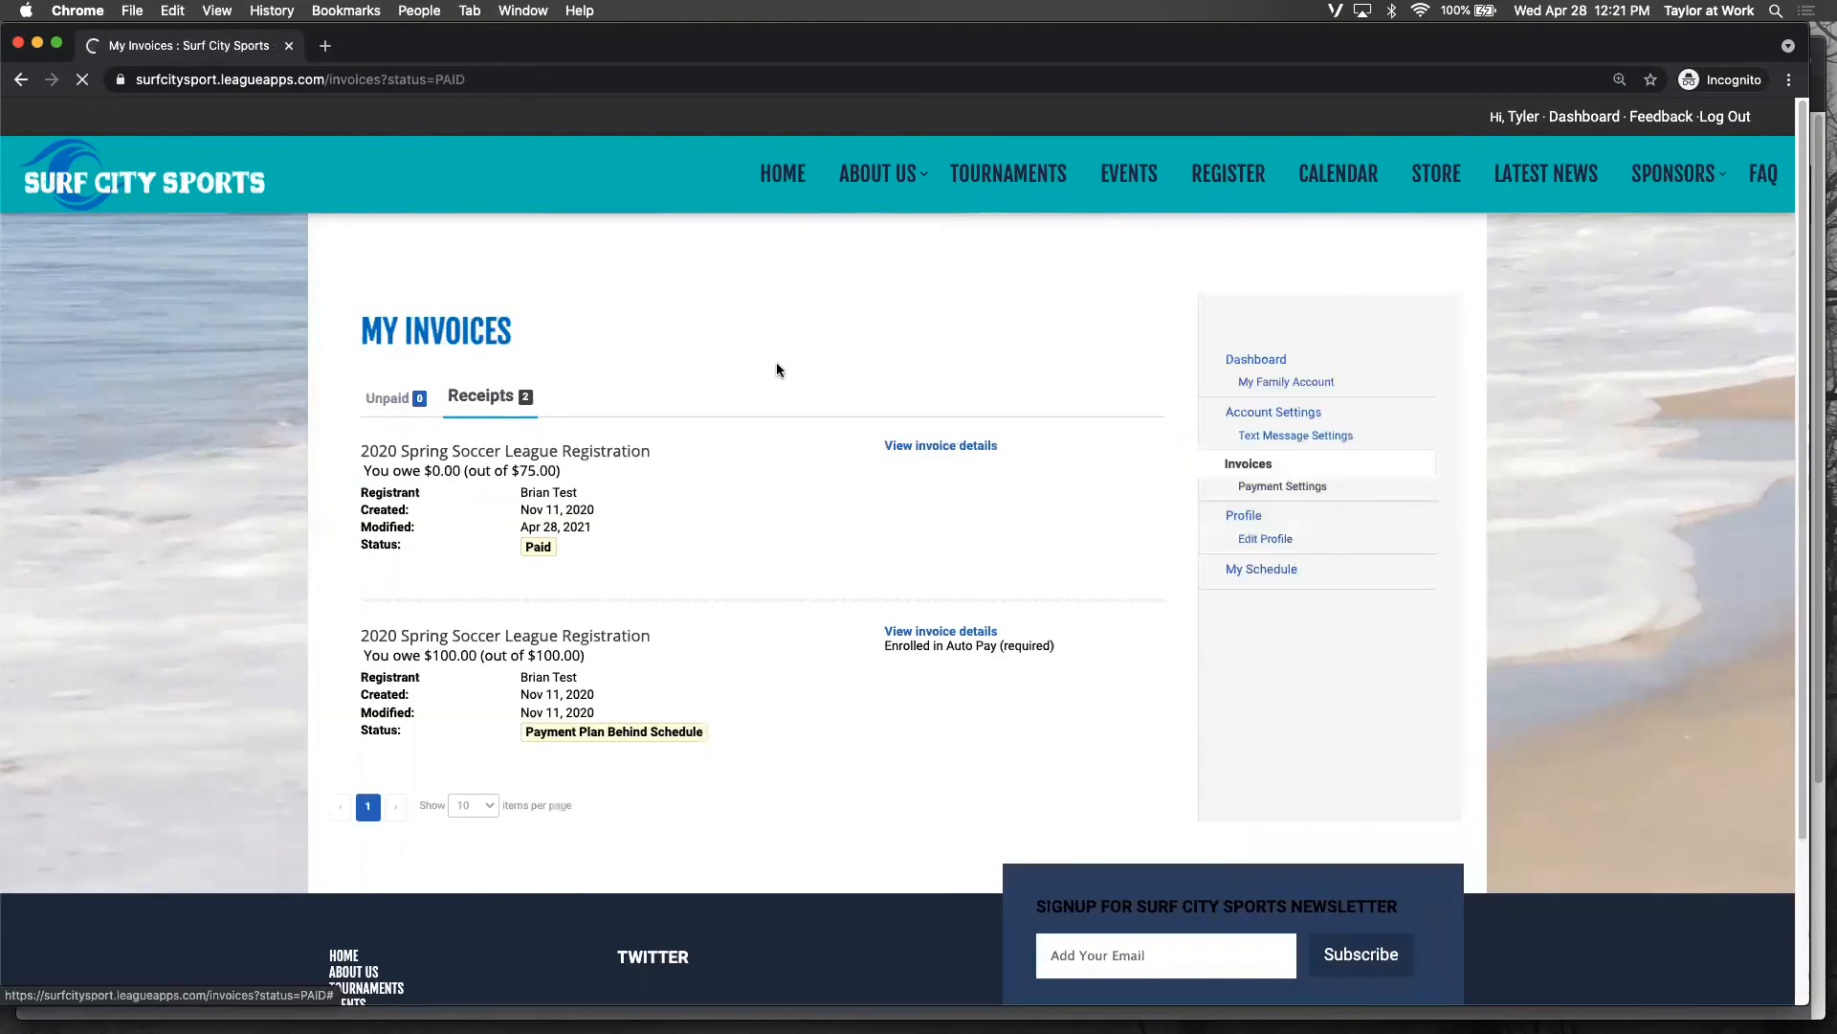
scroll(778, 358, down, 3)
scroll(765, 372, up, 3)
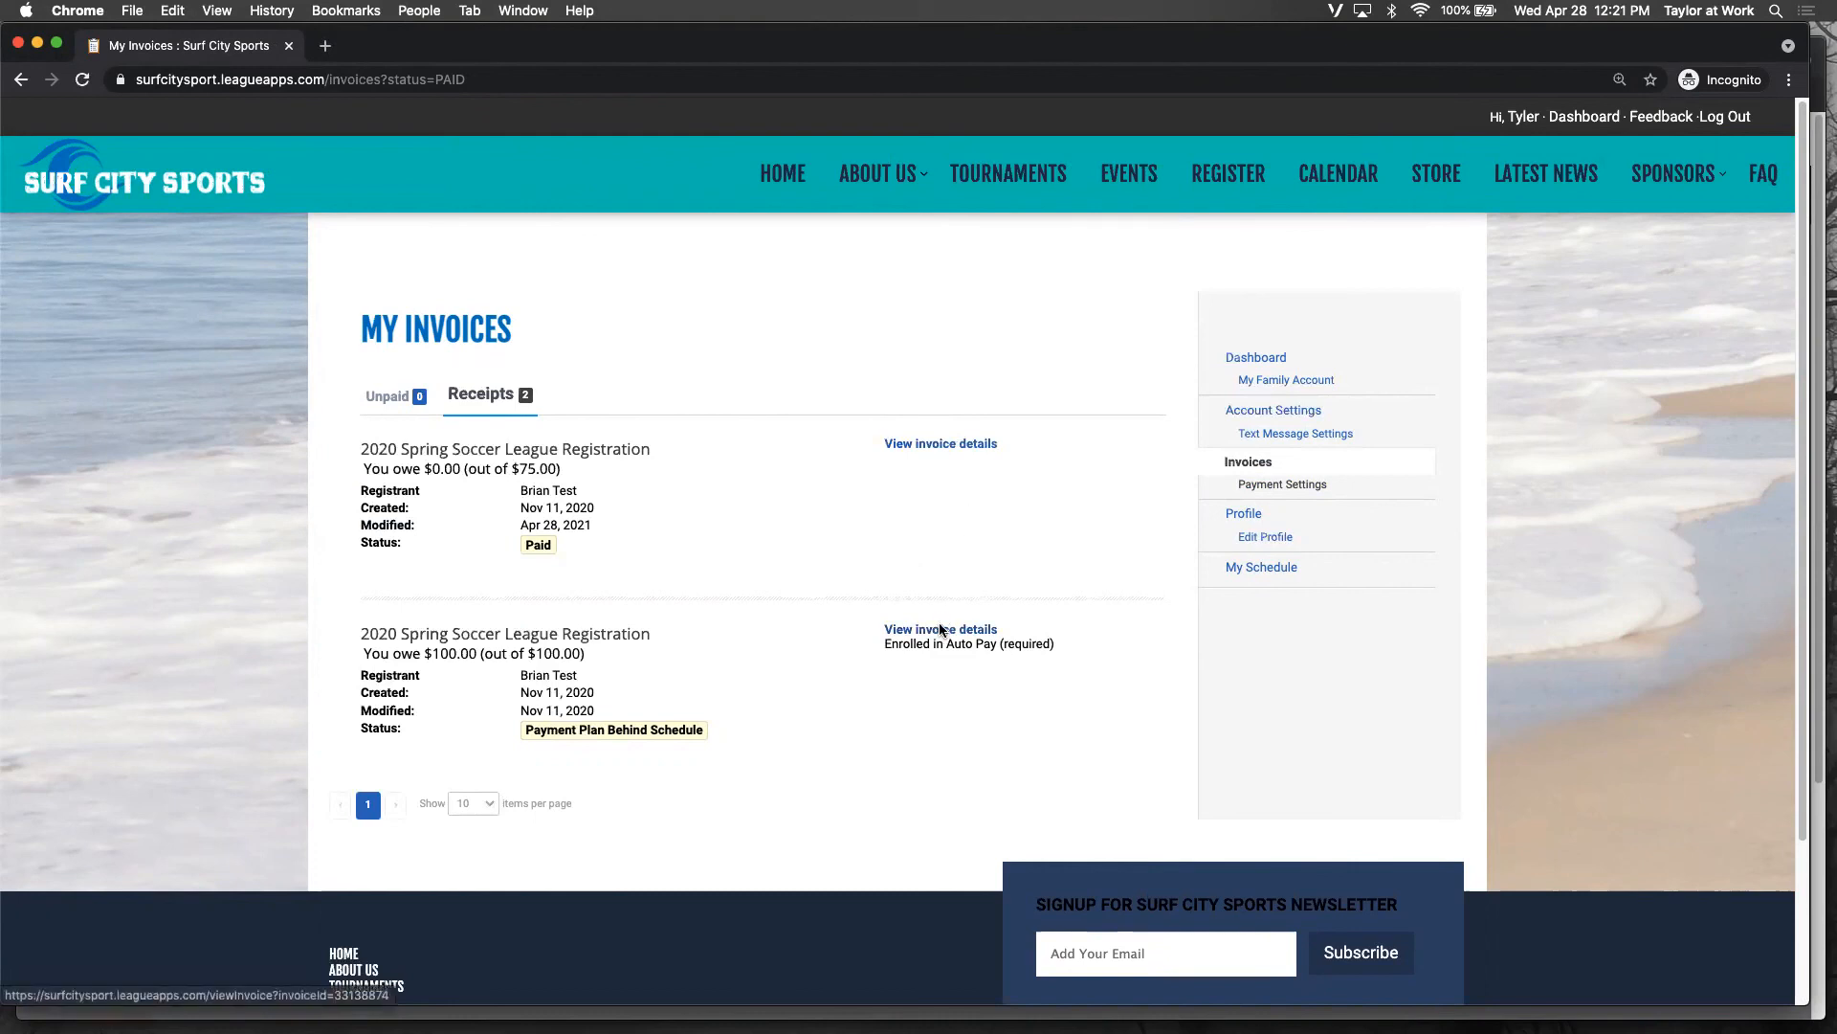
Step: Examine the details of the receipt marked Payment Plan Behind Schedule, including its installments and transaction history, and return to the receipts
click(969, 632)
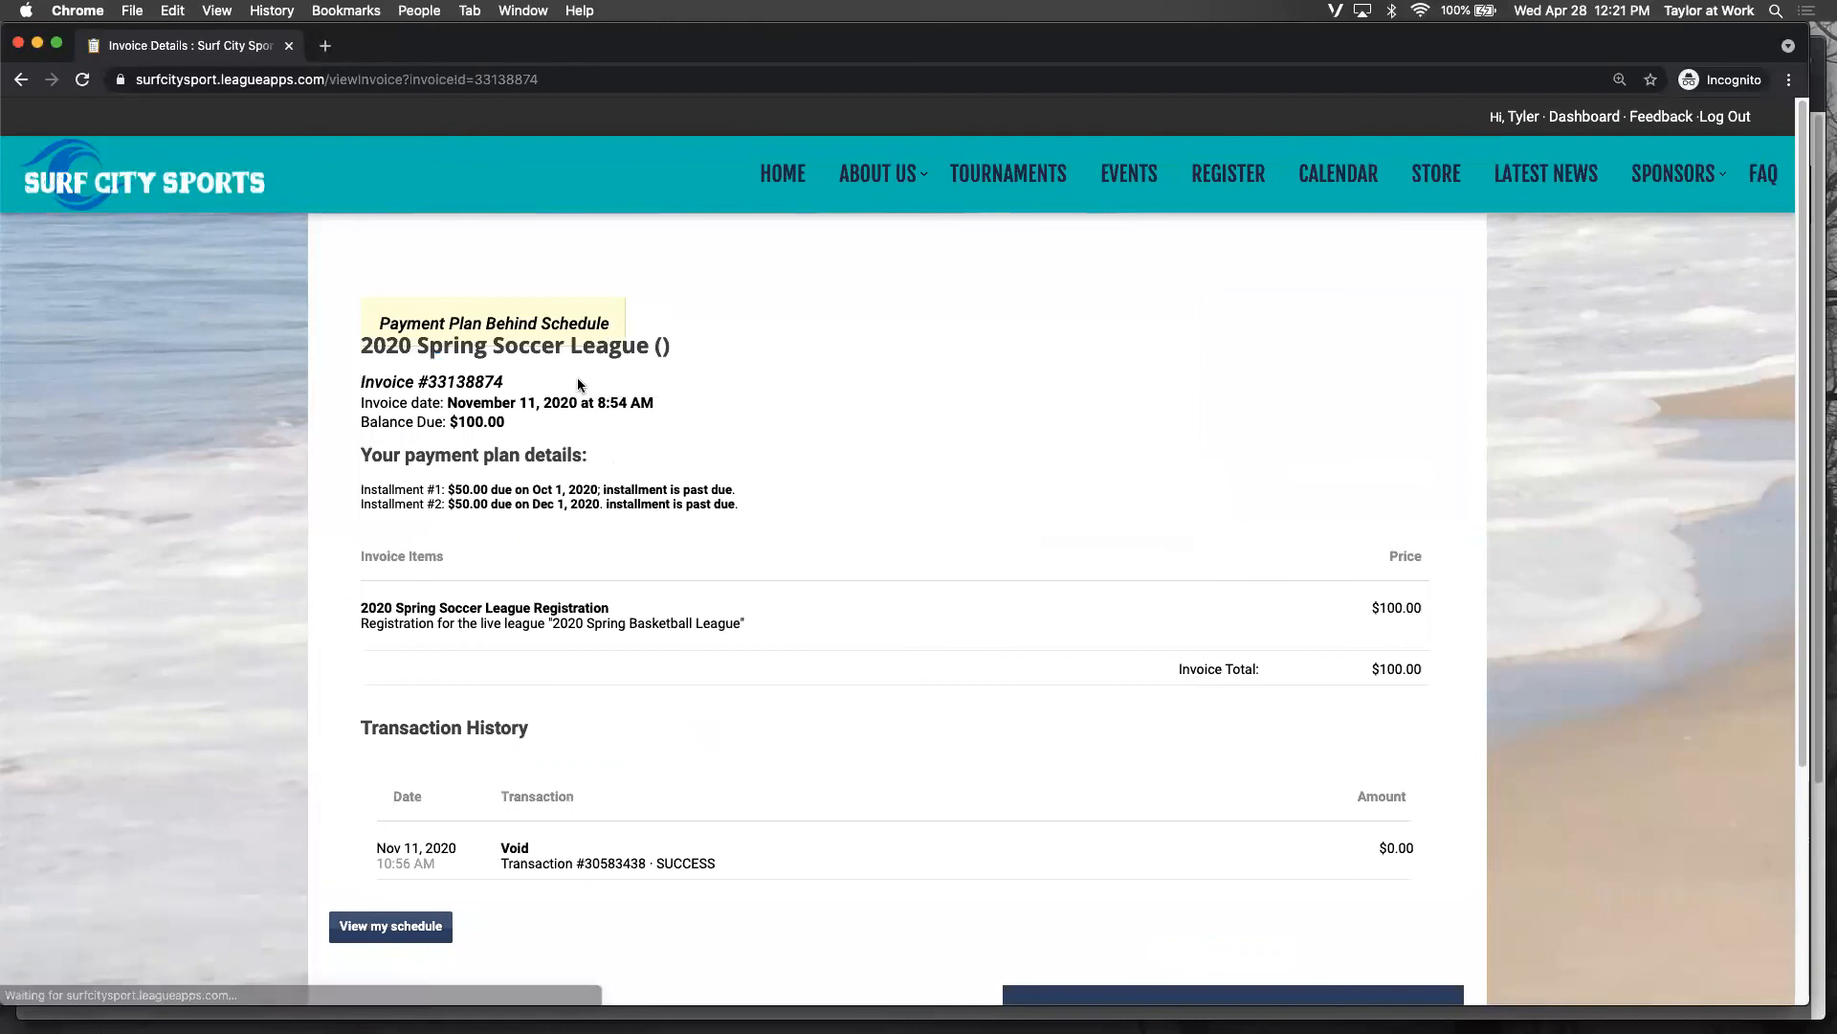
scroll(622, 794, down, 3)
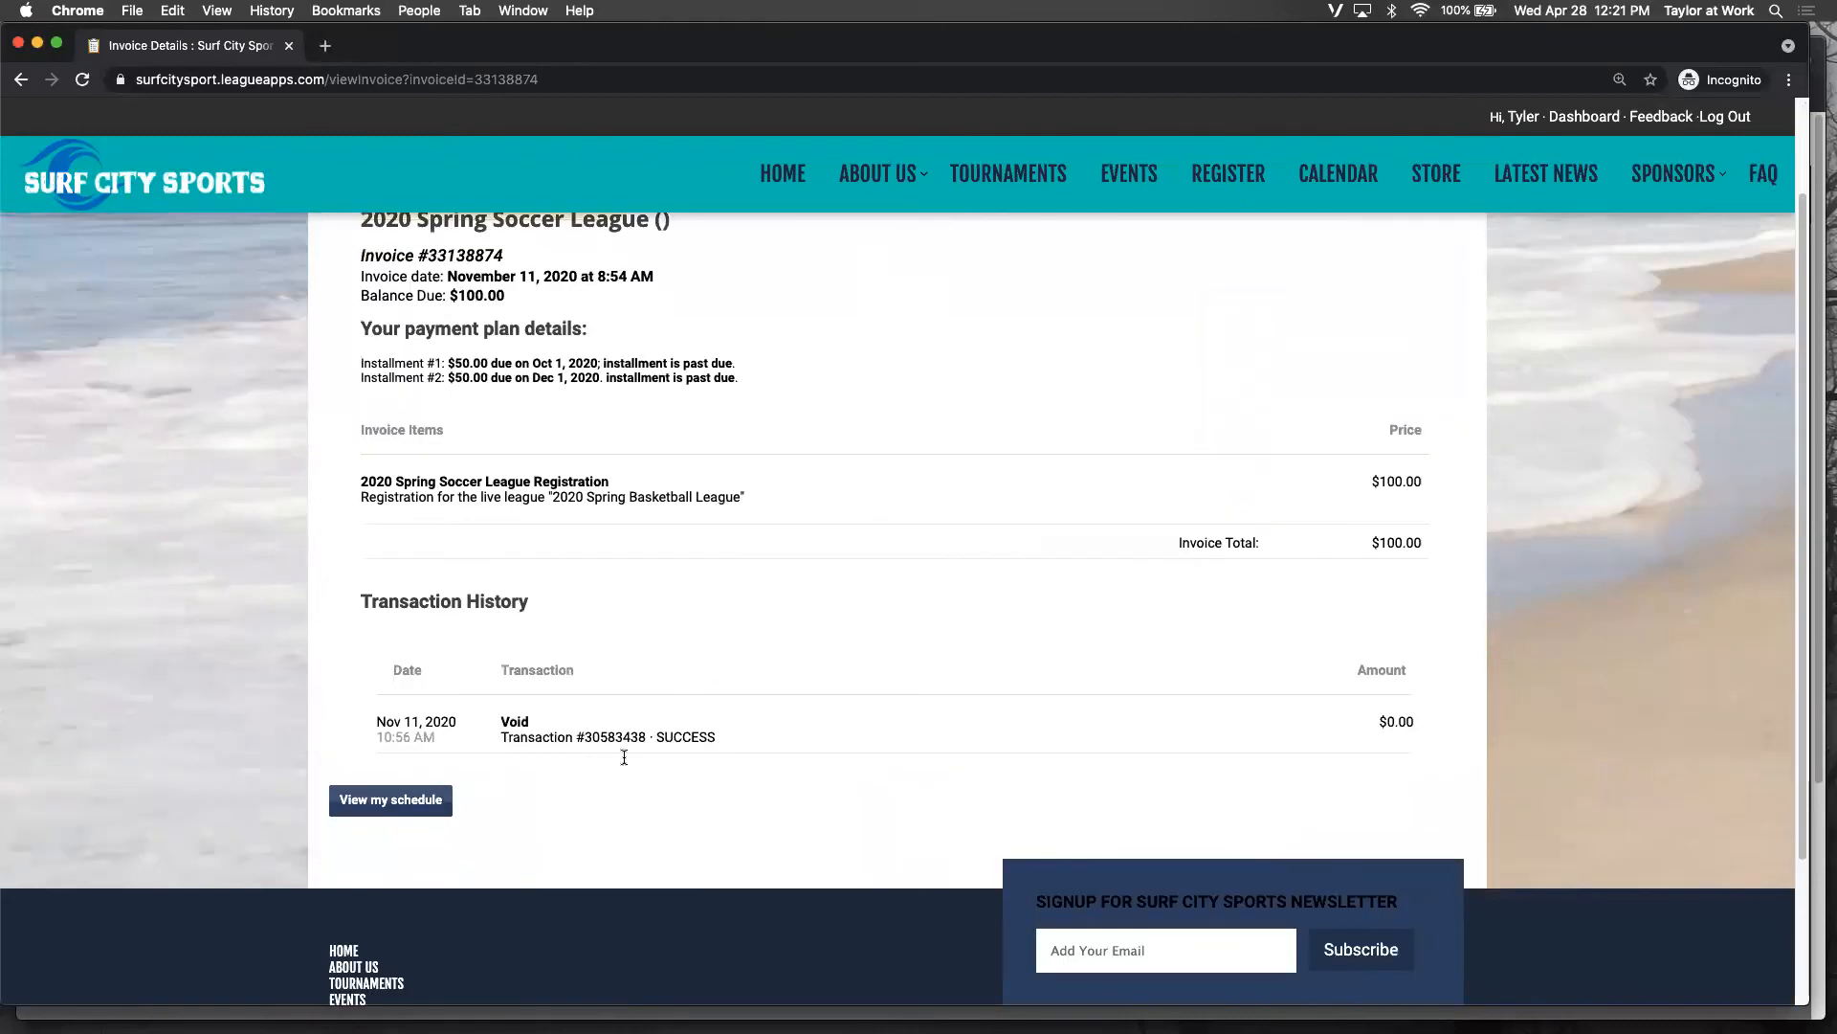
scroll(632, 737, up, 3)
key(super+bracketleft)
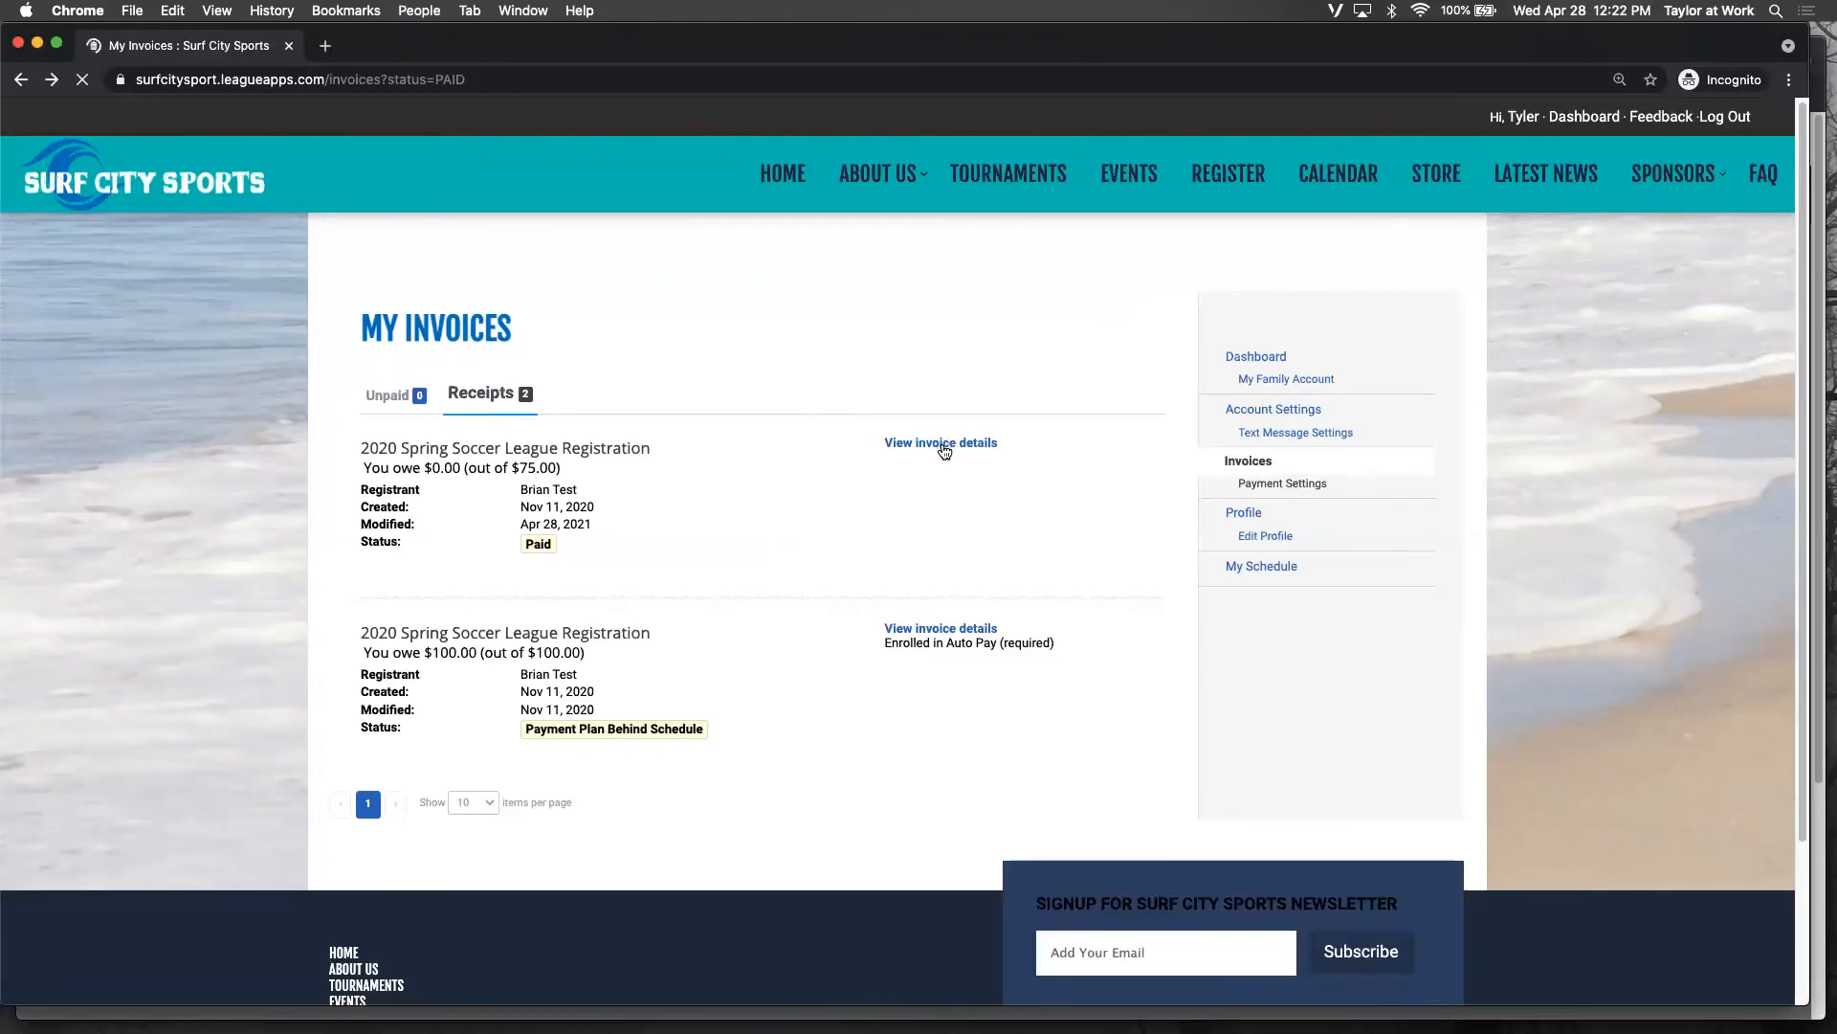
Step: Examine the paid invoice's details as the member, including the move operations and the reduction in amount billed, and return to the receipts
click(942, 444)
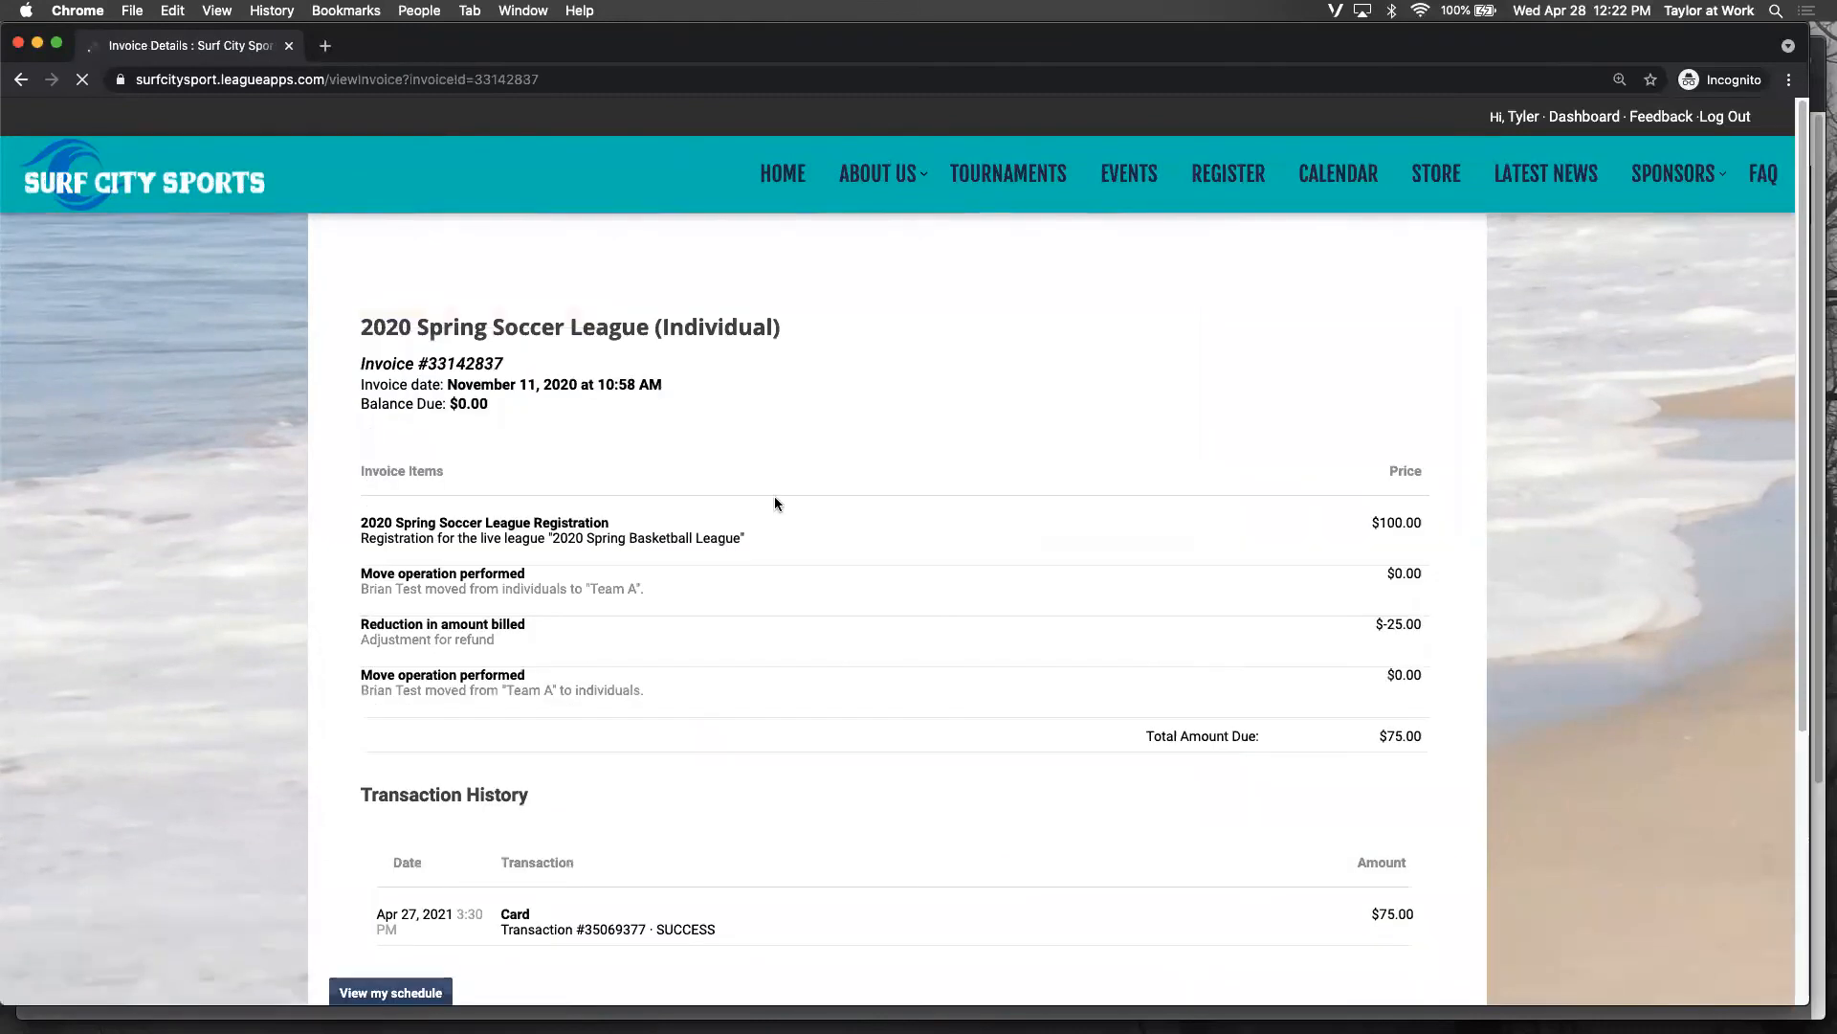
drag(397, 536, 561, 564)
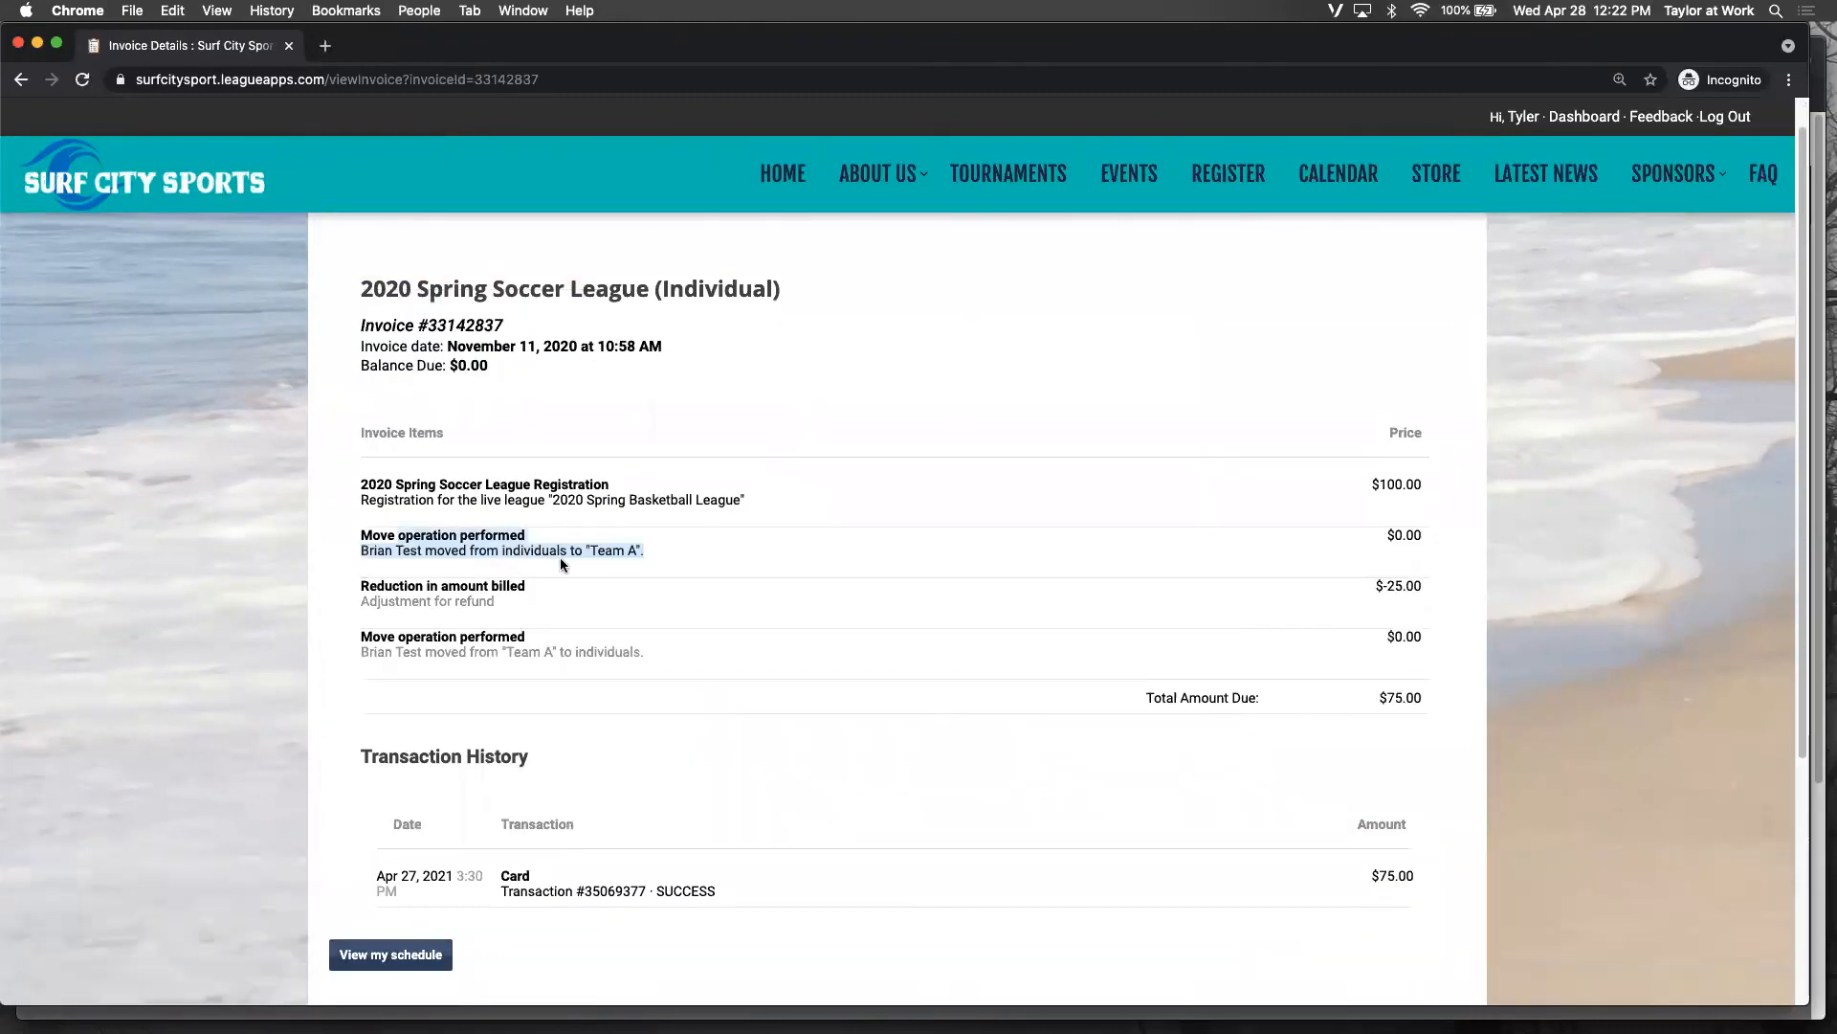
click(534, 652)
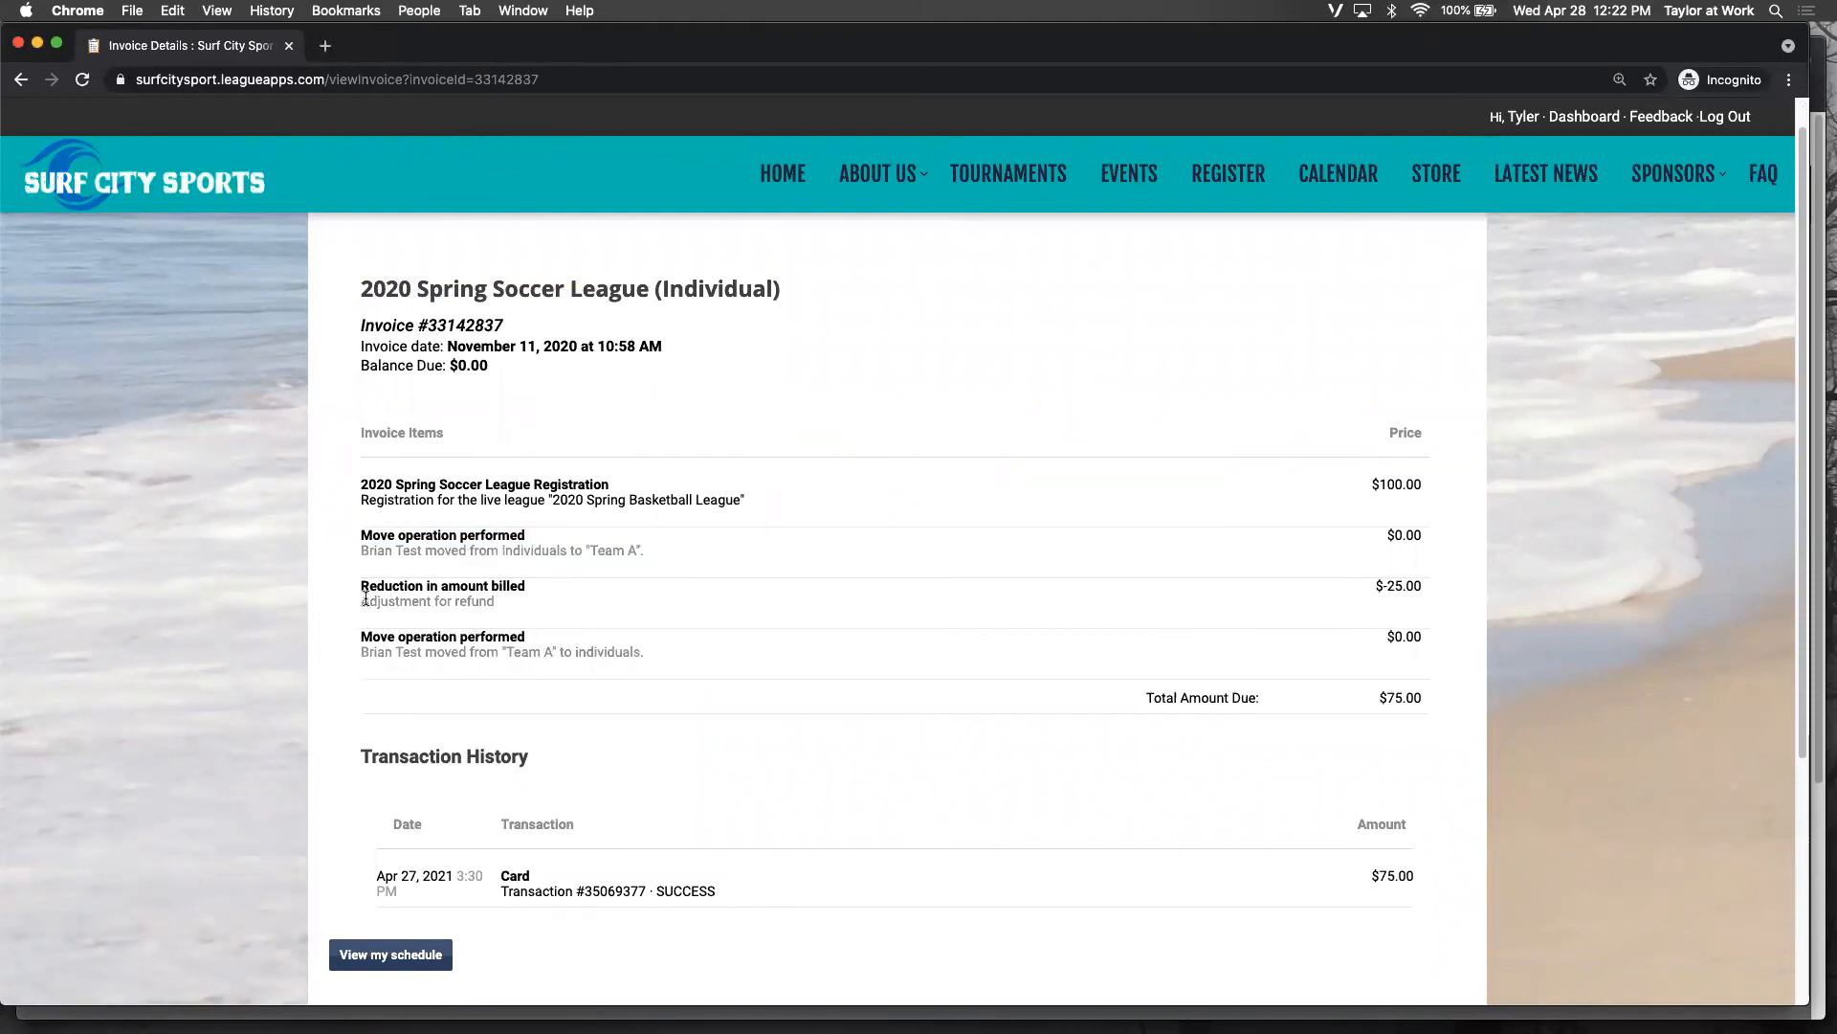
mouse_move(357, 601)
mouse_down()
mouse_move(497, 604)
mouse_move(364, 601)
mouse_up()
click(497, 604)
click(674, 513)
scroll(674, 513, up, 1)
scroll(674, 513, down, 2)
scroll(674, 513, up, 1)
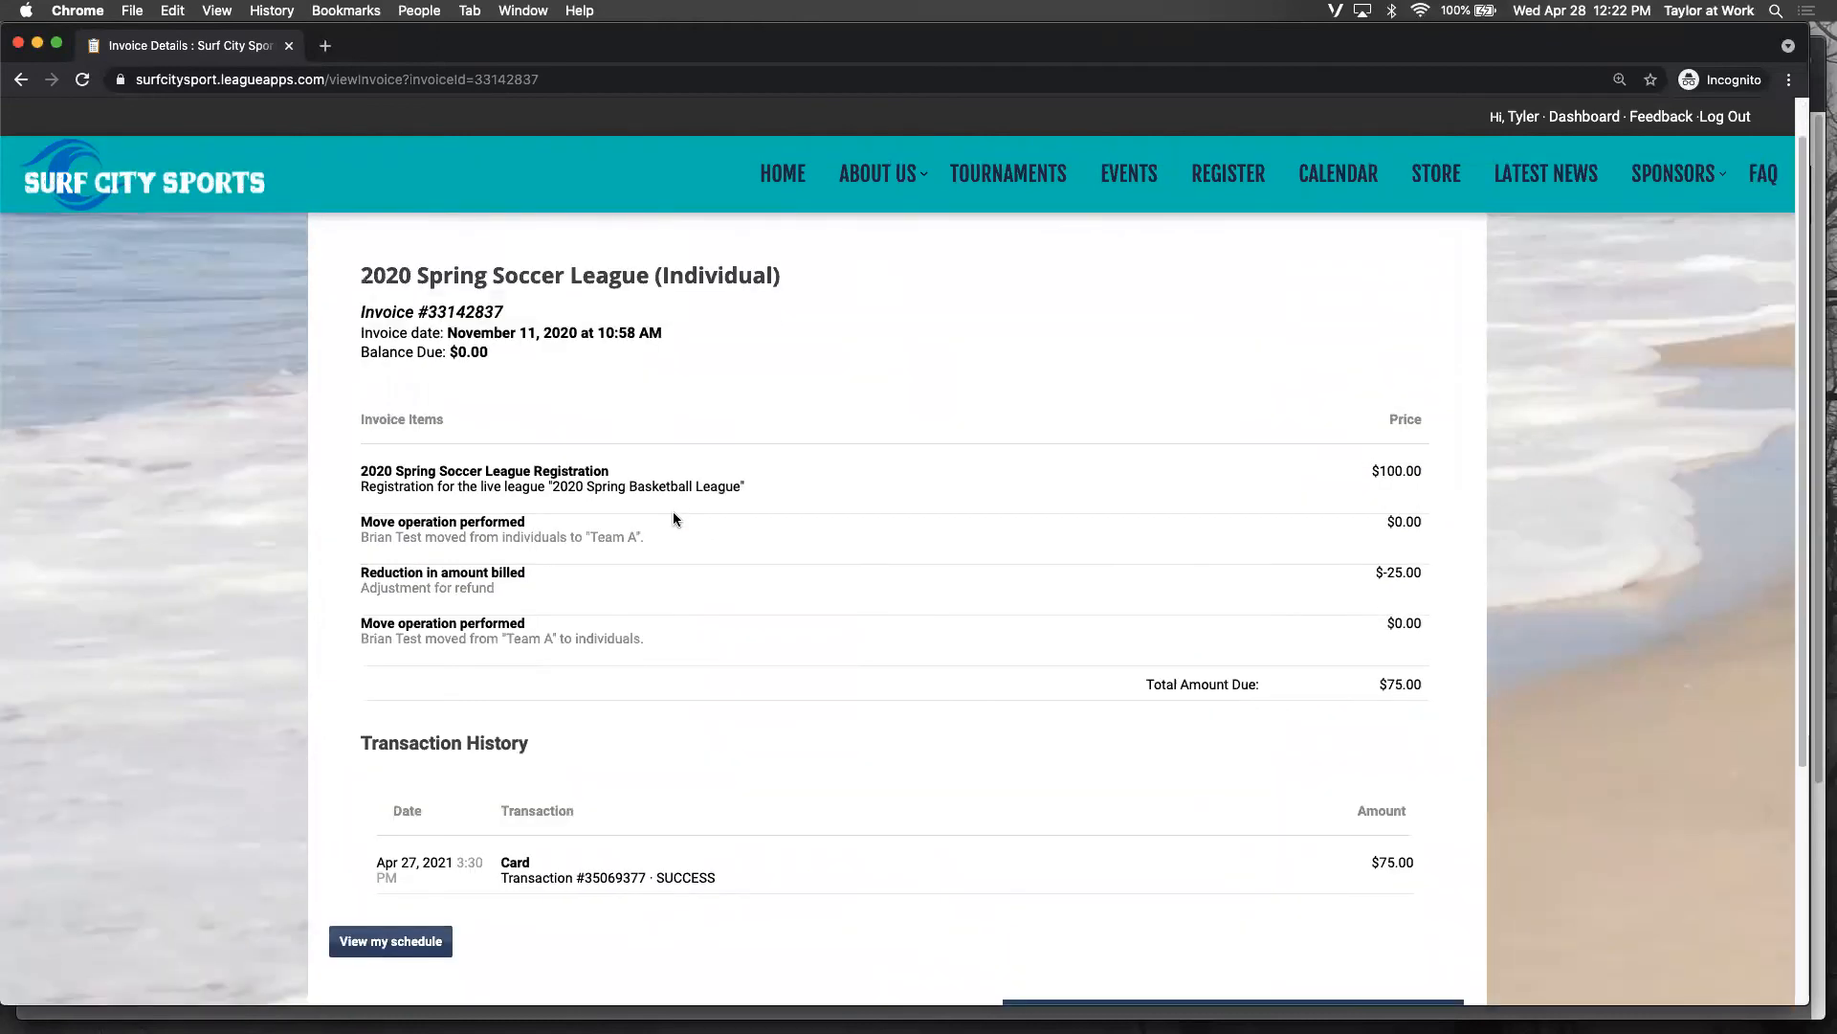
key(super+bracketleft)
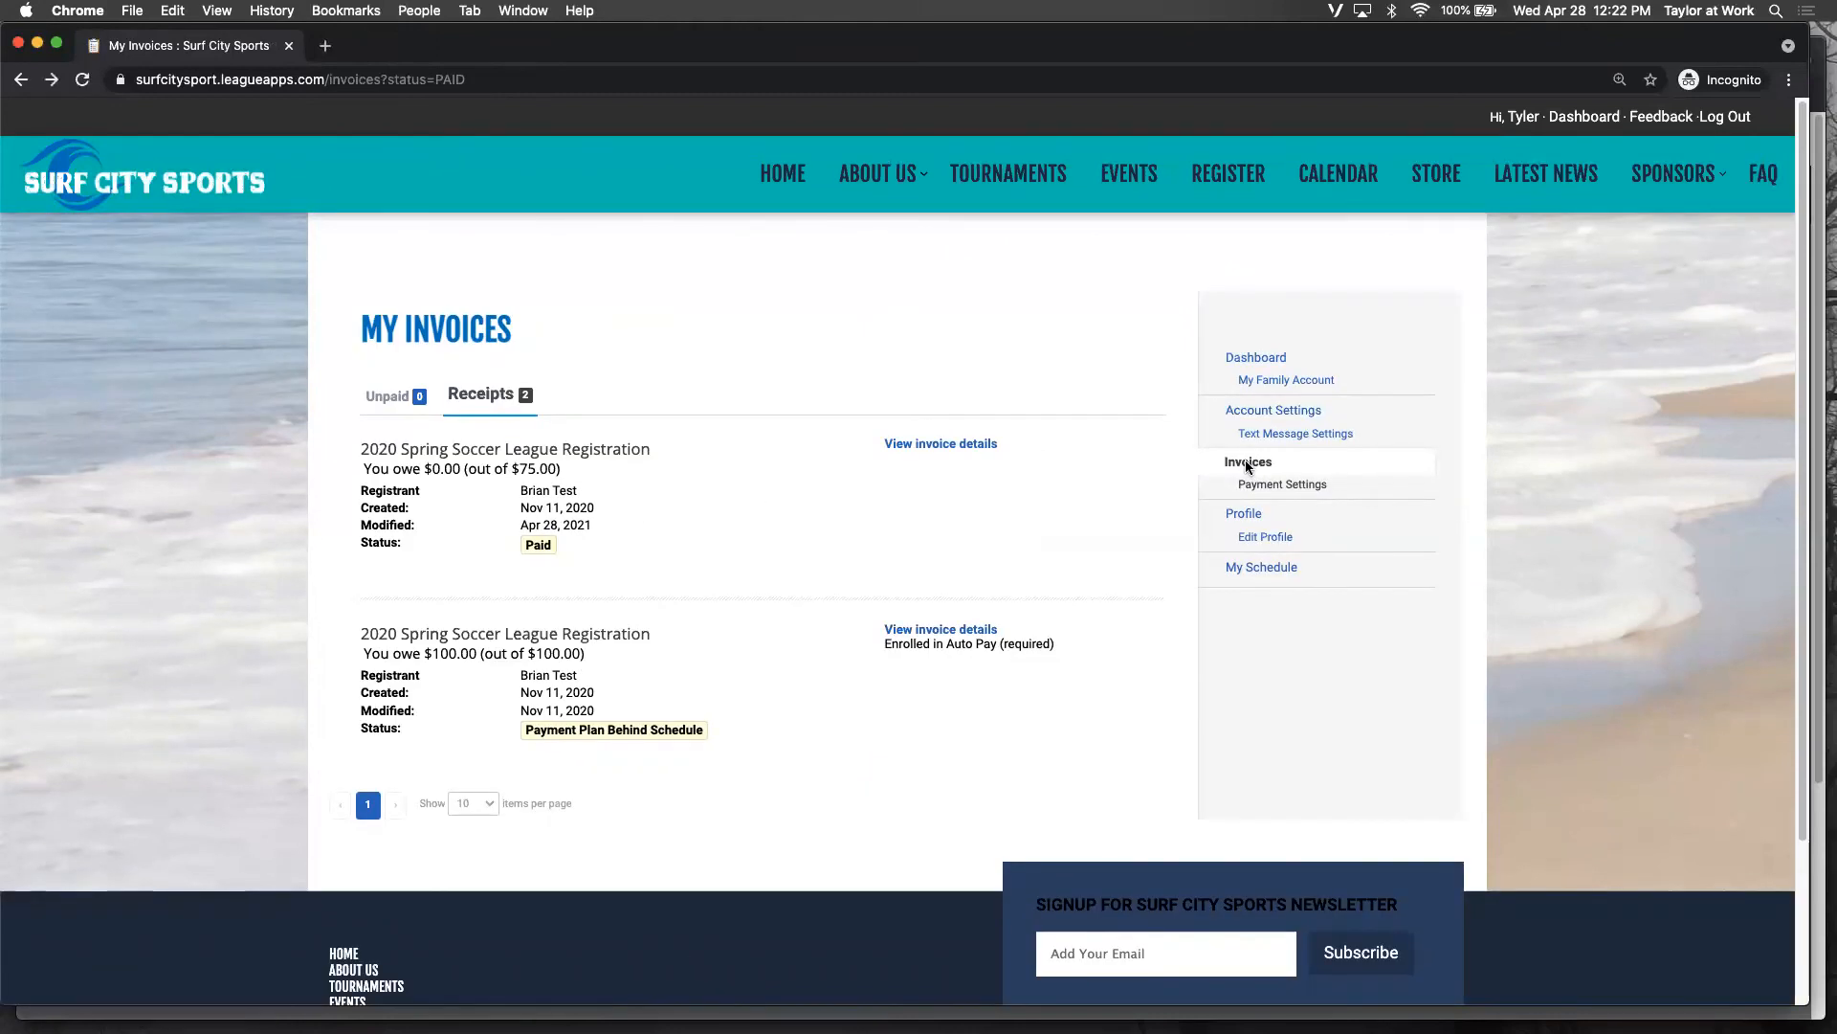
Step: Go back to the member's unpaid invoices page and select its full web address
click(1248, 464)
drag(141, 80, 401, 88)
click(426, 88)
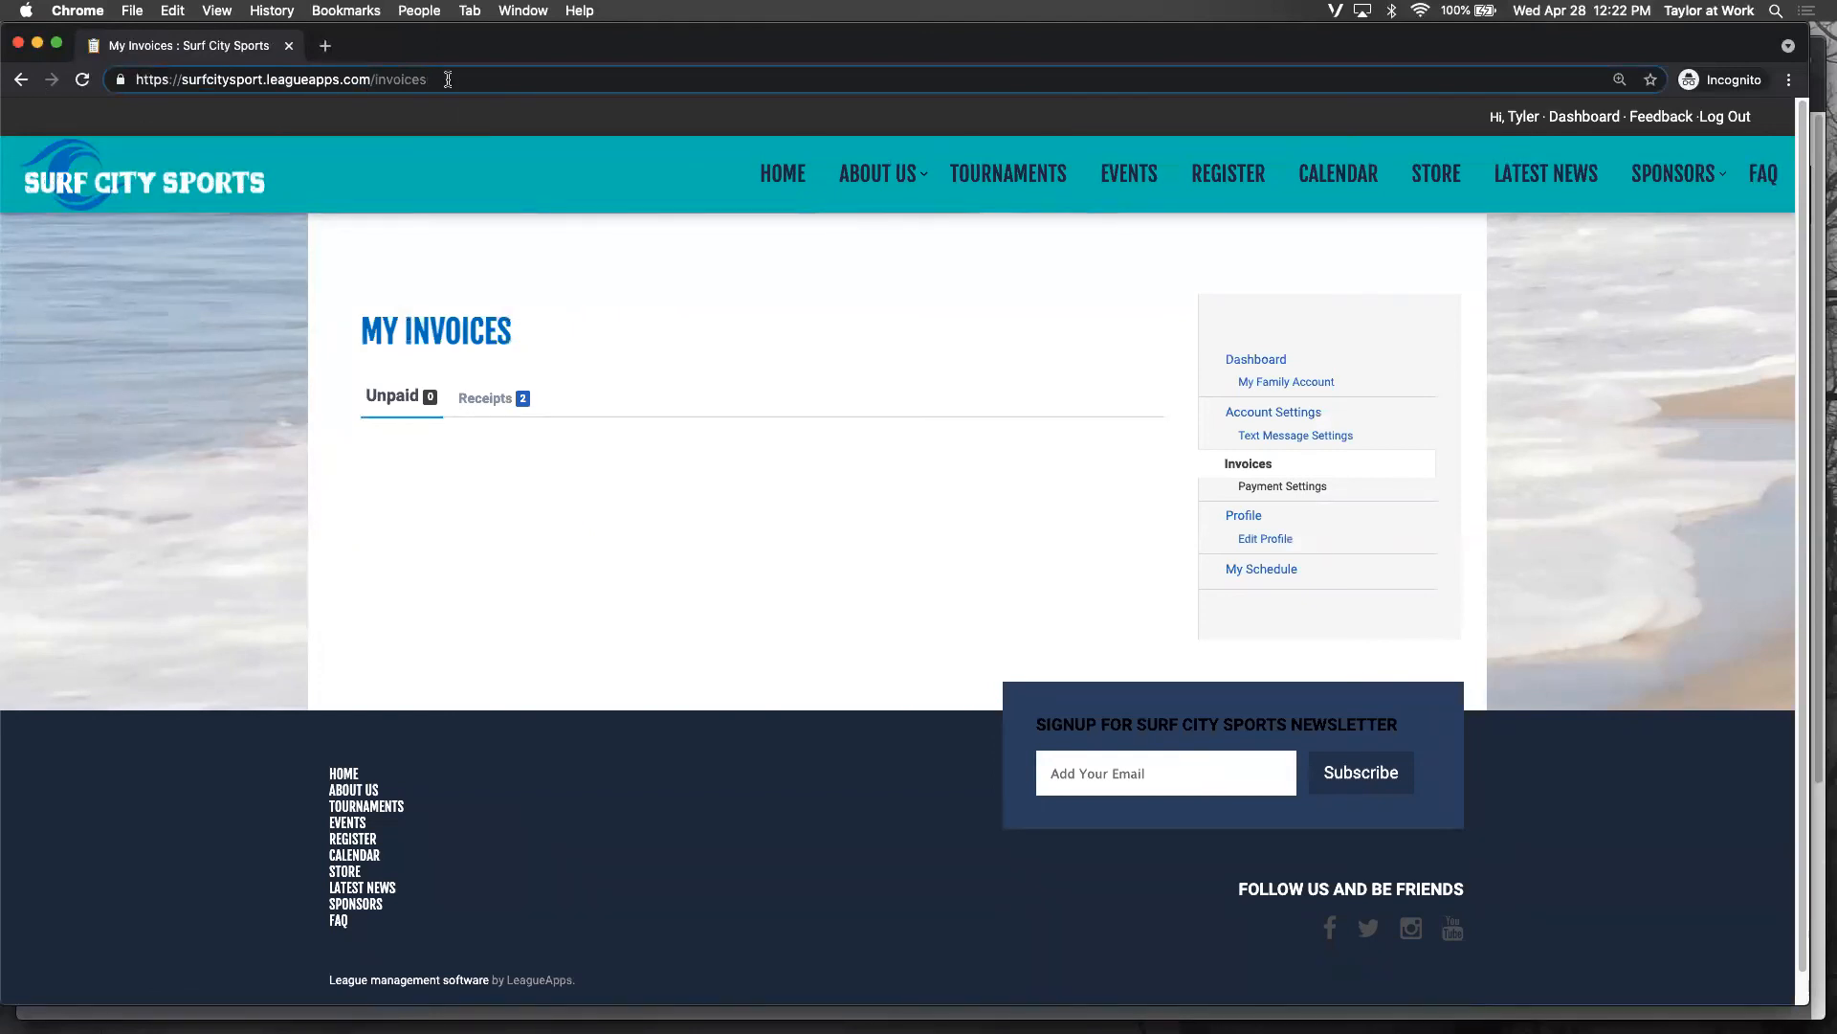
drag(448, 79, 137, 79)
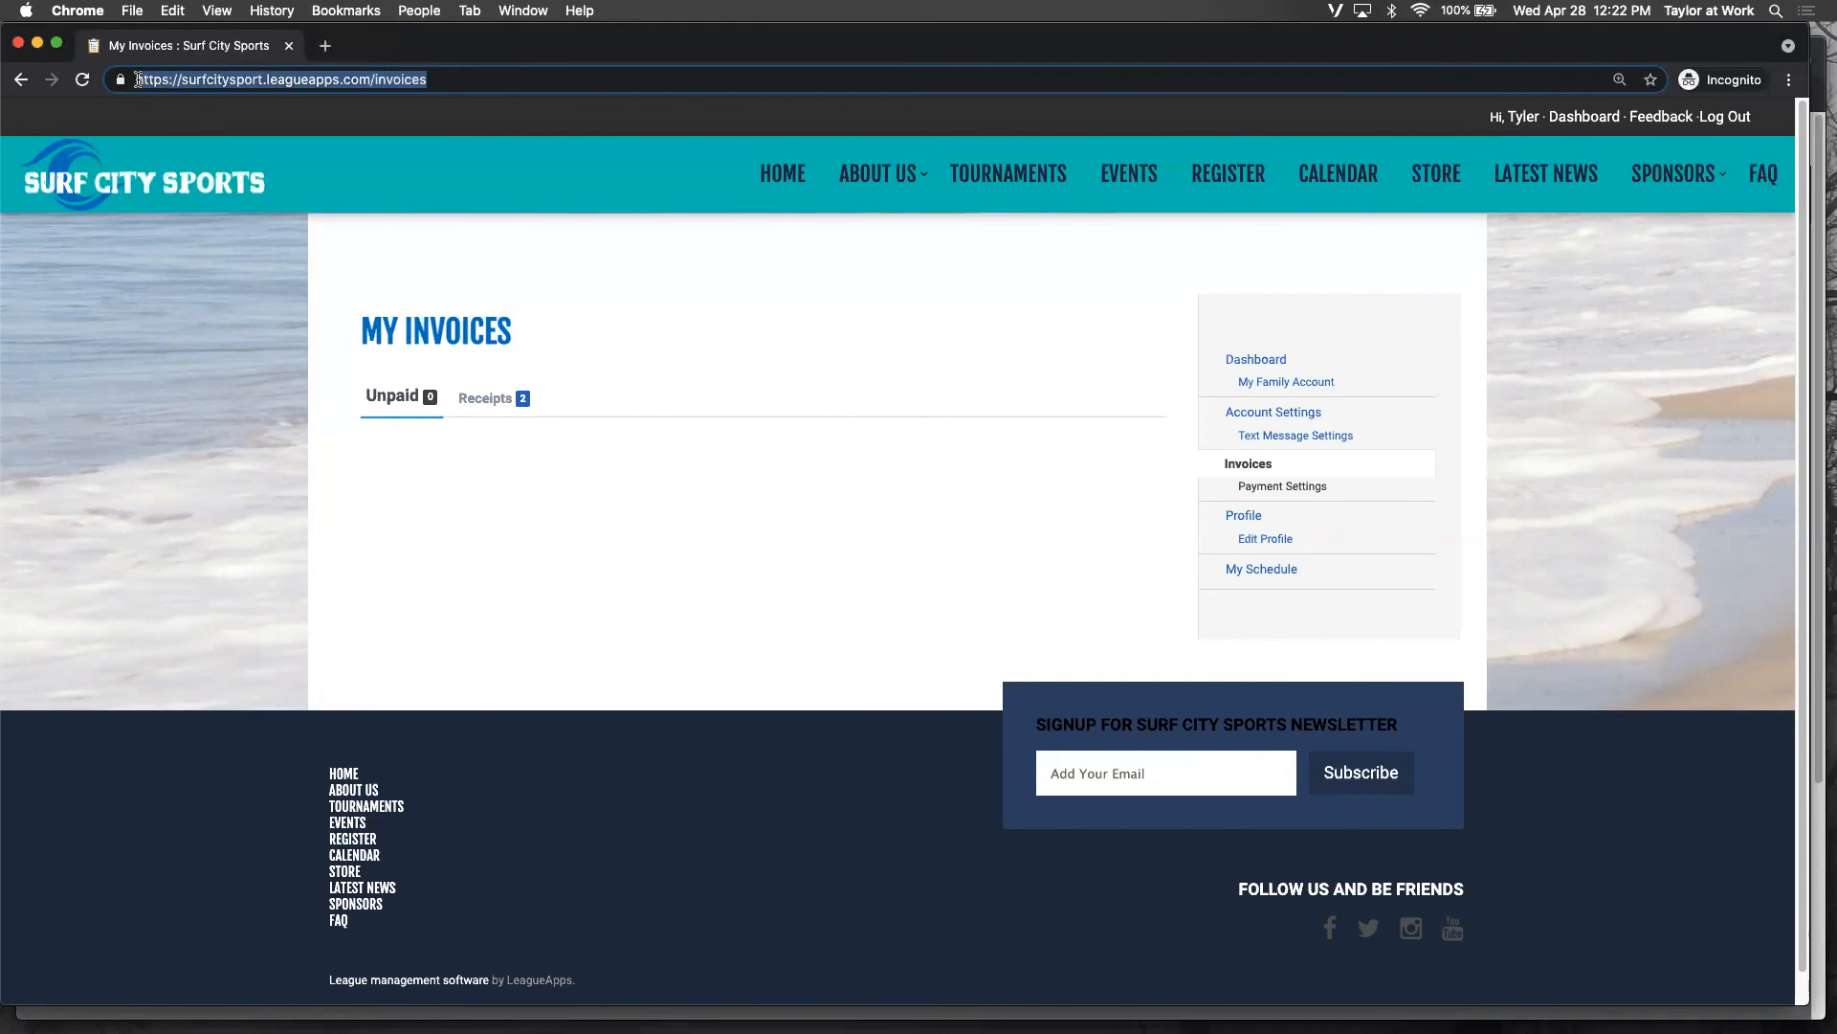